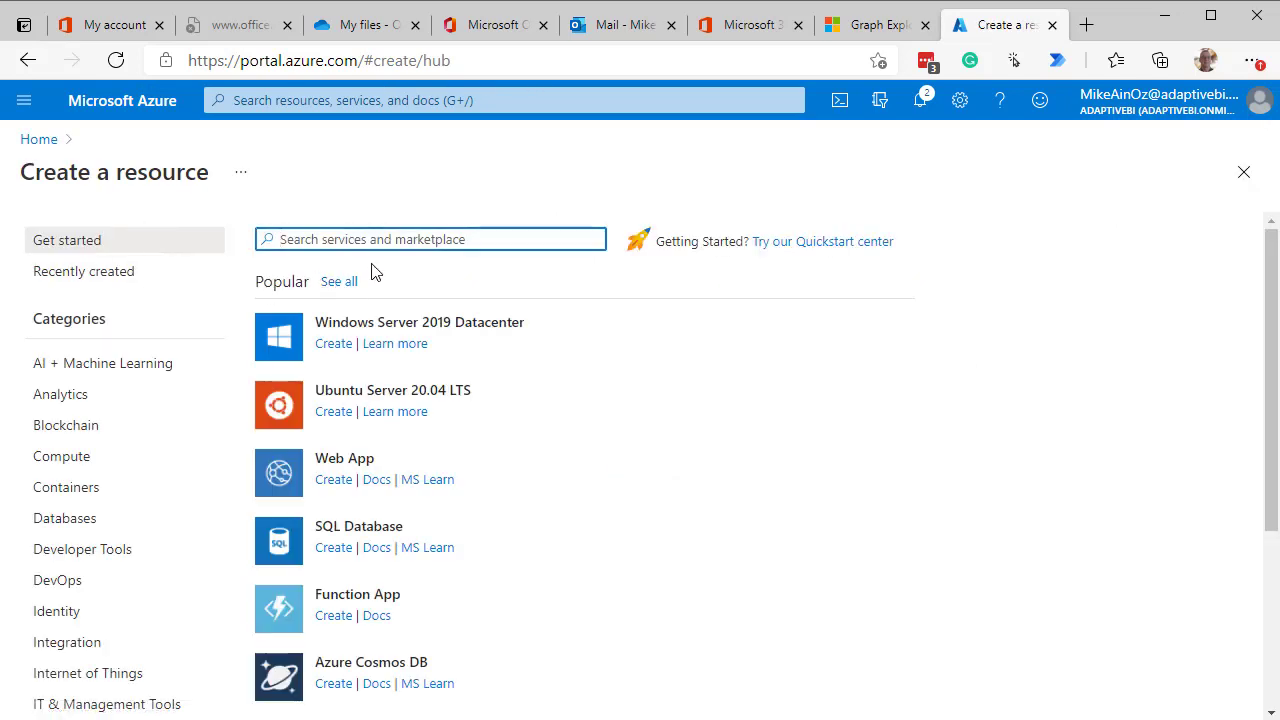
- Find API Management in the marketplace by searching for "api" and start creating an instance of it
{"action": "type", "text": "api"}
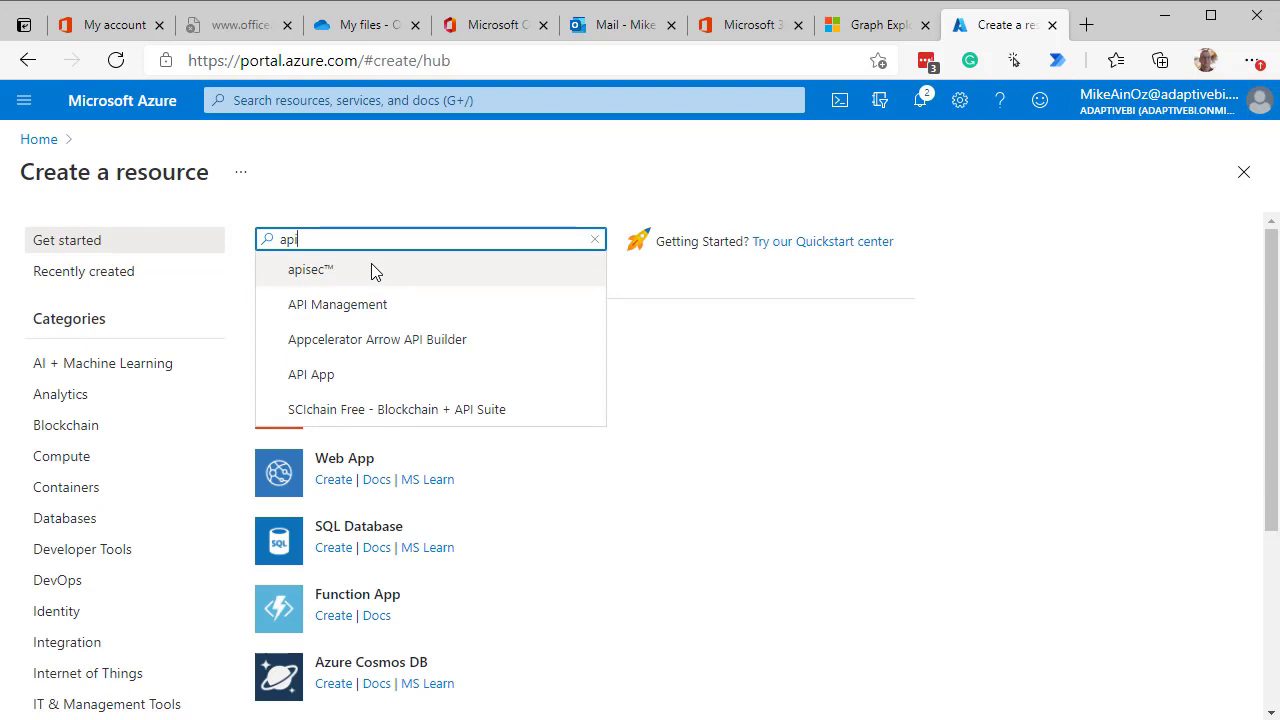
{"action": "left_click", "coordinate": [349, 306]}
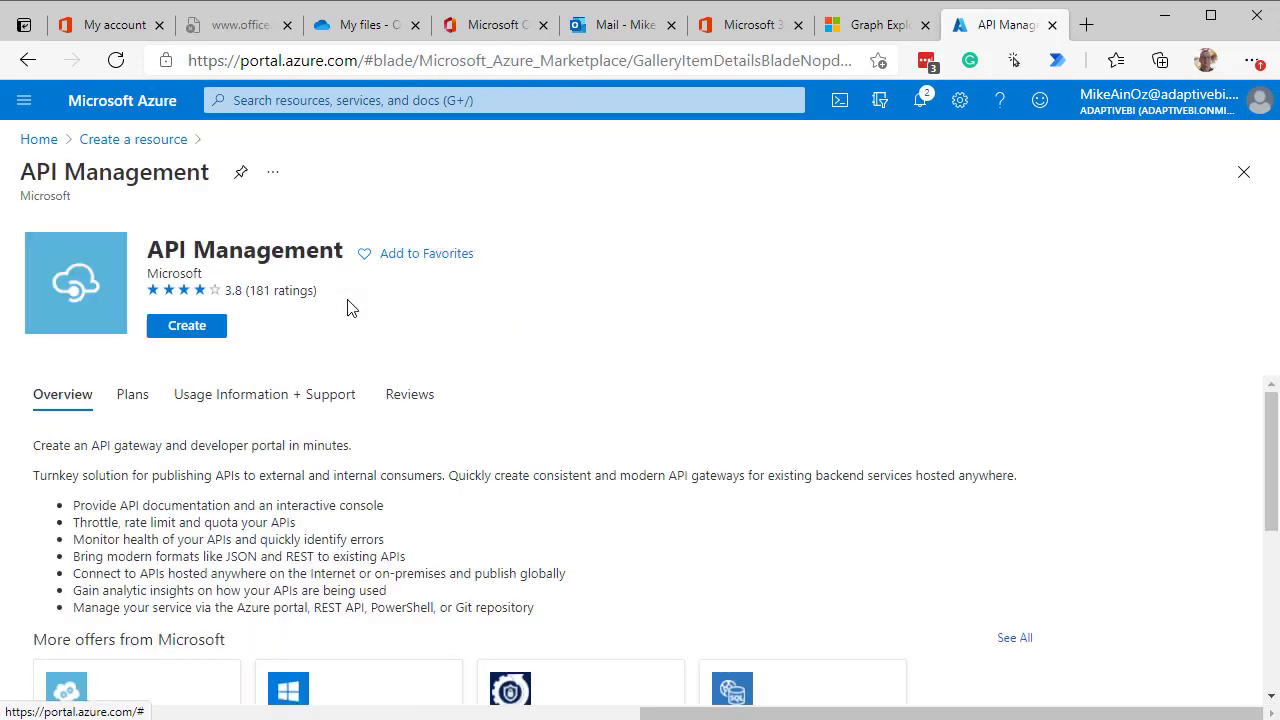
{"action": "left_click", "coordinate": [203, 334]}
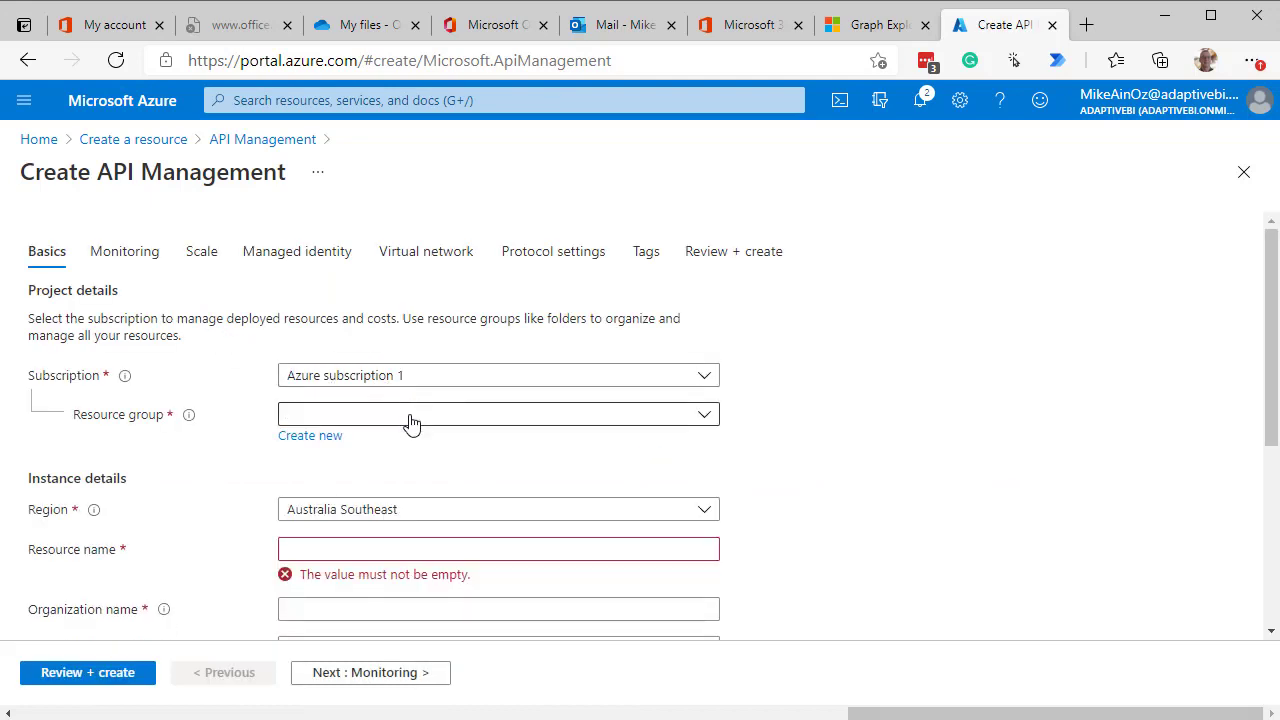
- Assign the API Management service to the resource group ThisResourceGroup and name the resource adaptivebiapi
{"action": "left_click", "coordinate": [408, 418]}
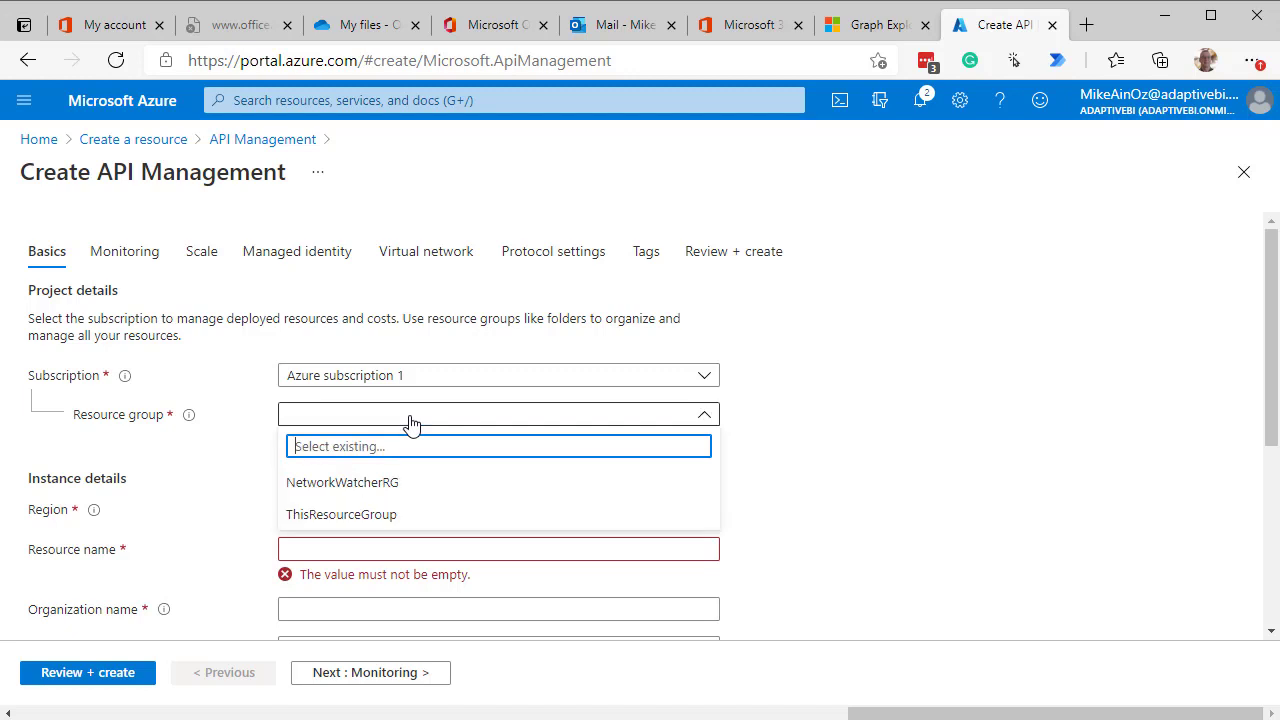
{"action": "left_click", "coordinate": [375, 514]}
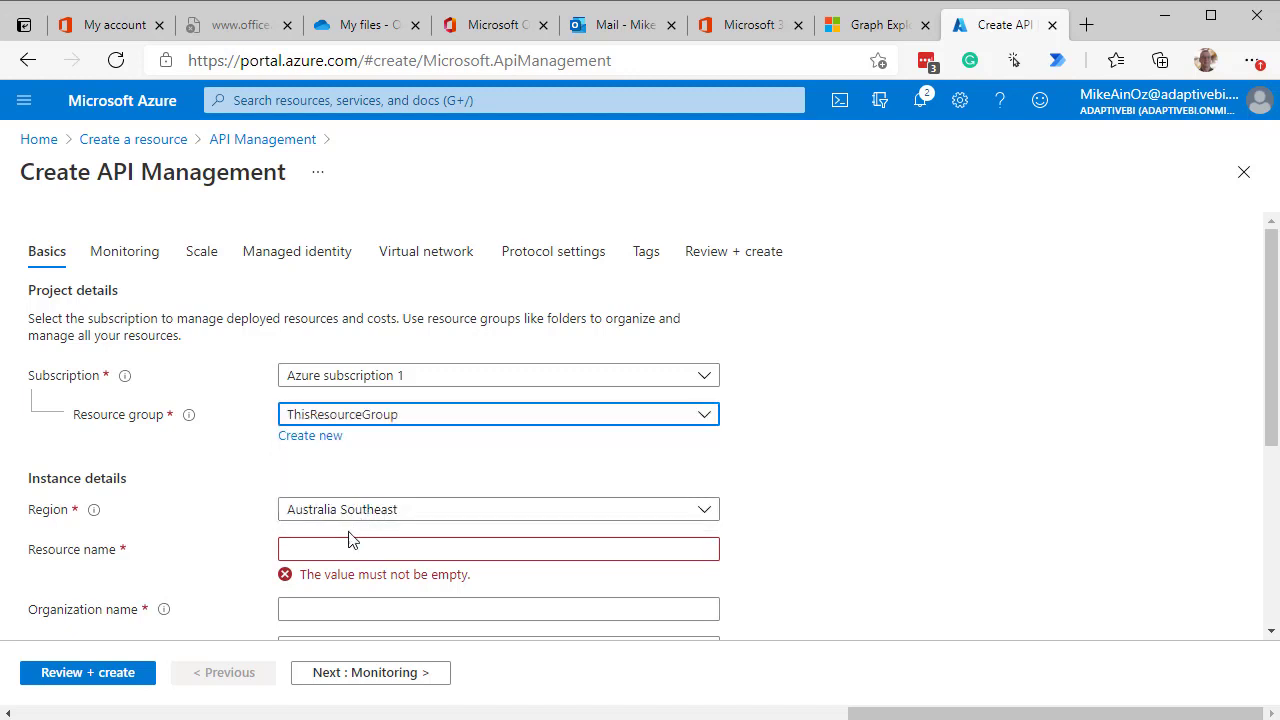
{"action": "left_click", "coordinate": [342, 546]}
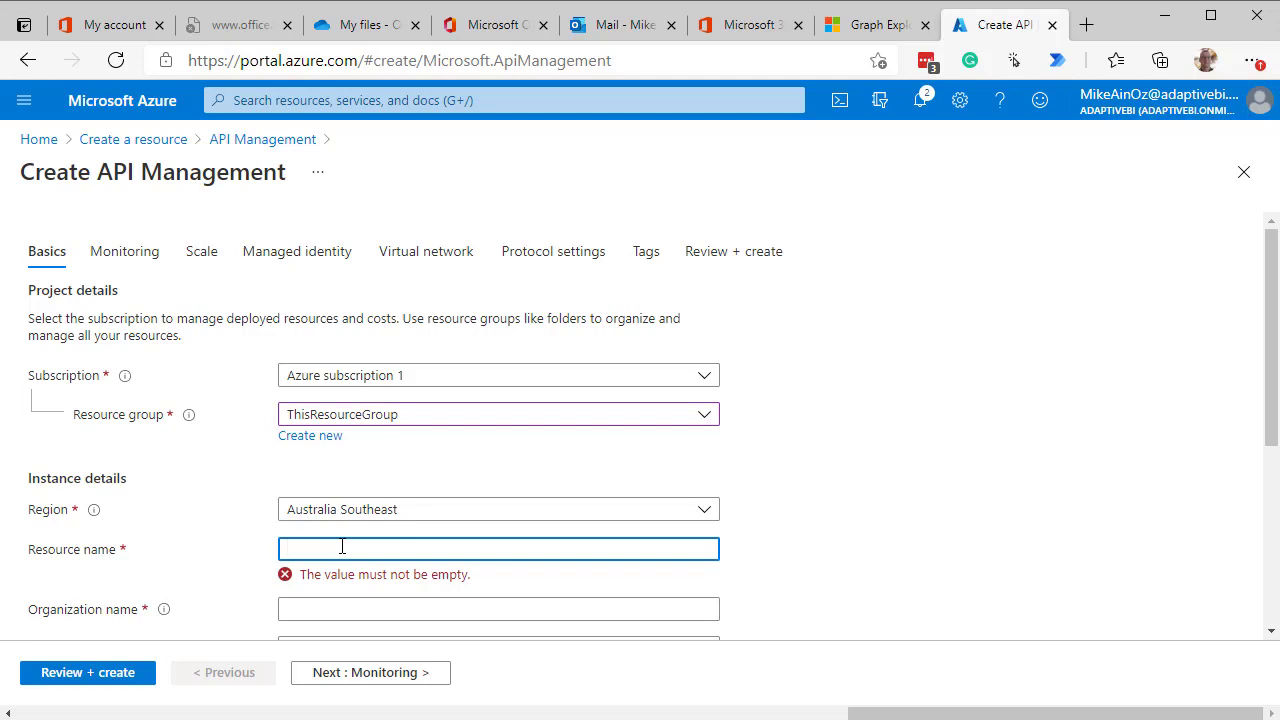
{"action": "type", "text": "adaptivebiapi"}
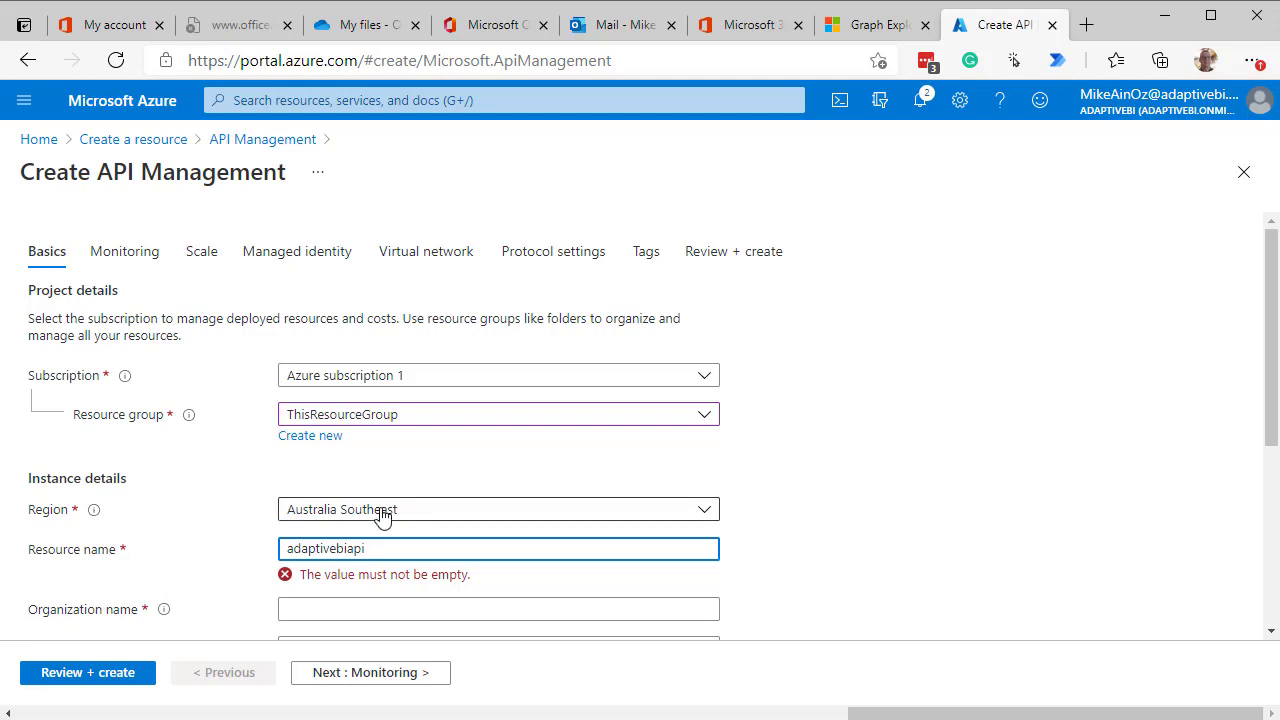
- Enter Adaptive BI as the organization name and fill in the administrator's email from the saved suggestions
{"action": "left_click", "coordinate": [314, 610]}
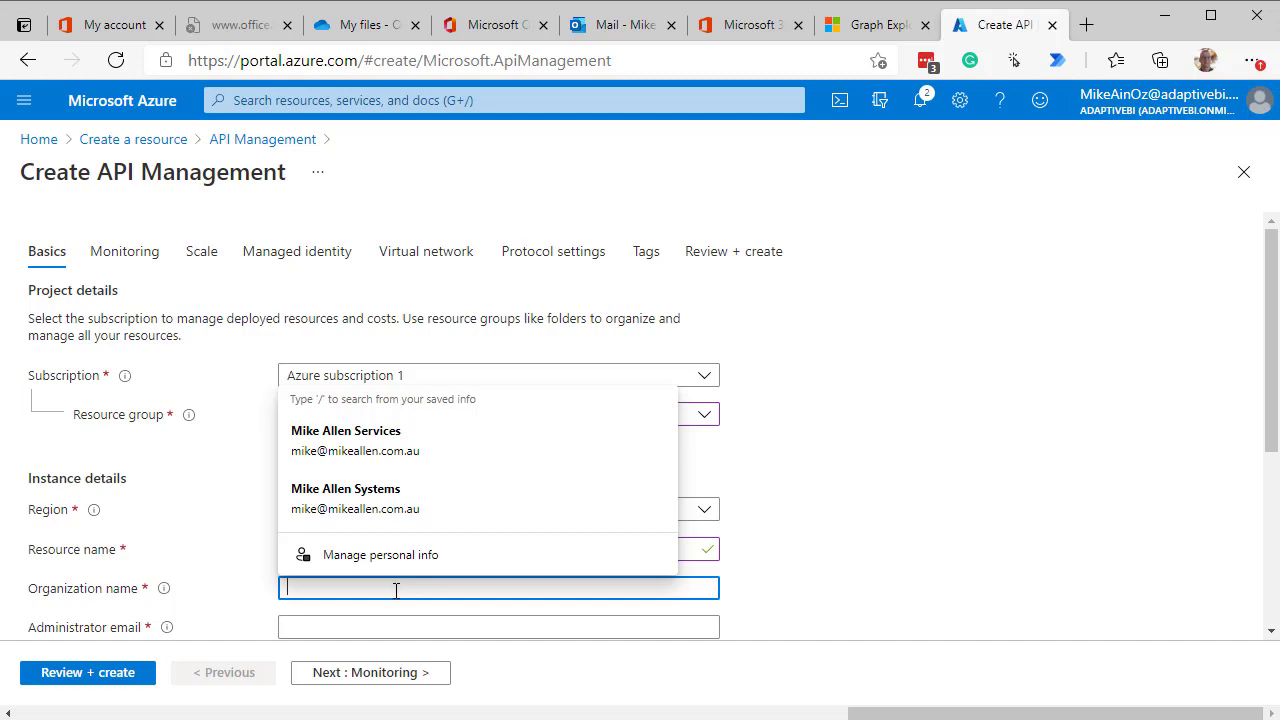
{"action": "type", "text": "Ad"}
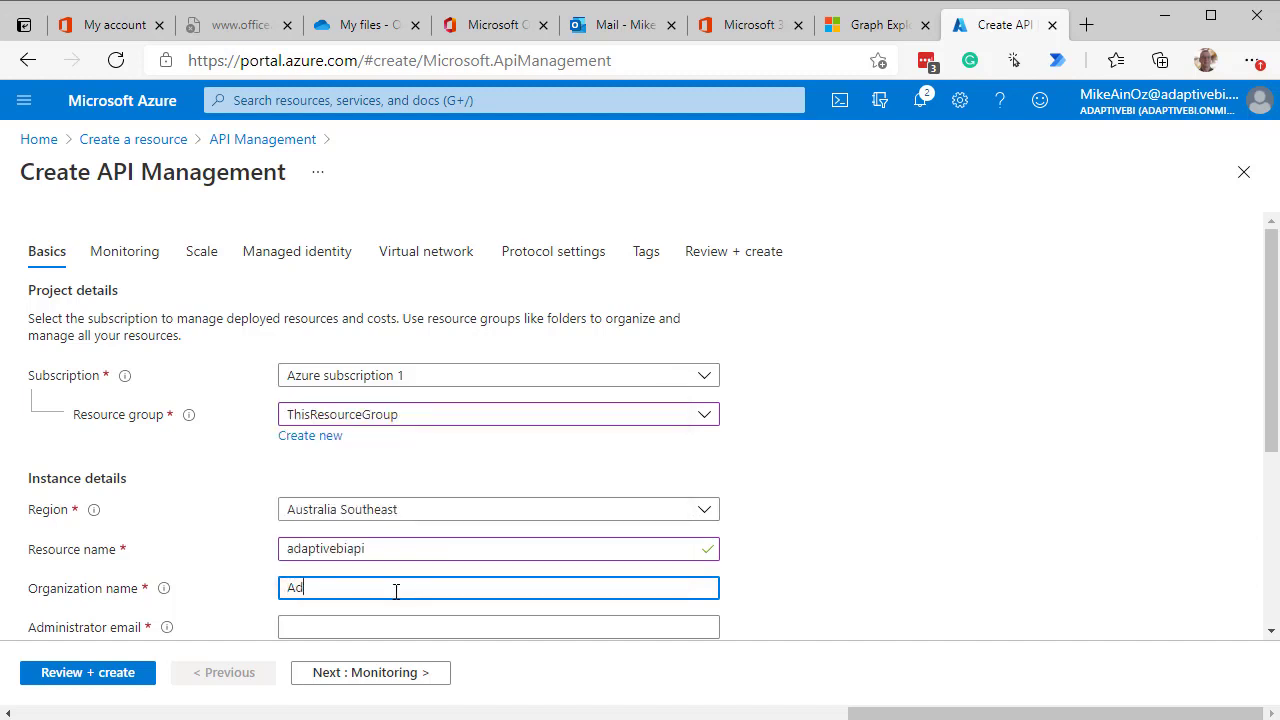
{"action": "type", "text": "aptive BI"}
{"action": "left_click", "coordinate": [330, 626]}
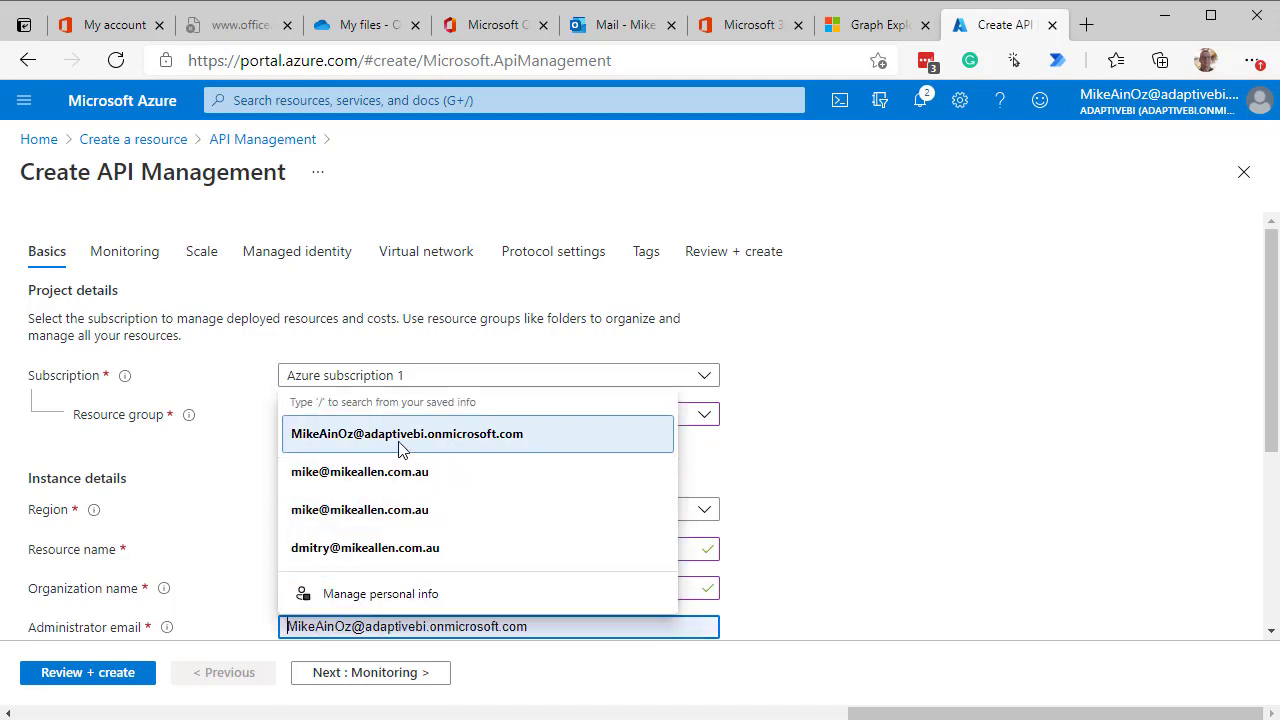
{"action": "left_click", "coordinate": [400, 448]}
- Set the API Management pricing tier to Consumption (99.95% SLA)
{"action": "scroll", "coordinate": [806, 537], "scroll_direction": "down", "scroll_amount": 1}
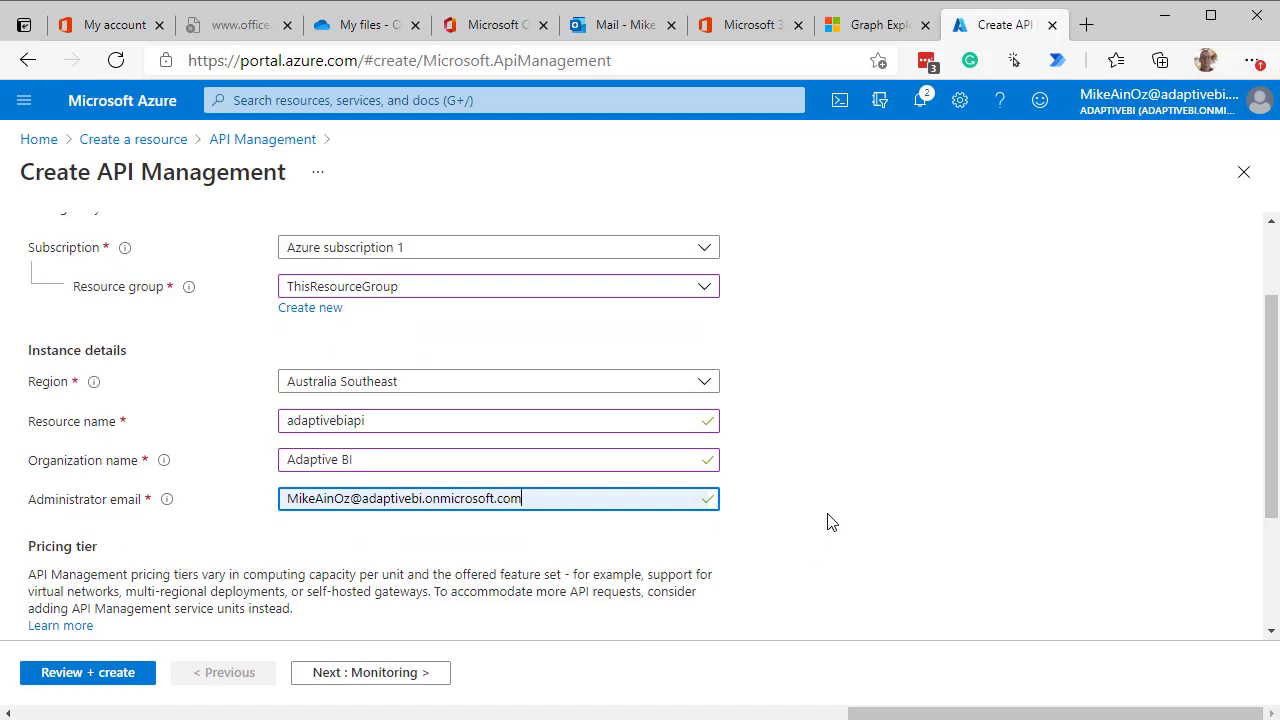
{"action": "scroll", "coordinate": [831, 511], "scroll_direction": "down", "scroll_amount": 1}
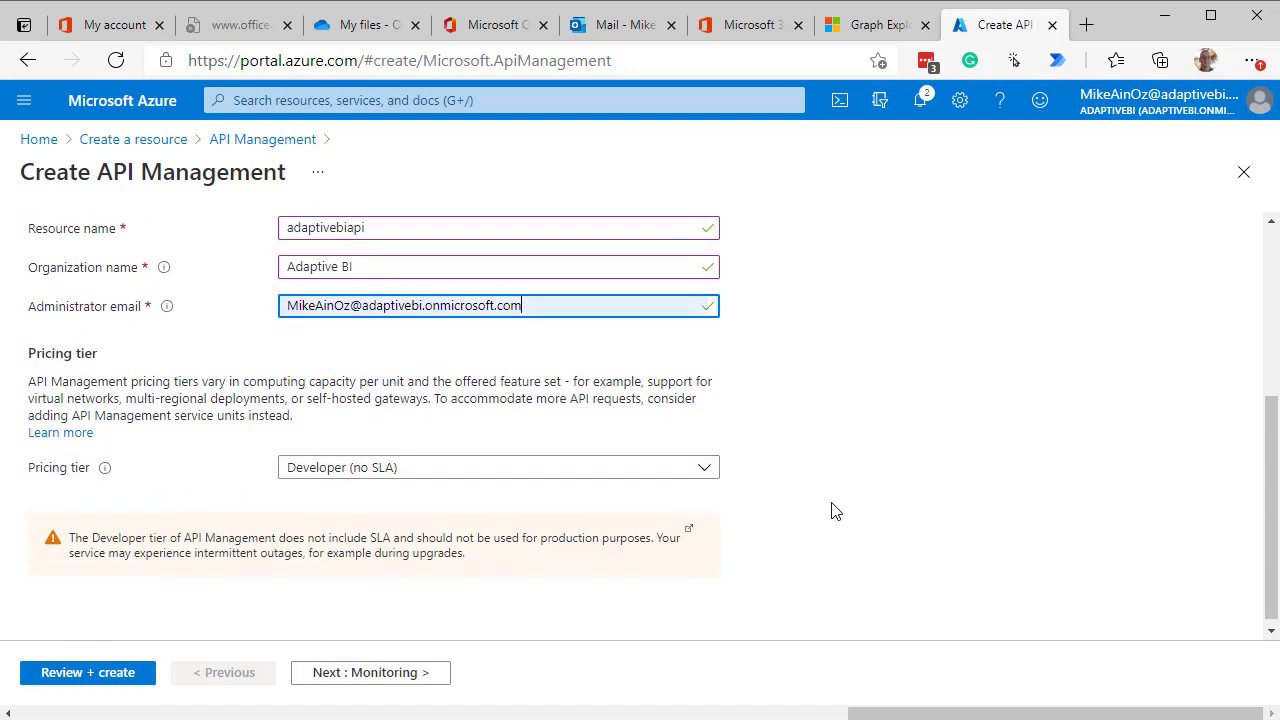
{"action": "left_click", "coordinate": [713, 471]}
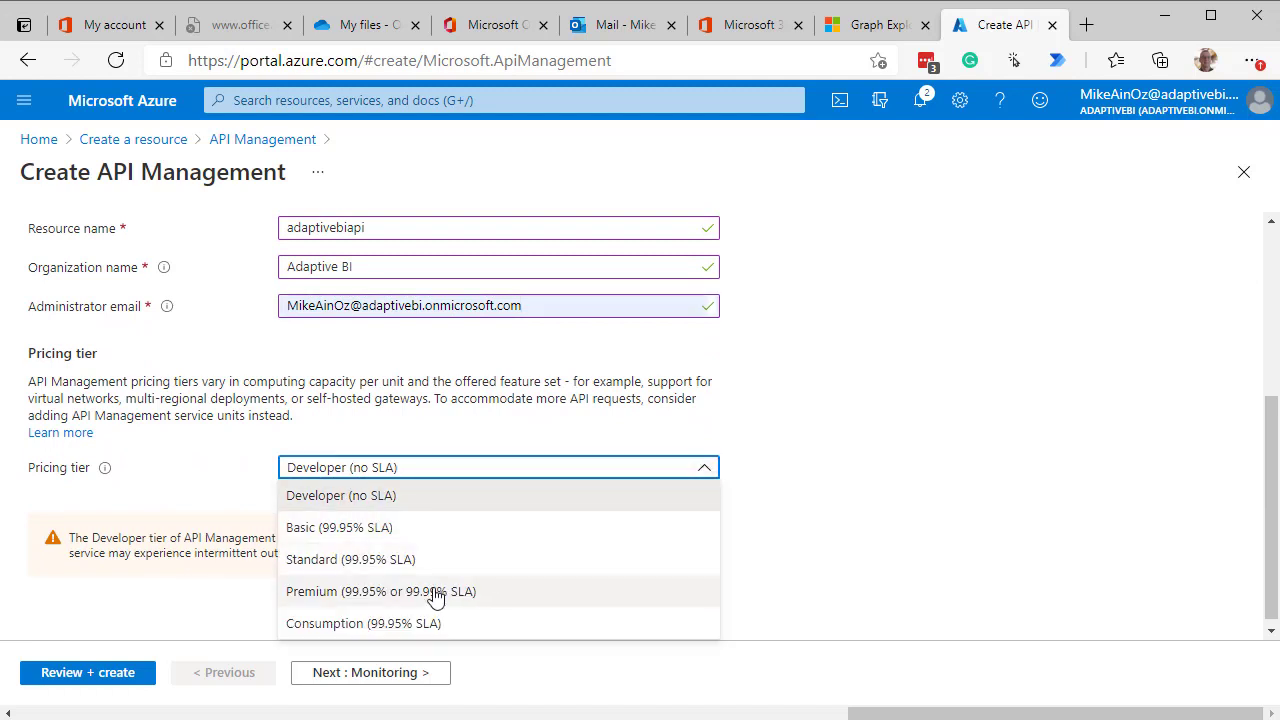
{"action": "left_click", "coordinate": [418, 624]}
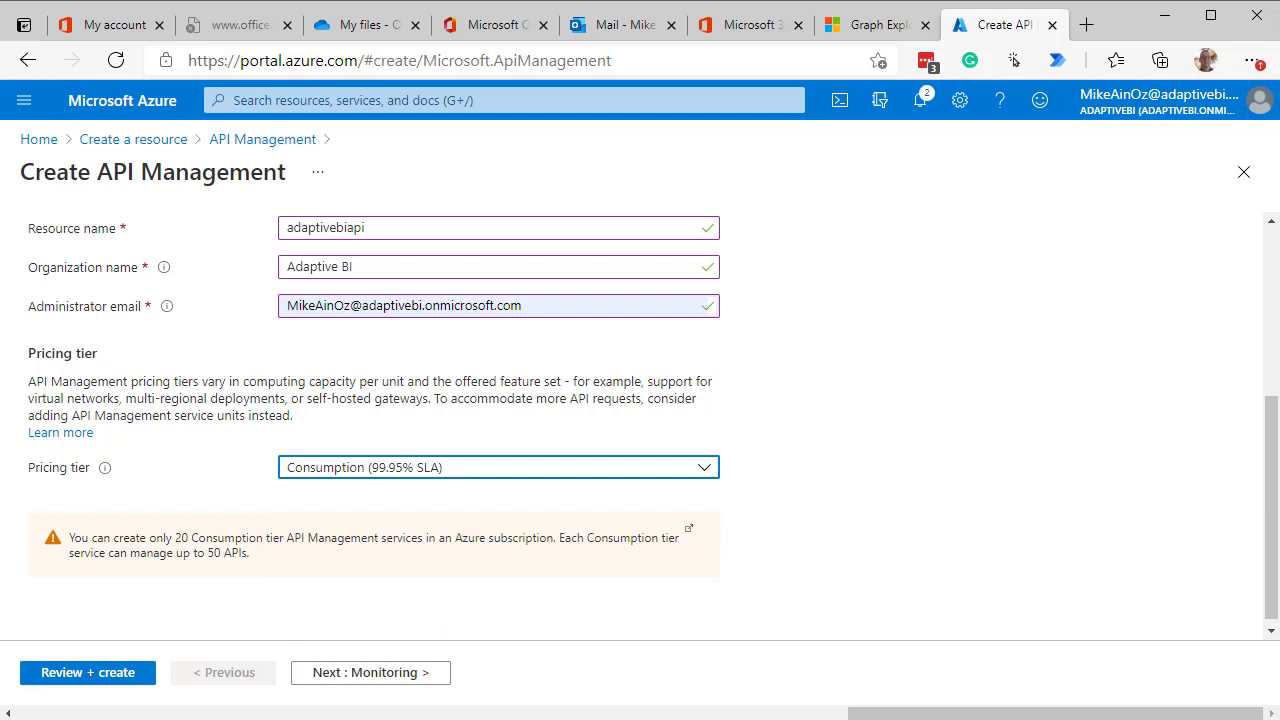
- Validate the API Management configuration, review its summary and deploy the service
{"action": "left_click", "coordinate": [52, 674]}
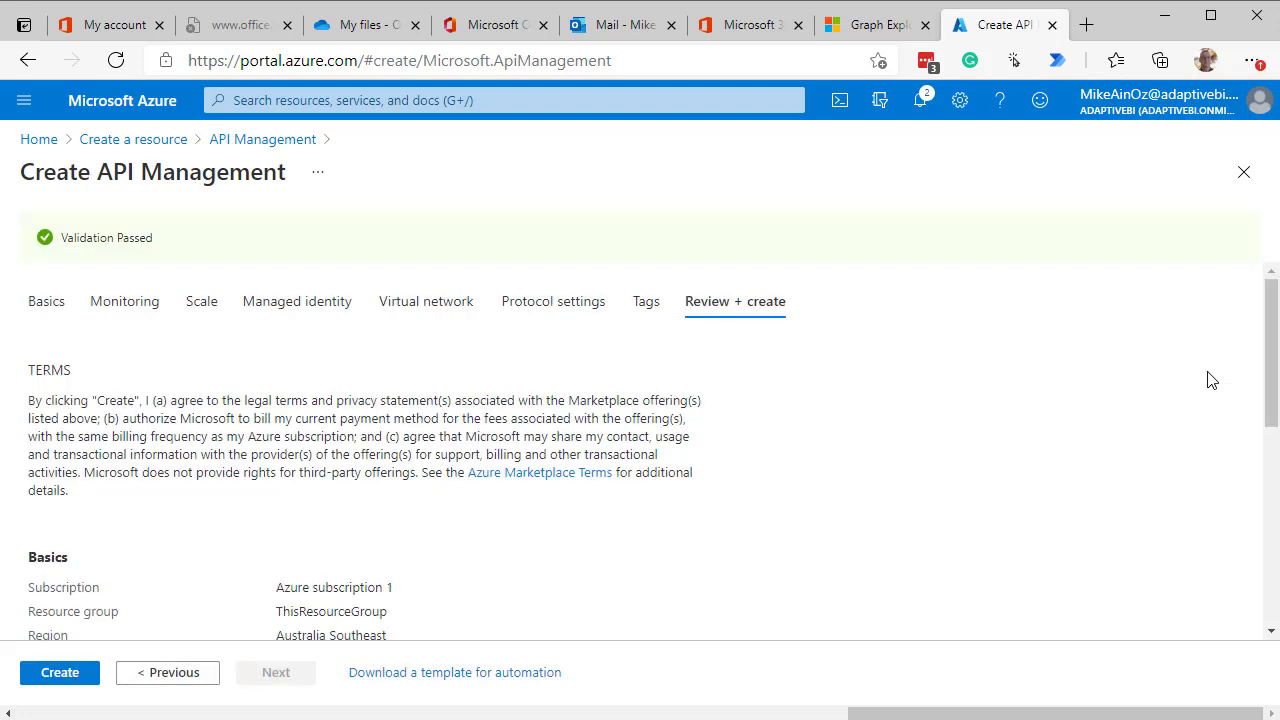
{"action": "left_click_drag", "start_coordinate": [1268, 351], "coordinate": [1258, 557]}
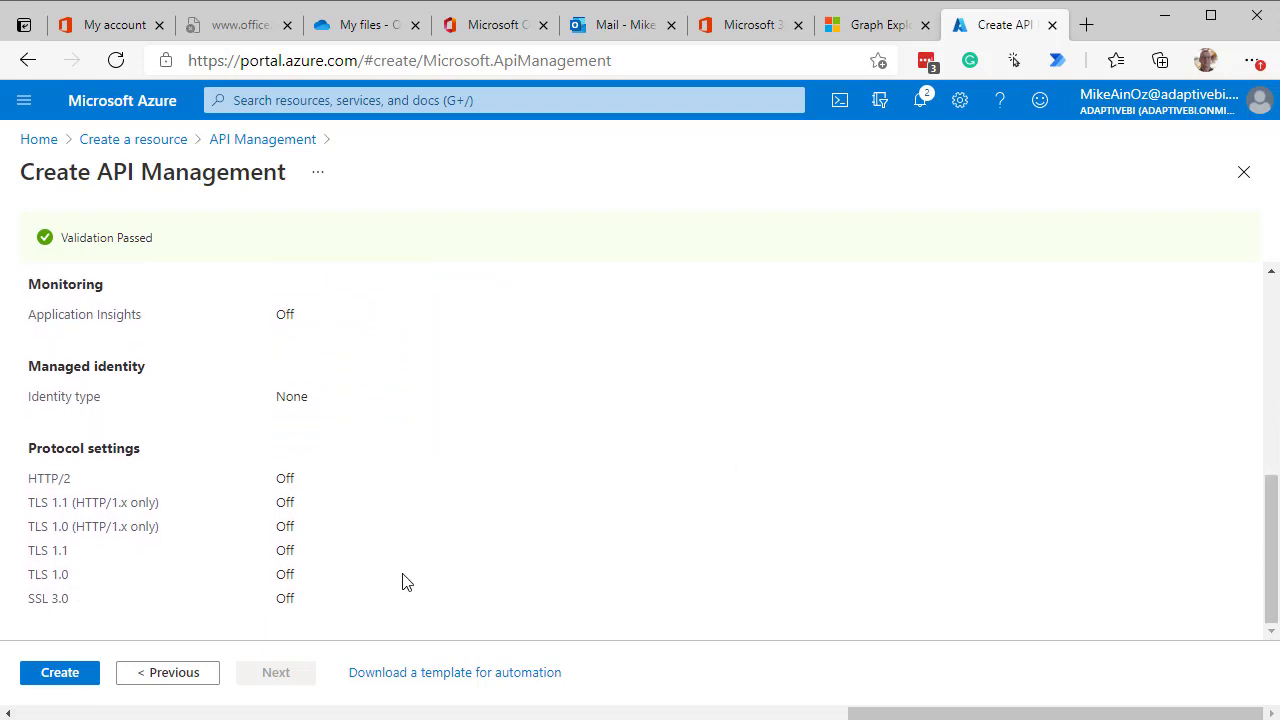
{"action": "left_click", "coordinate": [58, 672]}
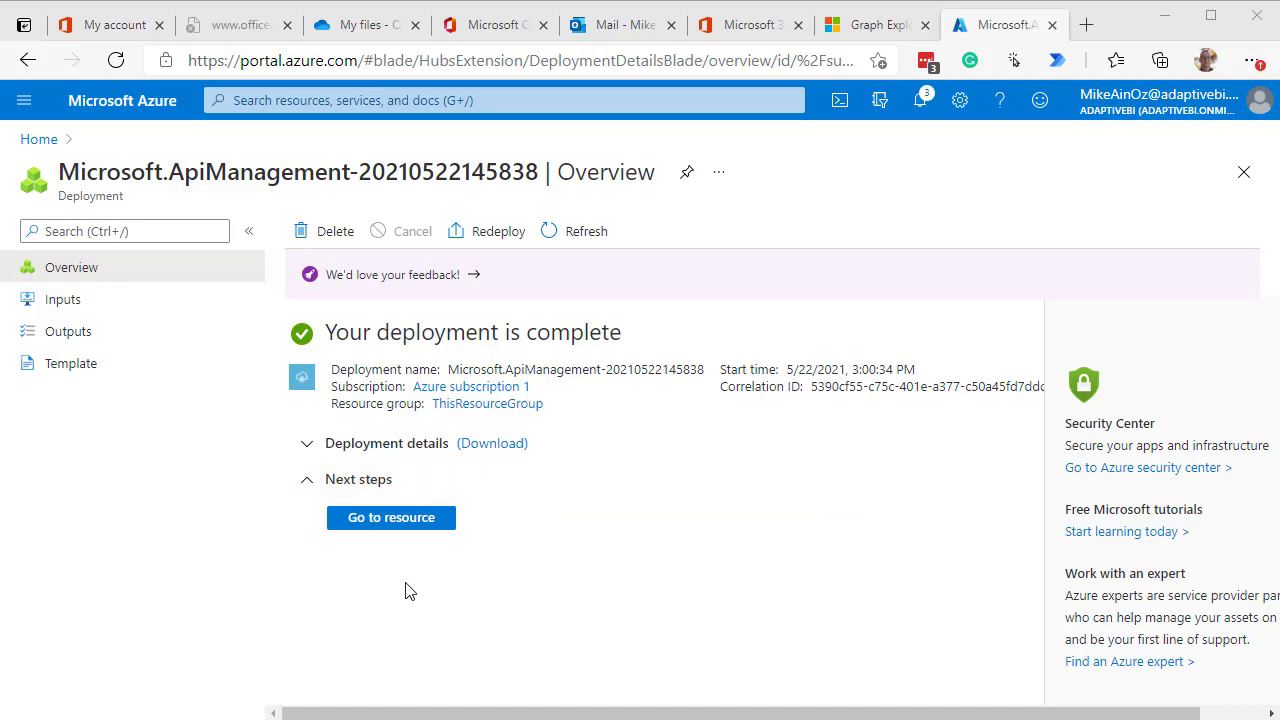
- Open the deployed adaptivebiapi service and examine its overview and the available ways to define a new API
{"action": "left_click", "coordinate": [393, 519]}
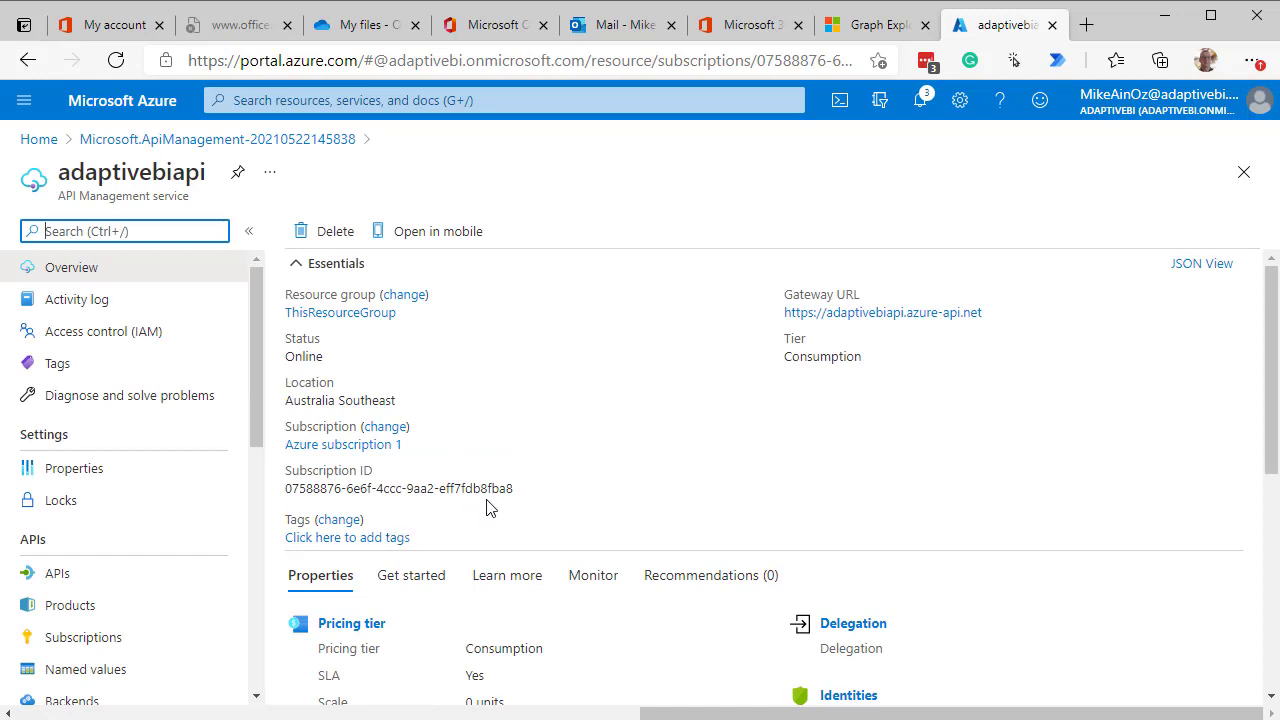
{"action": "scroll", "coordinate": [487, 508], "scroll_direction": "down", "scroll_amount": 1}
{"action": "scroll", "coordinate": [531, 511], "scroll_direction": "down", "scroll_amount": 1}
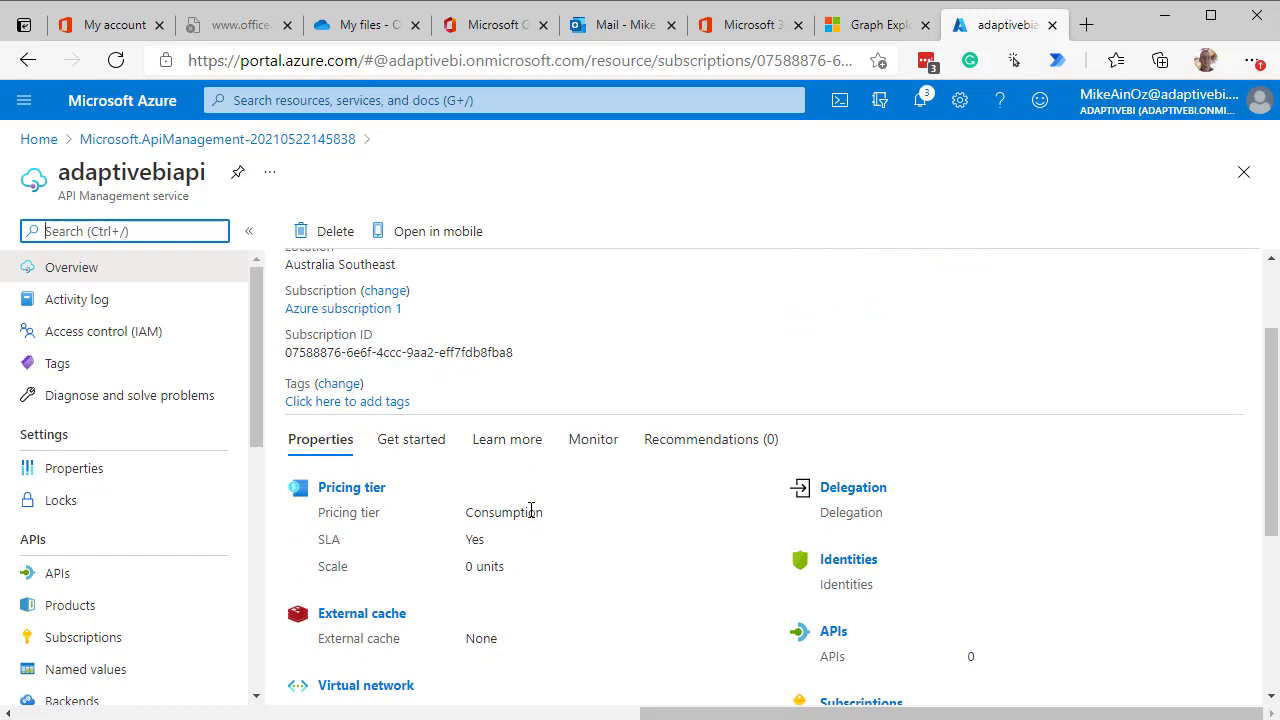
{"action": "scroll", "coordinate": [403, 527], "scroll_direction": "up", "scroll_amount": 2}
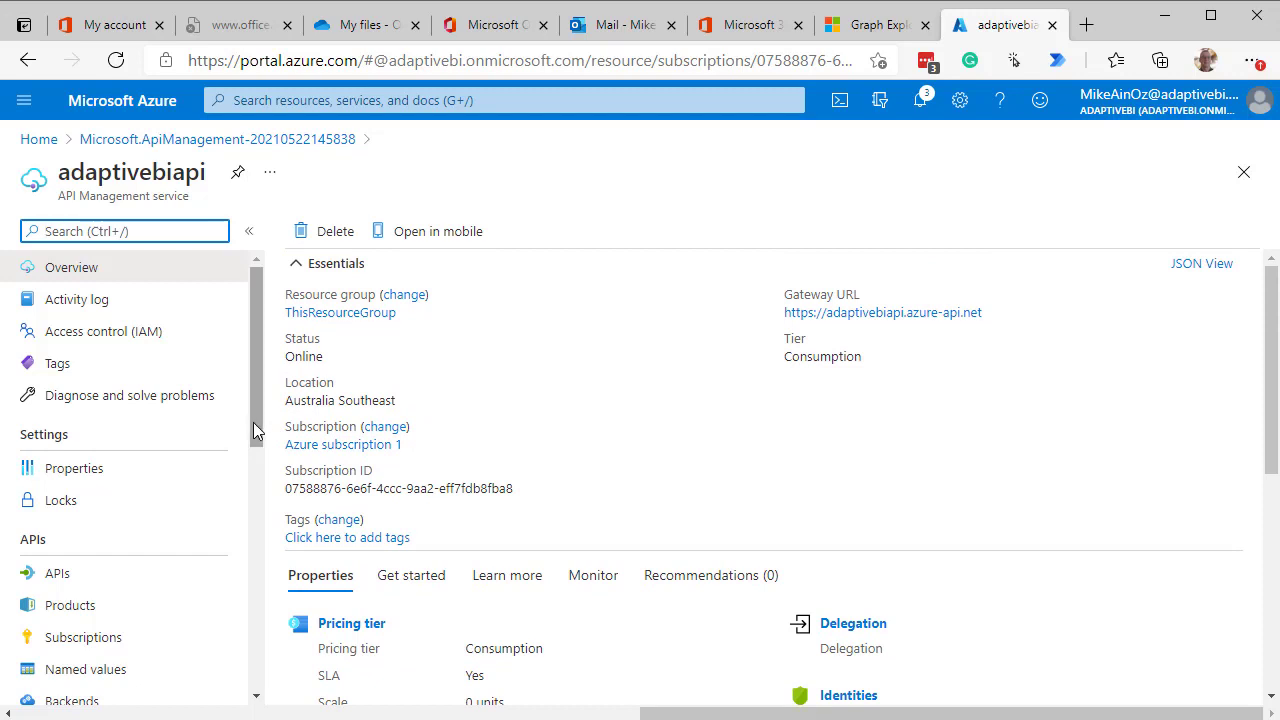
{"action": "left_click", "coordinate": [55, 588]}
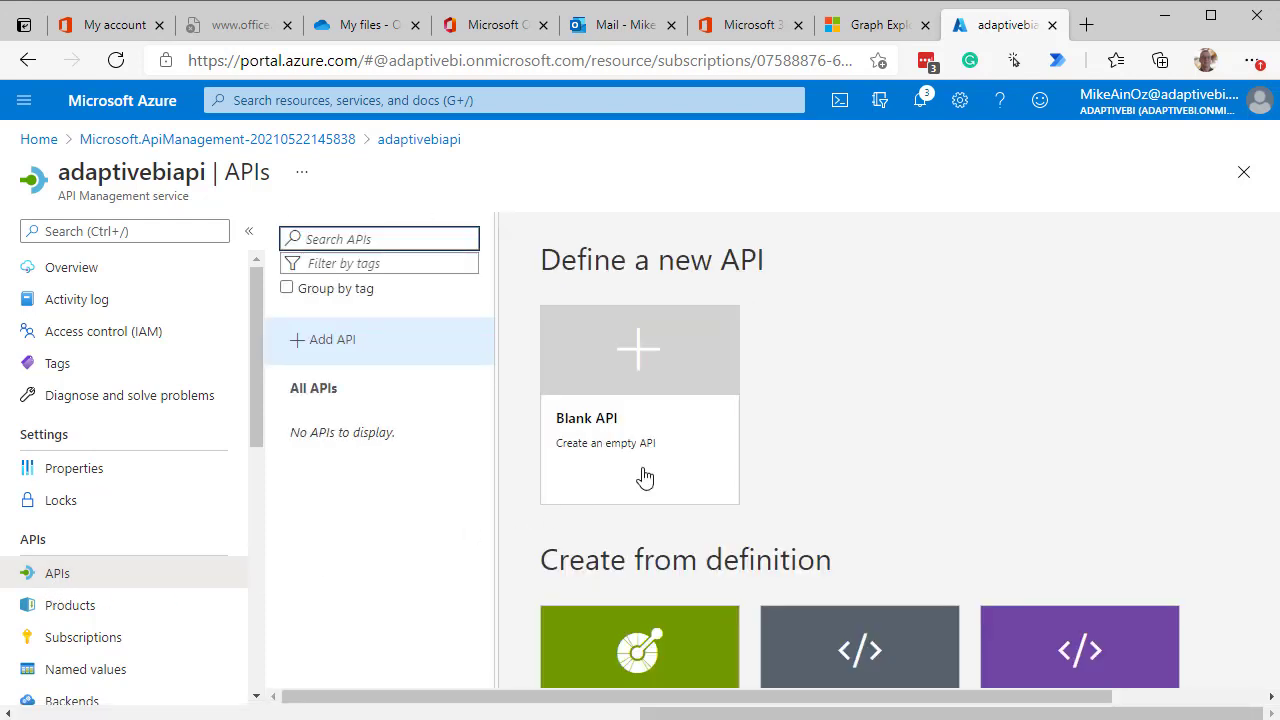
{"action": "scroll", "coordinate": [834, 402], "scroll_direction": "down", "scroll_amount": 5}
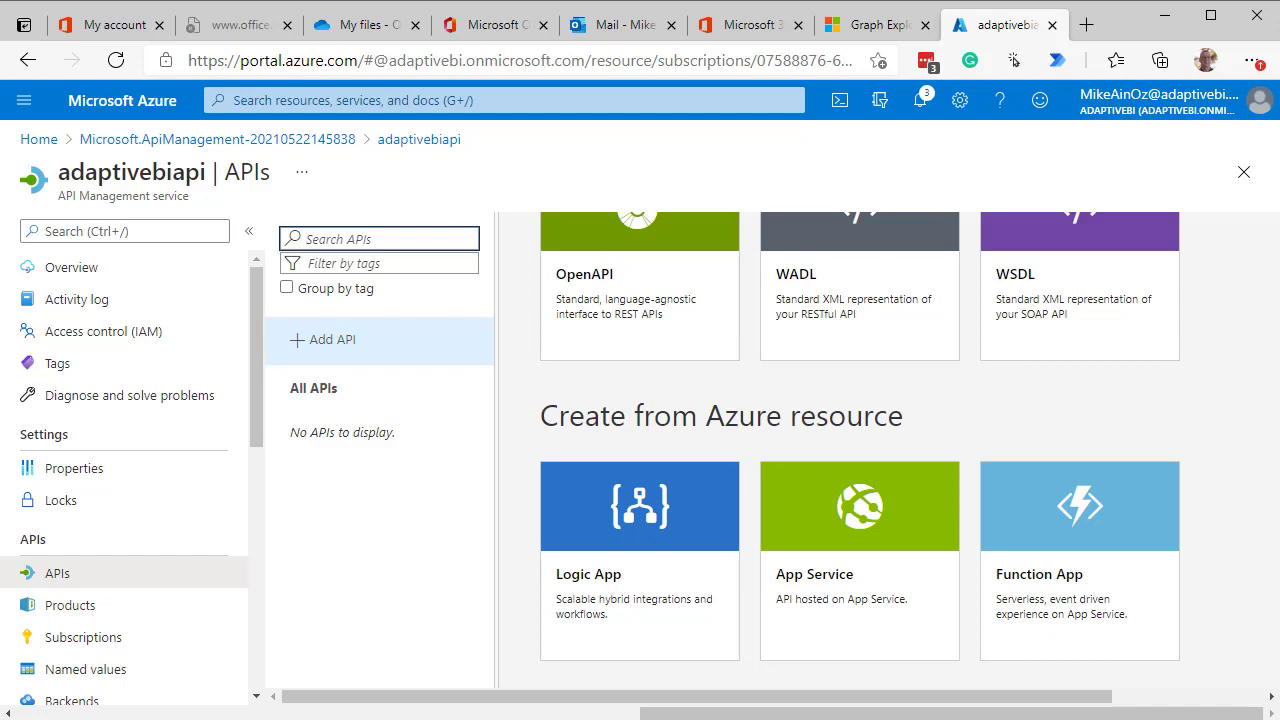
- Return to the portal home, search the marketplace for "logic app" and start creating a Logic App (Consumption)
{"action": "left_click", "coordinate": [38, 140]}
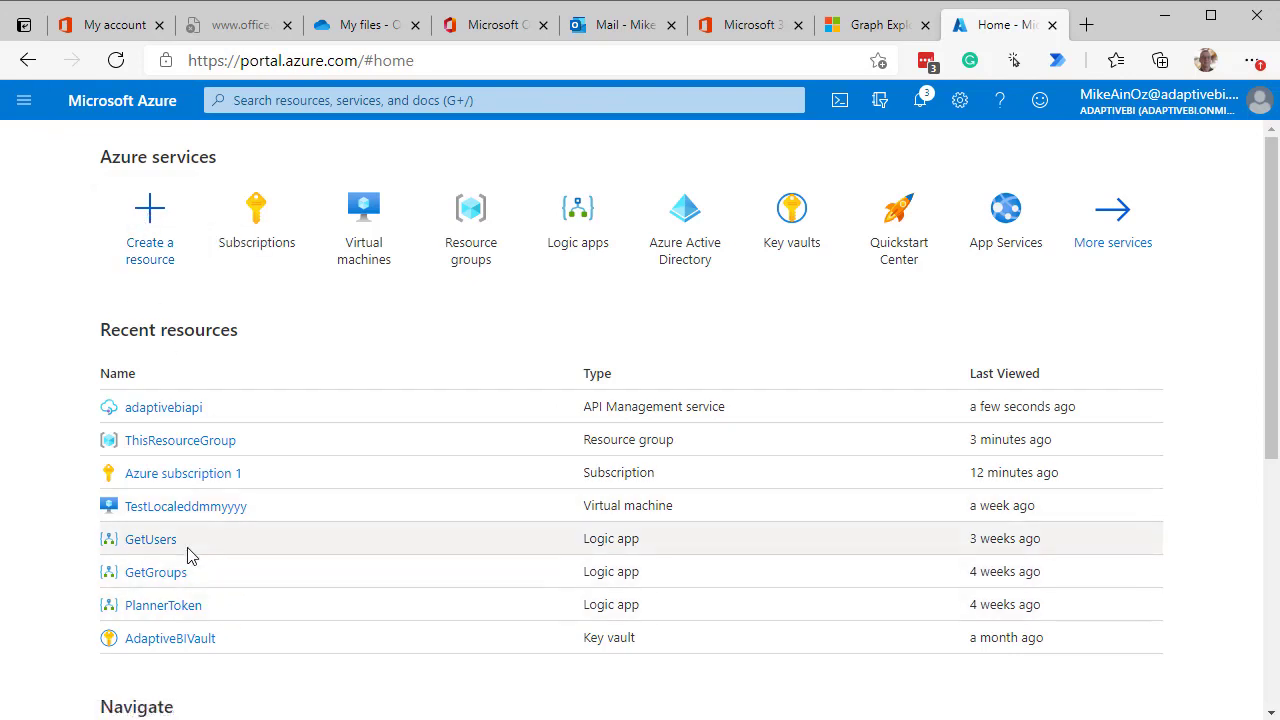
{"action": "left_click", "coordinate": [162, 235]}
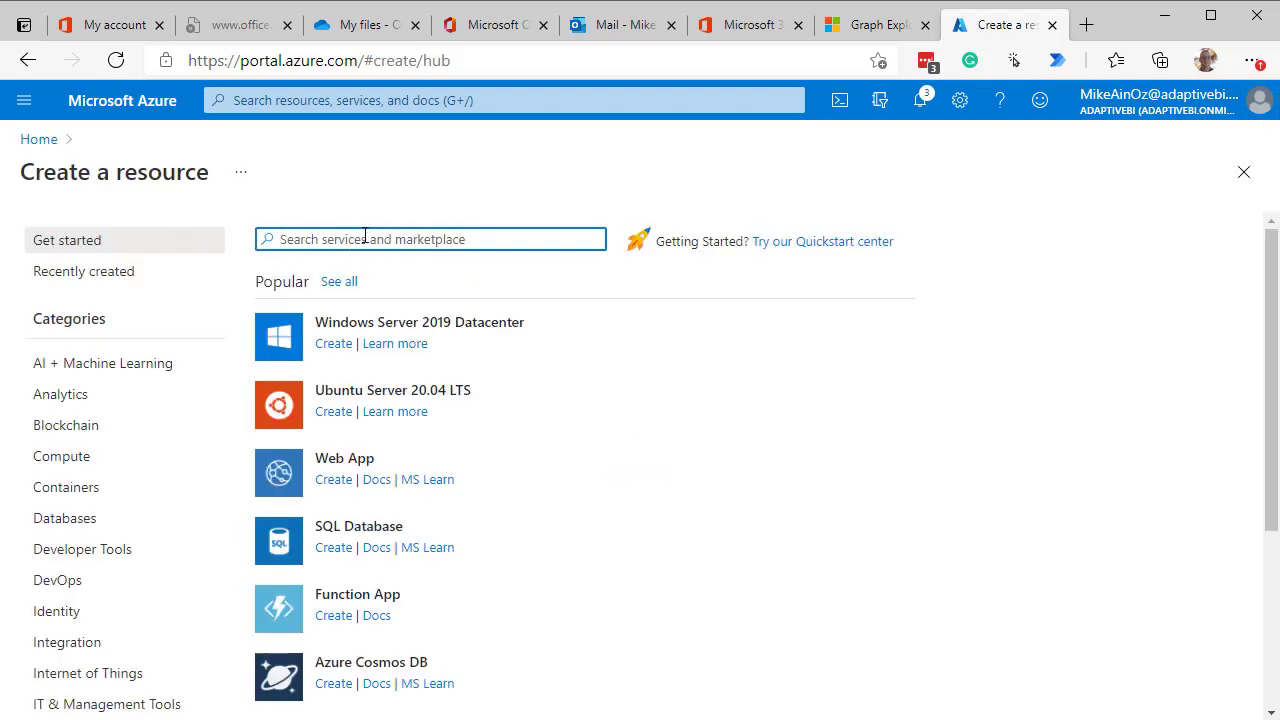
{"action": "type", "text": "log"}
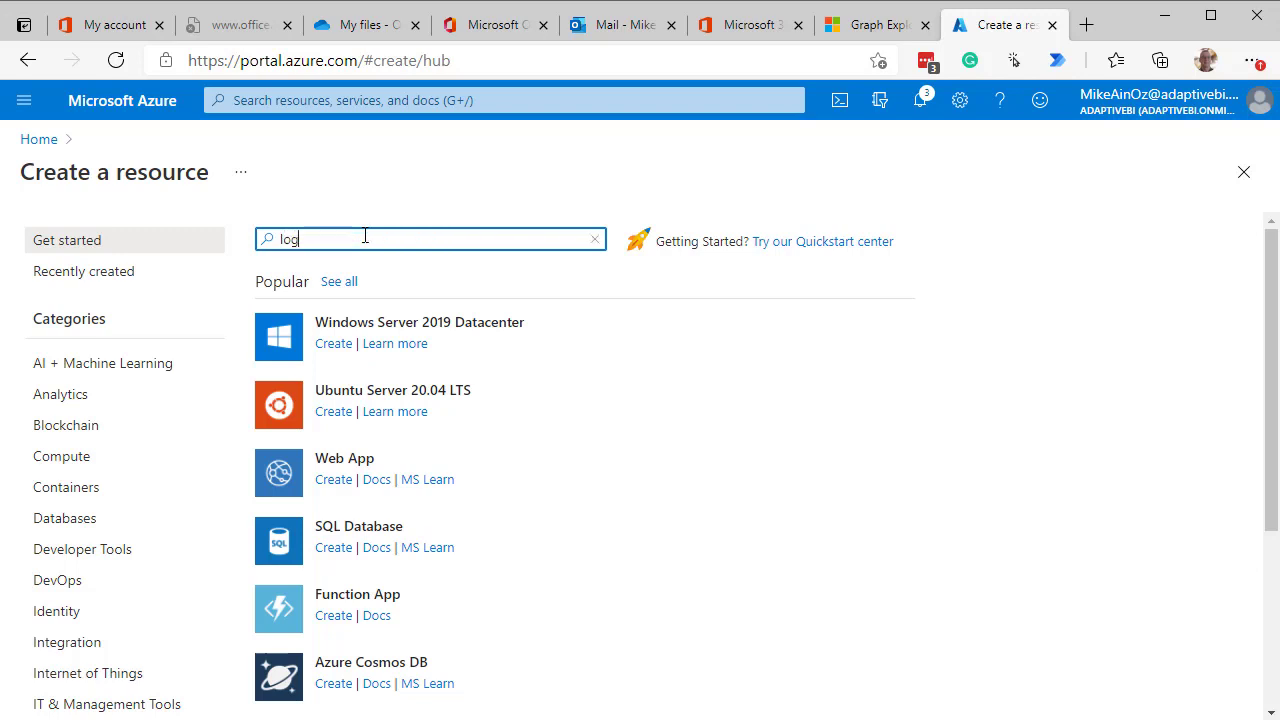
{"action": "type", "text": "ic a"}
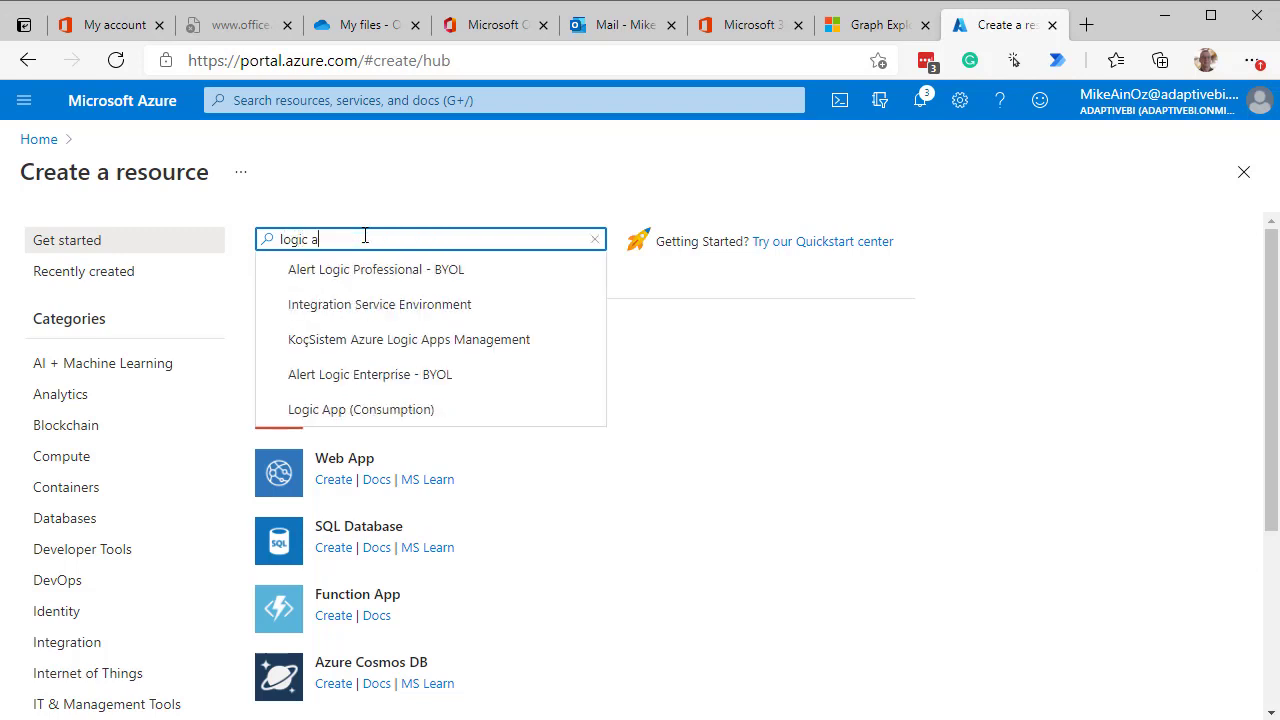
{"action": "type", "text": "pp"}
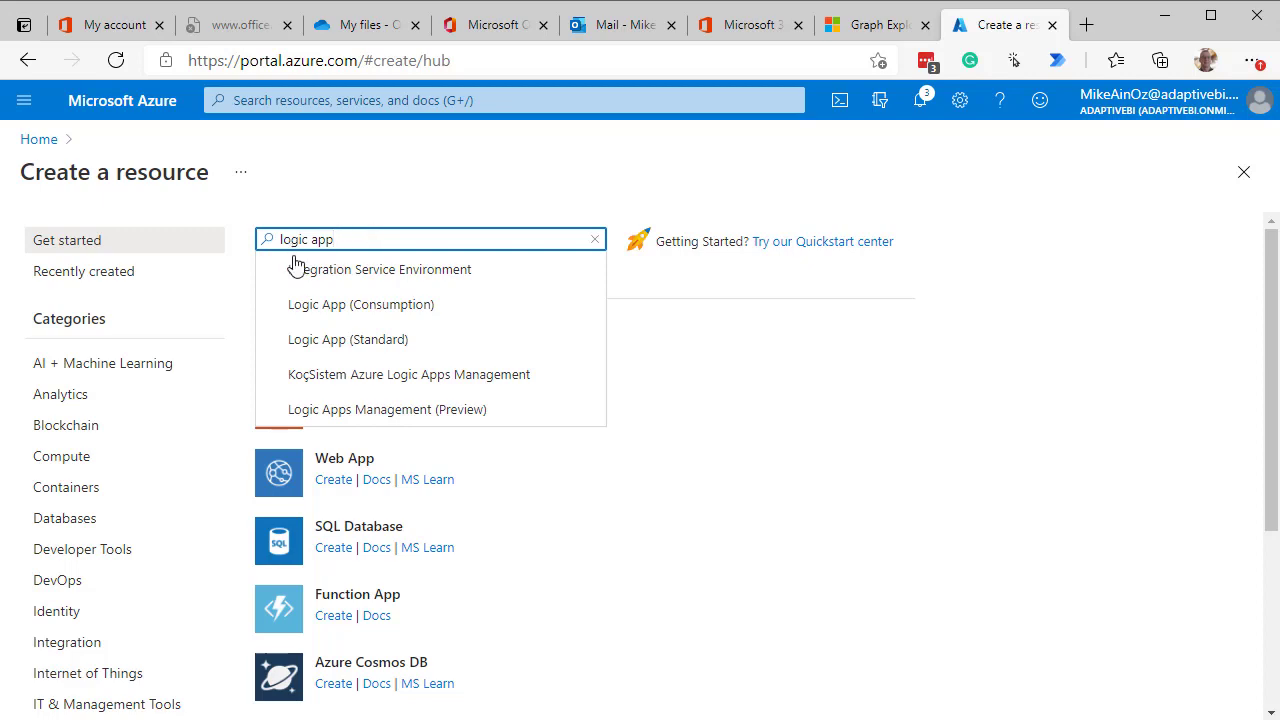
{"action": "left_click", "coordinate": [316, 305]}
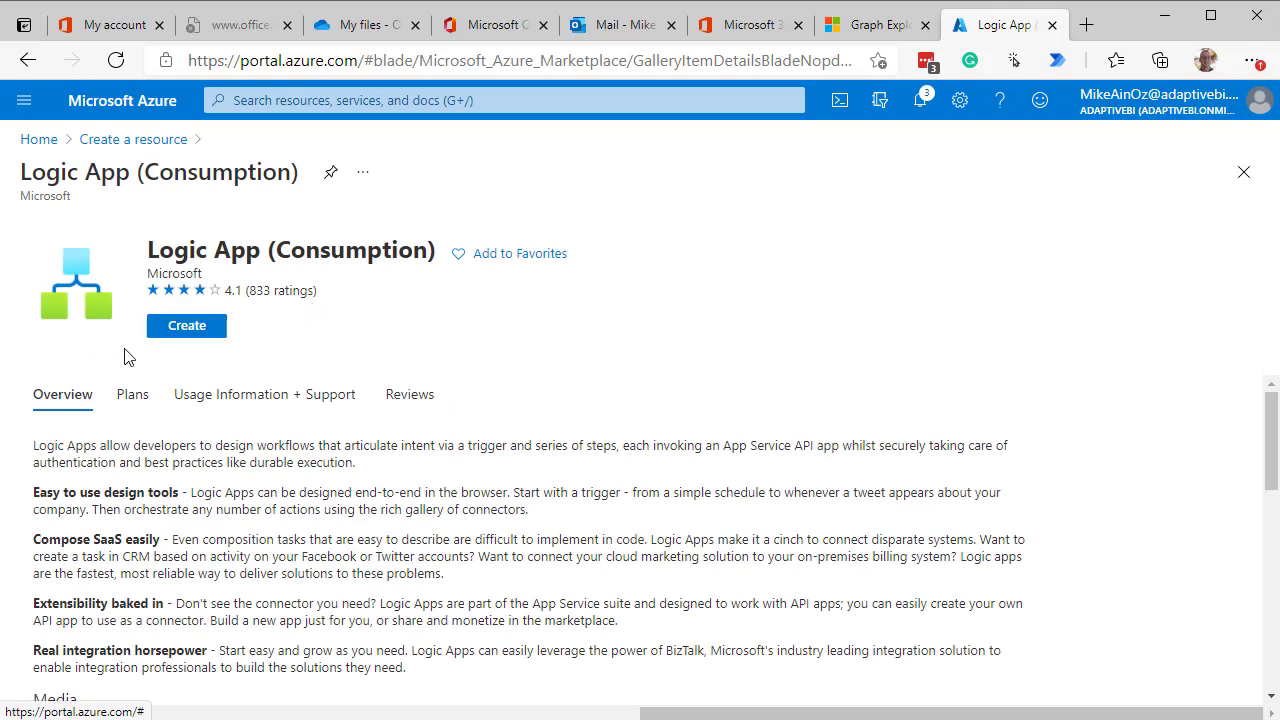
{"action": "left_click", "coordinate": [179, 333]}
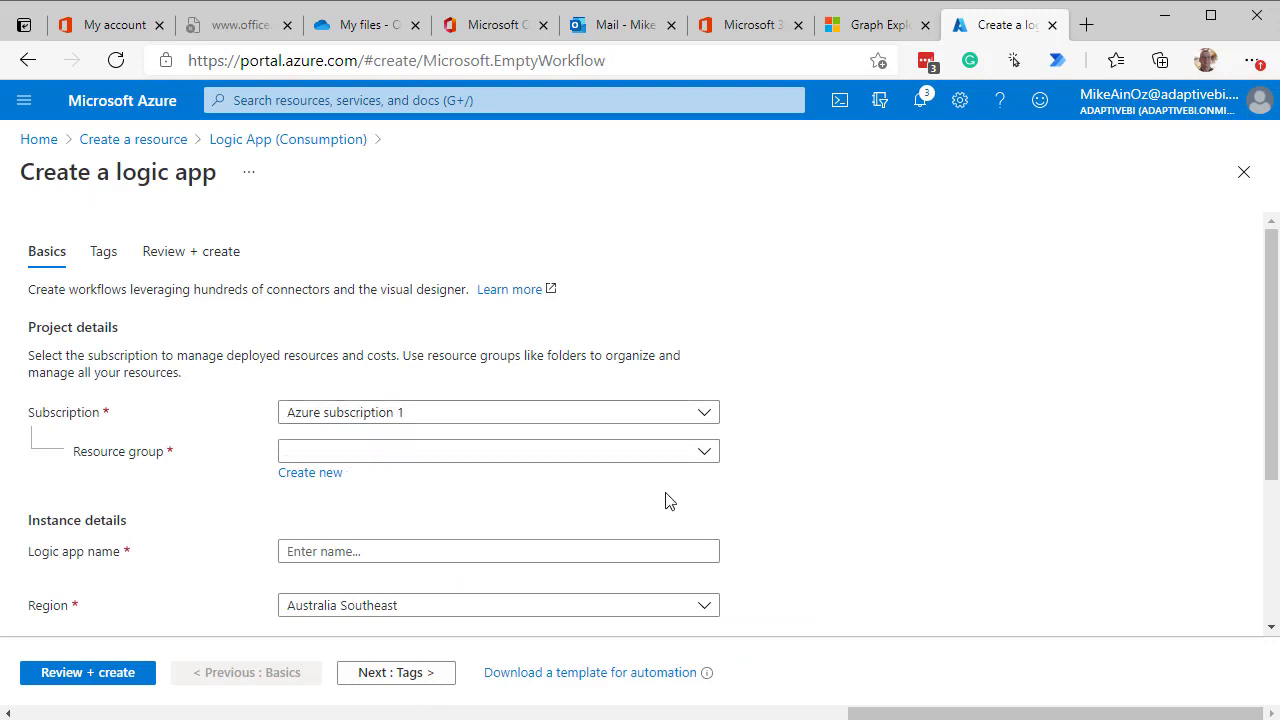
- Assign the logic app to the resource group ThisResourceGroup and name it GetGroupName
{"action": "left_click", "coordinate": [705, 455]}
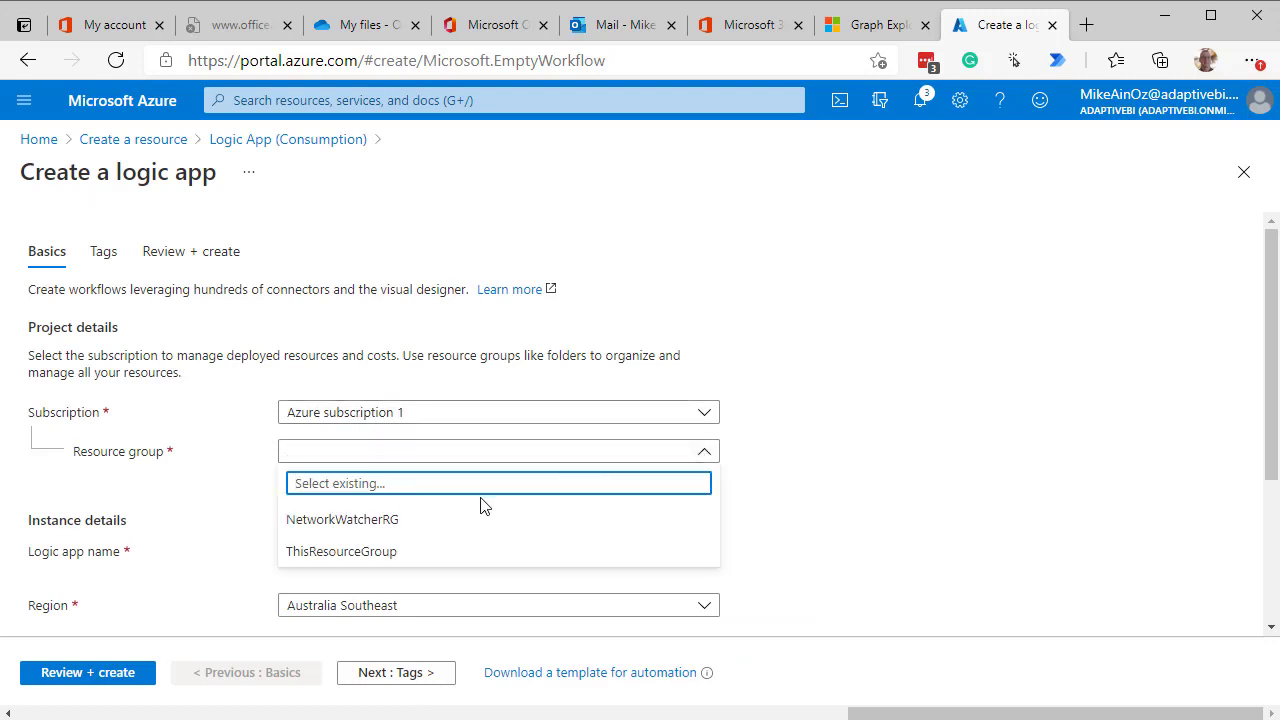
{"action": "left_click", "coordinate": [391, 552]}
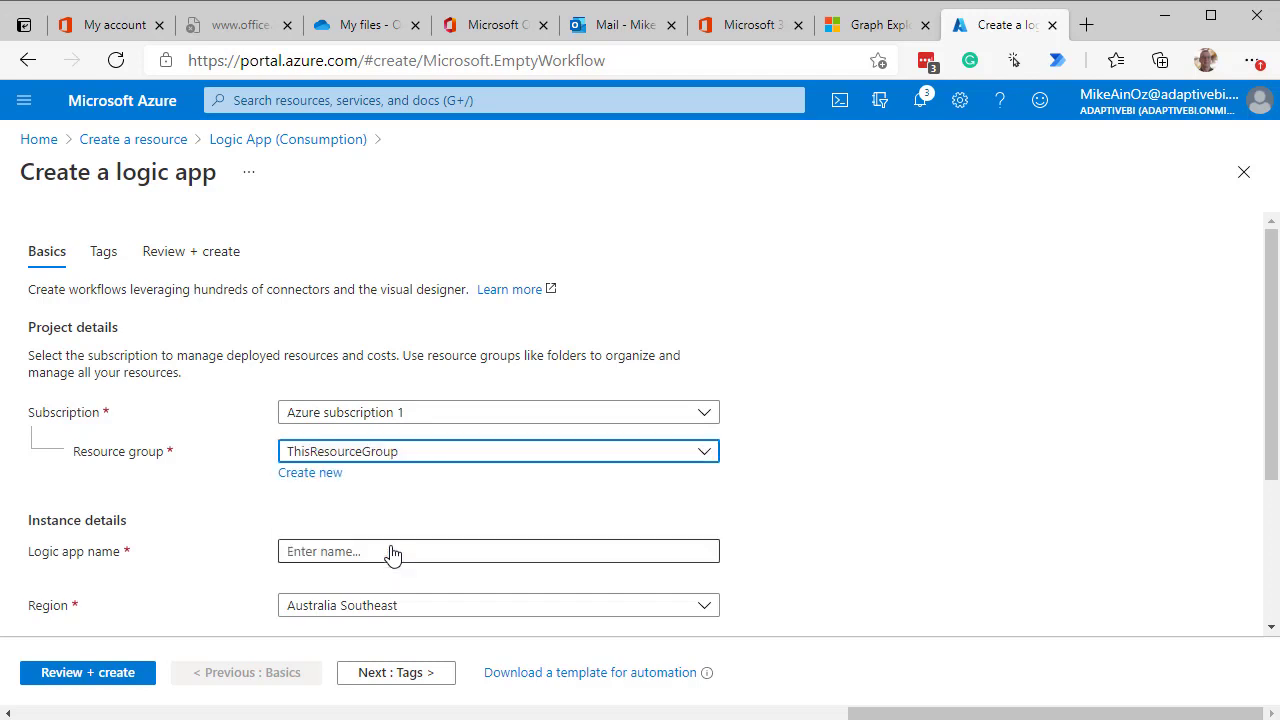
{"action": "scroll", "coordinate": [423, 531], "scroll_direction": "down", "scroll_amount": 1}
{"action": "left_click", "coordinate": [358, 489]}
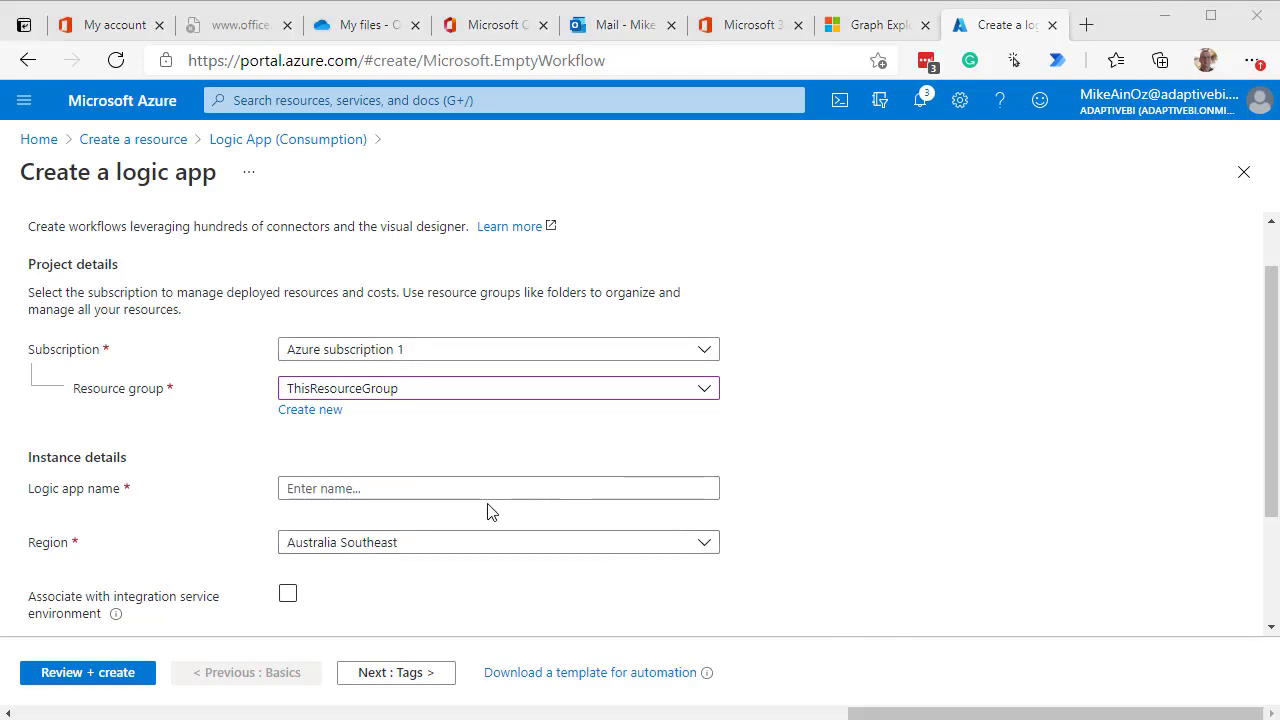
{"action": "left_click", "coordinate": [417, 487]}
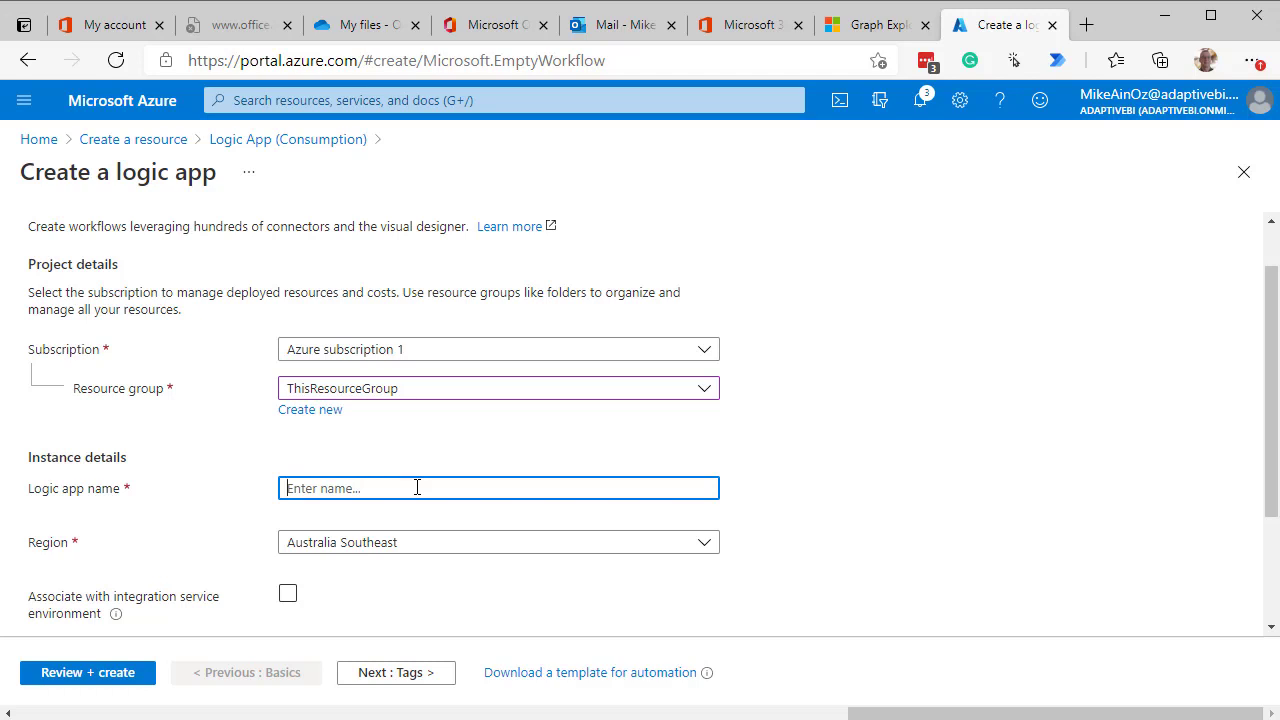
{"action": "type", "text": "GetGroupName"}
{"action": "scroll", "coordinate": [190, 441], "scroll_direction": "down", "scroll_amount": 2}
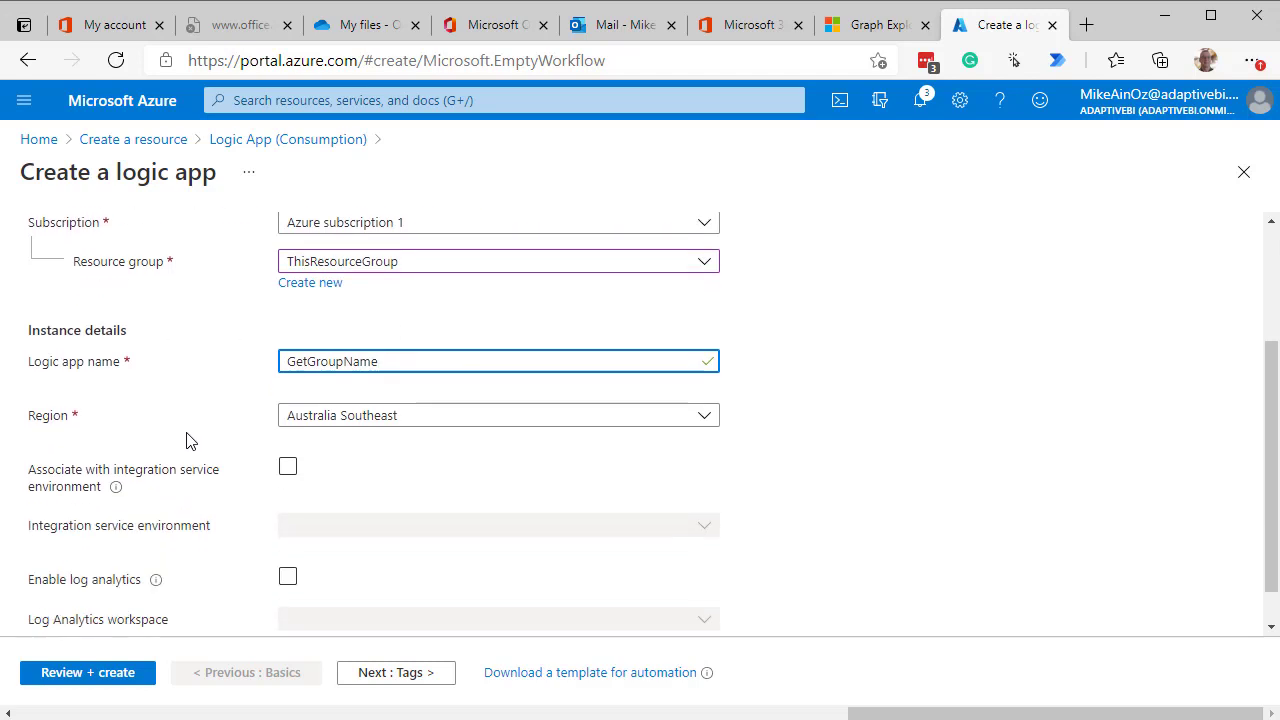
{"action": "scroll", "coordinate": [190, 441], "scroll_direction": "down", "scroll_amount": 1}
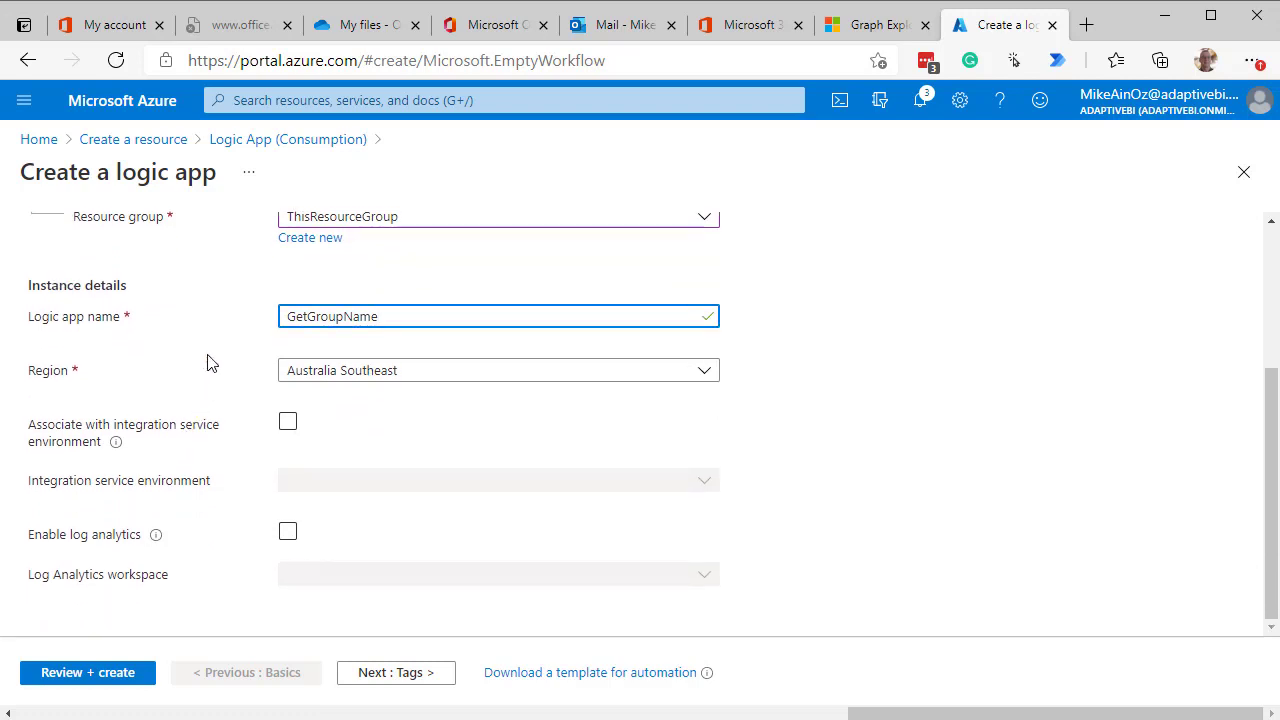
- Review and create the GetGroupName logic app, then open the deployed resource
{"action": "left_click", "coordinate": [77, 674]}
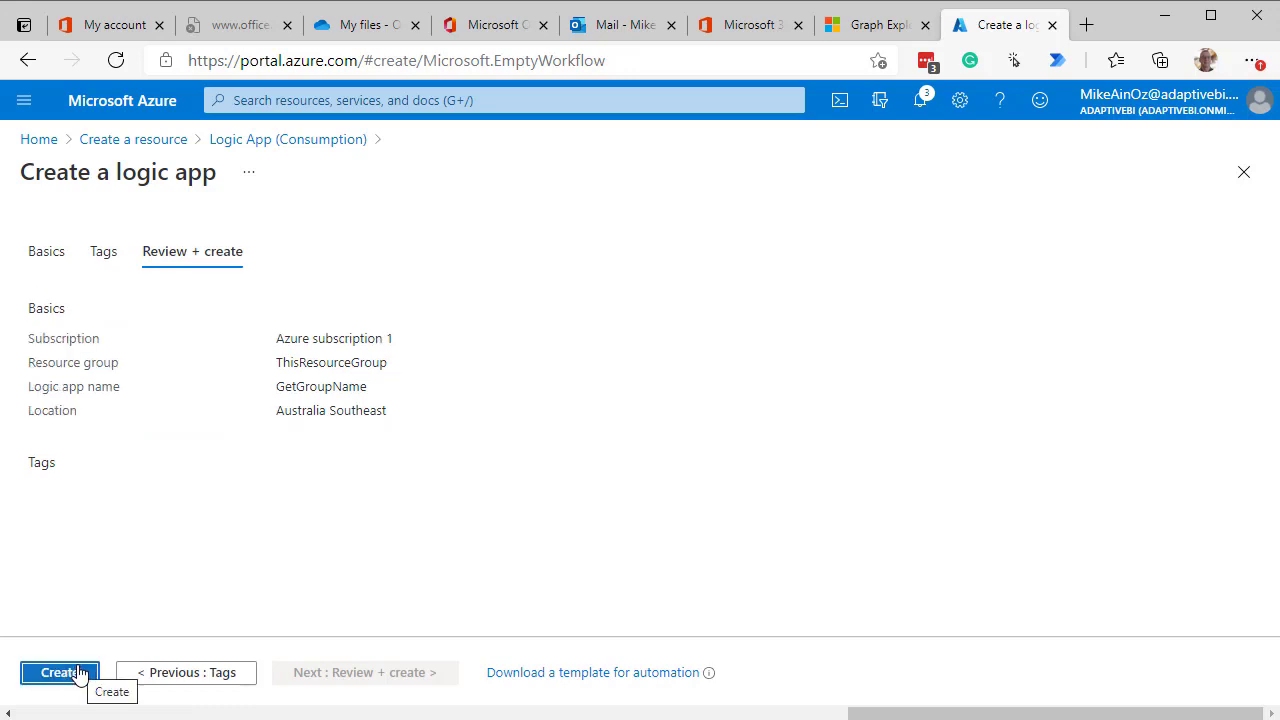
{"action": "left_click", "coordinate": [79, 674]}
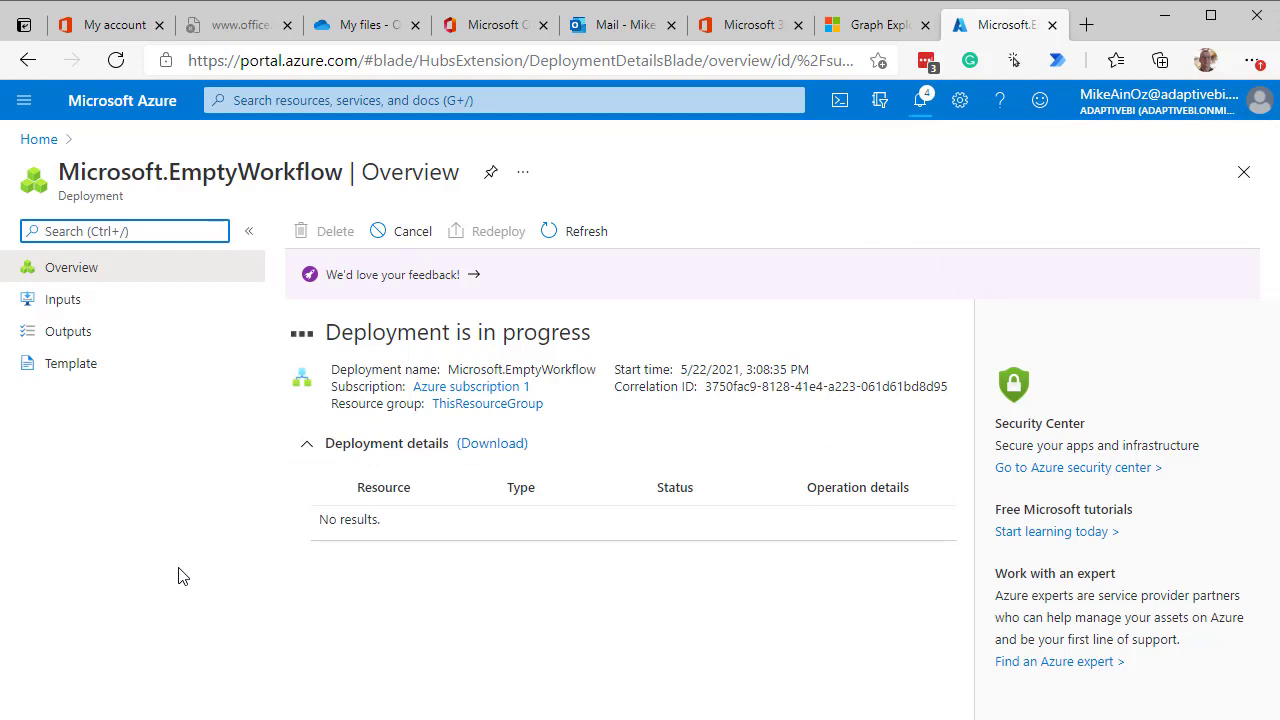
{"action": "left_click", "coordinate": [380, 447]}
{"action": "left_click", "coordinate": [366, 524]}
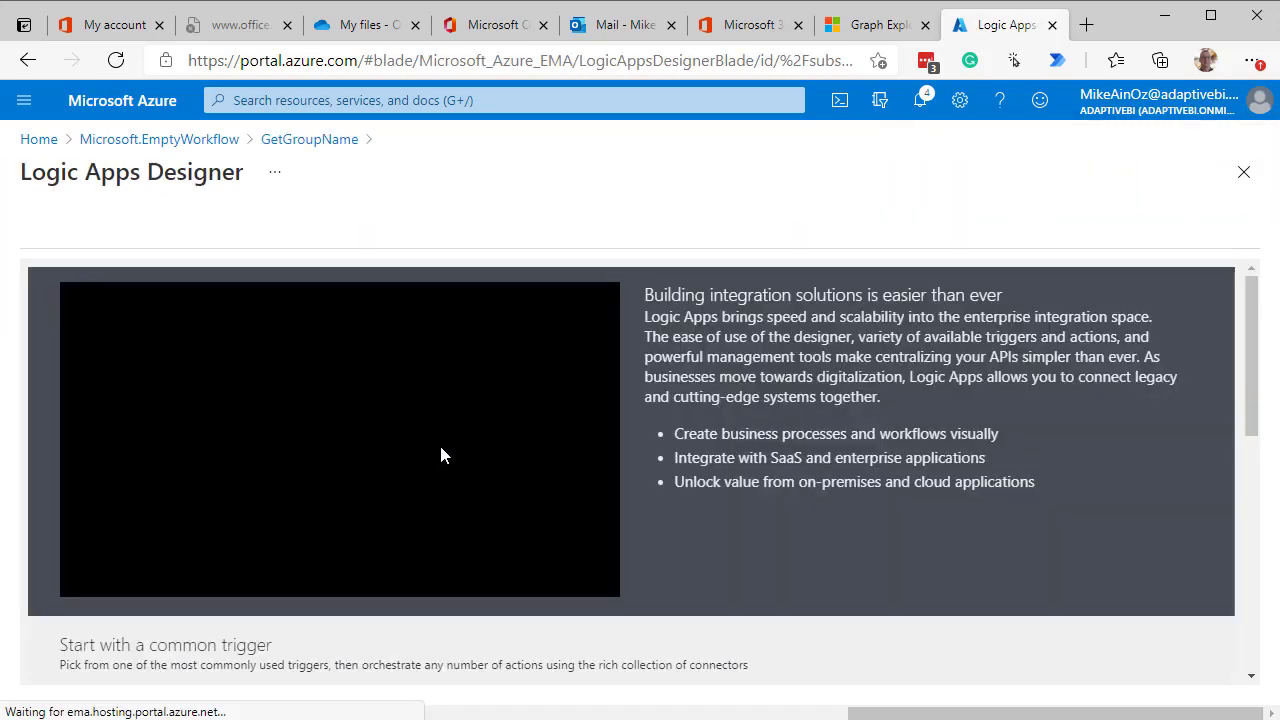
- Start the workflow with the common trigger "When a HTTP request is received"
{"action": "scroll", "coordinate": [493, 437], "scroll_direction": "down", "scroll_amount": 1}
{"action": "scroll", "coordinate": [493, 437], "scroll_direction": "down", "scroll_amount": 1}
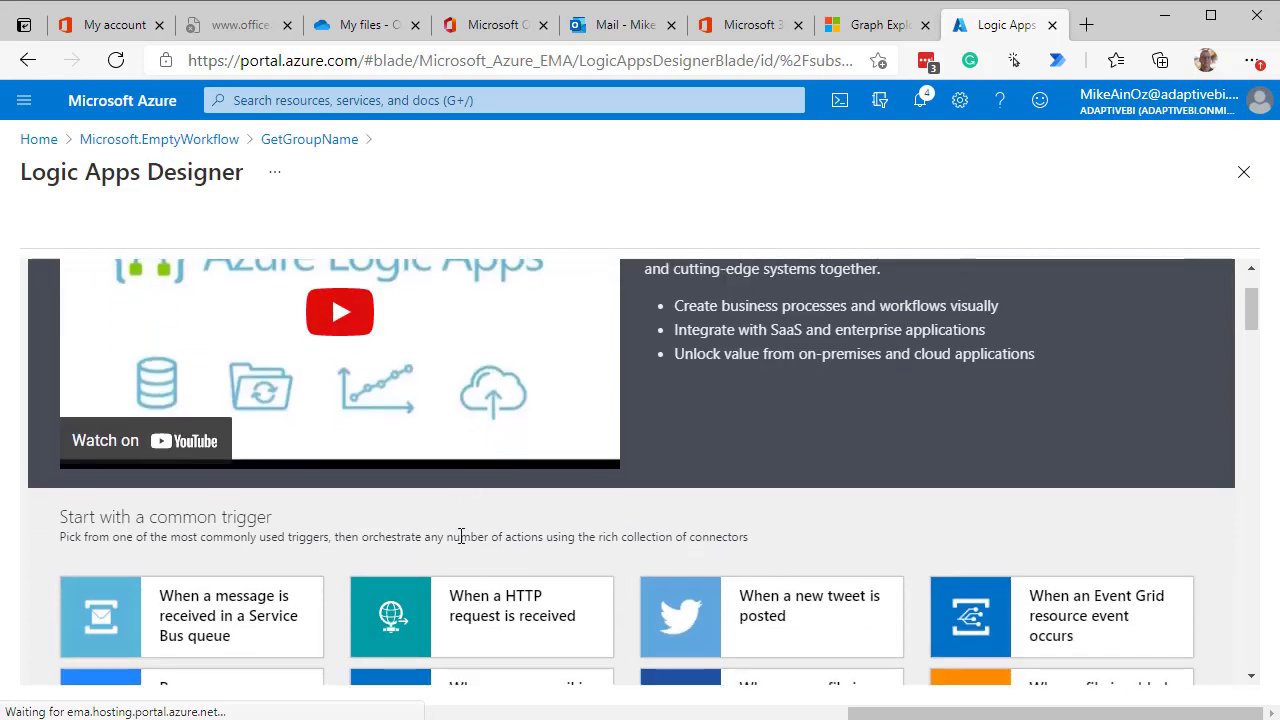
{"action": "left_click", "coordinate": [469, 637]}
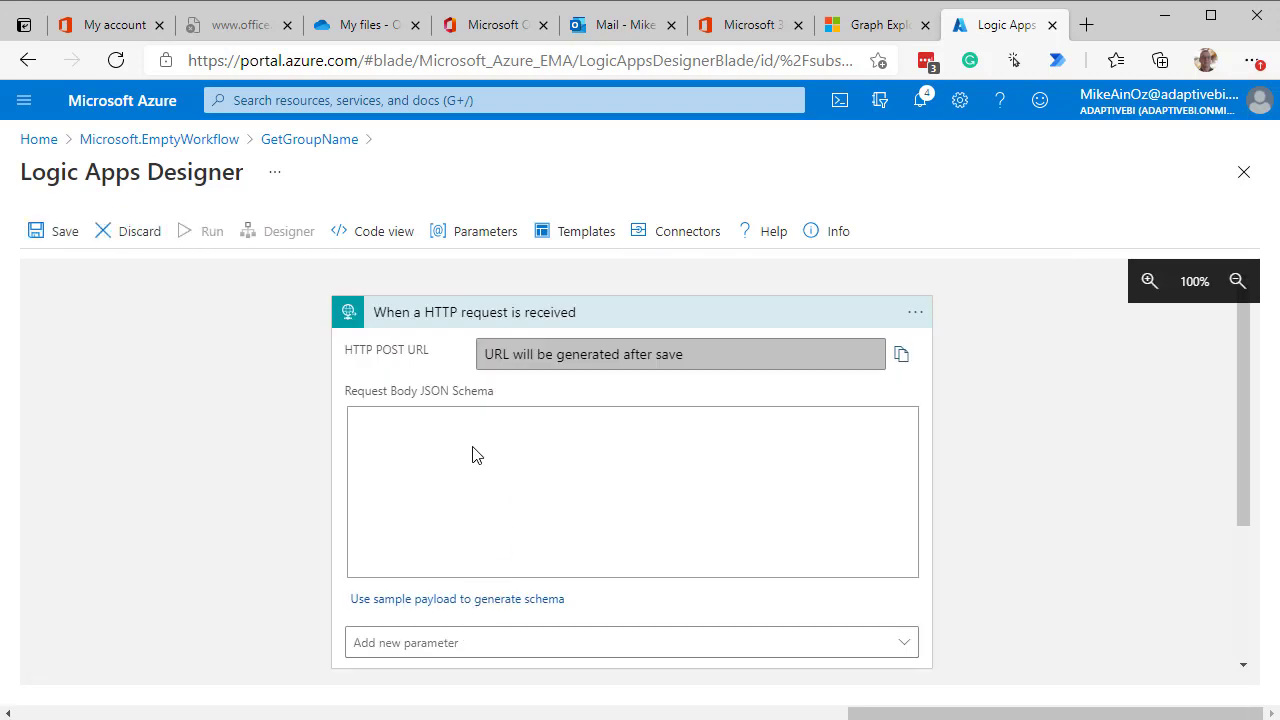
- Generate the trigger's request body schema from a sample JSON payload containing groupId with the value abc
{"action": "left_click", "coordinate": [425, 600]}
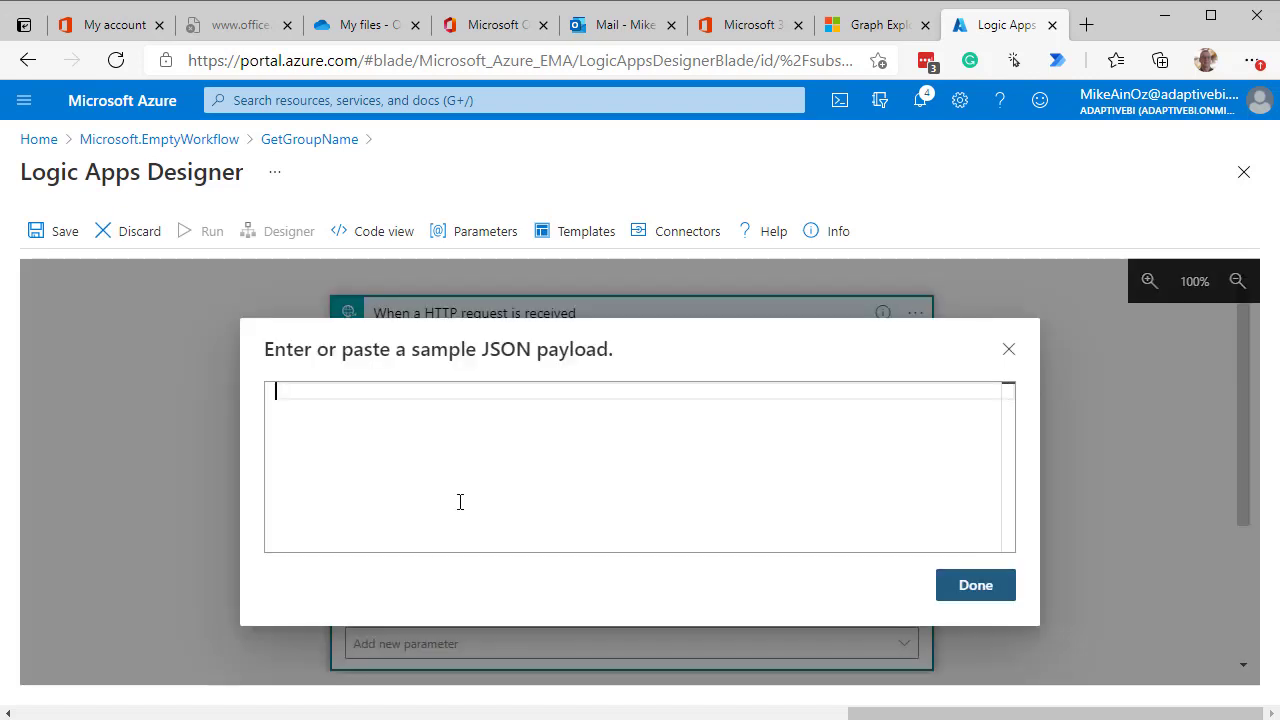
{"action": "type", "text": "{"}
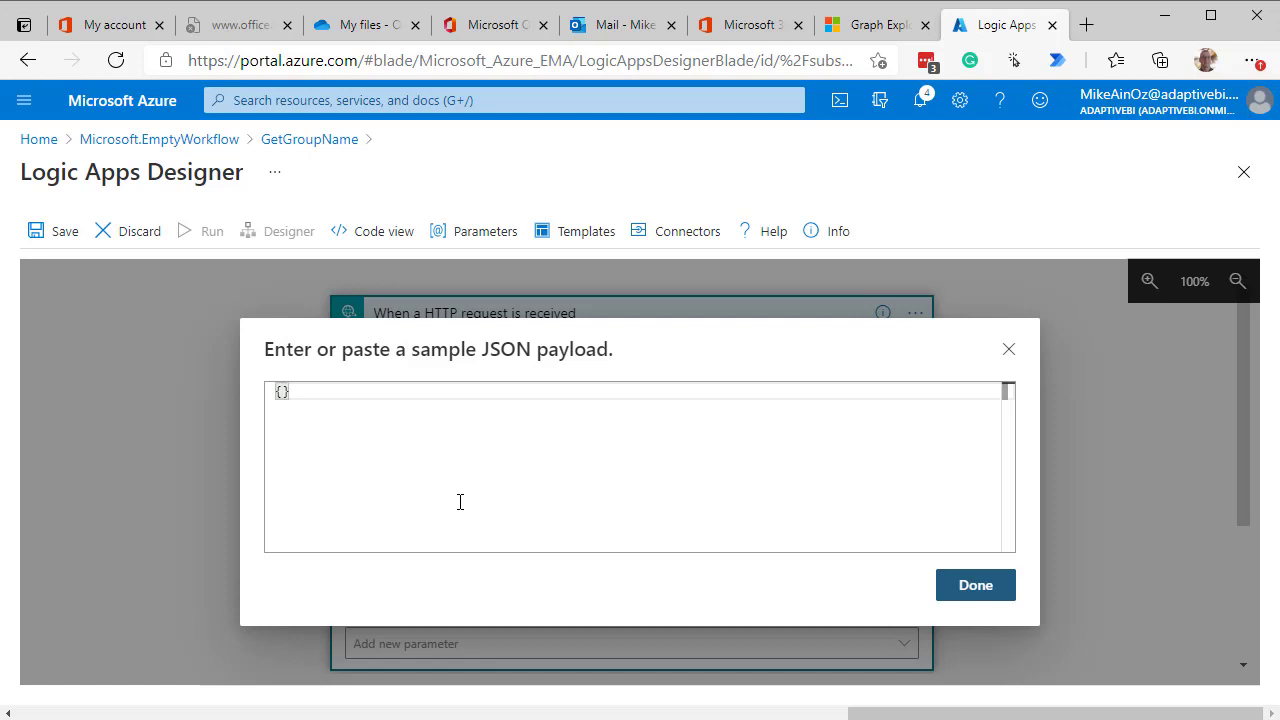
{"action": "key", "text": "Return"}
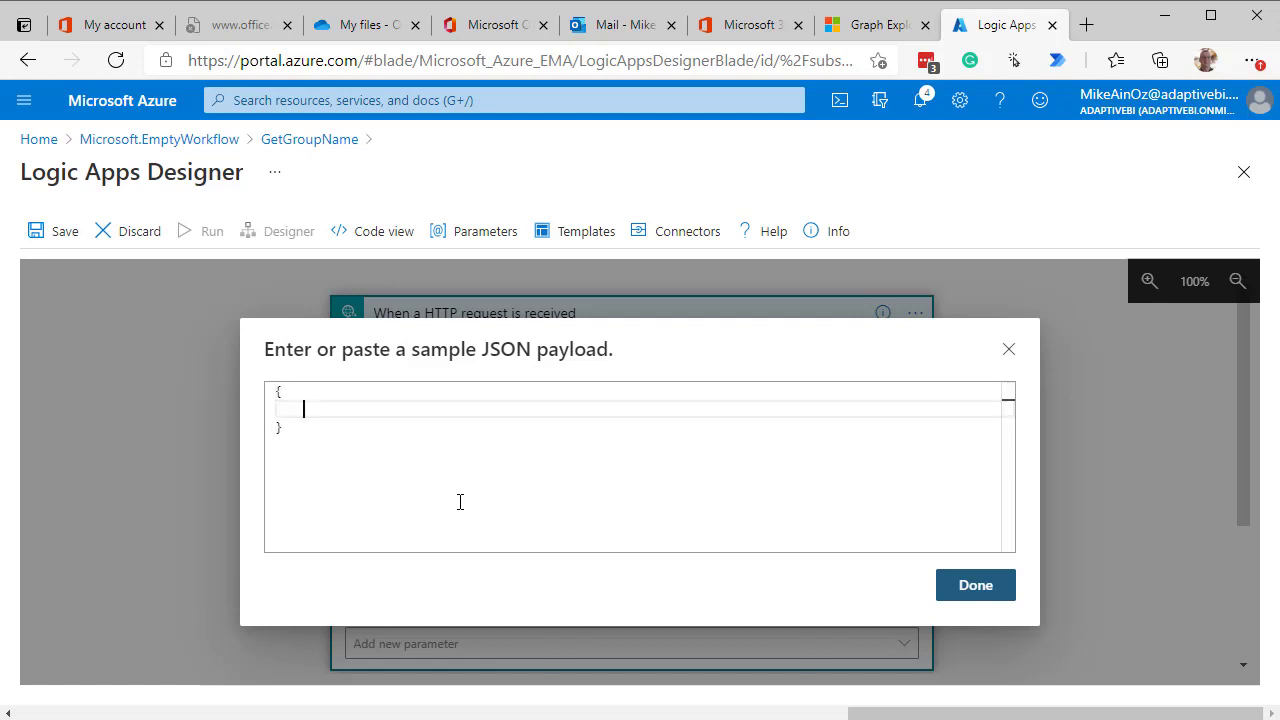
{"action": "type", "text": "\""}
{"action": "type", "text": "grou"}
{"action": "key", "text": "BackSpace"}
{"action": "type", "text": "upId"}
{"action": "type", "text": "abc"}
{"action": "left_click", "coordinate": [972, 590]}
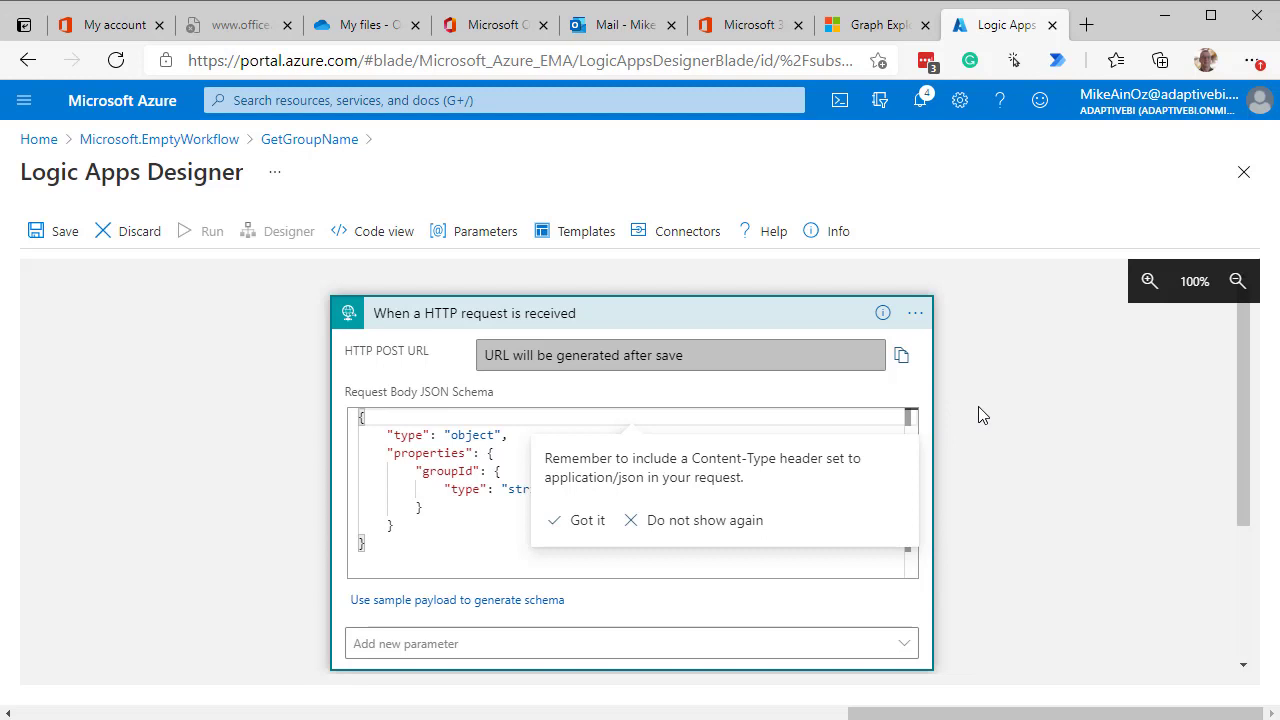
- Add a new step after the HTTP trigger using the Azure AD action Get group
{"action": "scroll", "coordinate": [980, 414], "scroll_direction": "down", "scroll_amount": 2}
{"action": "scroll", "coordinate": [980, 414], "scroll_direction": "down", "scroll_amount": 1}
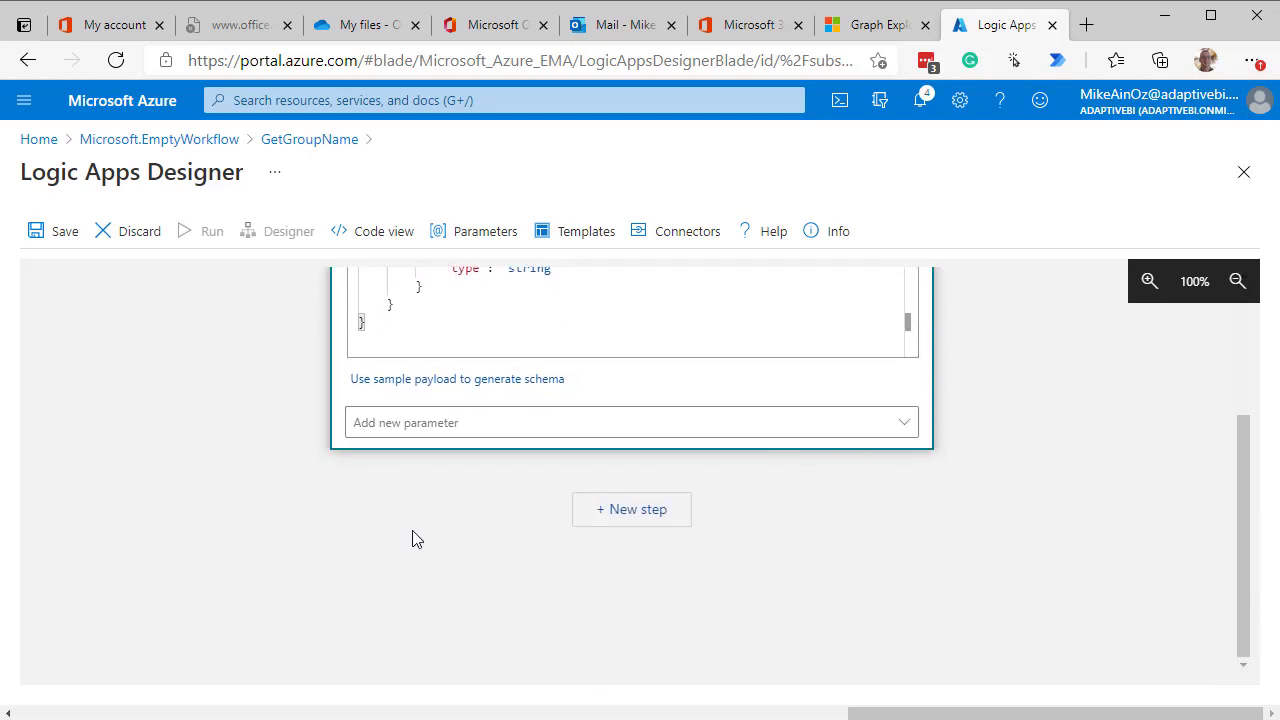
{"action": "left_click", "coordinate": [632, 510]}
{"action": "scroll", "coordinate": [610, 514], "scroll_direction": "down", "scroll_amount": 4}
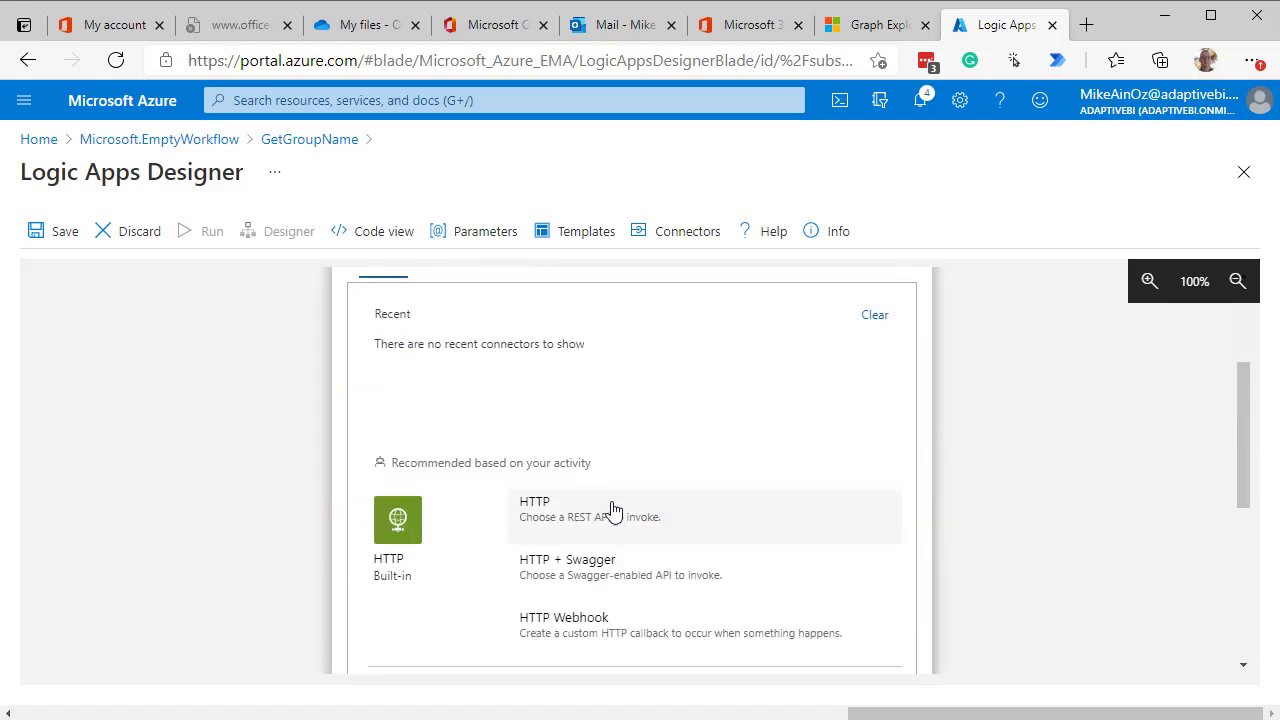
{"action": "scroll", "coordinate": [577, 402], "scroll_direction": "up", "scroll_amount": 5}
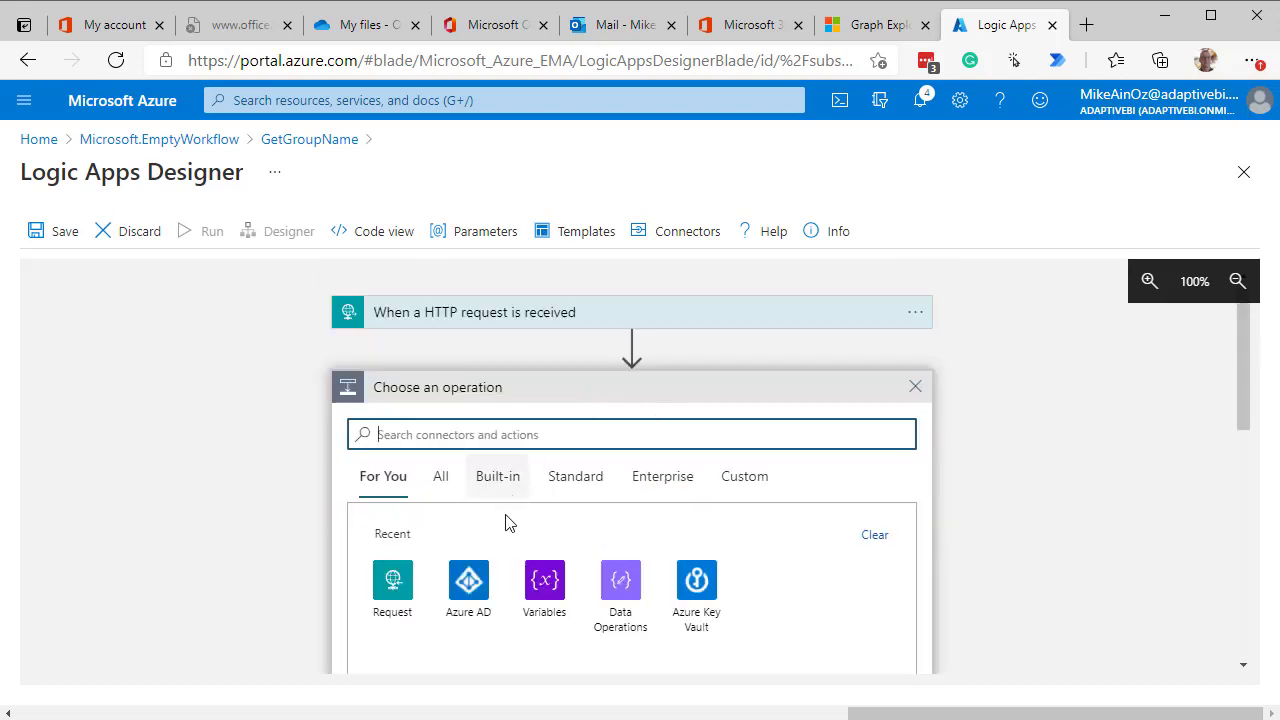
{"action": "left_click", "coordinate": [465, 580]}
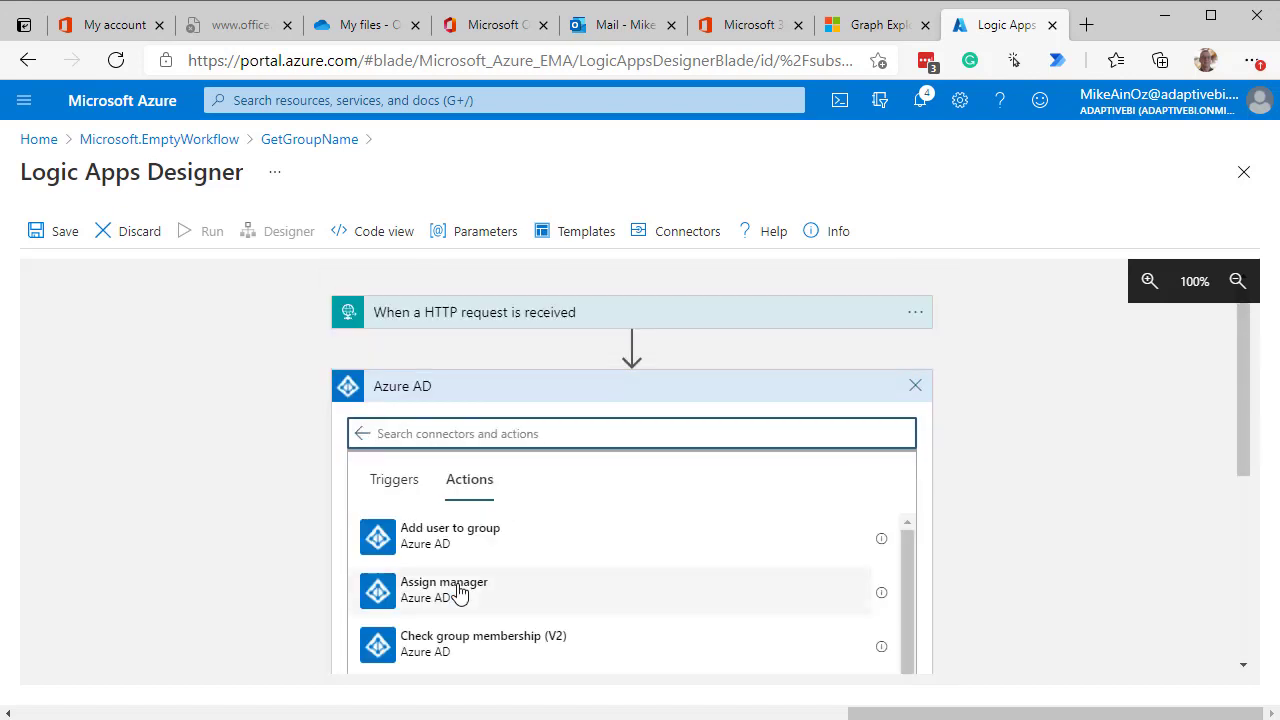
{"action": "scroll", "coordinate": [577, 551], "scroll_direction": "down", "scroll_amount": 3}
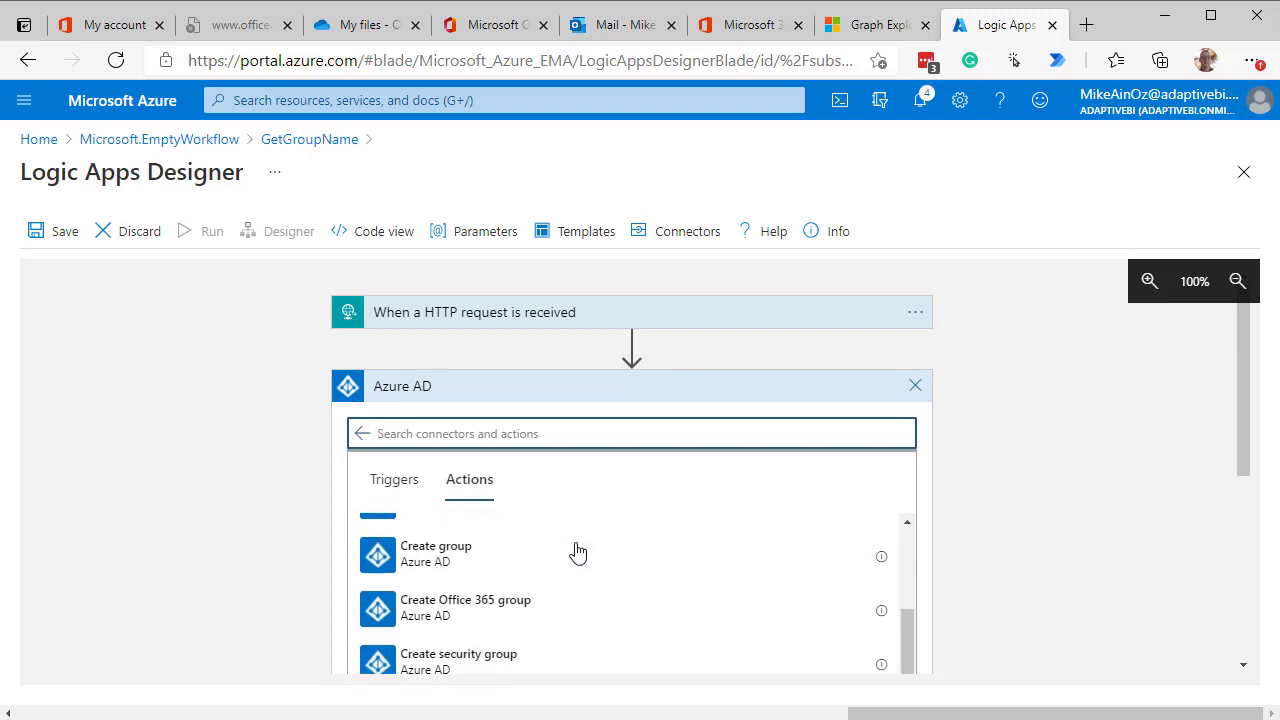
{"action": "scroll", "coordinate": [577, 551], "scroll_direction": "down", "scroll_amount": 3}
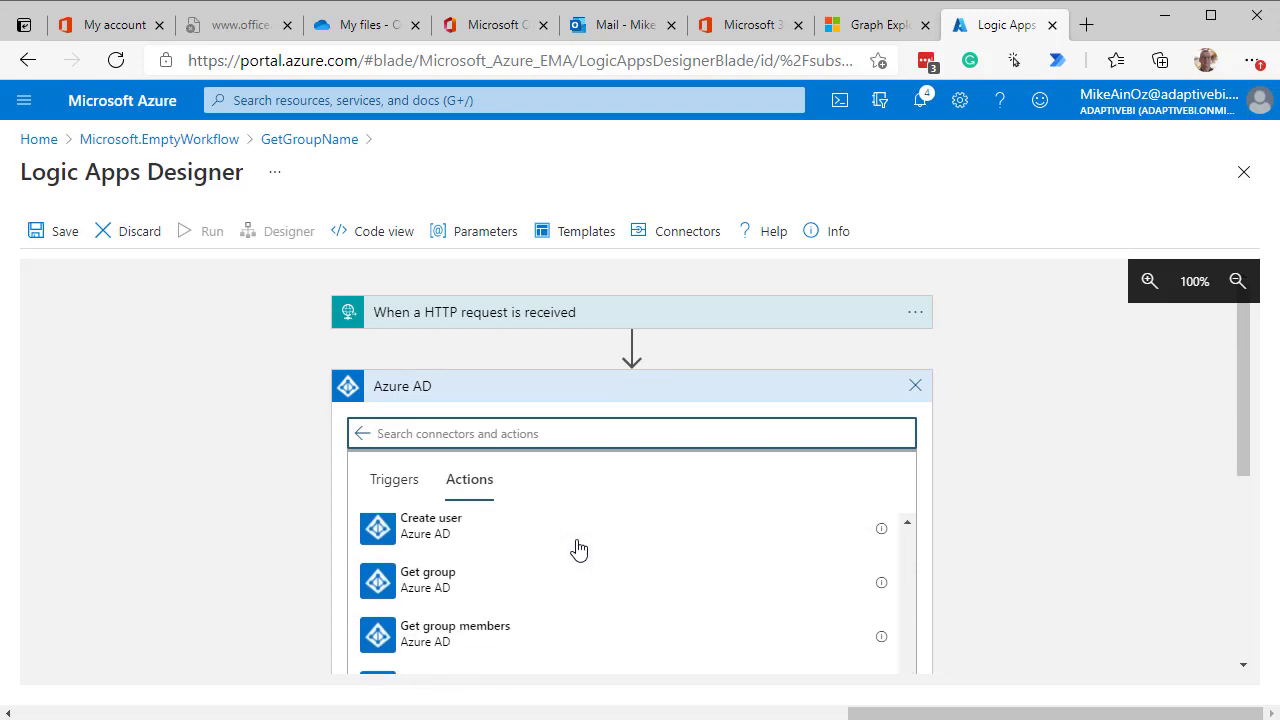
{"action": "left_click", "coordinate": [428, 576]}
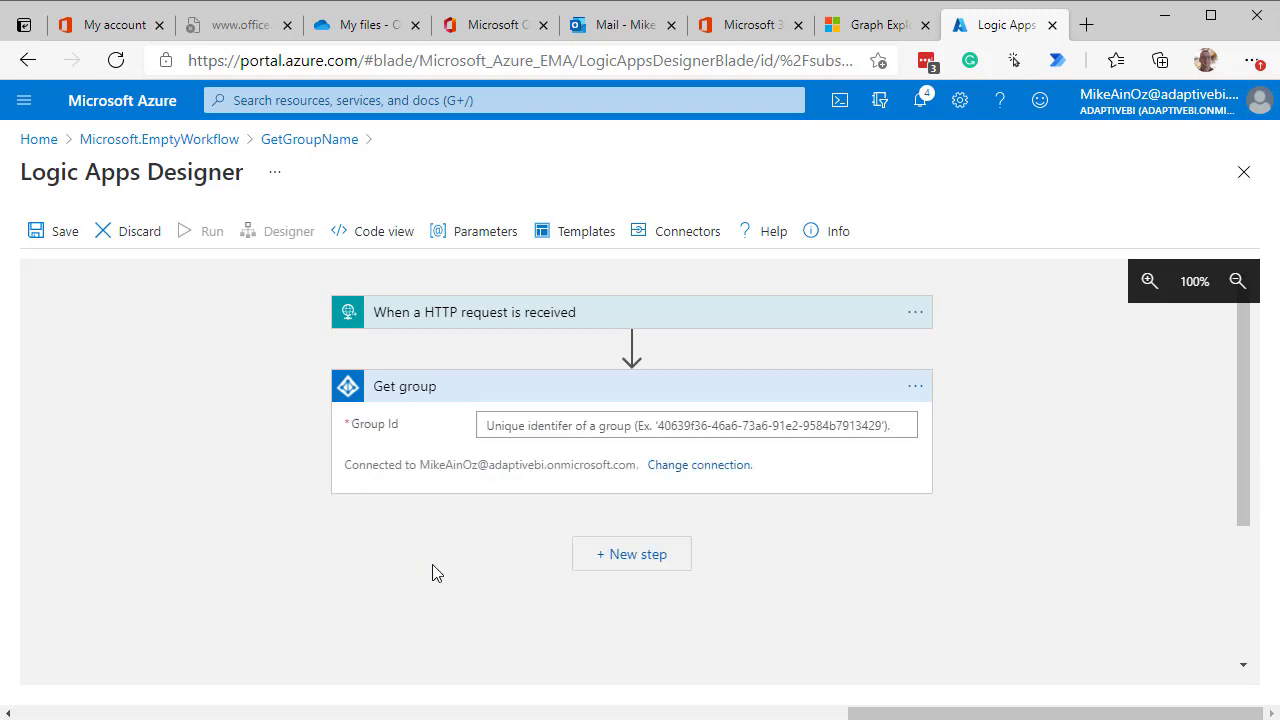
- Set the Get group action's Group Id to the dynamic content groupId from the HTTP request
{"action": "left_click", "coordinate": [555, 424]}
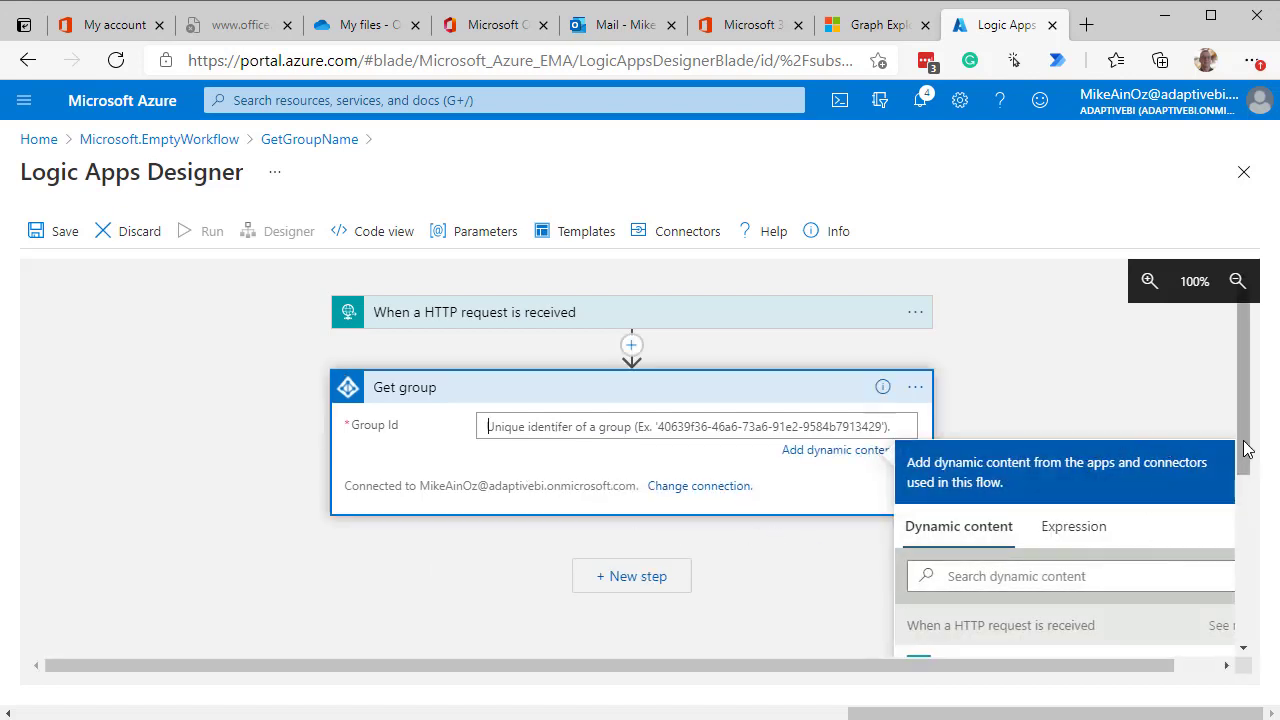
{"action": "scroll", "coordinate": [1246, 450], "scroll_direction": "down", "scroll_amount": 2}
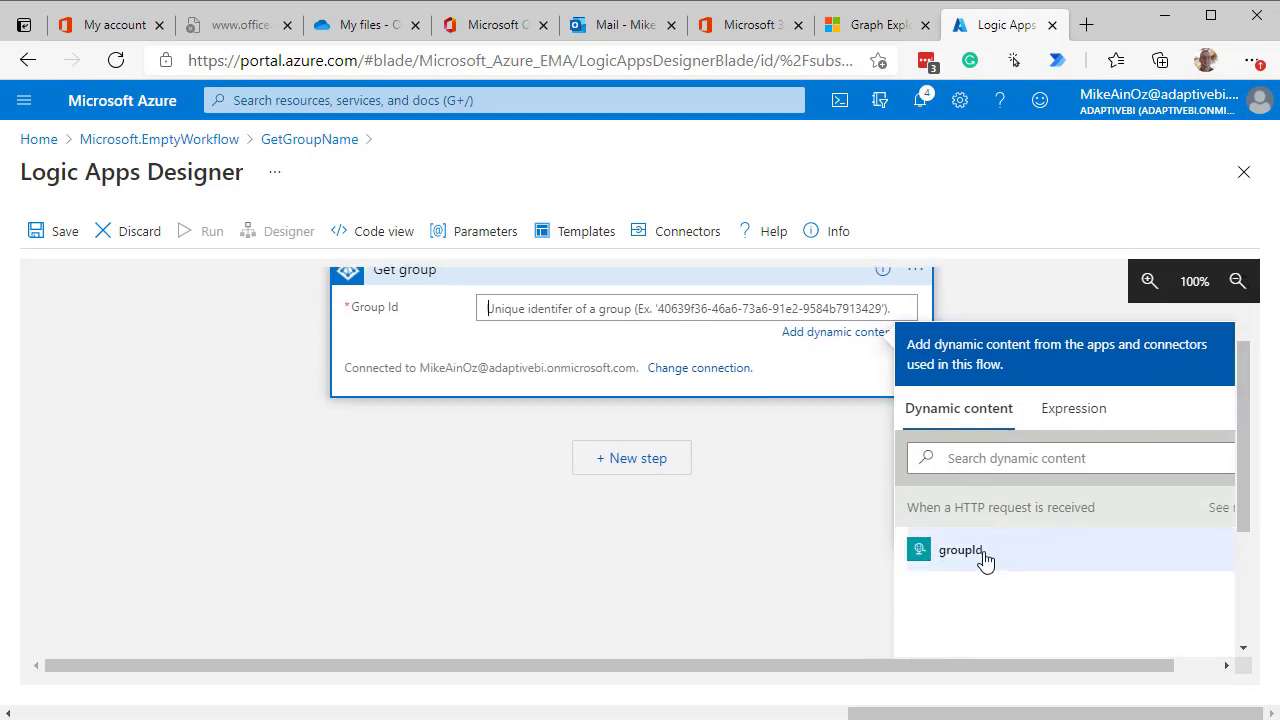
{"action": "left_click", "coordinate": [983, 556]}
{"action": "scroll", "coordinate": [543, 594], "scroll_direction": "up", "scroll_amount": 2}
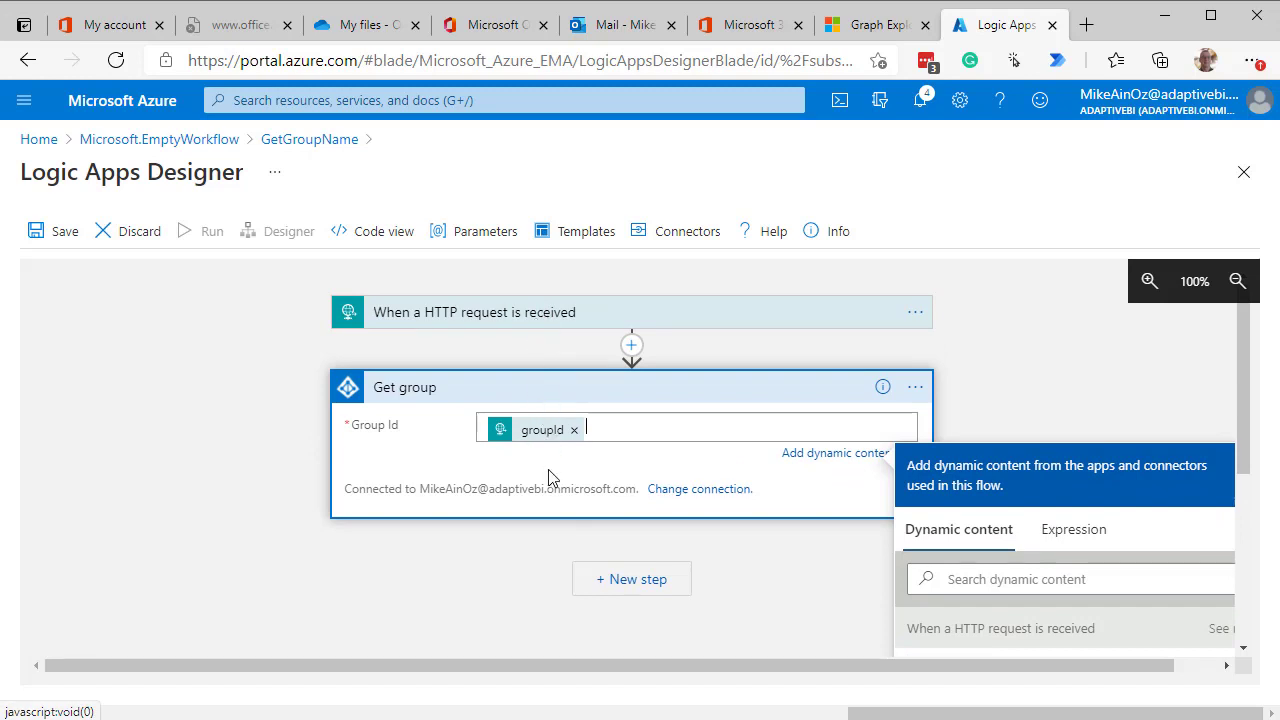
- Add a Request connector Response action after Get group
{"action": "scroll", "coordinate": [551, 474], "scroll_direction": "down", "scroll_amount": 1}
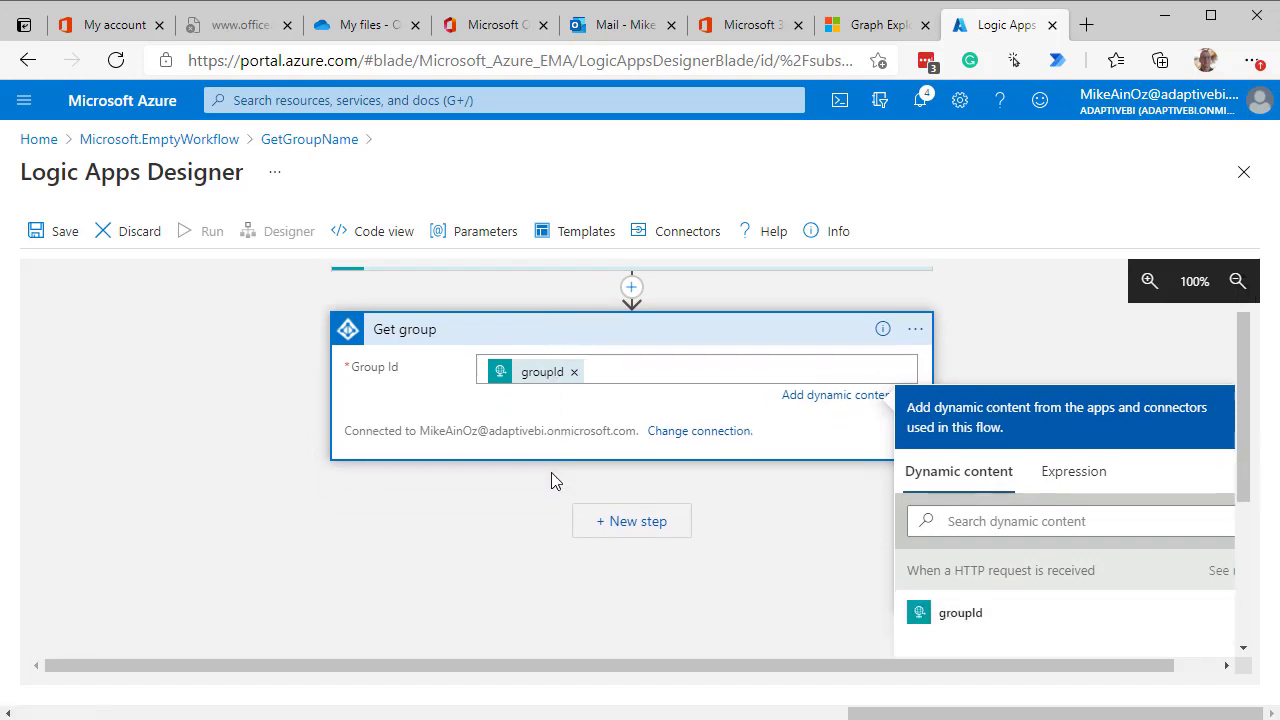
{"action": "left_click", "coordinate": [604, 526]}
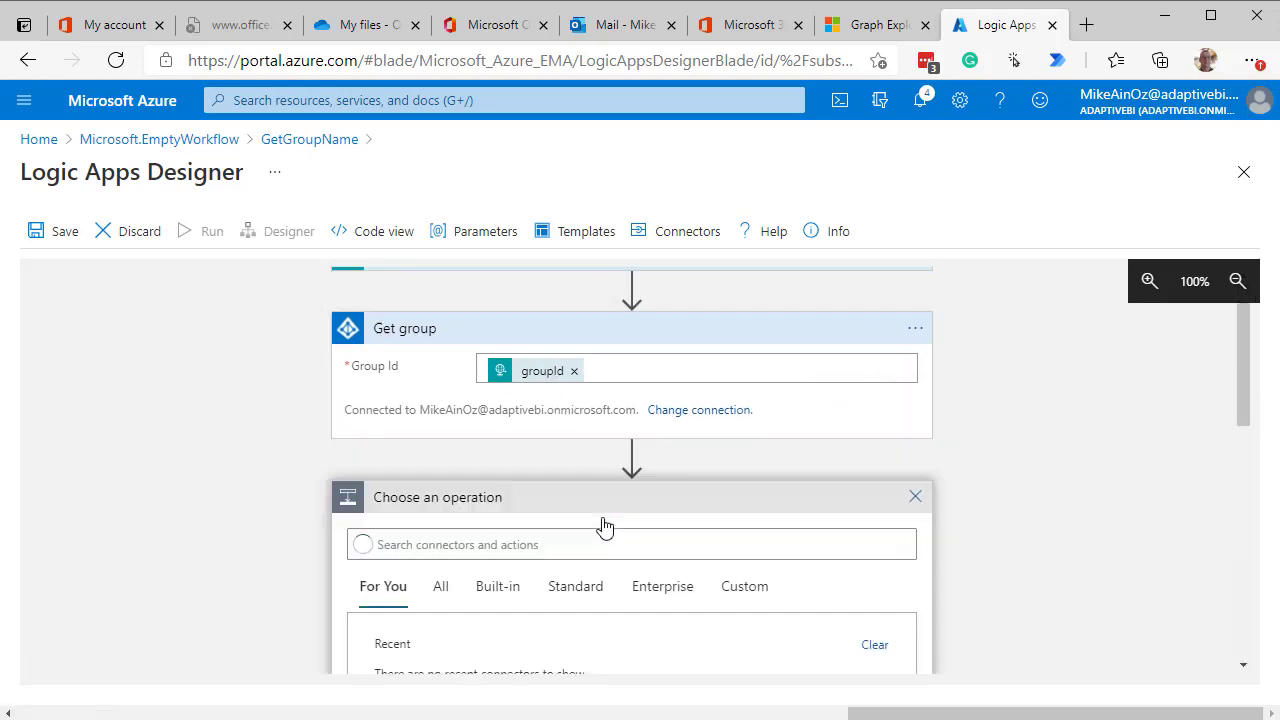
{"action": "left_click", "coordinate": [480, 599]}
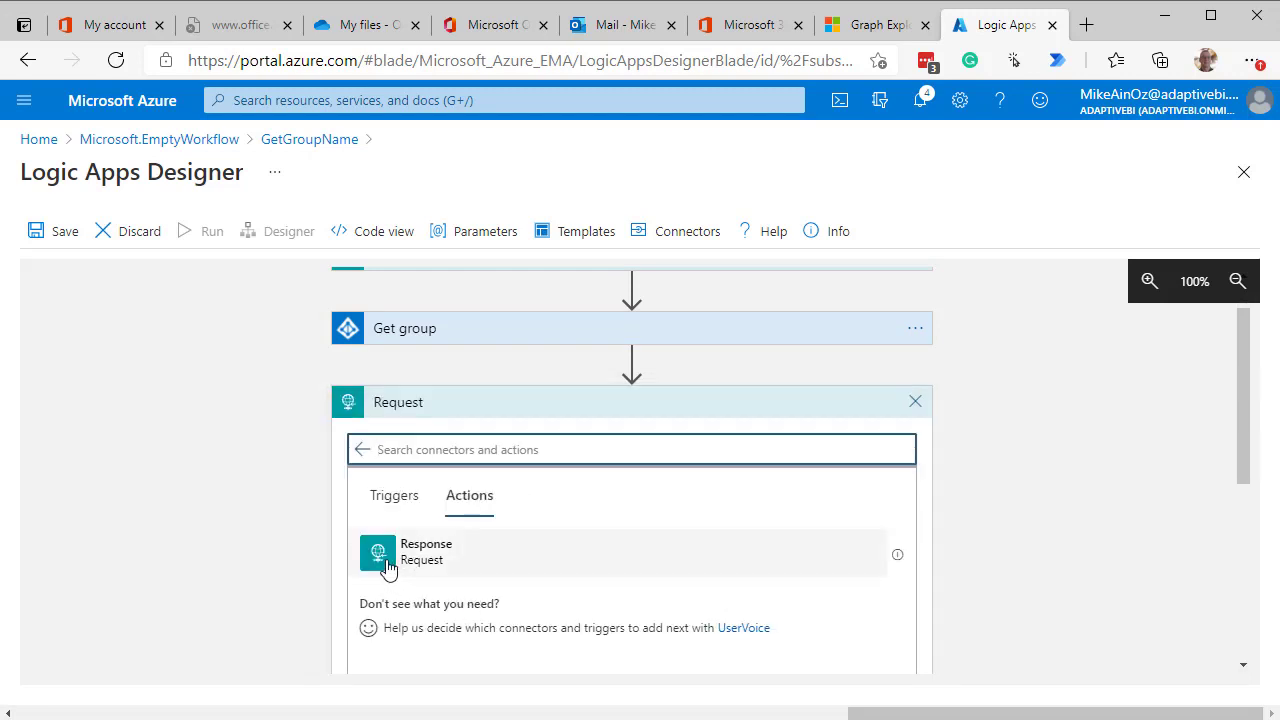
{"action": "left_click", "coordinate": [386, 566]}
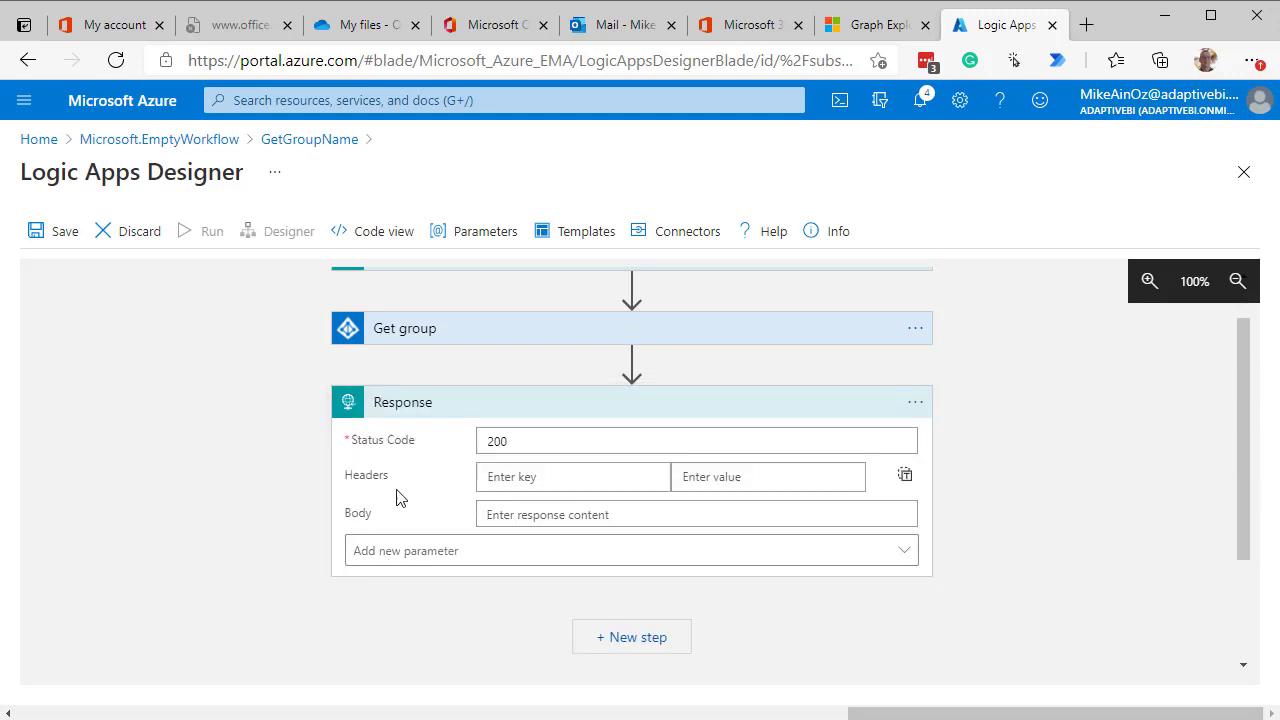
- Set the Response body to the Body output of Get group and save the logic app
{"action": "left_click", "coordinate": [512, 518]}
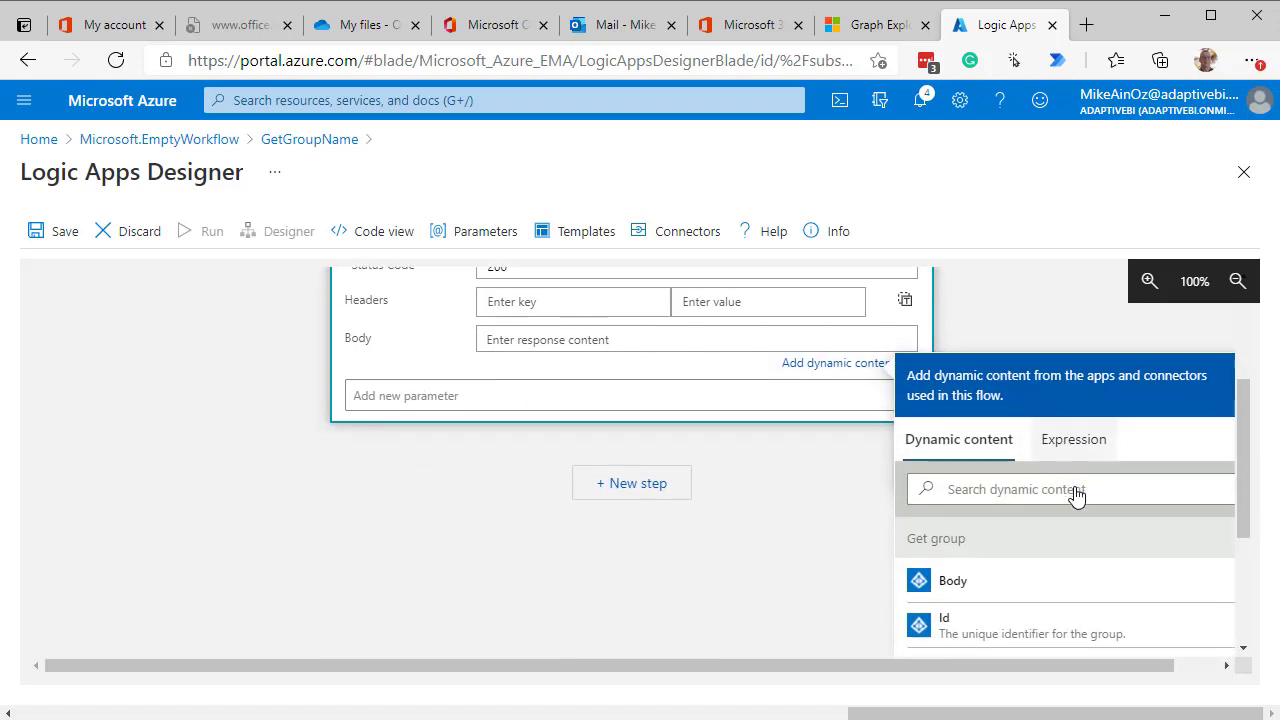
{"action": "scroll", "coordinate": [975, 575], "scroll_direction": "down", "scroll_amount": 1}
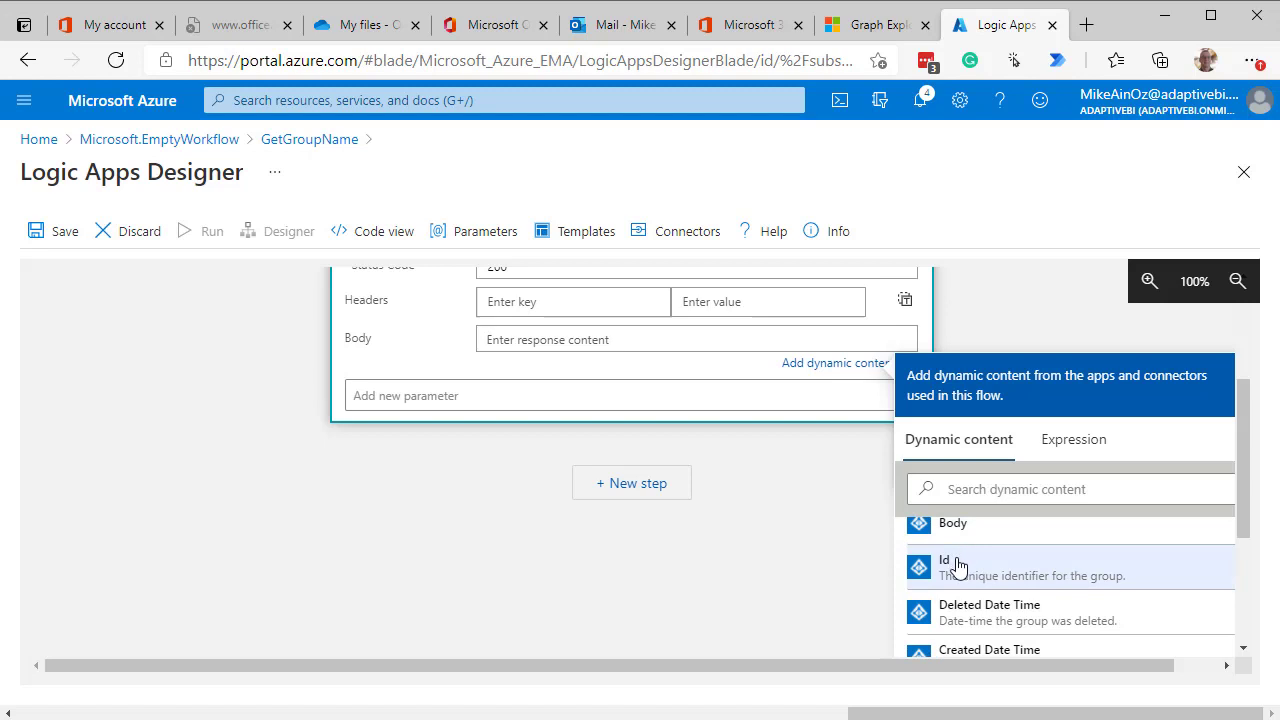
{"action": "scroll", "coordinate": [960, 575], "scroll_direction": "up", "scroll_amount": 1}
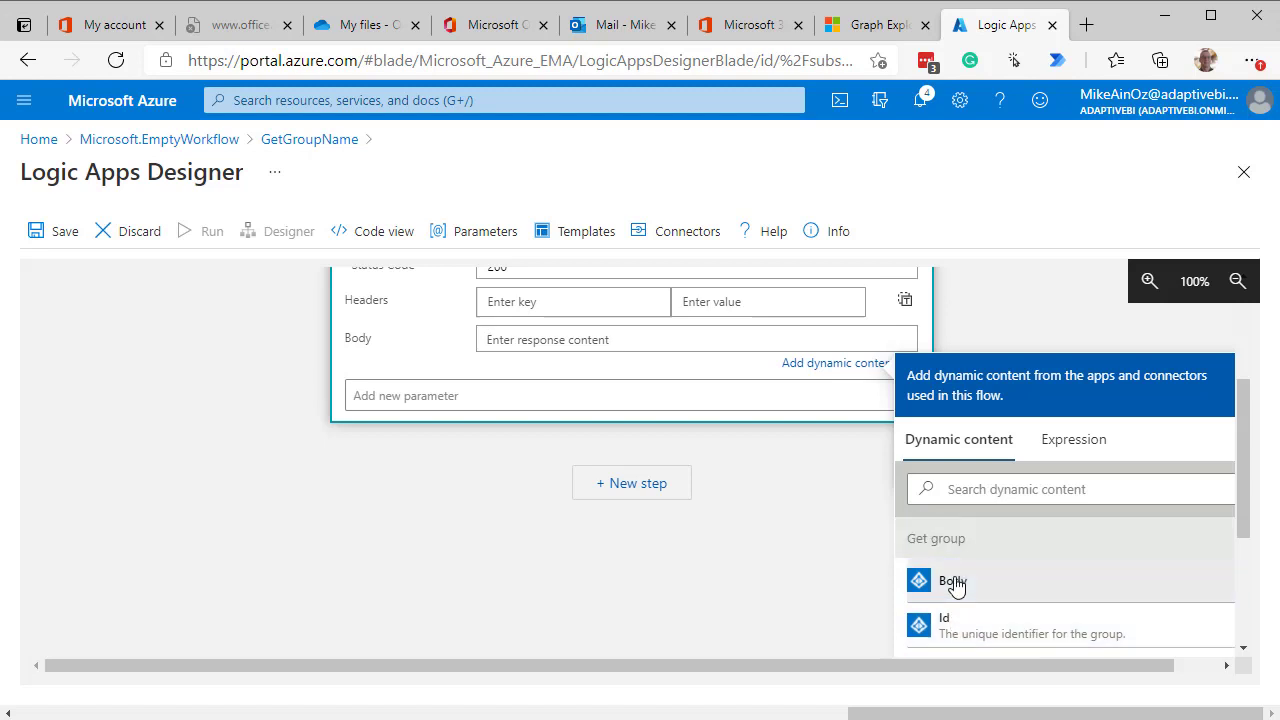
{"action": "left_click", "coordinate": [953, 583]}
{"action": "scroll", "coordinate": [617, 583], "scroll_direction": "up", "scroll_amount": 2}
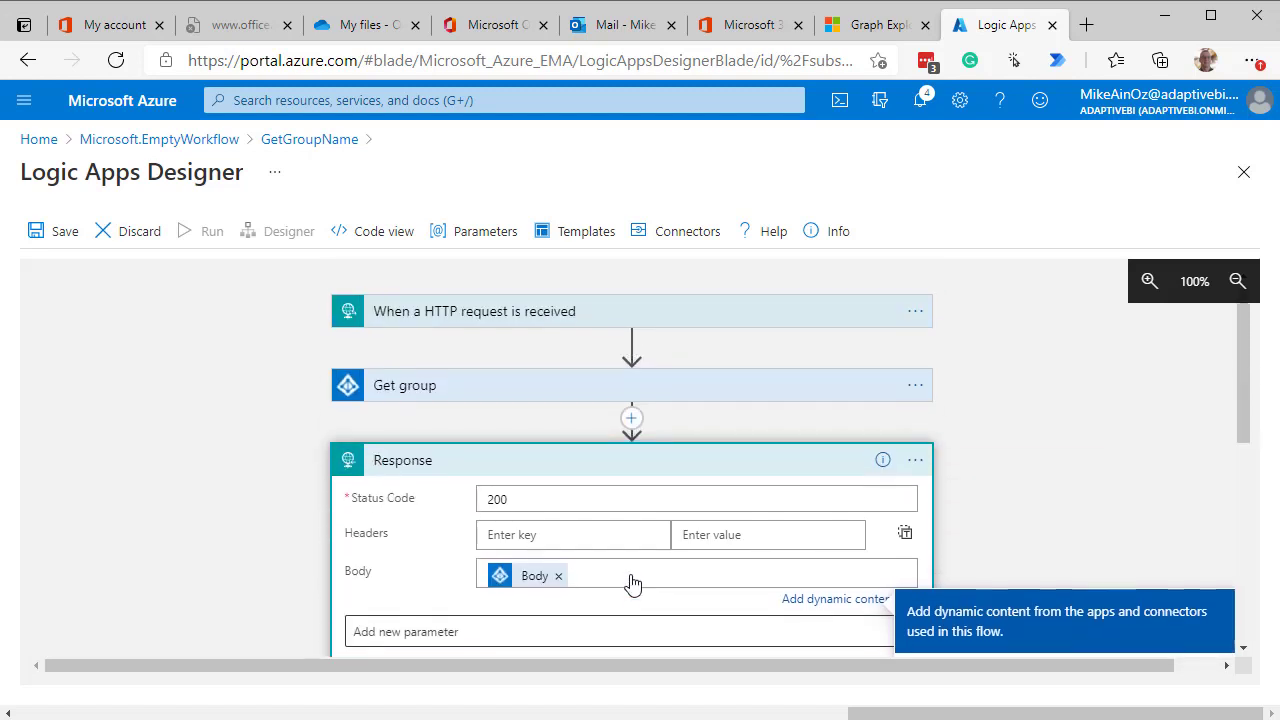
{"action": "left_click", "coordinate": [65, 235]}
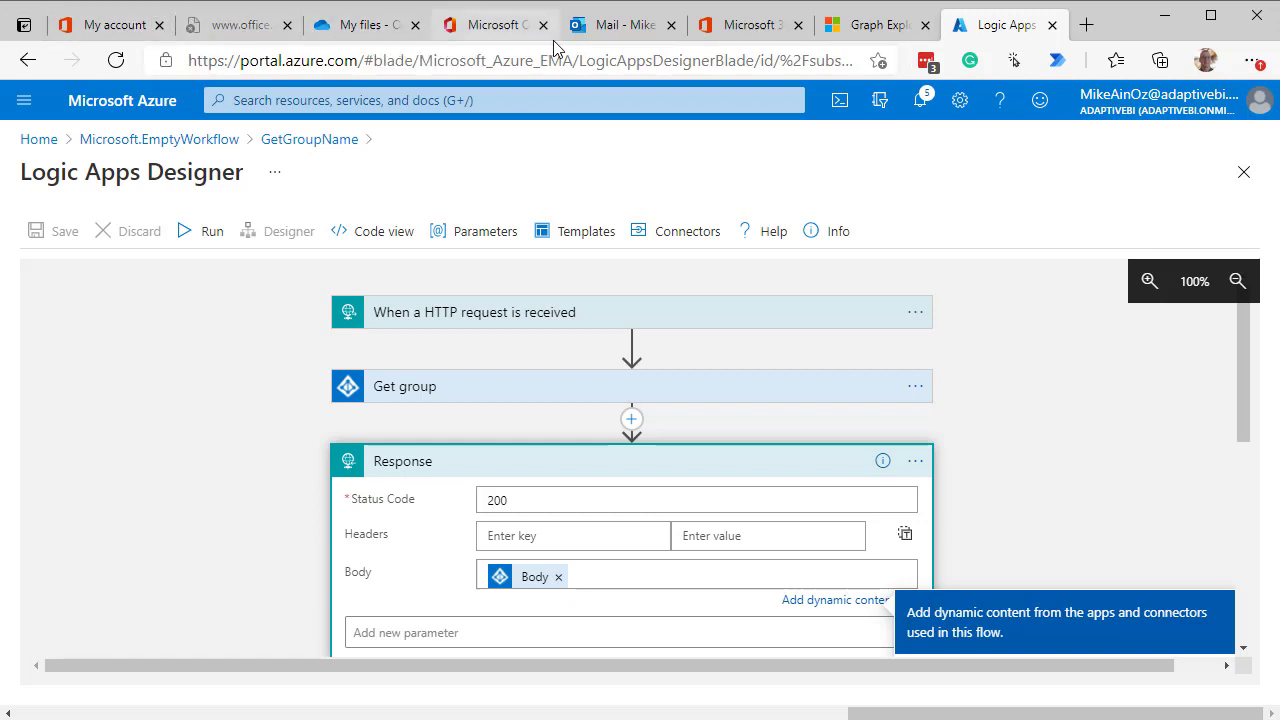
- Return to the portal home and open the APIs page of the adaptivebiapi service
{"action": "left_click", "coordinate": [39, 141]}
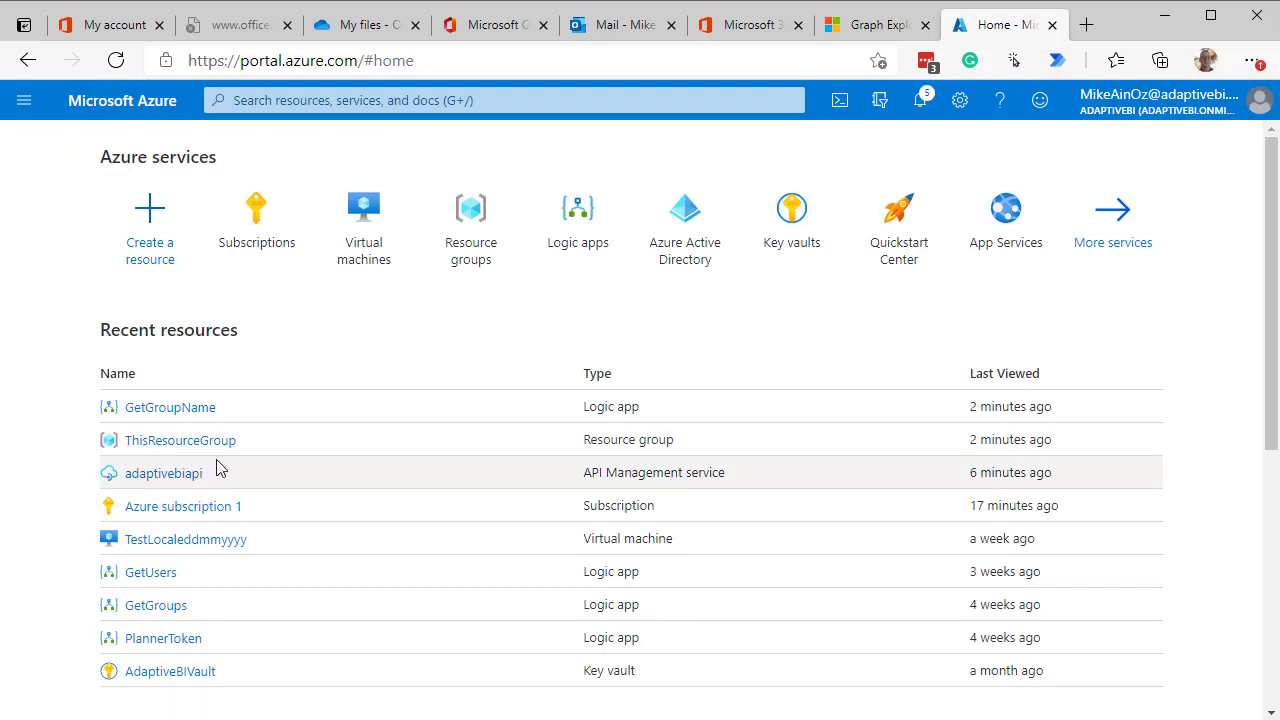
{"action": "left_click", "coordinate": [171, 476]}
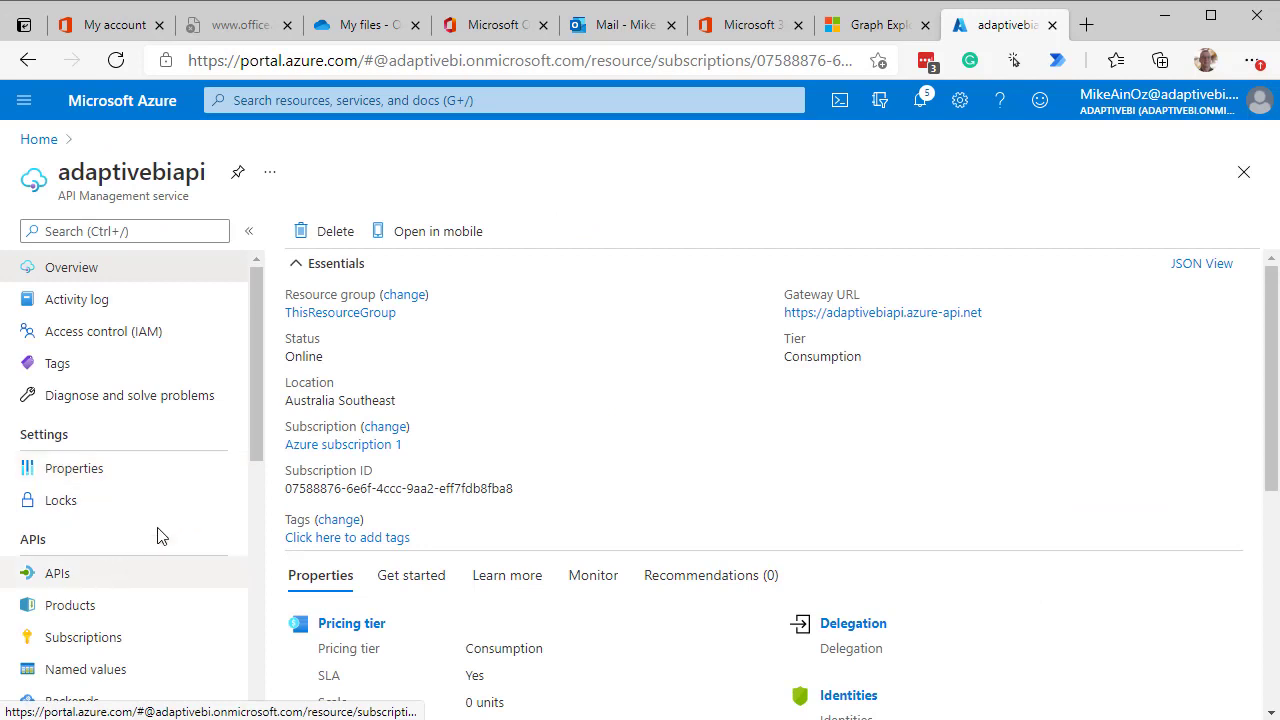
{"action": "left_click_drag", "start_coordinate": [254, 419], "coordinate": [249, 483]}
{"action": "left_click", "coordinate": [112, 428]}
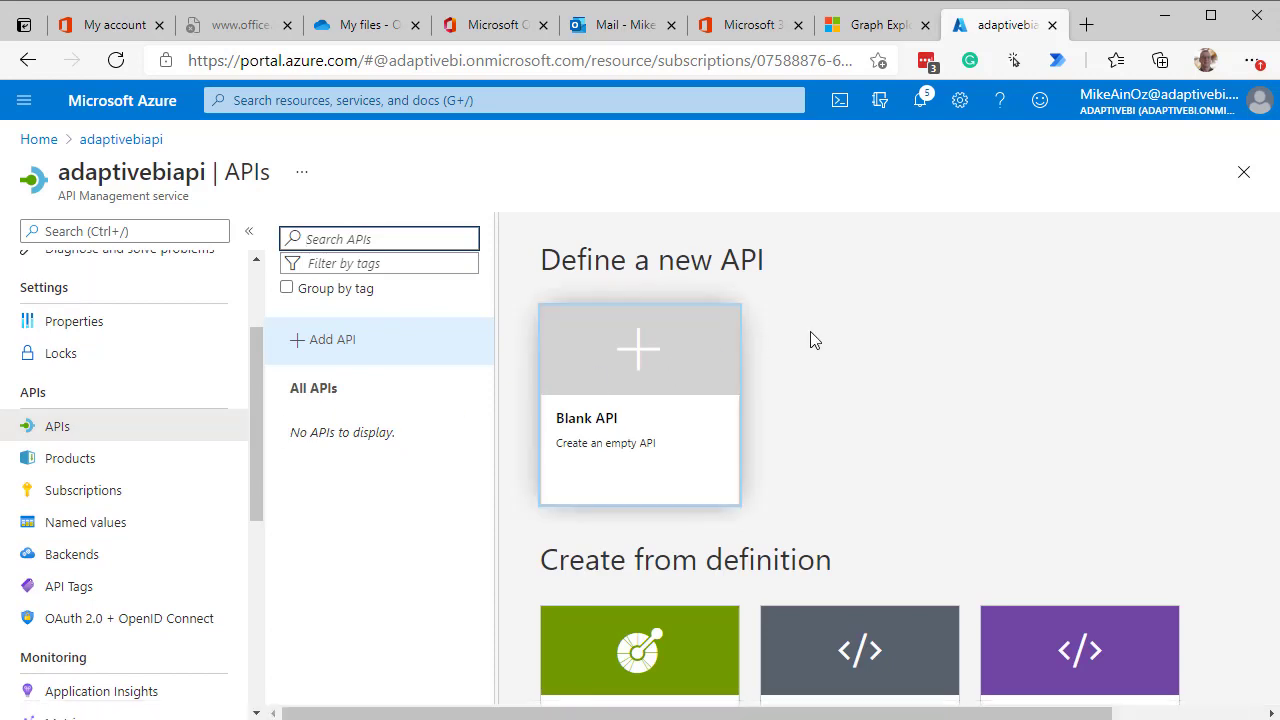
- Start a new API from an Azure Logic App and select GetGroupName as the logic app to import
{"action": "scroll", "coordinate": [858, 332], "scroll_direction": "down", "scroll_amount": 2}
{"action": "scroll", "coordinate": [858, 330], "scroll_direction": "down", "scroll_amount": 2}
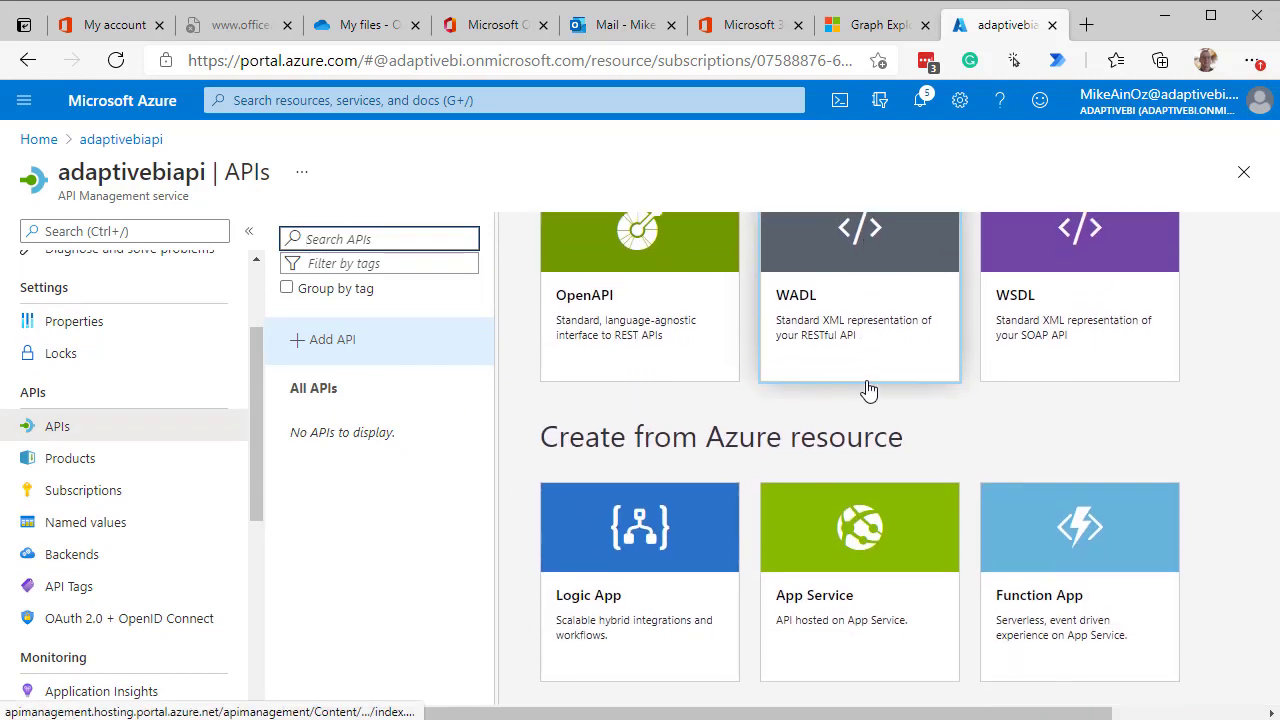
{"action": "left_click", "coordinate": [604, 573]}
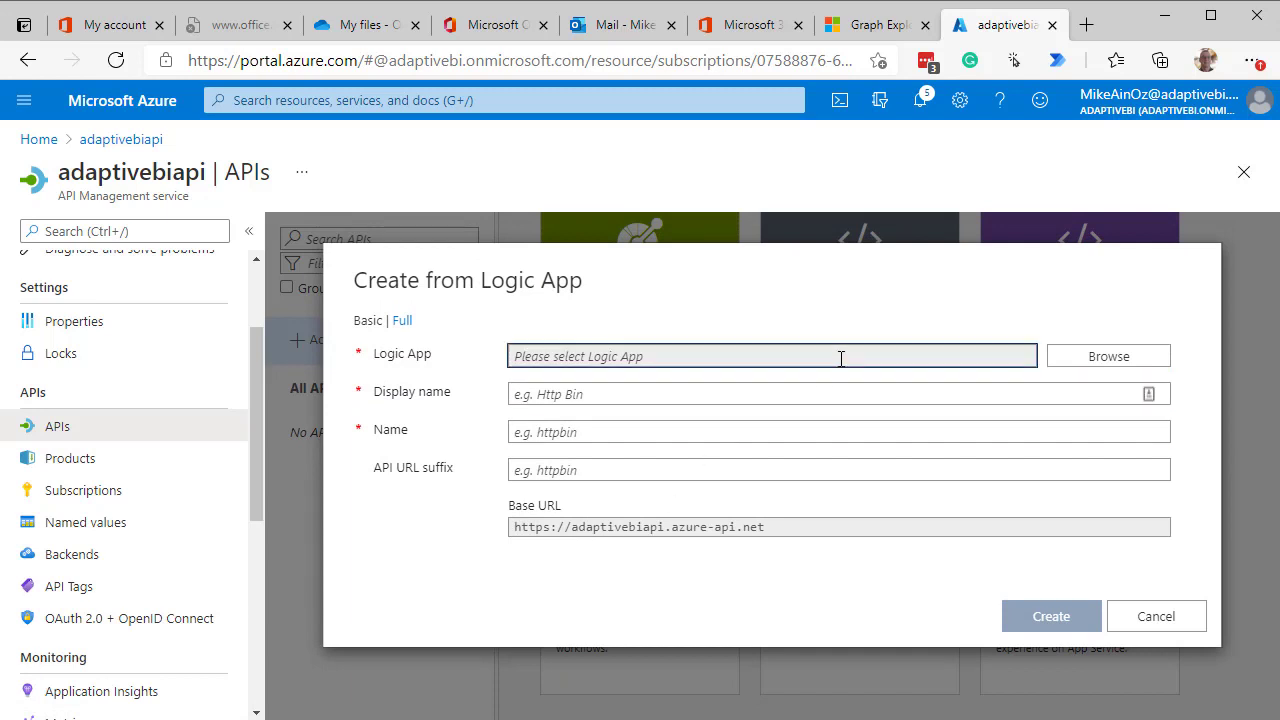
{"action": "left_click", "coordinate": [1071, 357]}
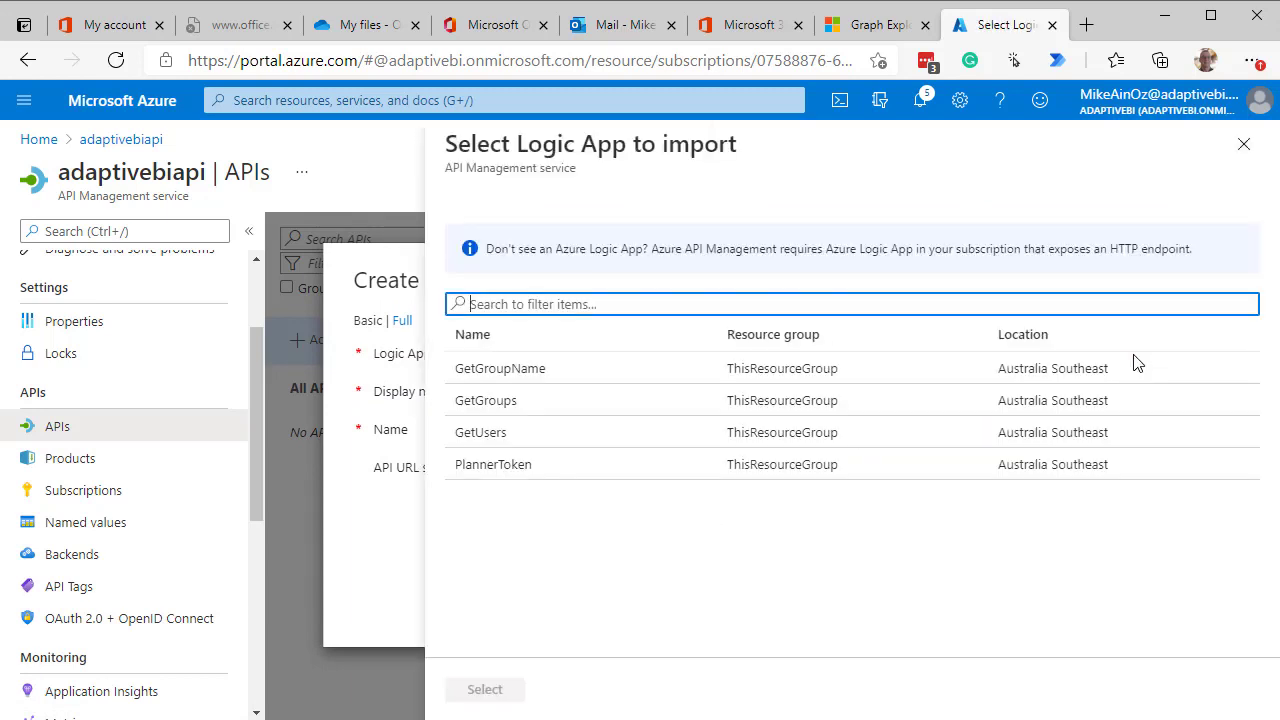
{"action": "left_click", "coordinate": [501, 372]}
{"action": "left_click", "coordinate": [501, 372]}
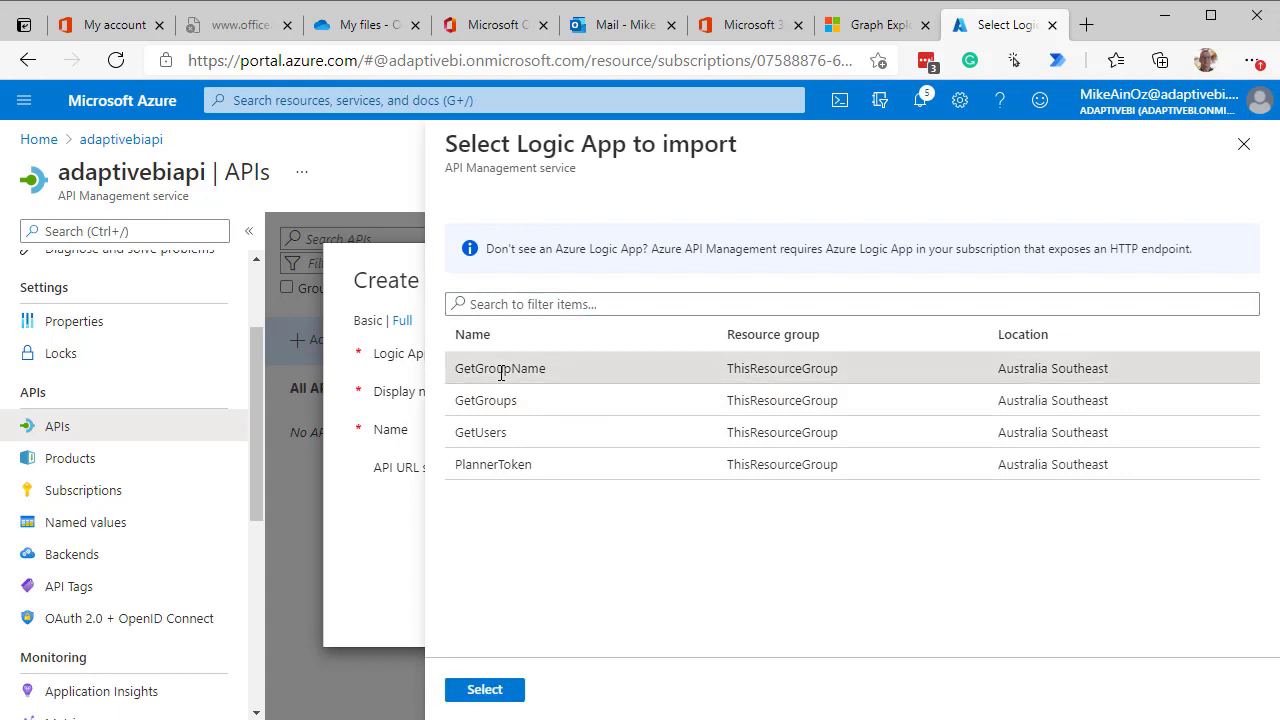
{"action": "left_click", "coordinate": [466, 695]}
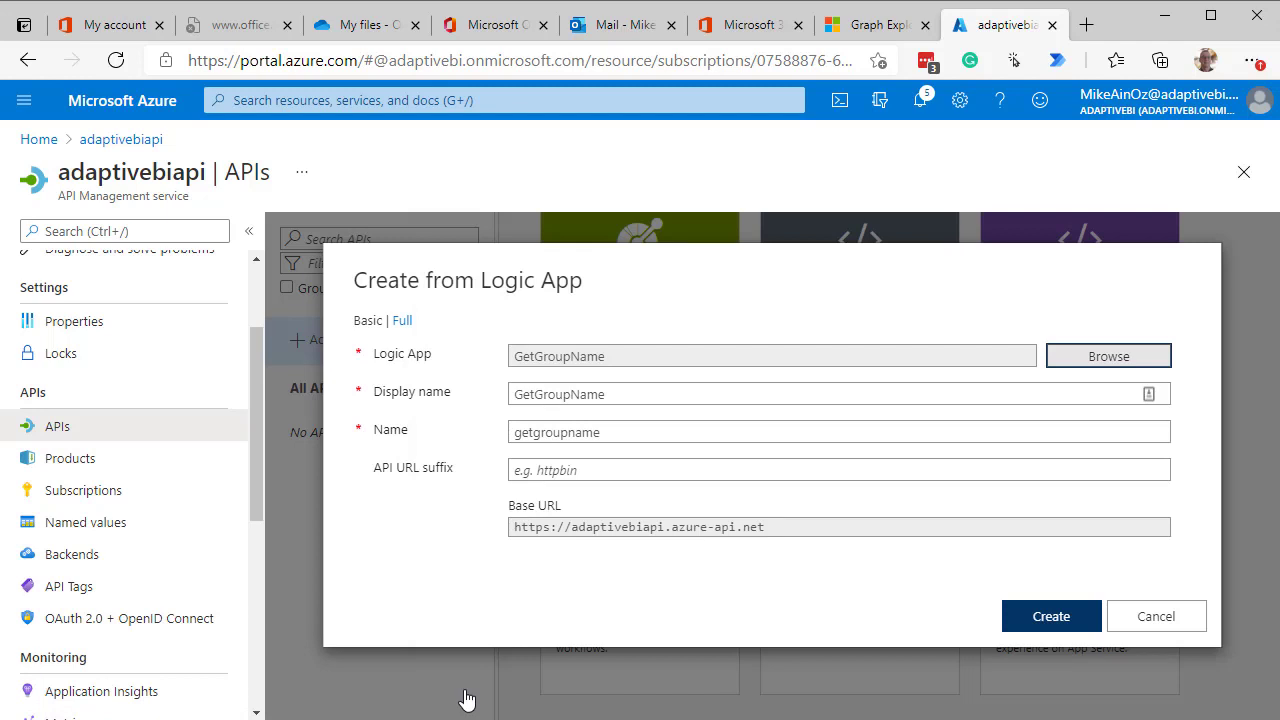
- Set the API URL suffix to getgroupname and create the API
{"action": "left_click", "coordinate": [606, 468]}
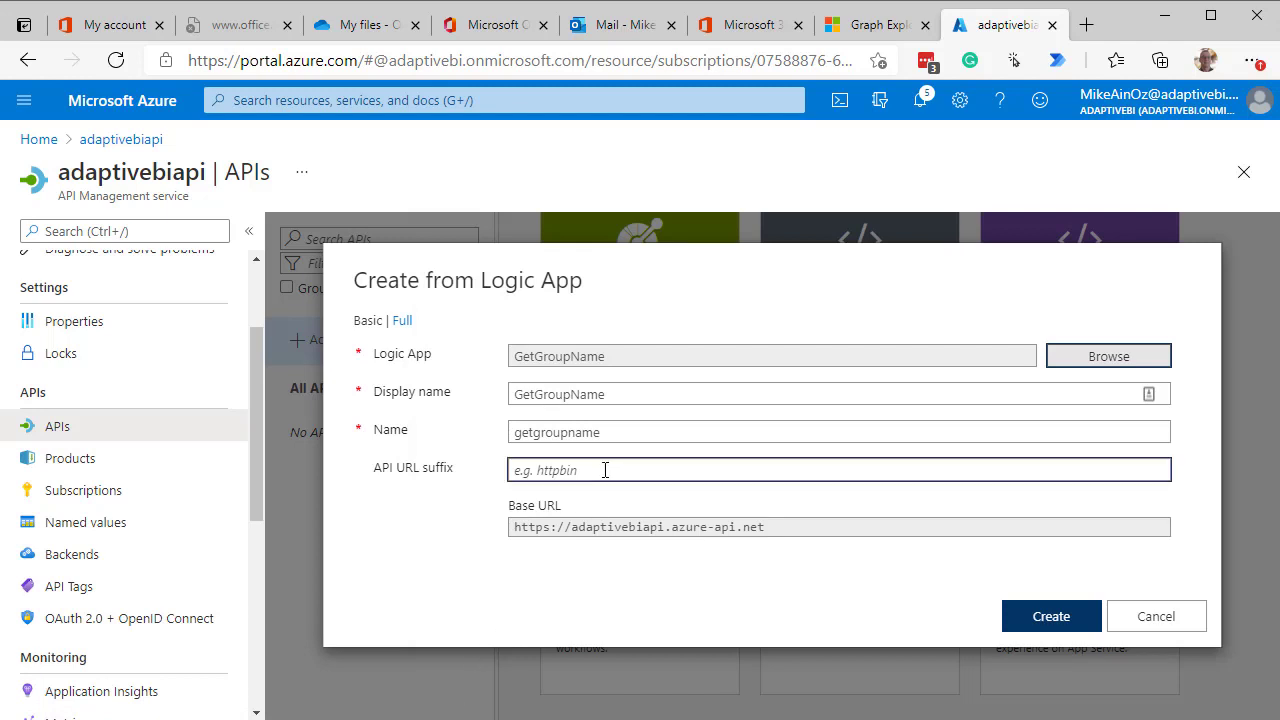
{"action": "type", "text": "getgro"}
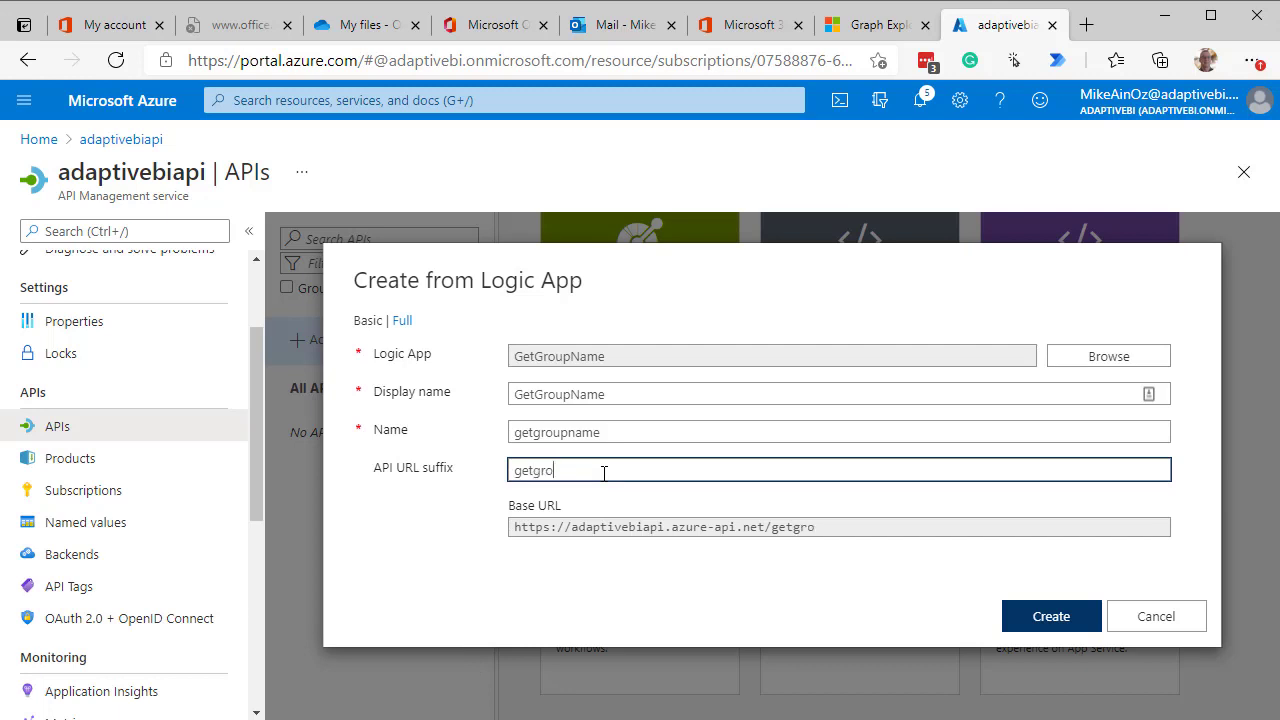
{"action": "type", "text": "upname"}
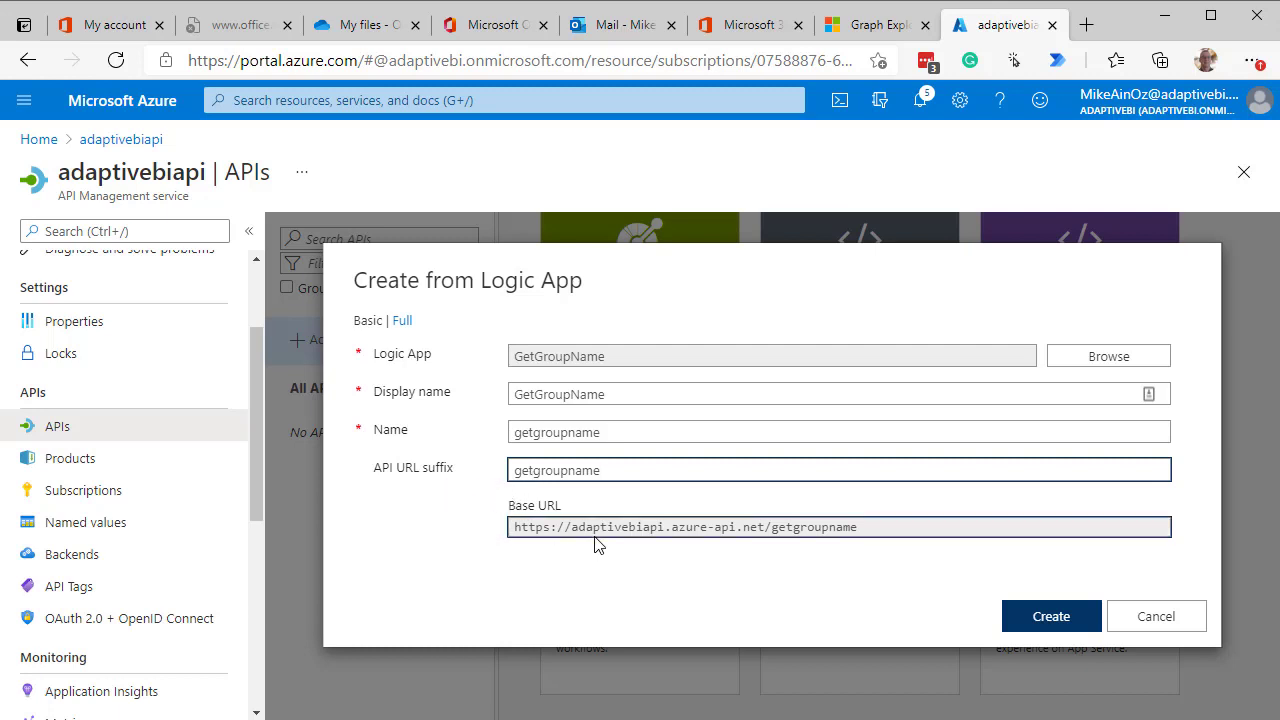
{"action": "left_click", "coordinate": [1051, 617]}
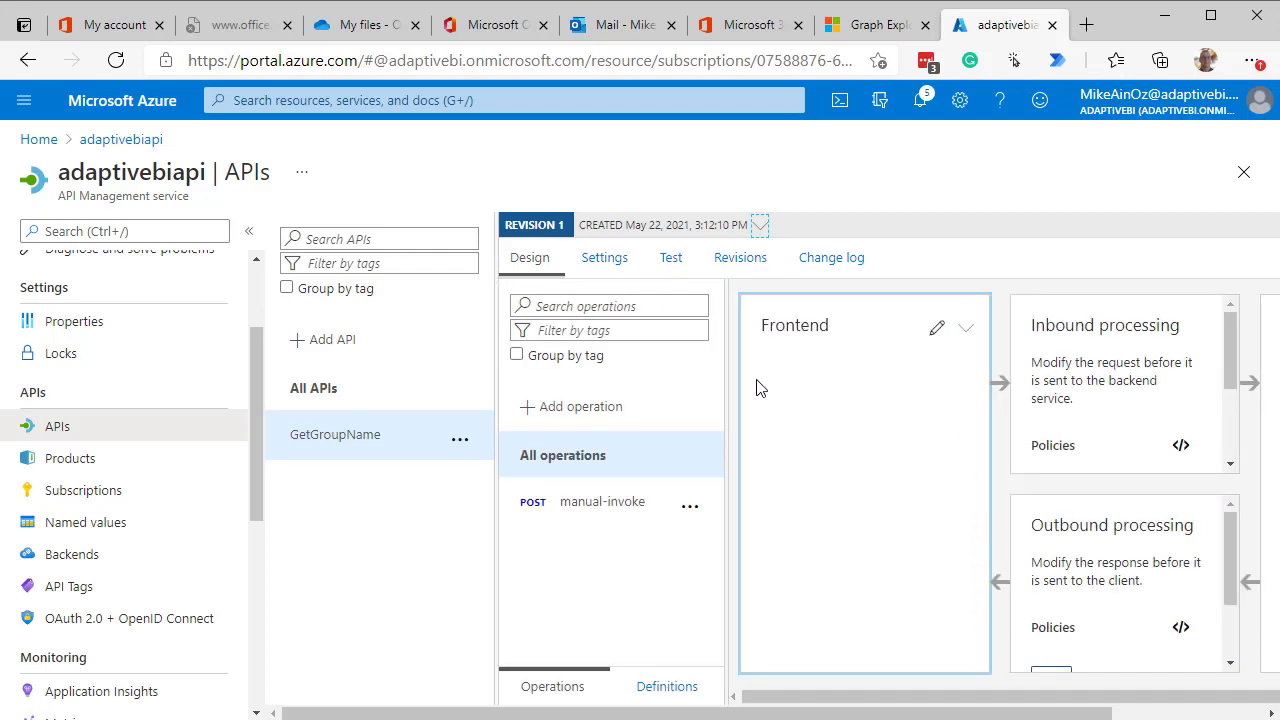
- Open the test console for the manual-invoke operation and place the cursor in the request body's groupId value
{"action": "left_click", "coordinate": [668, 260]}
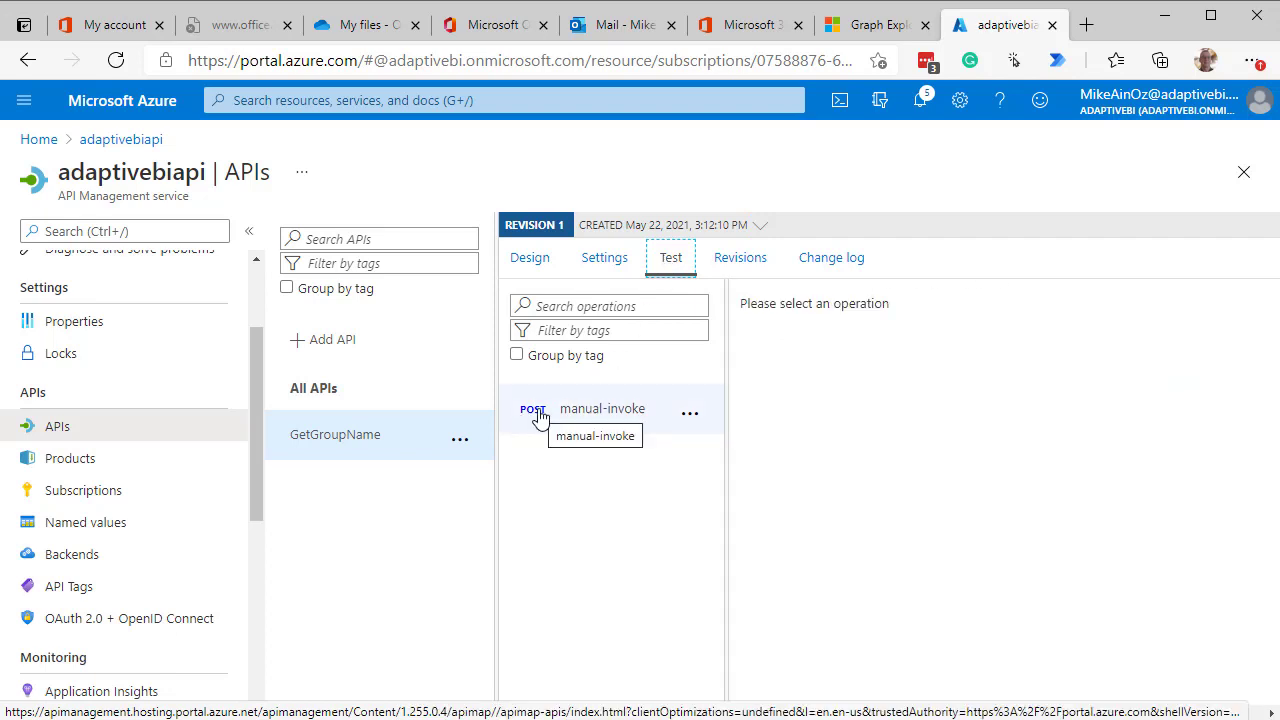
{"action": "left_click", "coordinate": [538, 415]}
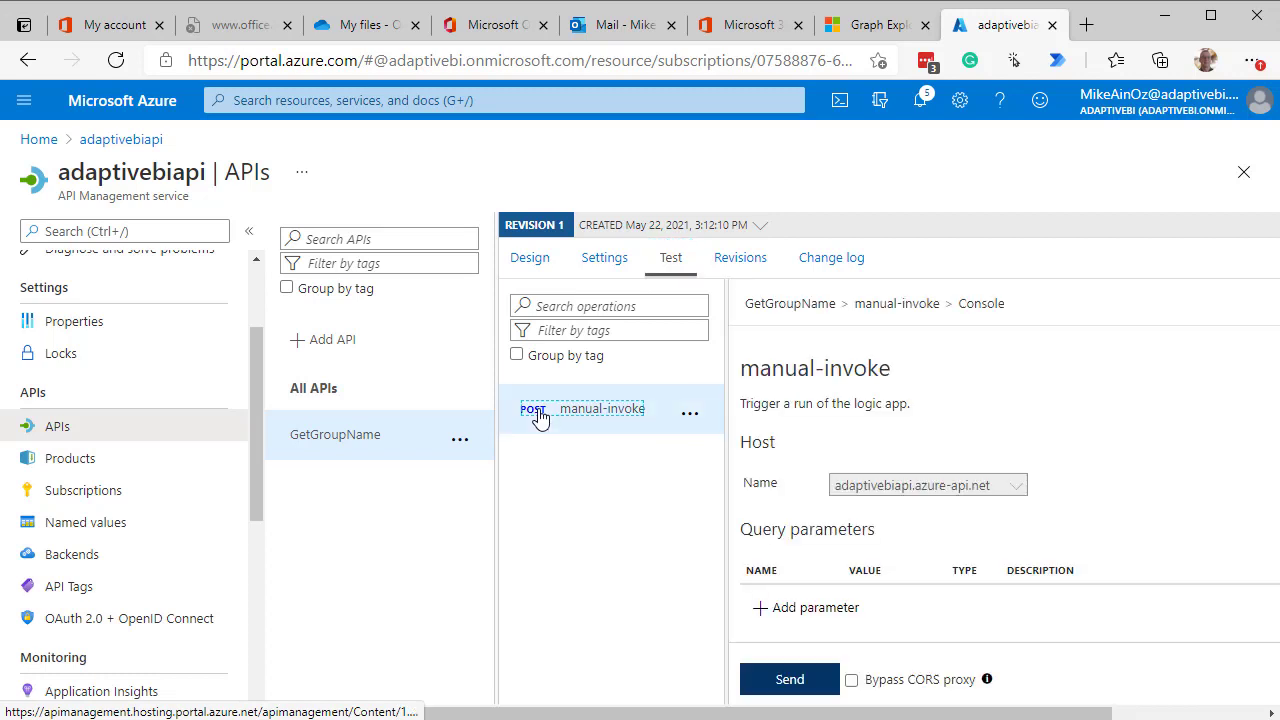
{"action": "scroll", "coordinate": [932, 472], "scroll_direction": "down", "scroll_amount": 1}
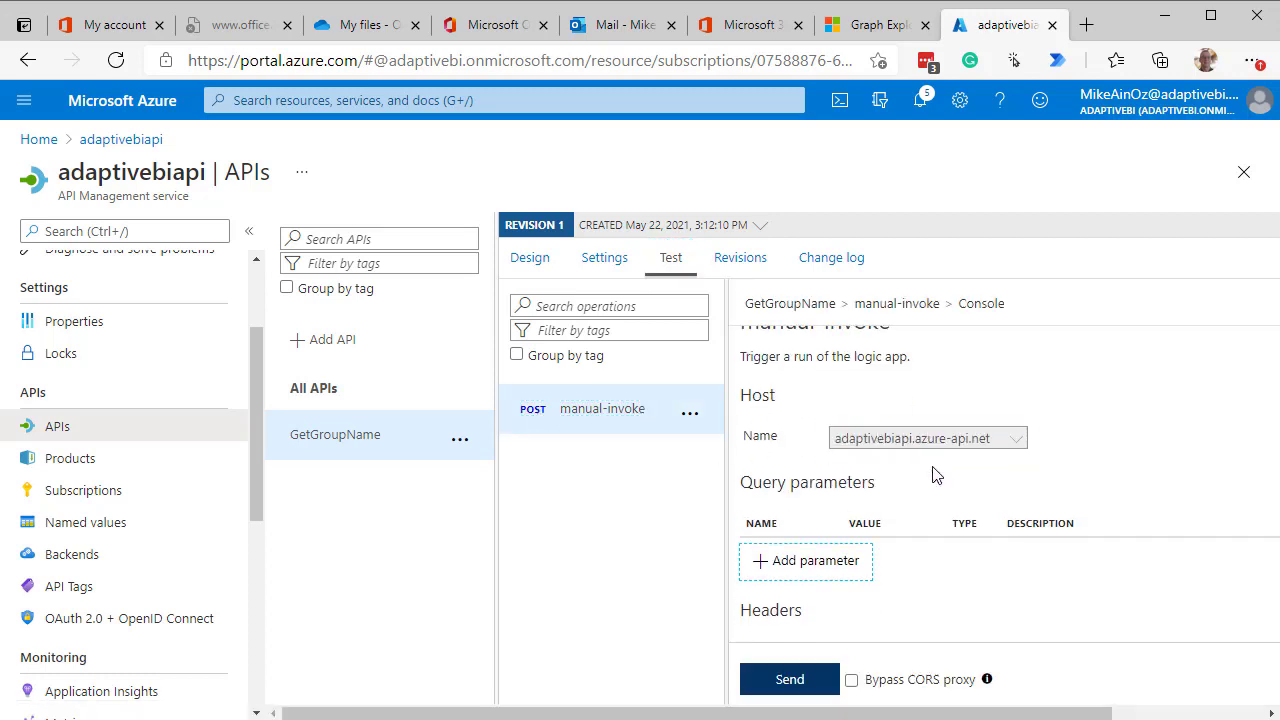
{"action": "scroll", "coordinate": [940, 460], "scroll_direction": "down", "scroll_amount": 3}
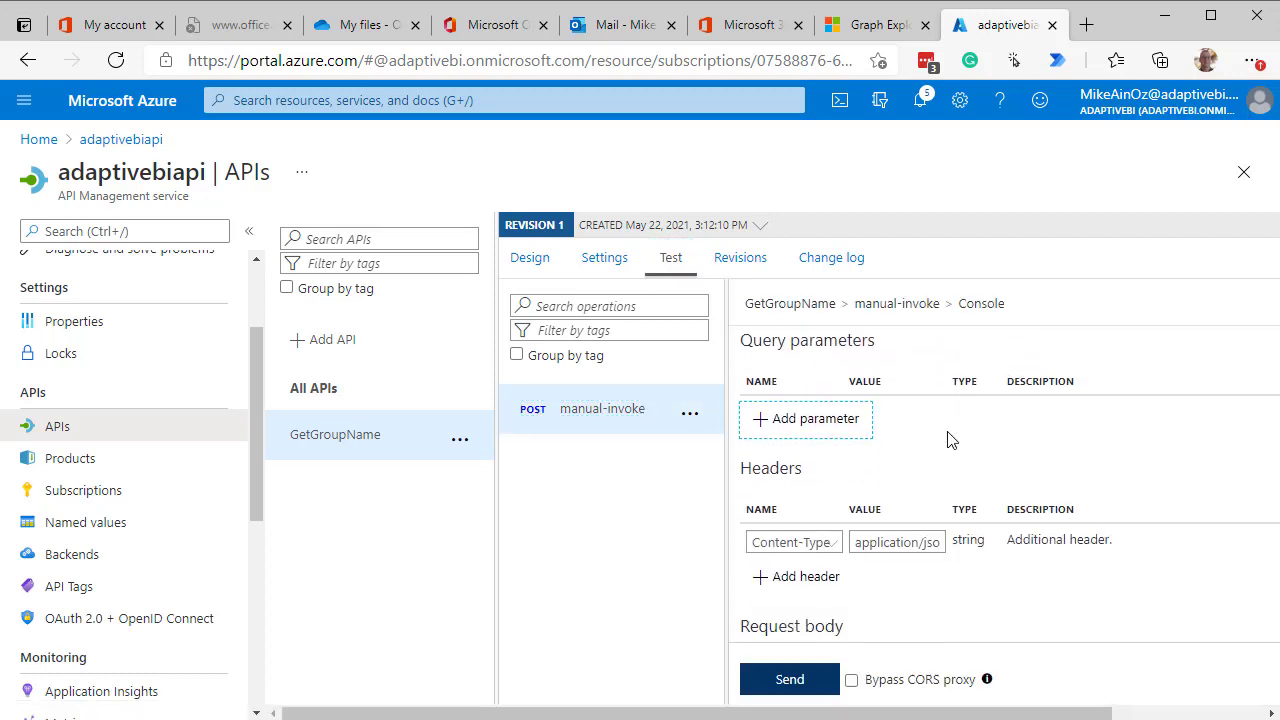
{"action": "scroll", "coordinate": [950, 440], "scroll_direction": "down", "scroll_amount": 4}
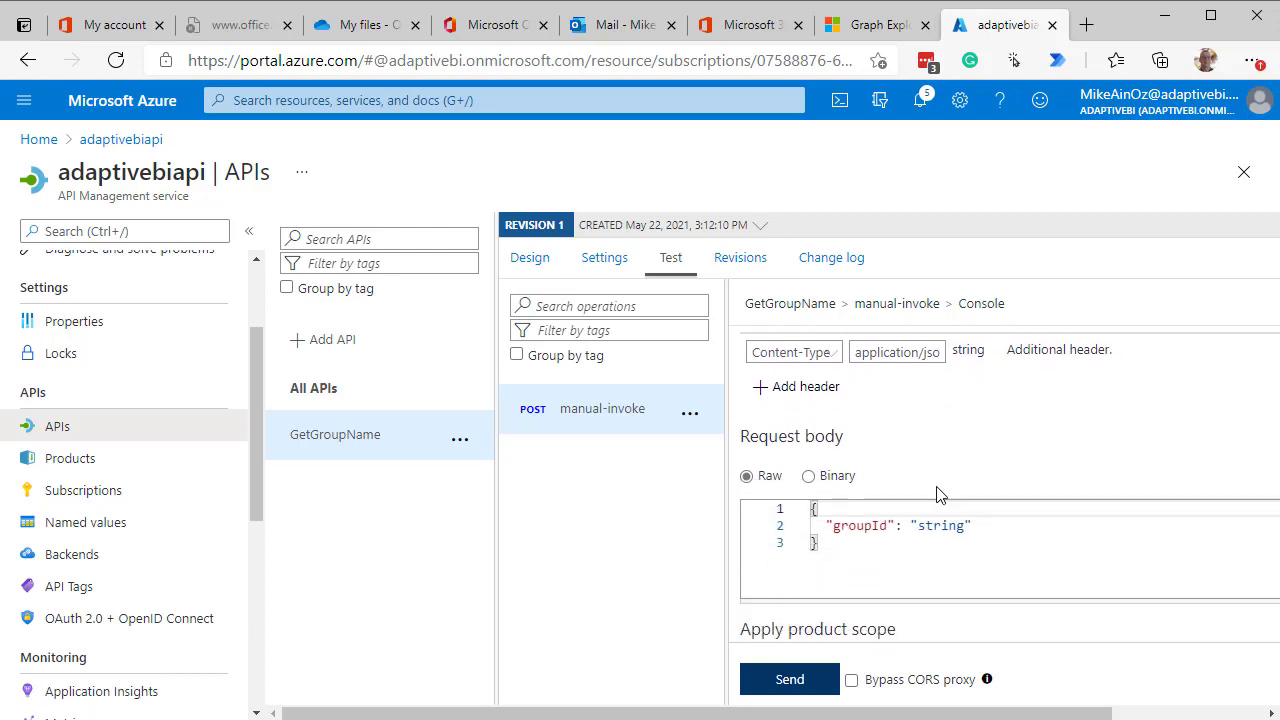
{"action": "left_click", "coordinate": [970, 526]}
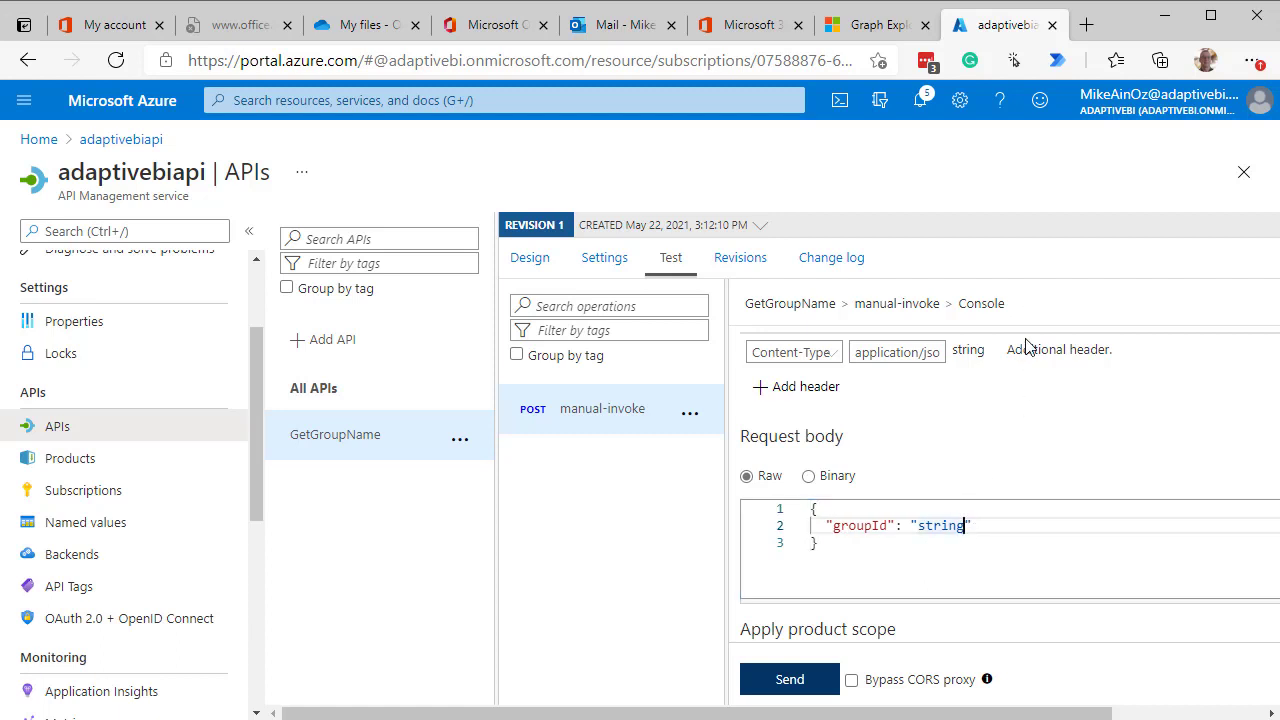
- Switch to Graph Explorer and sign in with the adaptivebi organisational account
{"action": "left_click", "coordinate": [866, 37]}
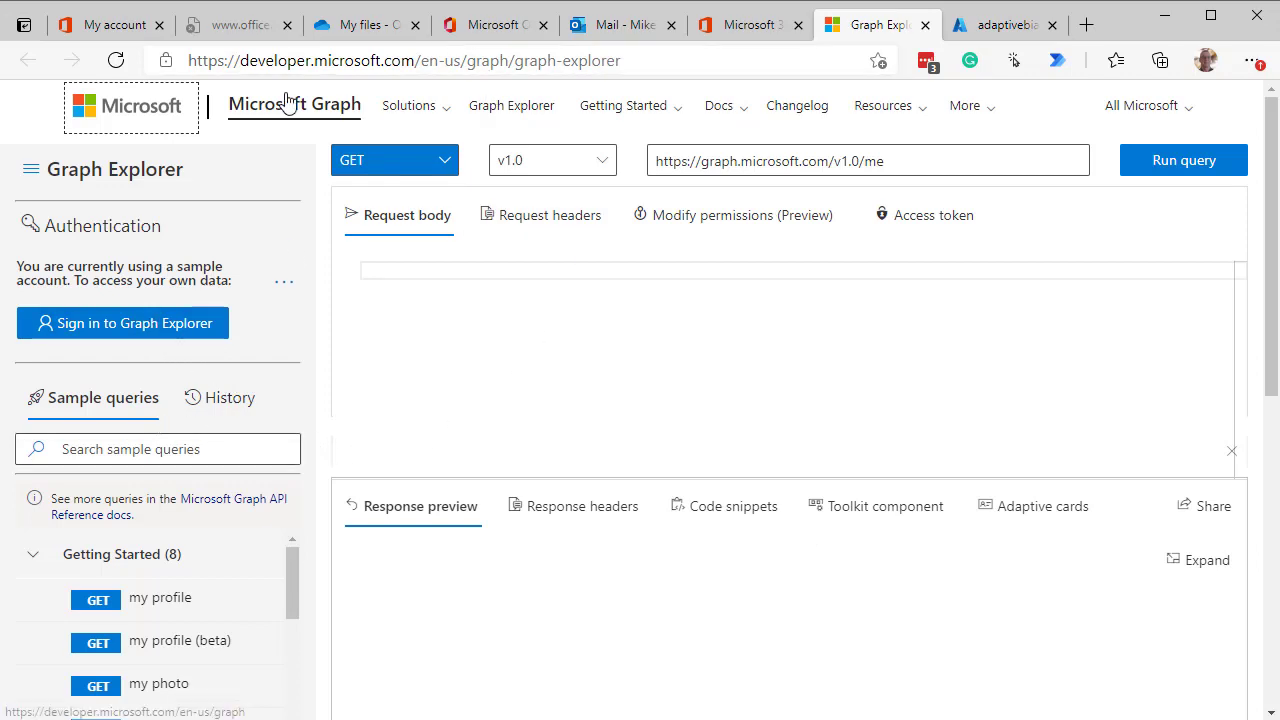
{"action": "left_click", "coordinate": [107, 323]}
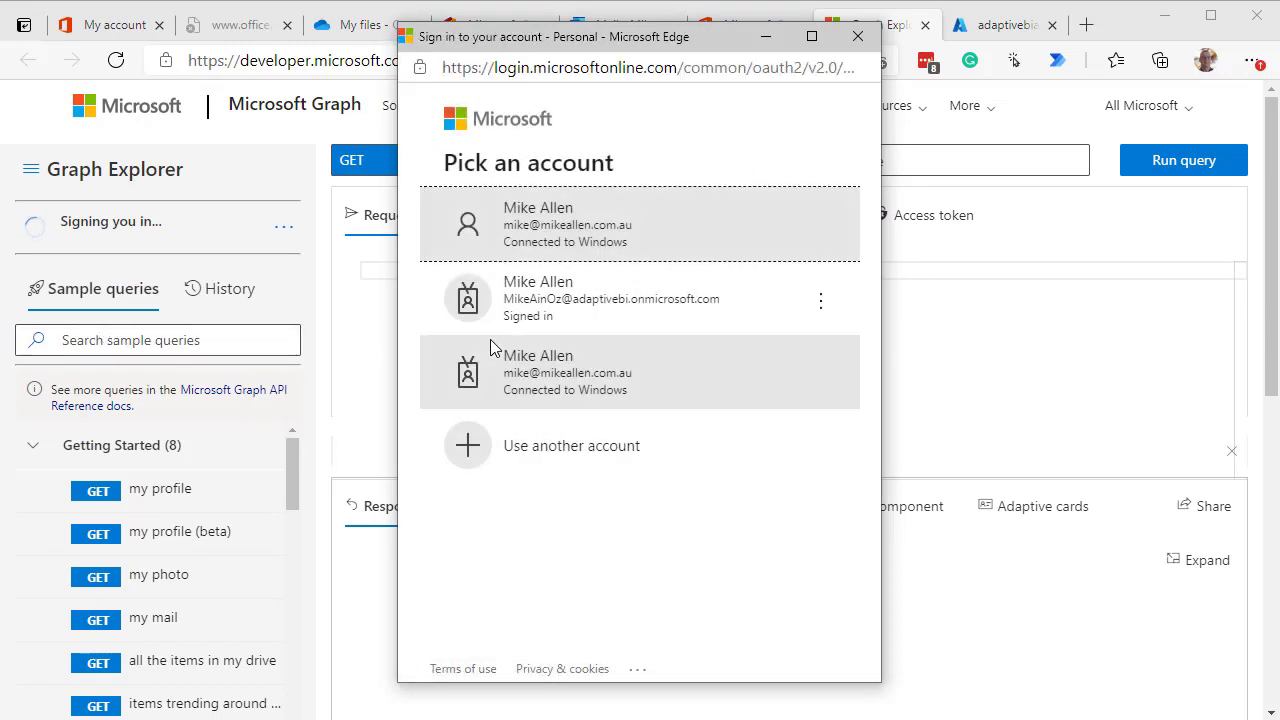
{"action": "left_click", "coordinate": [586, 246]}
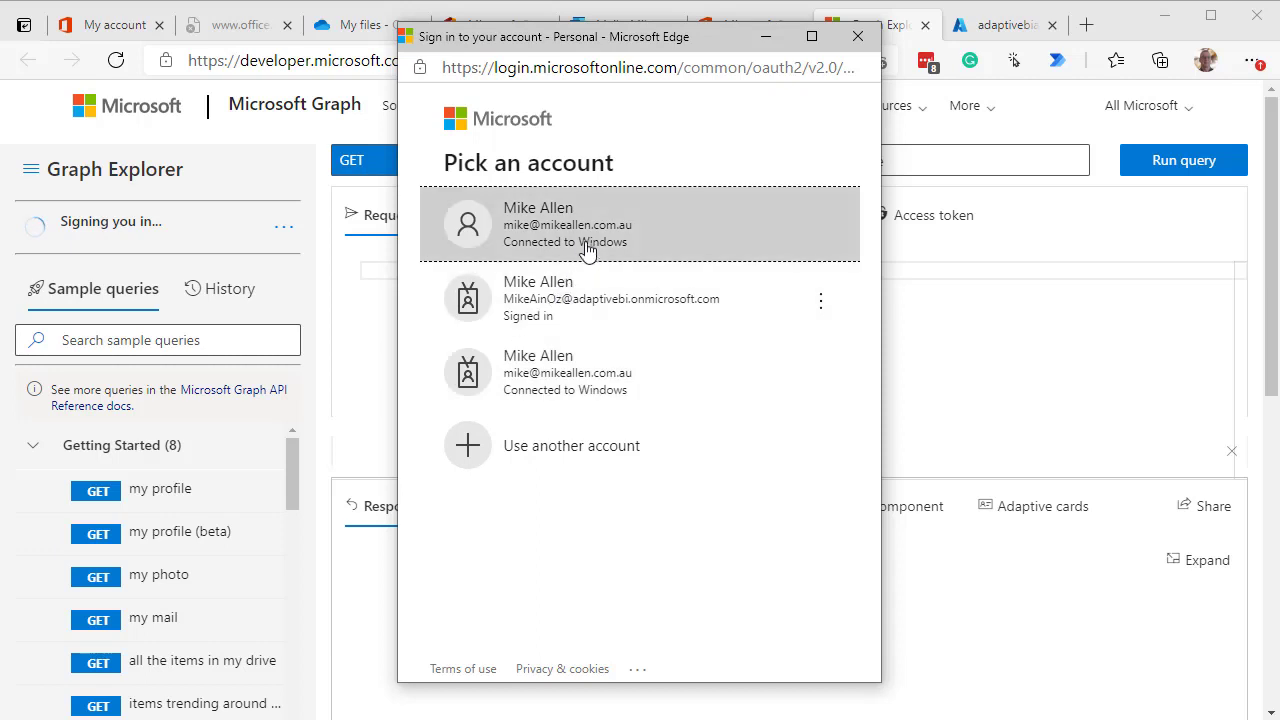
{"action": "left_click", "coordinate": [588, 297]}
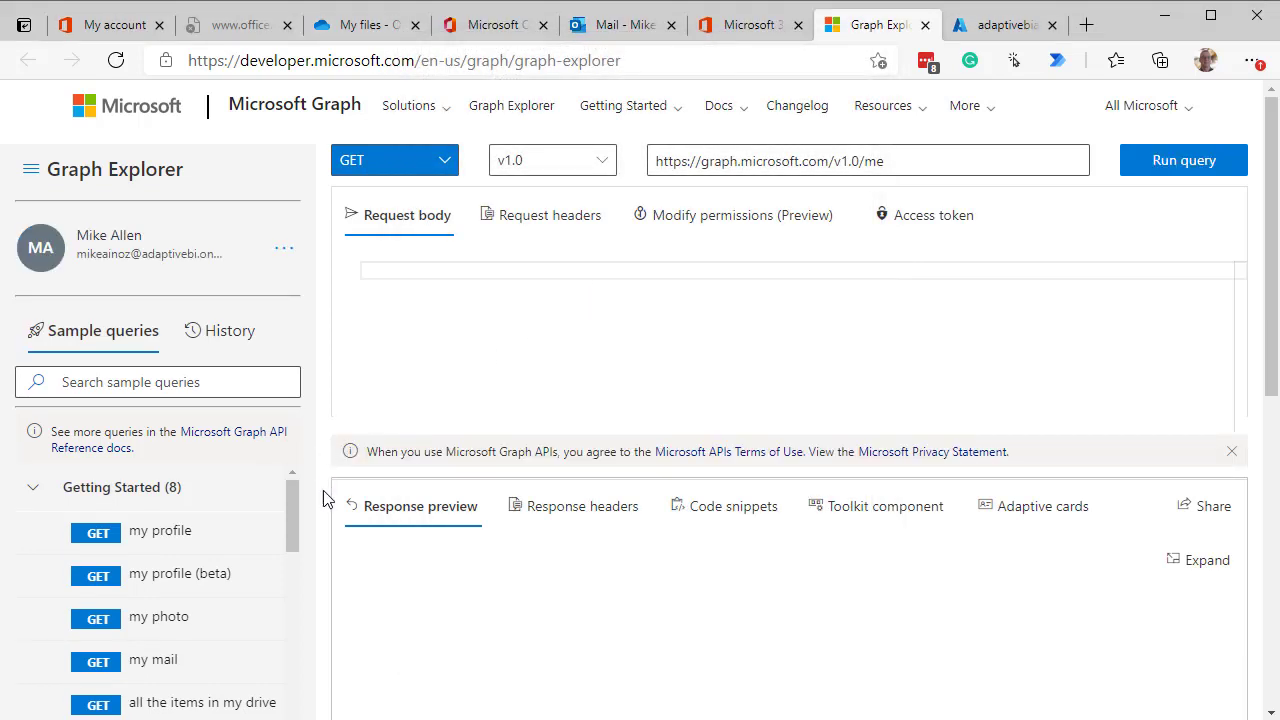
- Run the Groups sample query that gets all groups in my organization
{"action": "left_click_drag", "start_coordinate": [297, 529], "coordinate": [308, 719]}
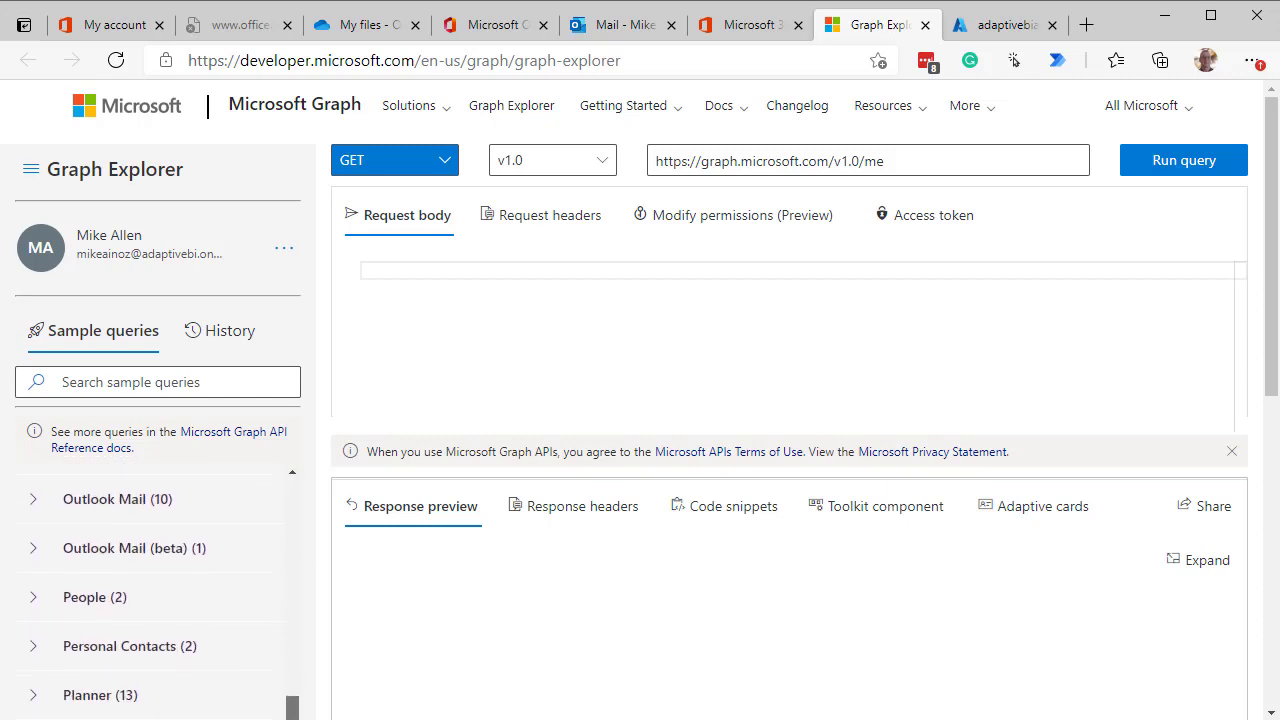
{"action": "scroll", "coordinate": [237, 634], "scroll_direction": "down", "scroll_amount": 3}
{"action": "scroll", "coordinate": [237, 638], "scroll_direction": "down", "scroll_amount": 1}
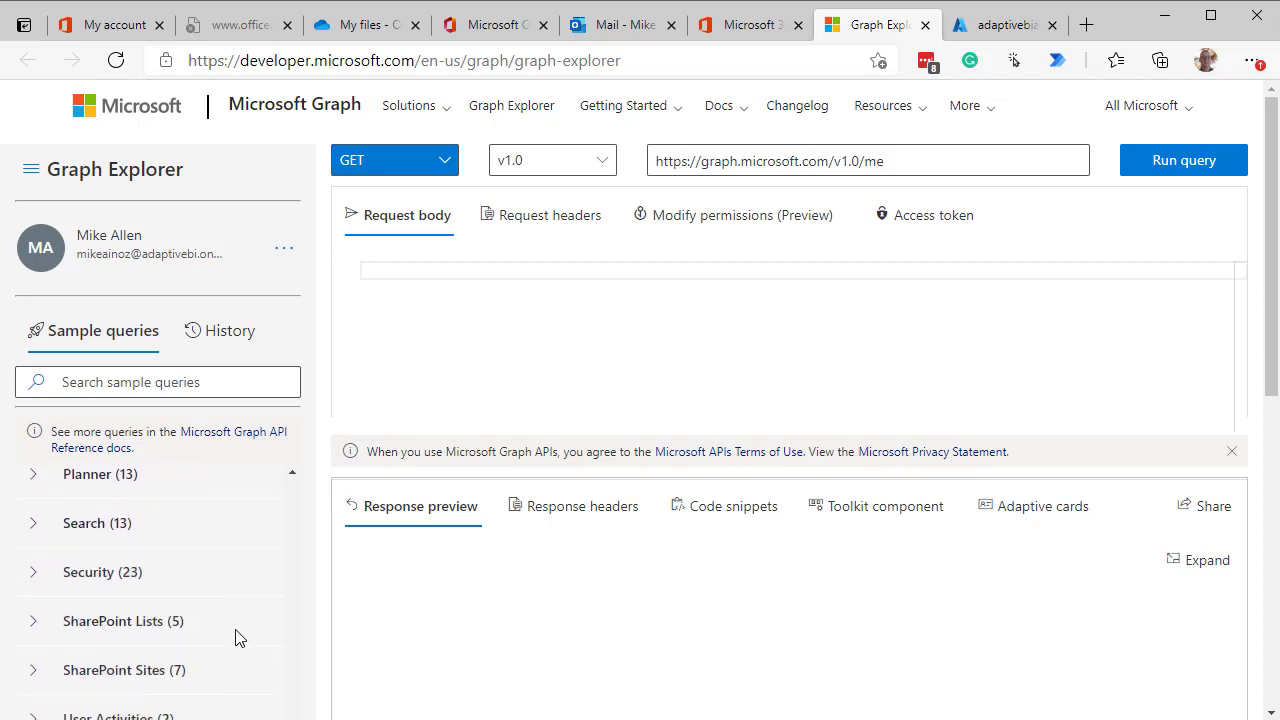
{"action": "scroll", "coordinate": [237, 640], "scroll_direction": "up", "scroll_amount": 12}
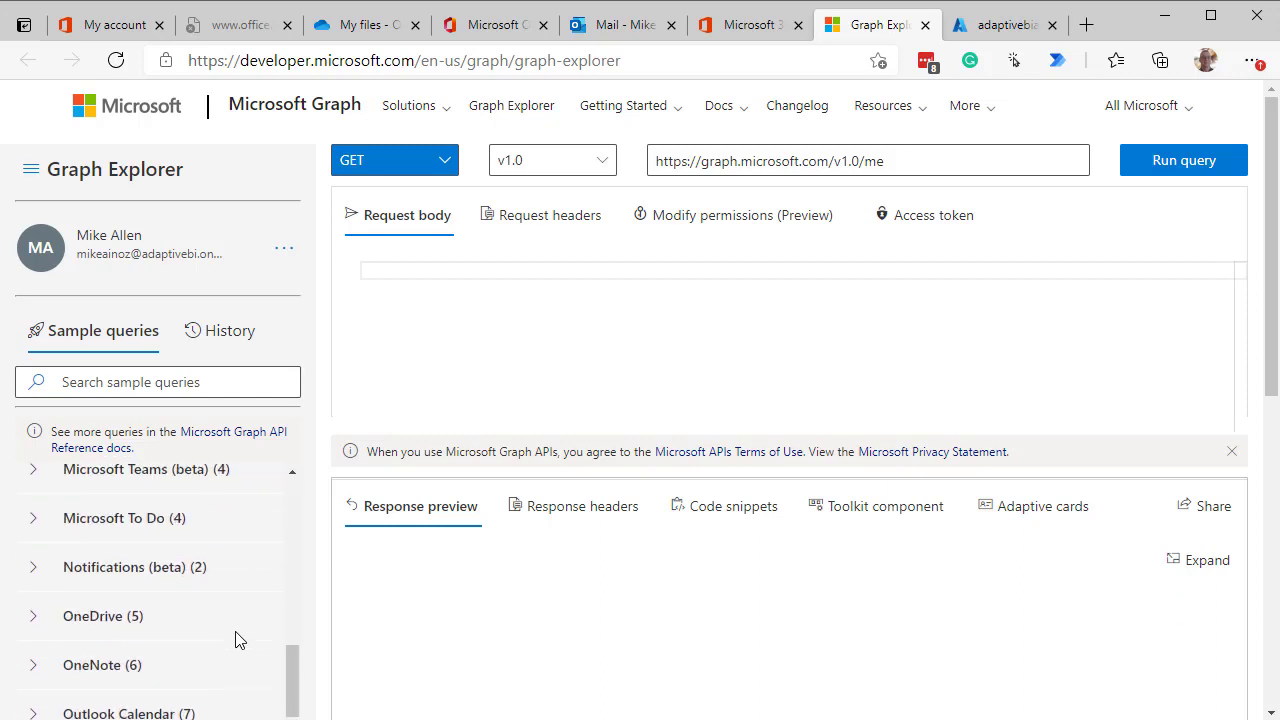
{"action": "scroll", "coordinate": [237, 640], "scroll_direction": "up", "scroll_amount": 1}
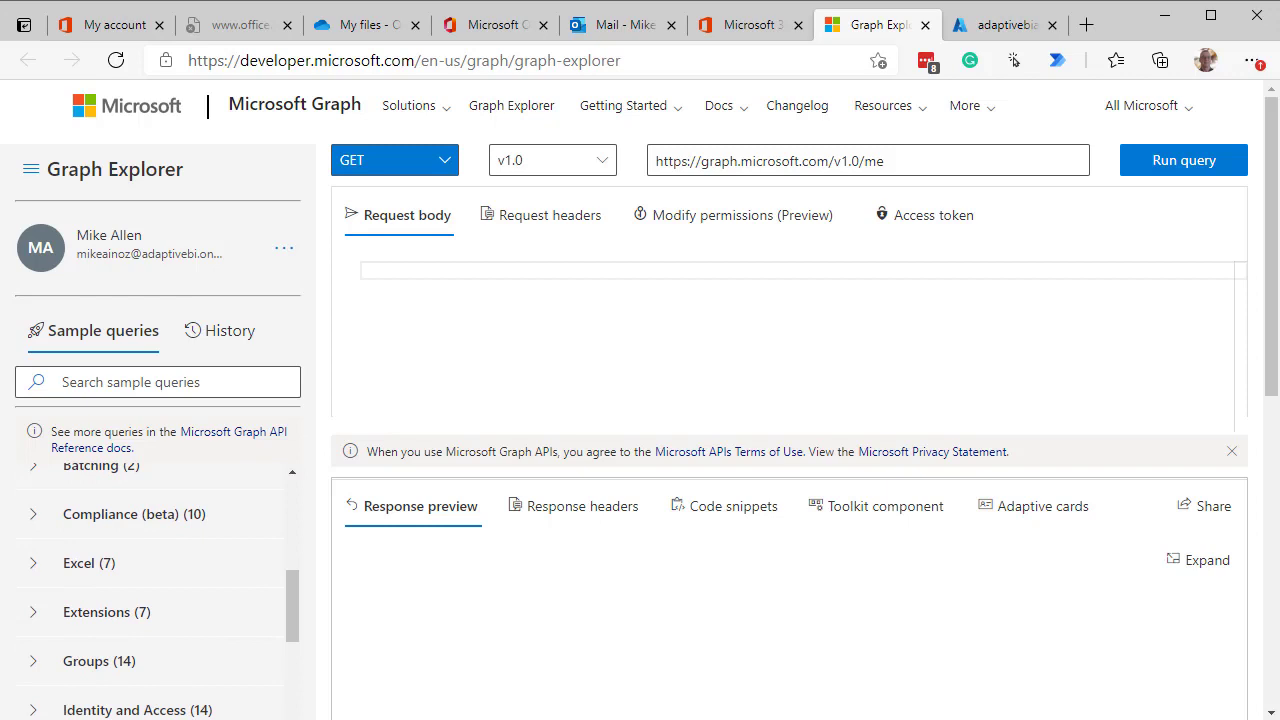
{"action": "left_click", "coordinate": [31, 662]}
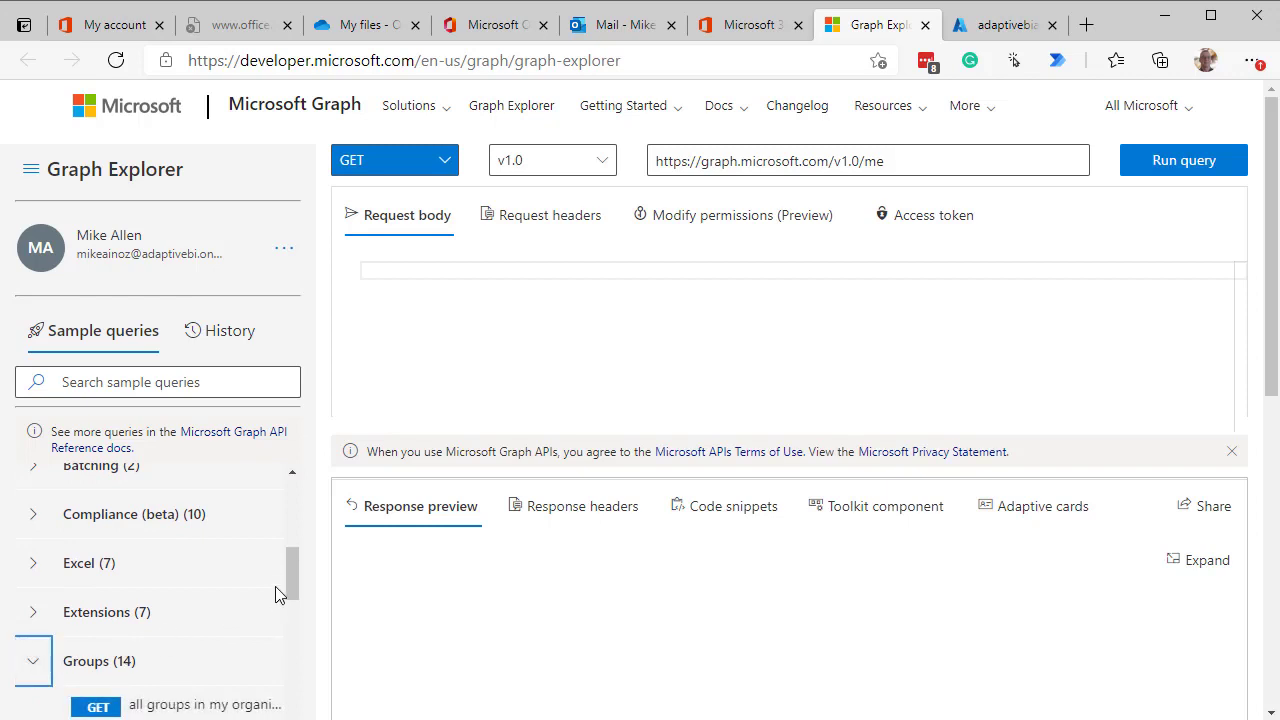
{"action": "left_click_drag", "start_coordinate": [293, 571], "coordinate": [289, 594]}
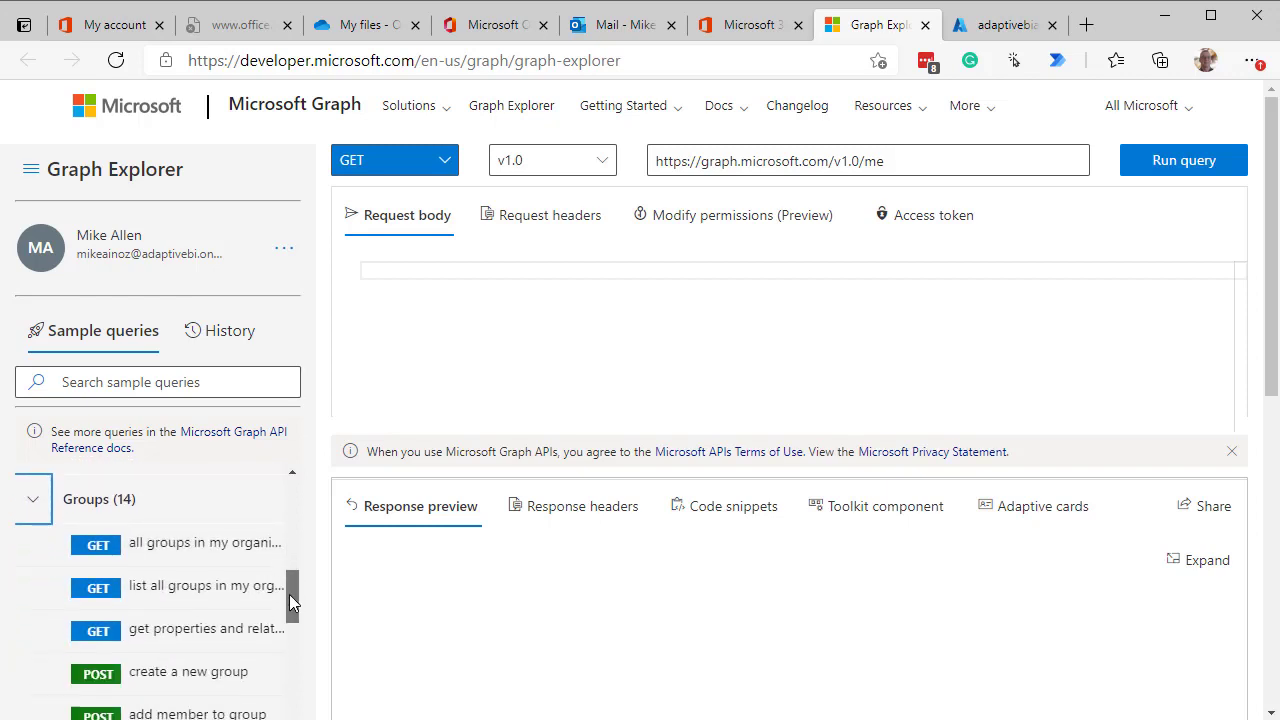
{"action": "left_click", "coordinate": [138, 557]}
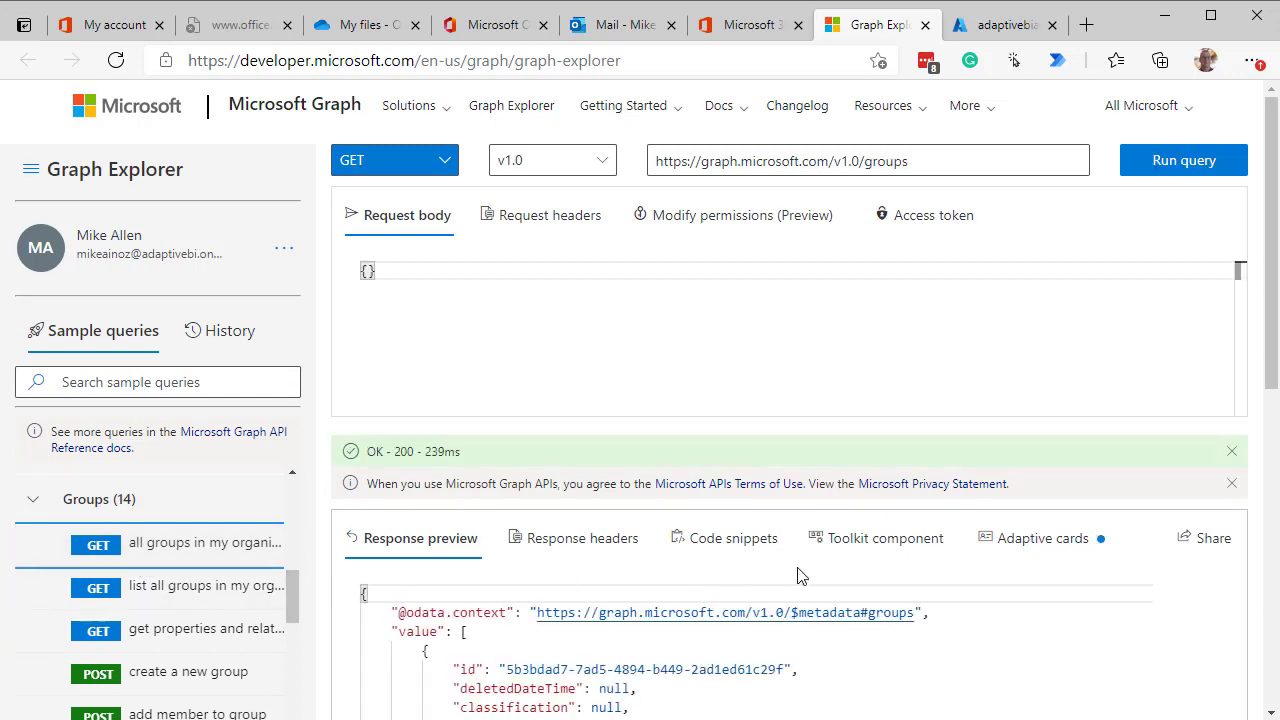
- Look through the returned groups in the response preview for the PlannerOne group
{"action": "scroll", "coordinate": [891, 661], "scroll_direction": "down", "scroll_amount": 3}
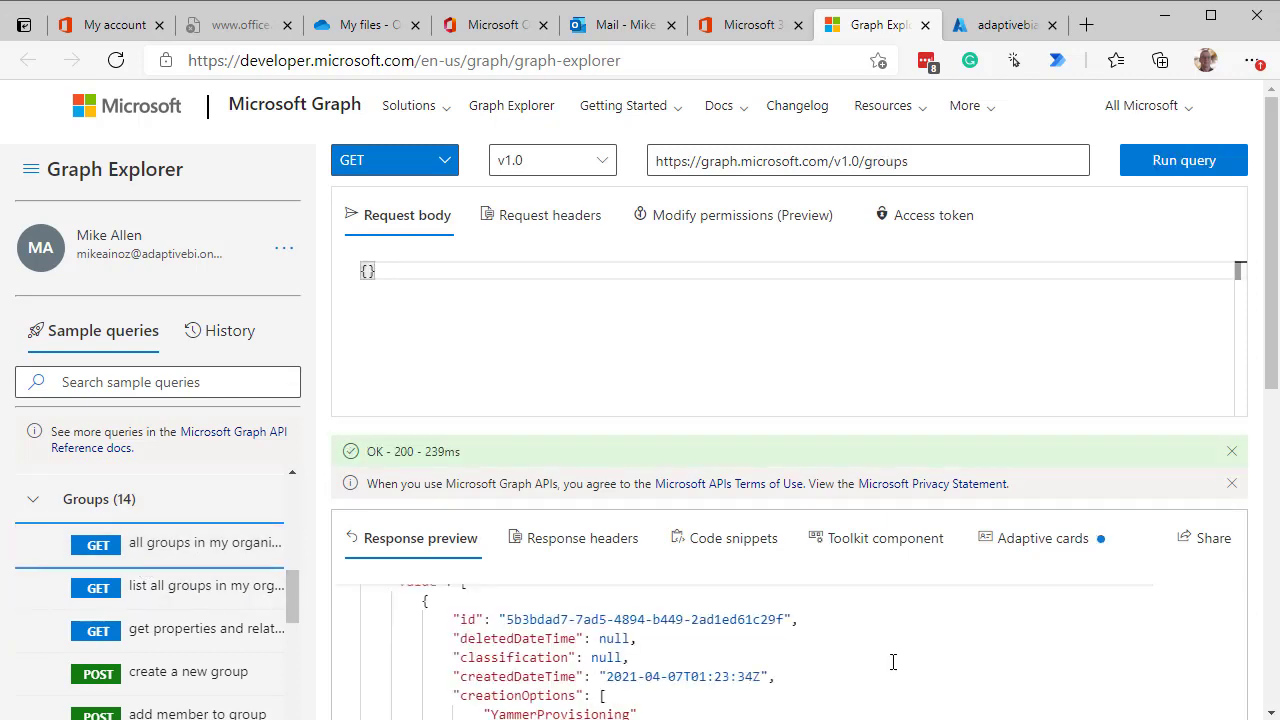
{"action": "scroll", "coordinate": [894, 661], "scroll_direction": "up", "scroll_amount": 2}
{"action": "scroll", "coordinate": [868, 645], "scroll_direction": "up", "scroll_amount": 1}
{"action": "scroll", "coordinate": [868, 645], "scroll_direction": "down", "scroll_amount": 3}
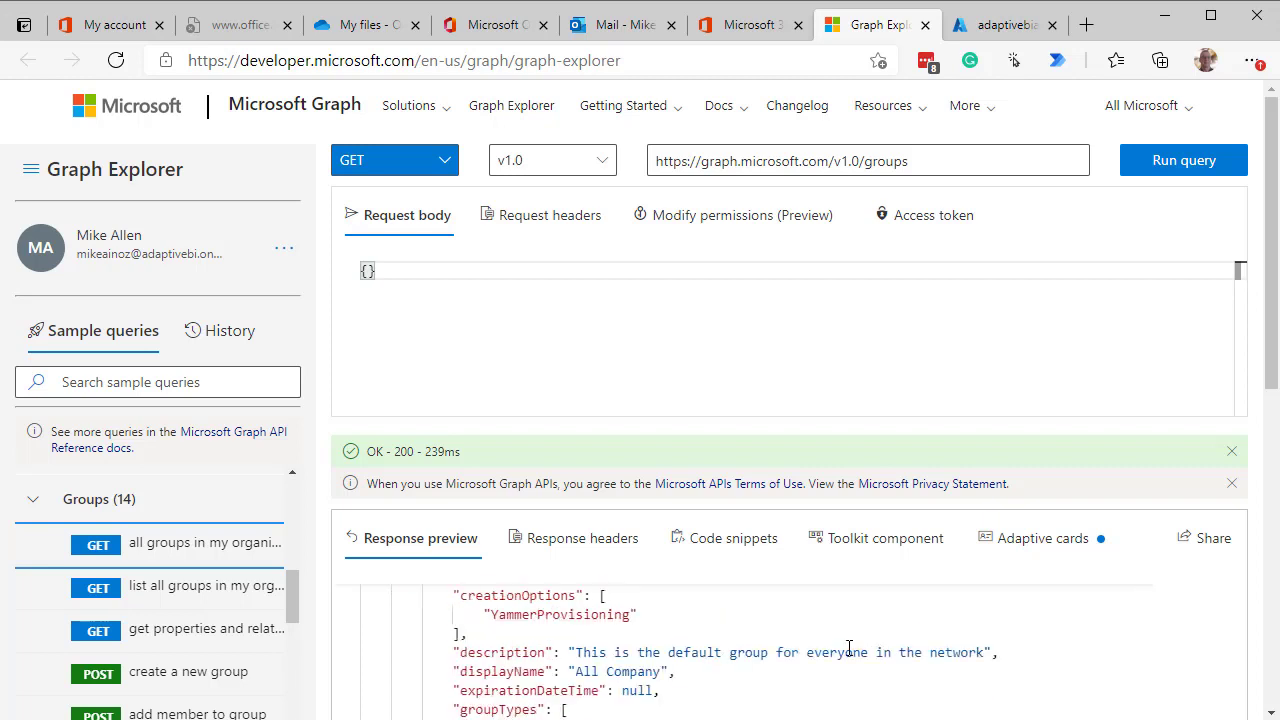
{"action": "scroll", "coordinate": [849, 651], "scroll_direction": "down", "scroll_amount": 4}
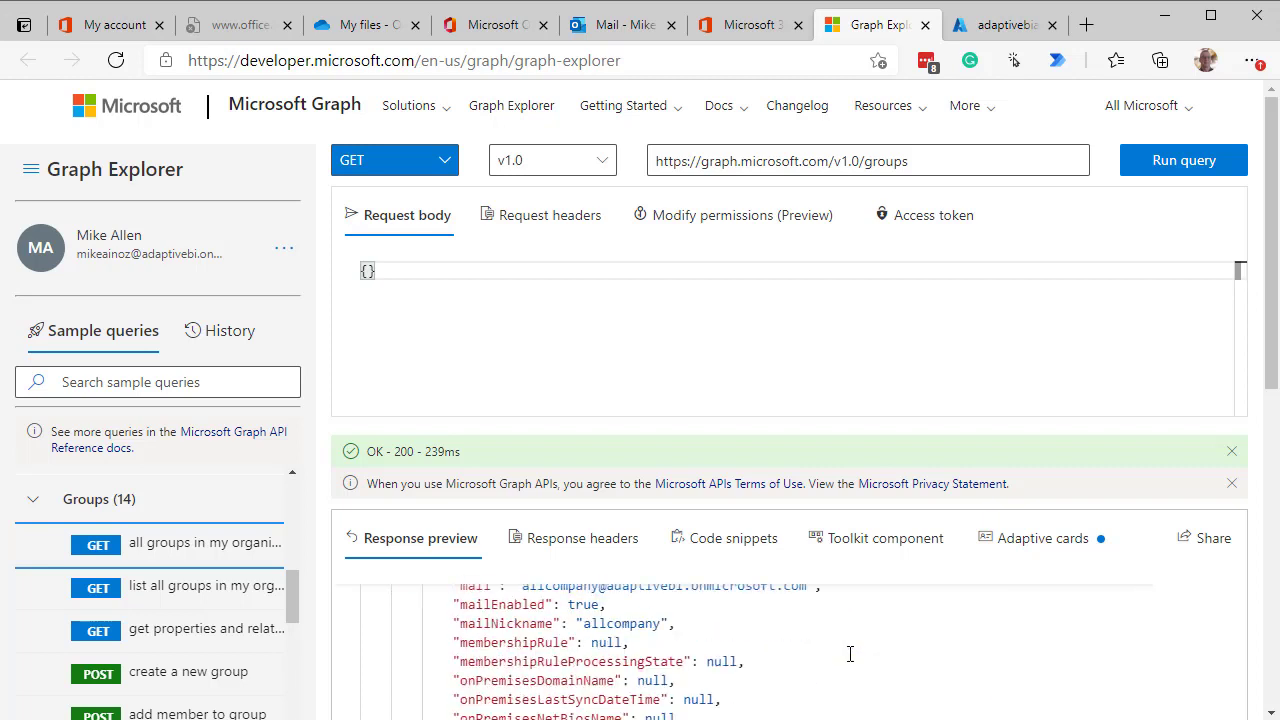
{"action": "scroll", "coordinate": [850, 654], "scroll_direction": "up", "scroll_amount": 1}
{"action": "scroll", "coordinate": [851, 655], "scroll_direction": "down", "scroll_amount": 6}
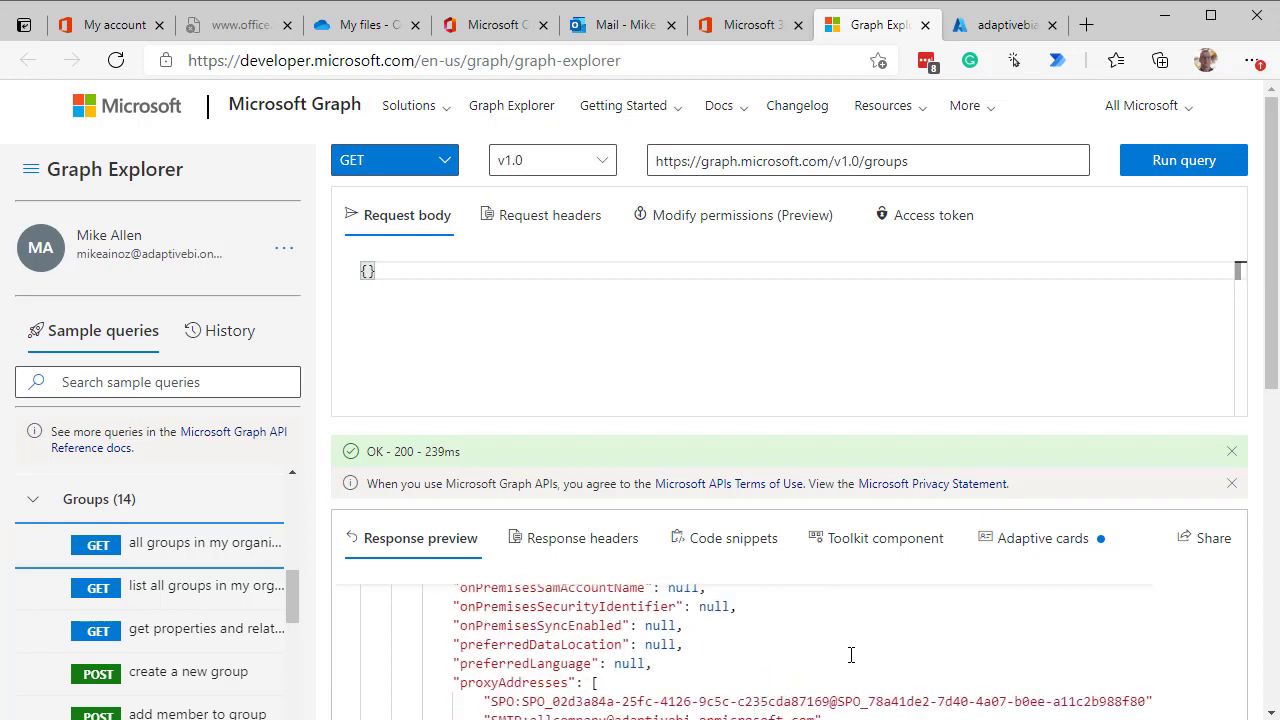
{"action": "scroll", "coordinate": [851, 655], "scroll_direction": "down", "scroll_amount": 3}
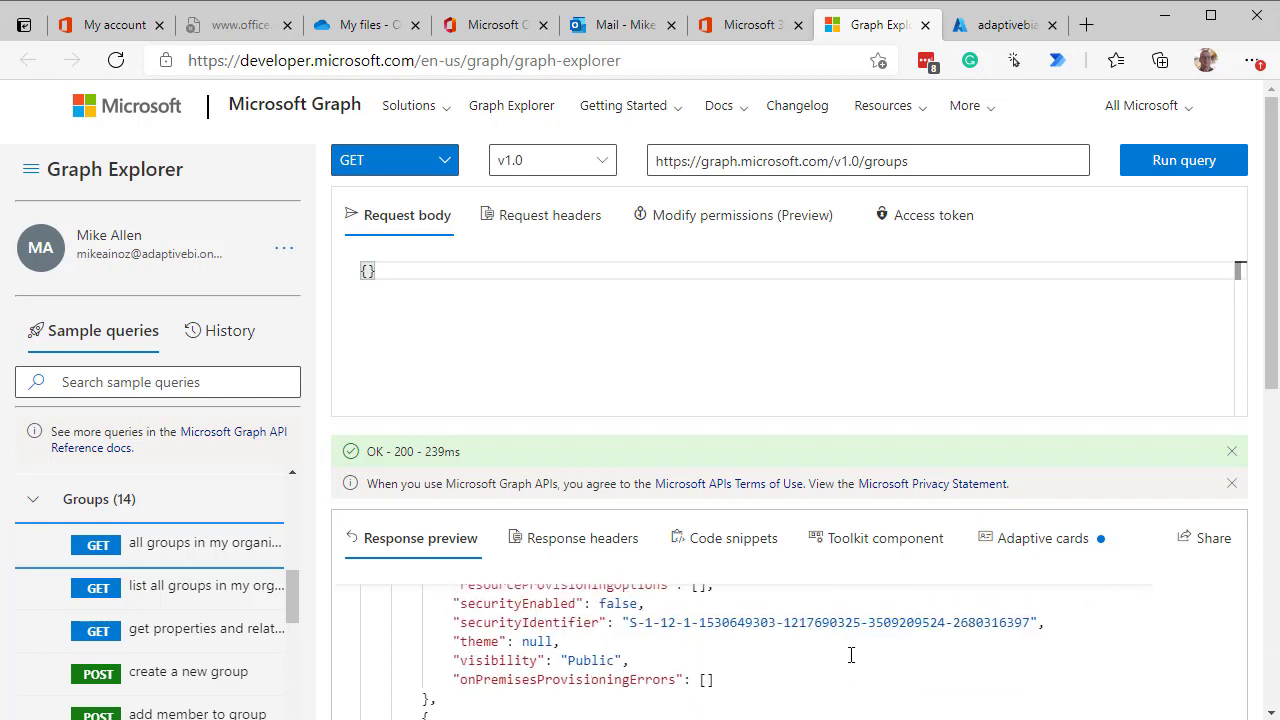
{"action": "scroll", "coordinate": [851, 655], "scroll_direction": "down", "scroll_amount": 2}
{"action": "scroll", "coordinate": [851, 655], "scroll_direction": "down", "scroll_amount": 2}
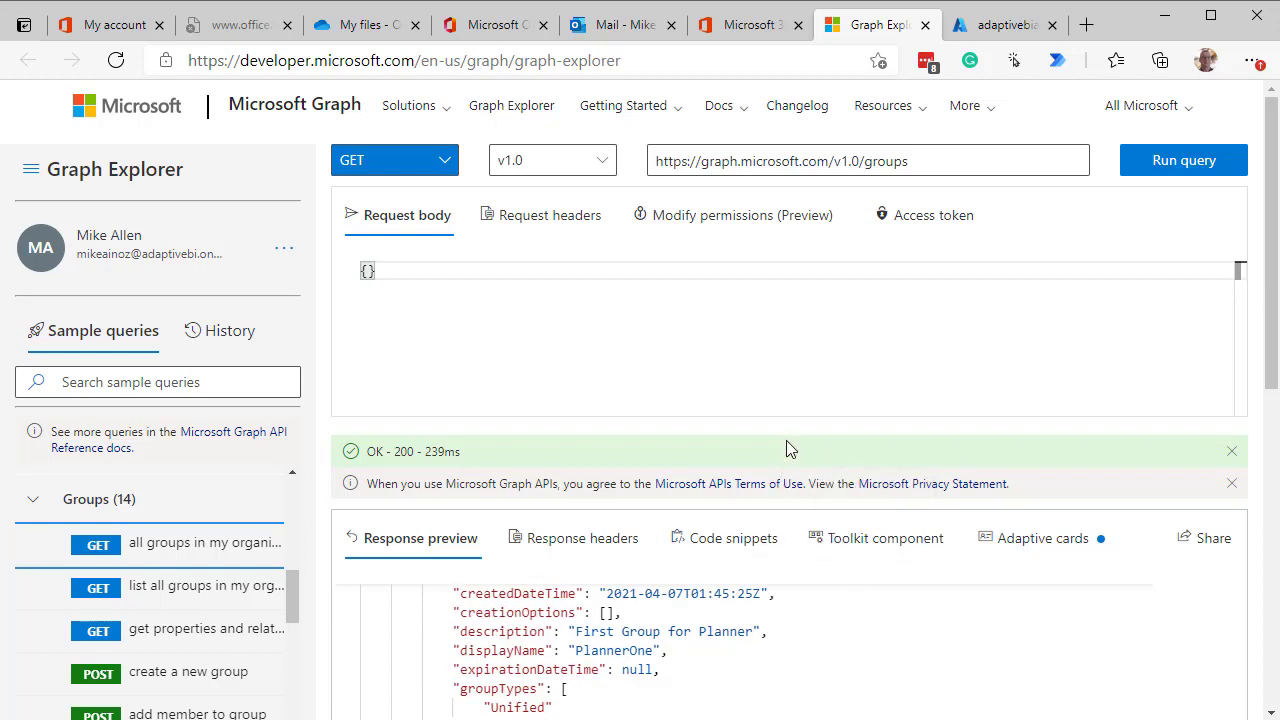
- Enlarge the response preview area and copy the id value of the PlannerOne group
{"action": "left_click_drag", "start_coordinate": [792, 412], "coordinate": [791, 319]}
{"action": "scroll", "coordinate": [674, 580], "scroll_direction": "down", "scroll_amount": 1}
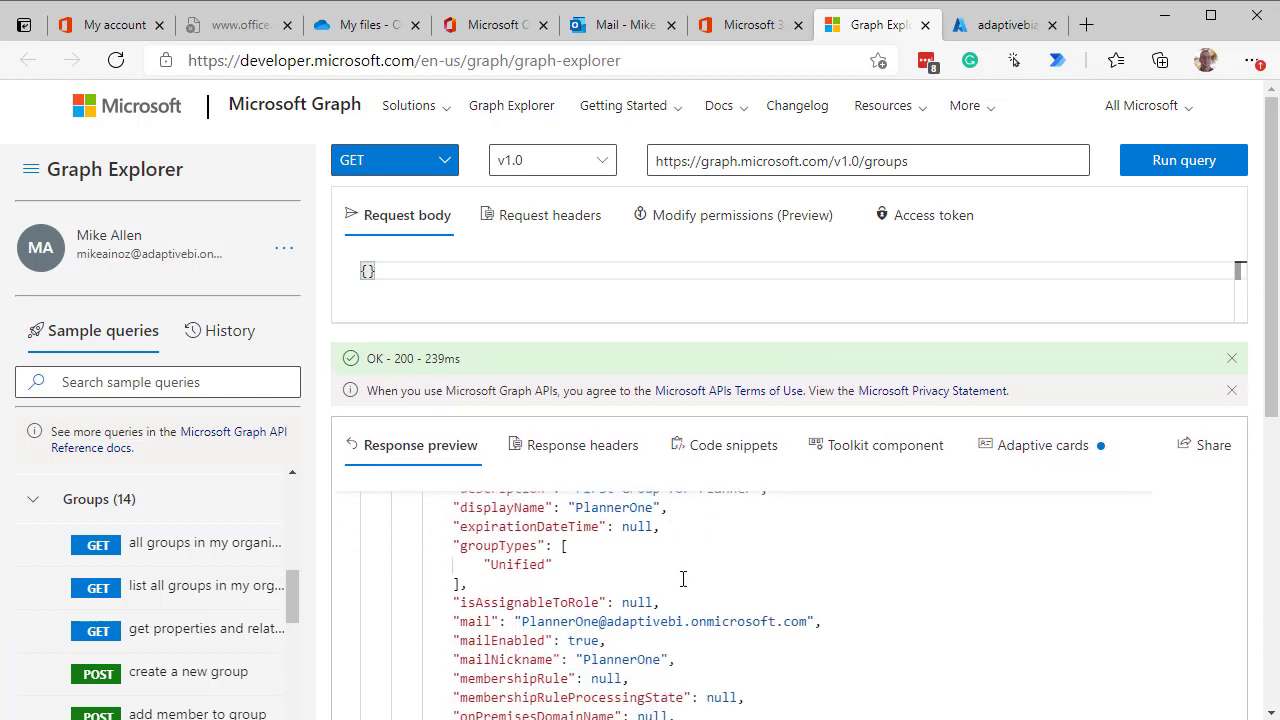
{"action": "scroll", "coordinate": [685, 583], "scroll_direction": "up", "scroll_amount": 1}
{"action": "scroll", "coordinate": [694, 589], "scroll_direction": "up", "scroll_amount": 1}
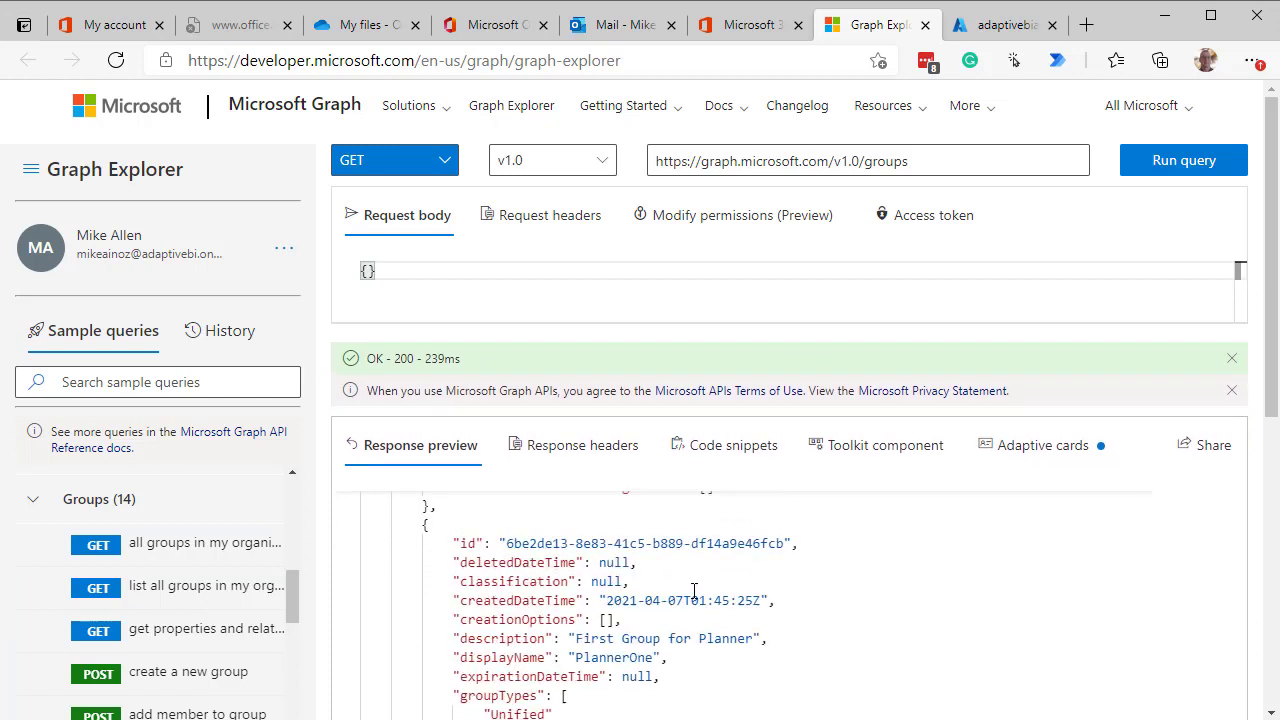
{"action": "left_click", "coordinate": [509, 540]}
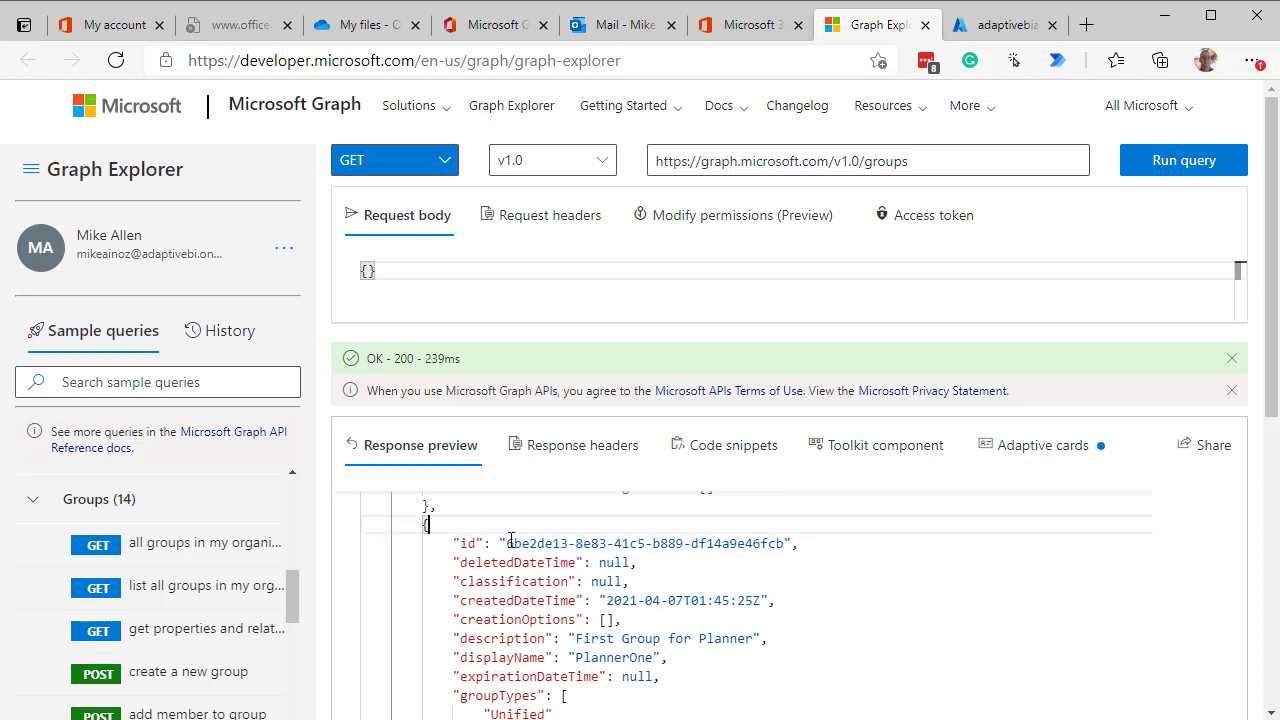
{"action": "left_click_drag", "start_coordinate": [509, 542], "coordinate": [591, 543]}
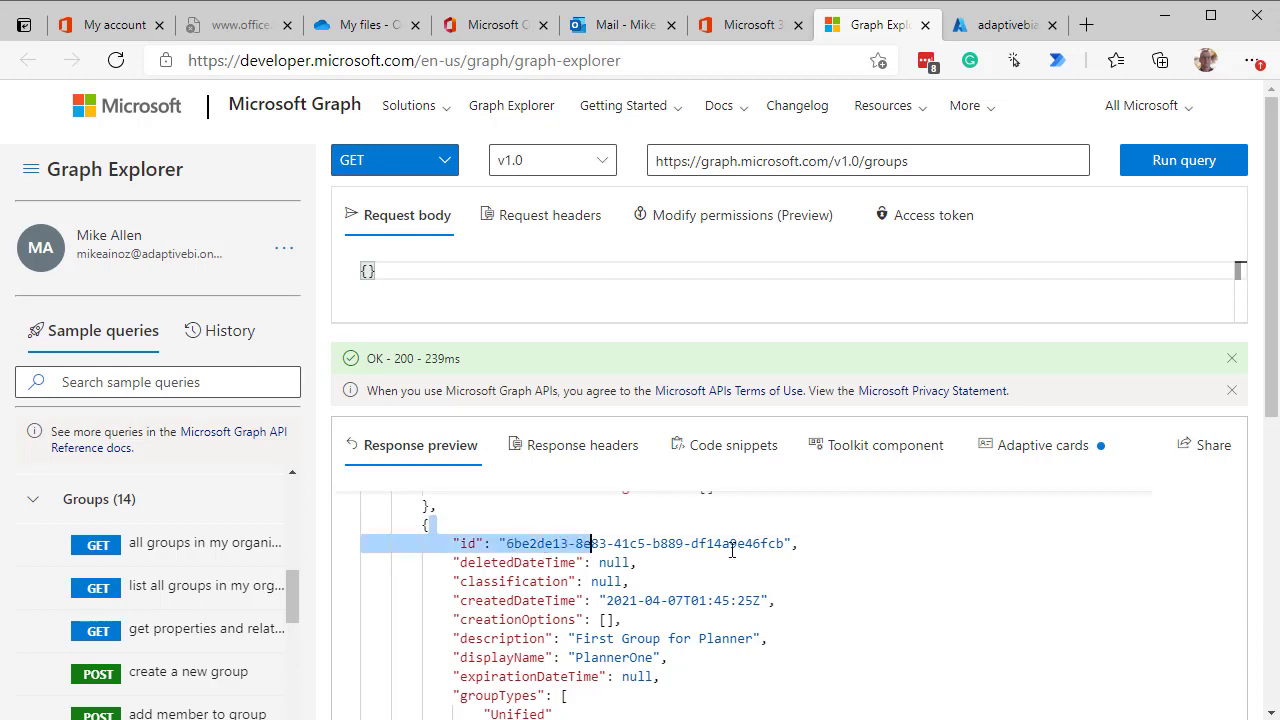
{"action": "left_click_drag", "start_coordinate": [785, 546], "coordinate": [506, 547]}
{"action": "key", "text": "ctrl+c"}
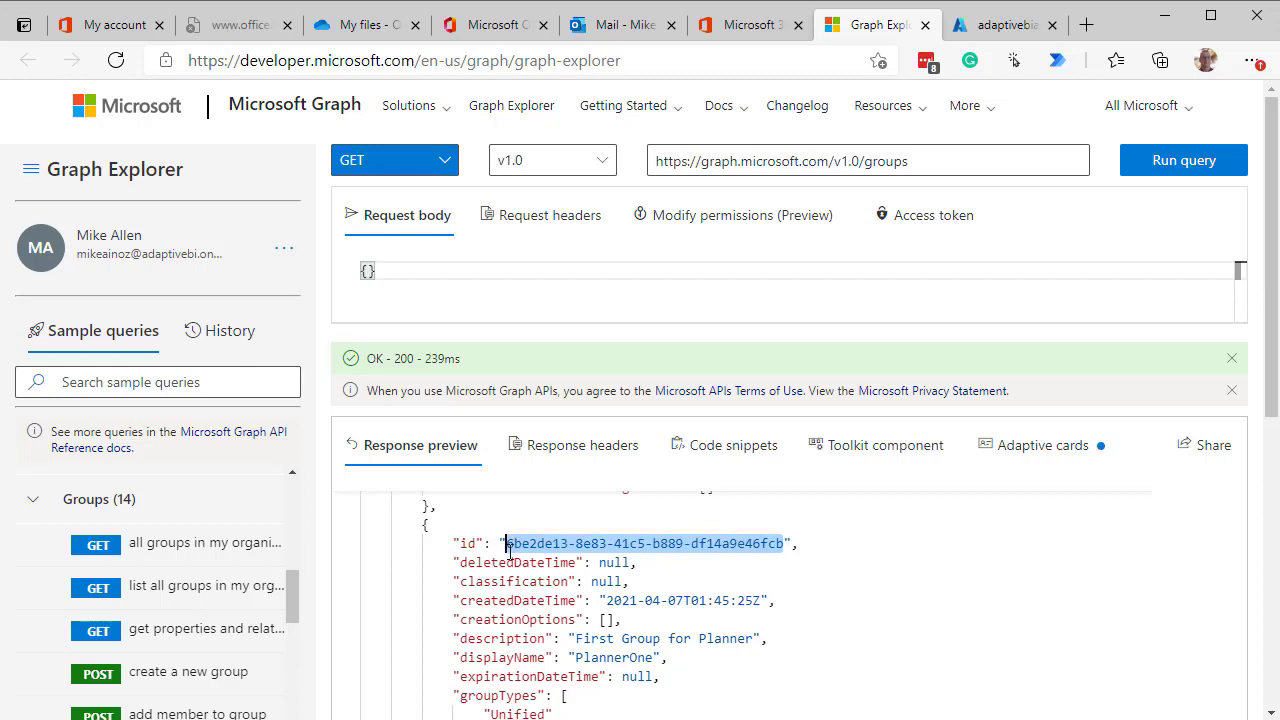
- Switch to the Azure portal and replace the groupId placeholder "string" in the request body with the copied group ID
{"action": "left_click", "coordinate": [988, 26]}
{"action": "double_click", "coordinate": [955, 527]}
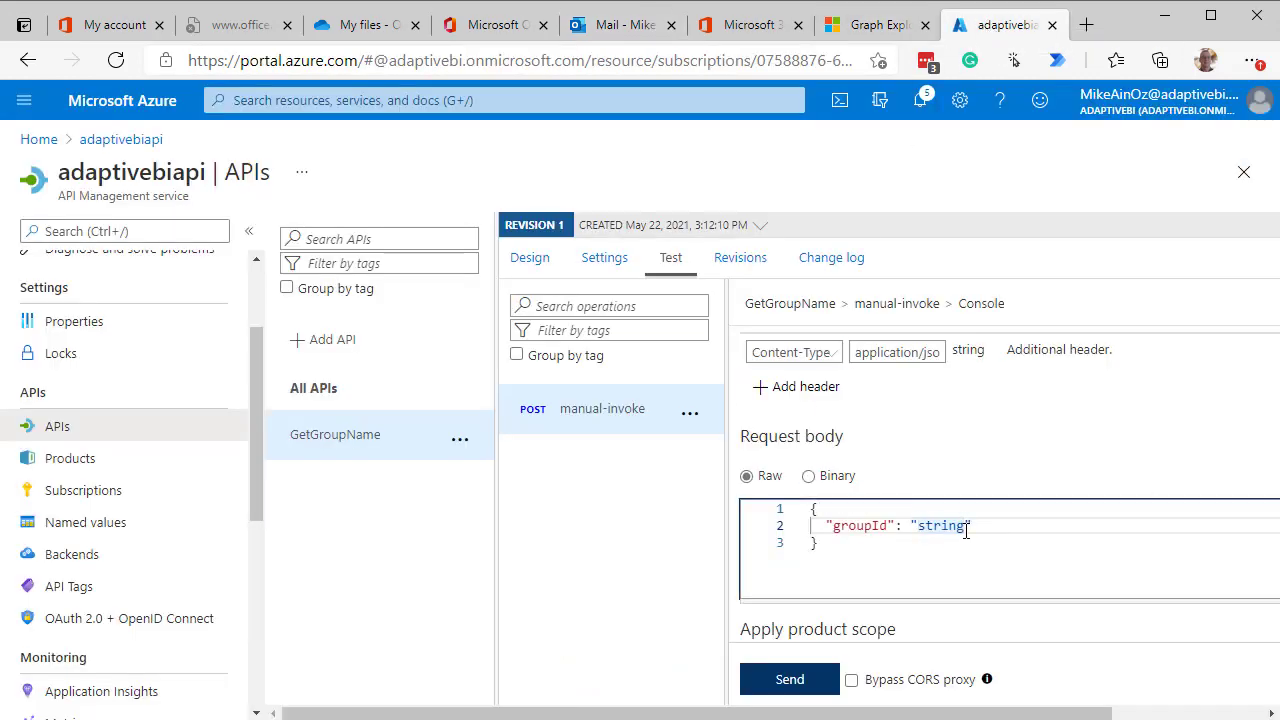
{"action": "left_click_drag", "start_coordinate": [946, 532], "coordinate": [921, 531]}
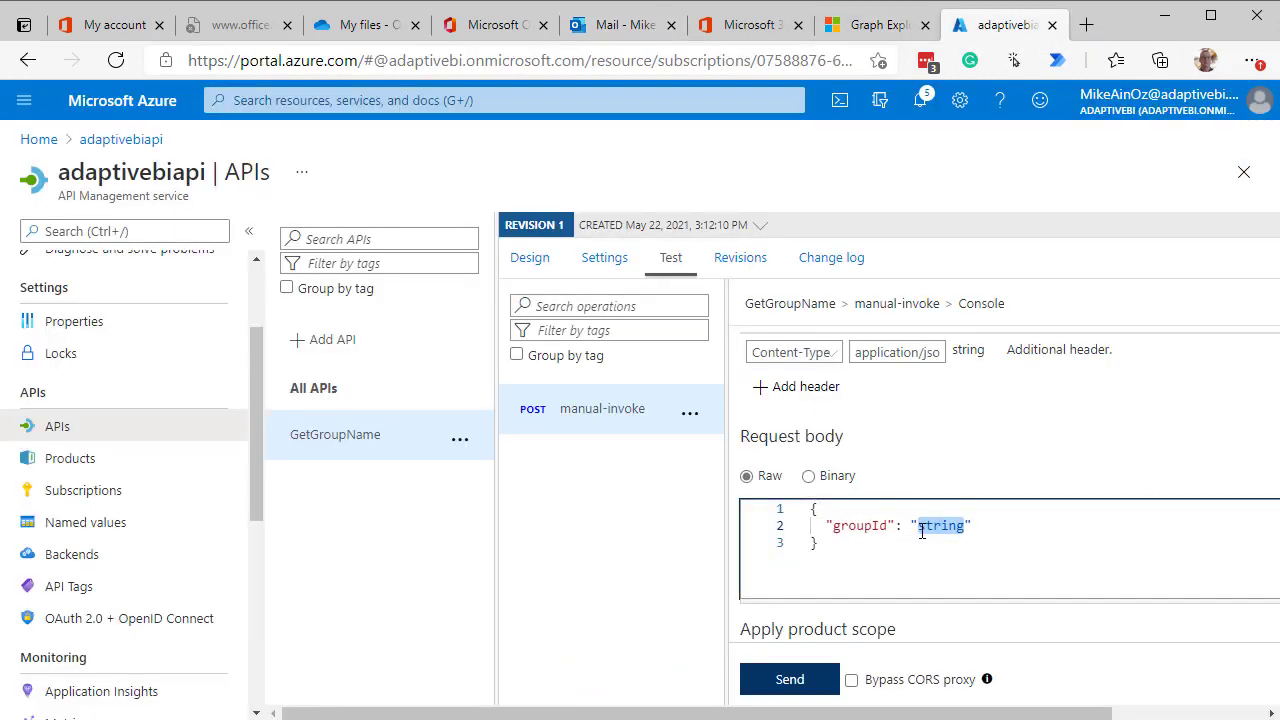
{"action": "key", "text": "ctrl+v"}
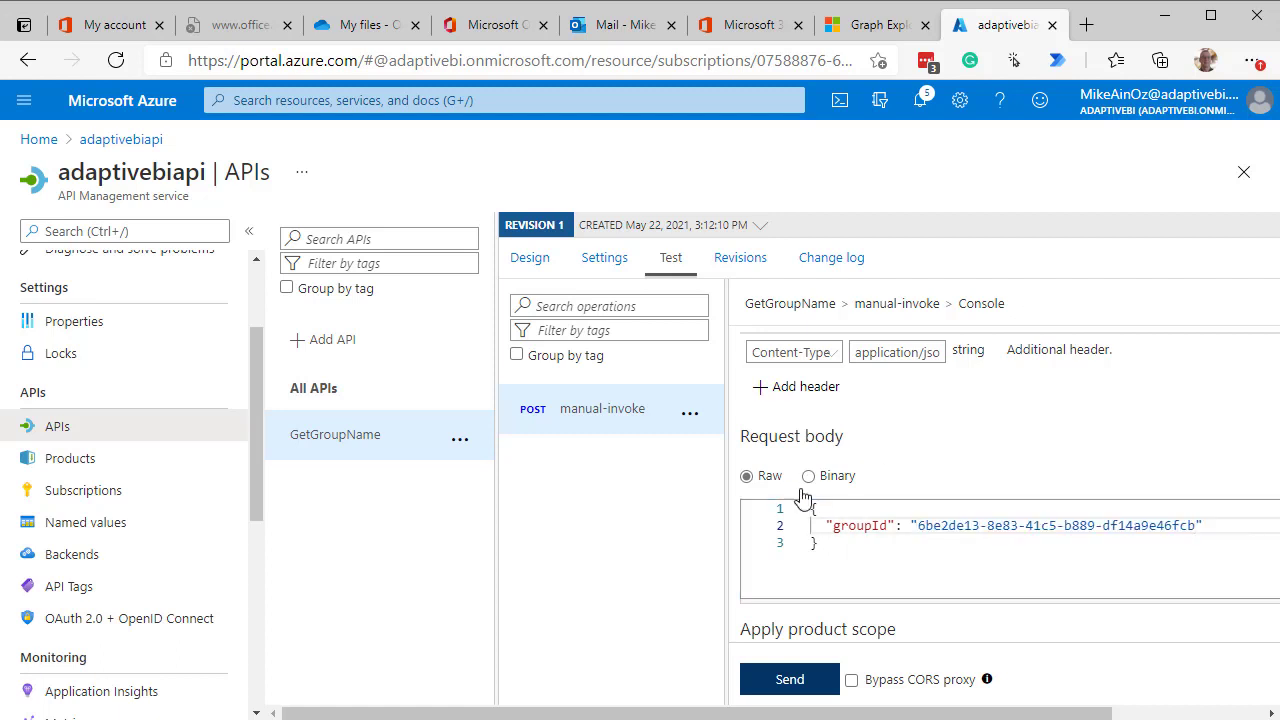
- Send the manual-invoke test request and review the HTTP response headers and returned group details
{"action": "left_click", "coordinate": [790, 680]}
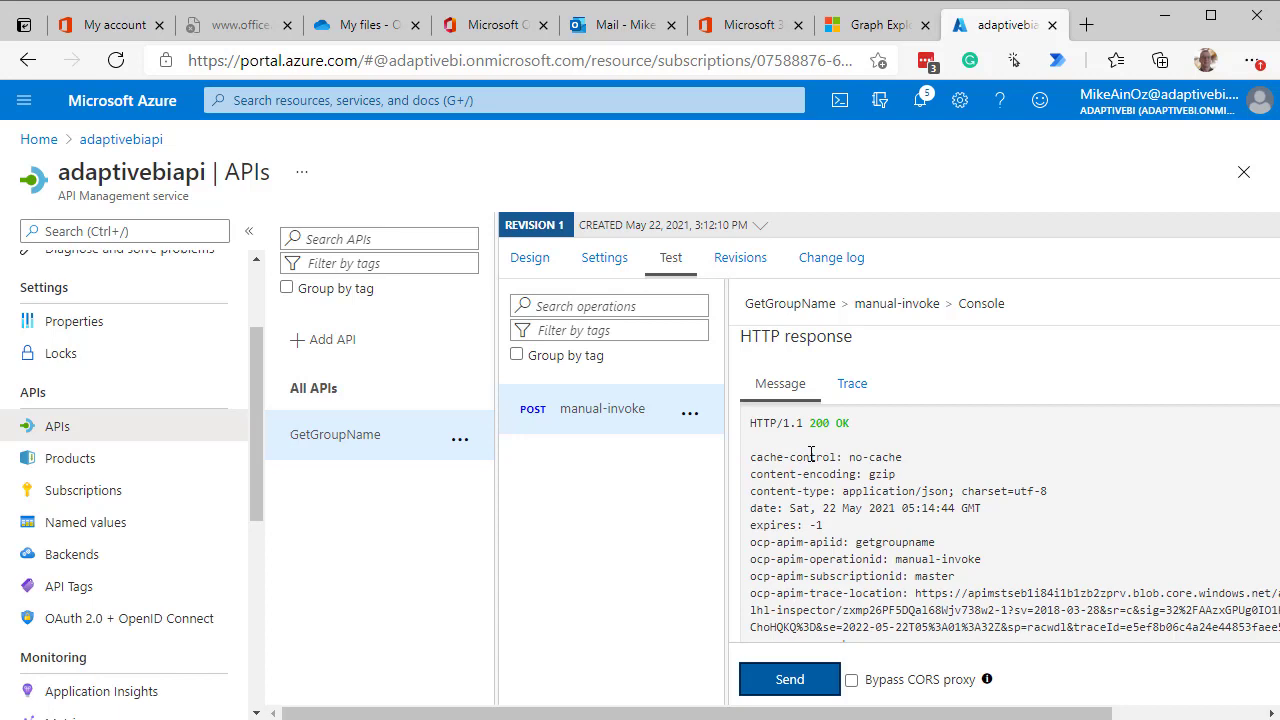
{"action": "scroll", "coordinate": [882, 530], "scroll_direction": "down", "scroll_amount": 5}
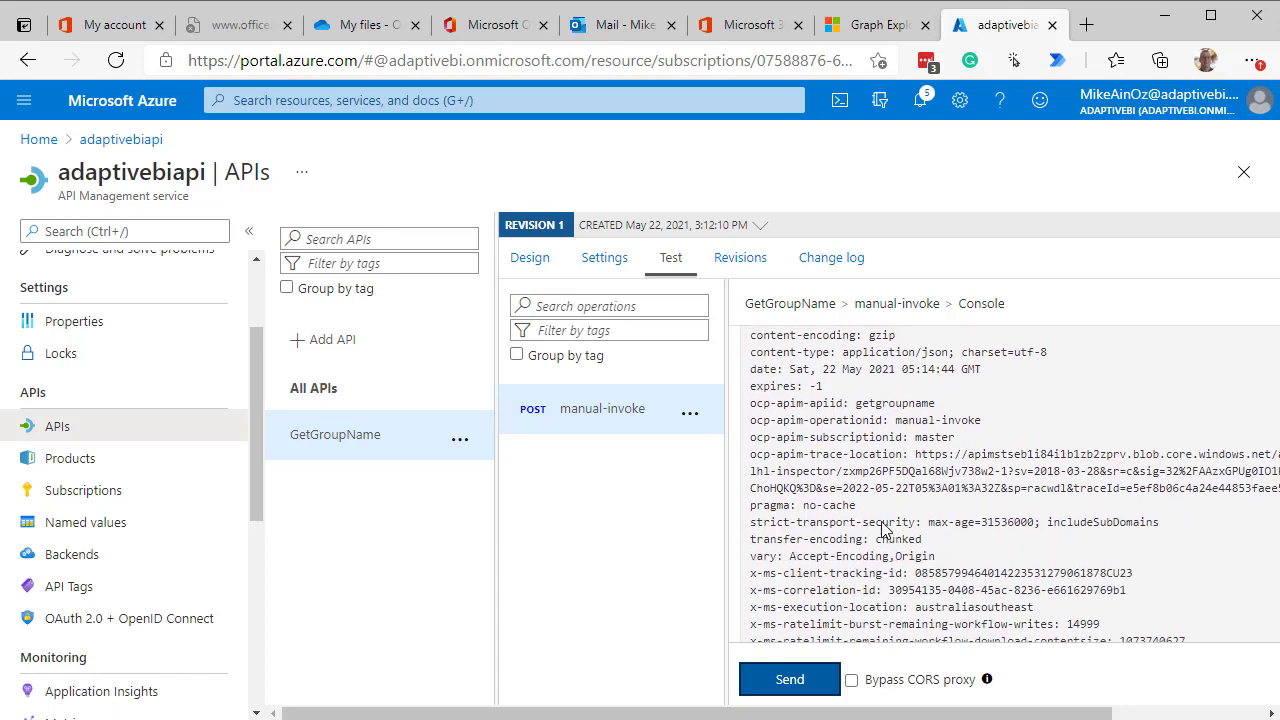
{"action": "scroll", "coordinate": [882, 530], "scroll_direction": "down", "scroll_amount": 7}
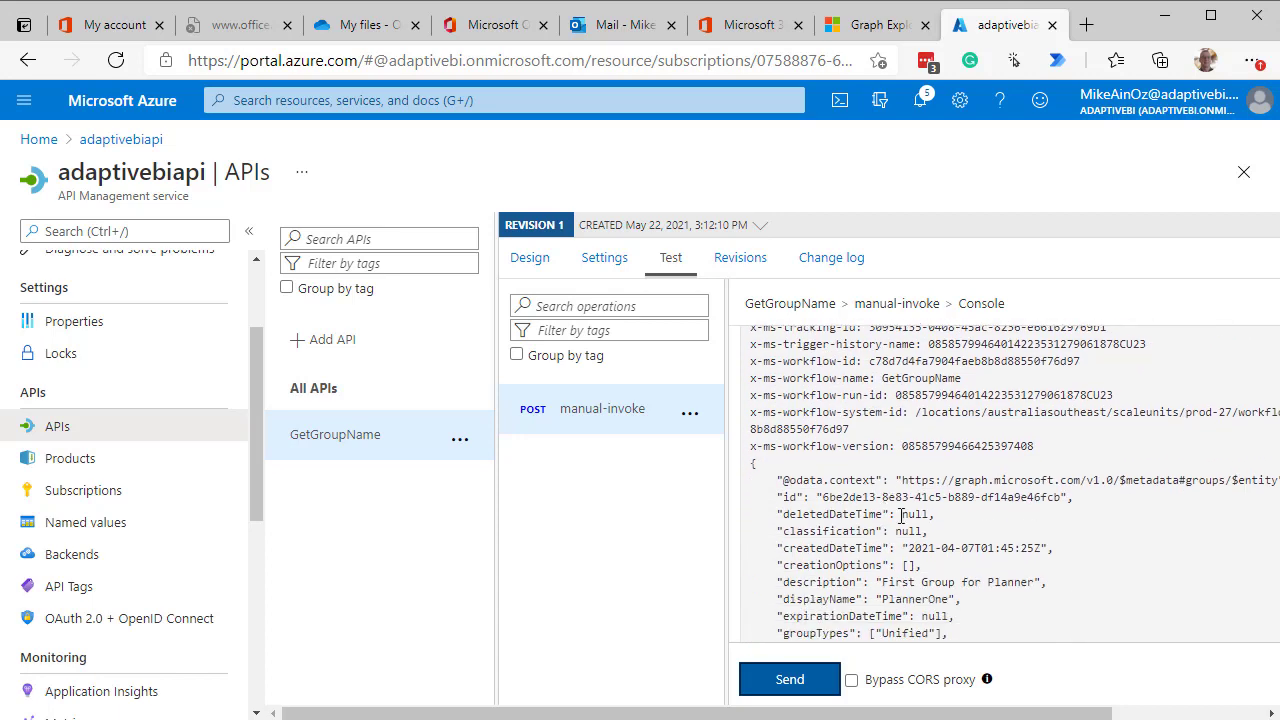
{"action": "scroll", "coordinate": [990, 487], "scroll_direction": "down", "scroll_amount": 2}
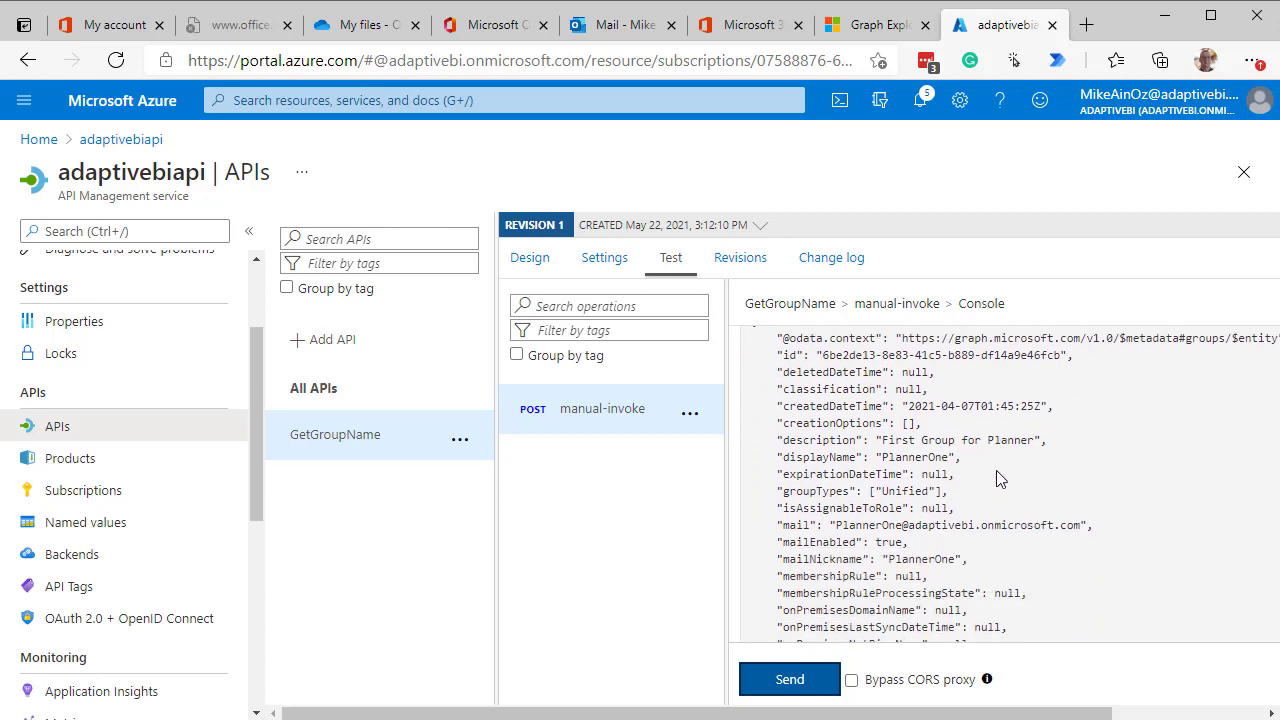
{"action": "scroll", "coordinate": [959, 461], "scroll_direction": "down", "scroll_amount": 4}
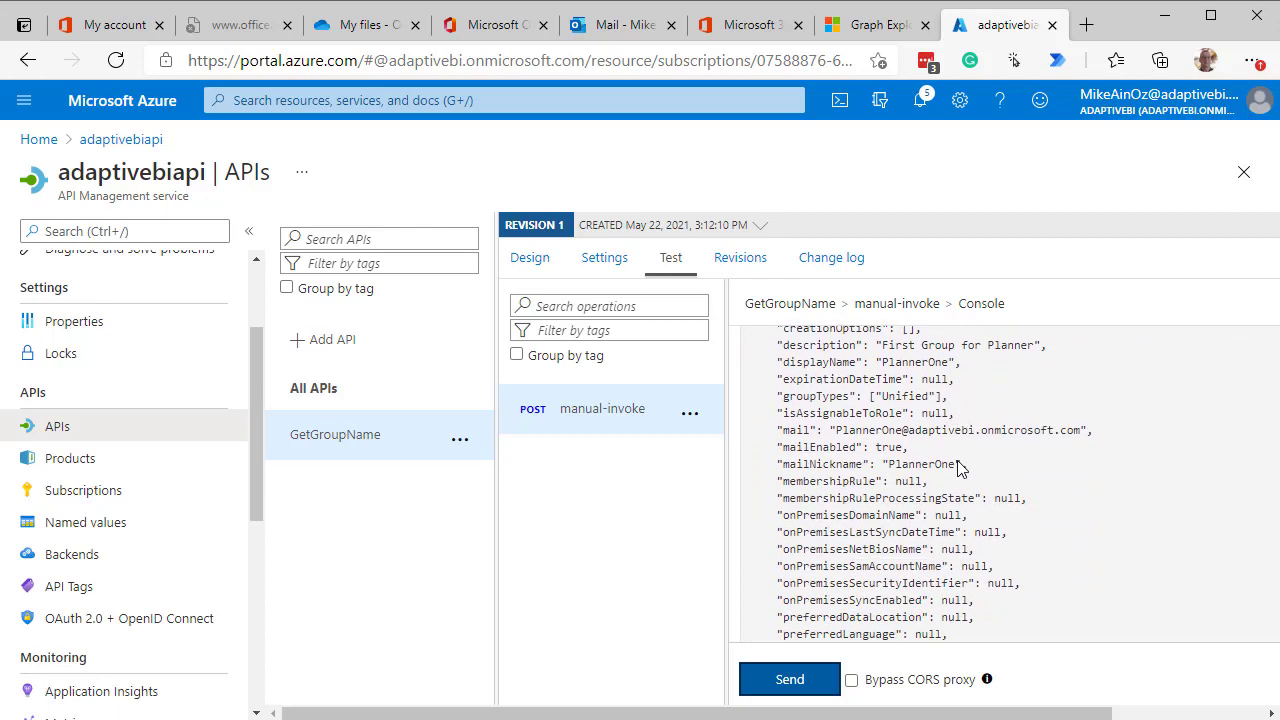
{"action": "scroll", "coordinate": [959, 461], "scroll_direction": "up", "scroll_amount": 8}
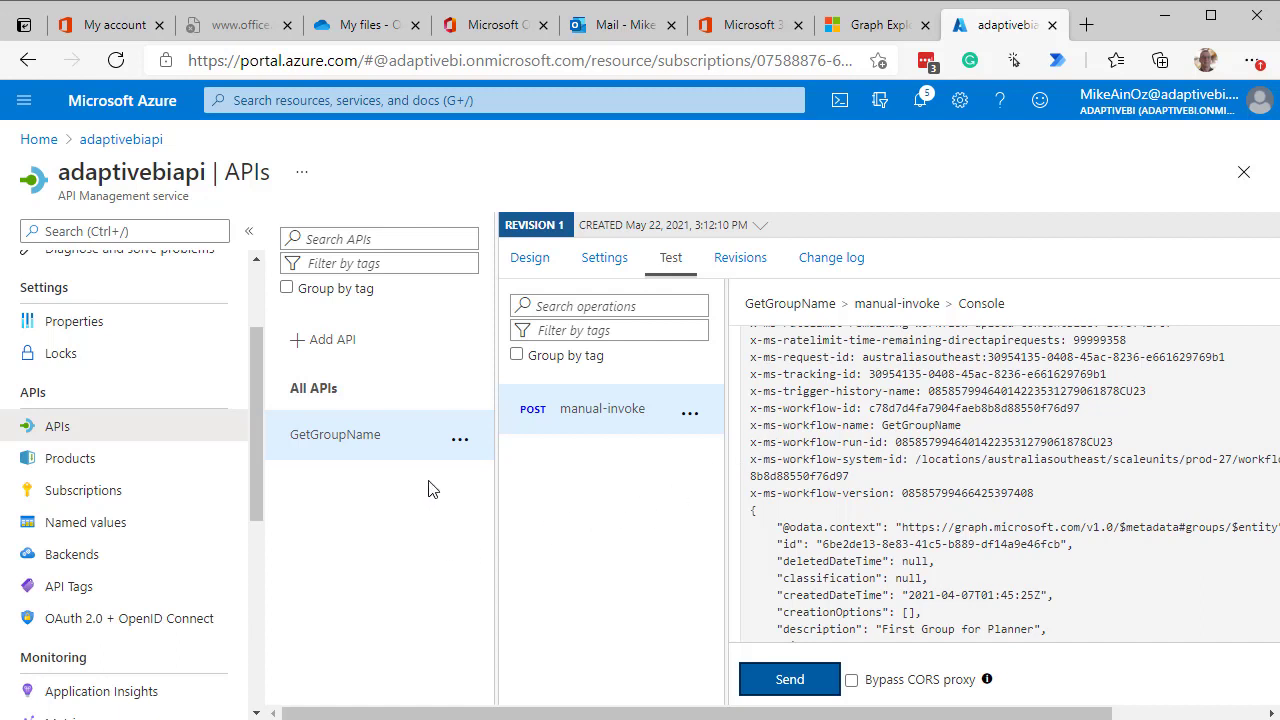
- Change the manual-invoke operation's frontend URL to /resource in the API design and save it
{"action": "left_click", "coordinate": [527, 255]}
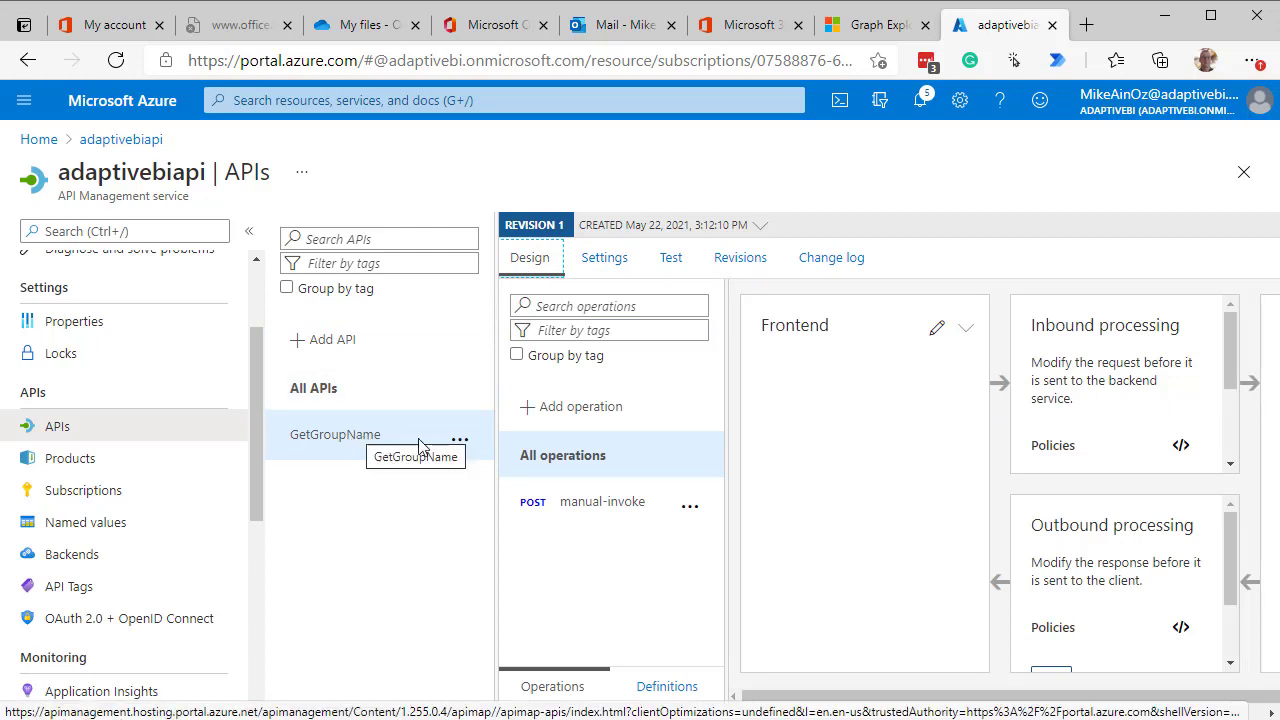
{"action": "left_click", "coordinate": [566, 505]}
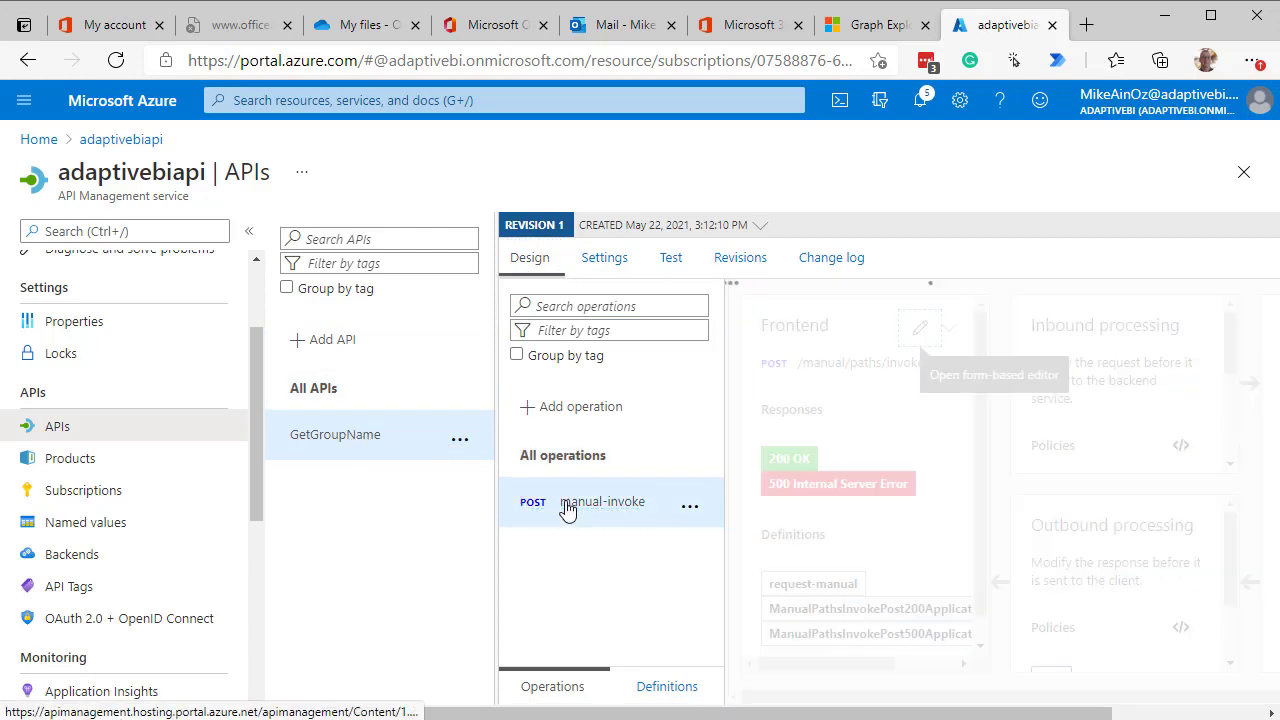
{"action": "left_click", "coordinate": [919, 330]}
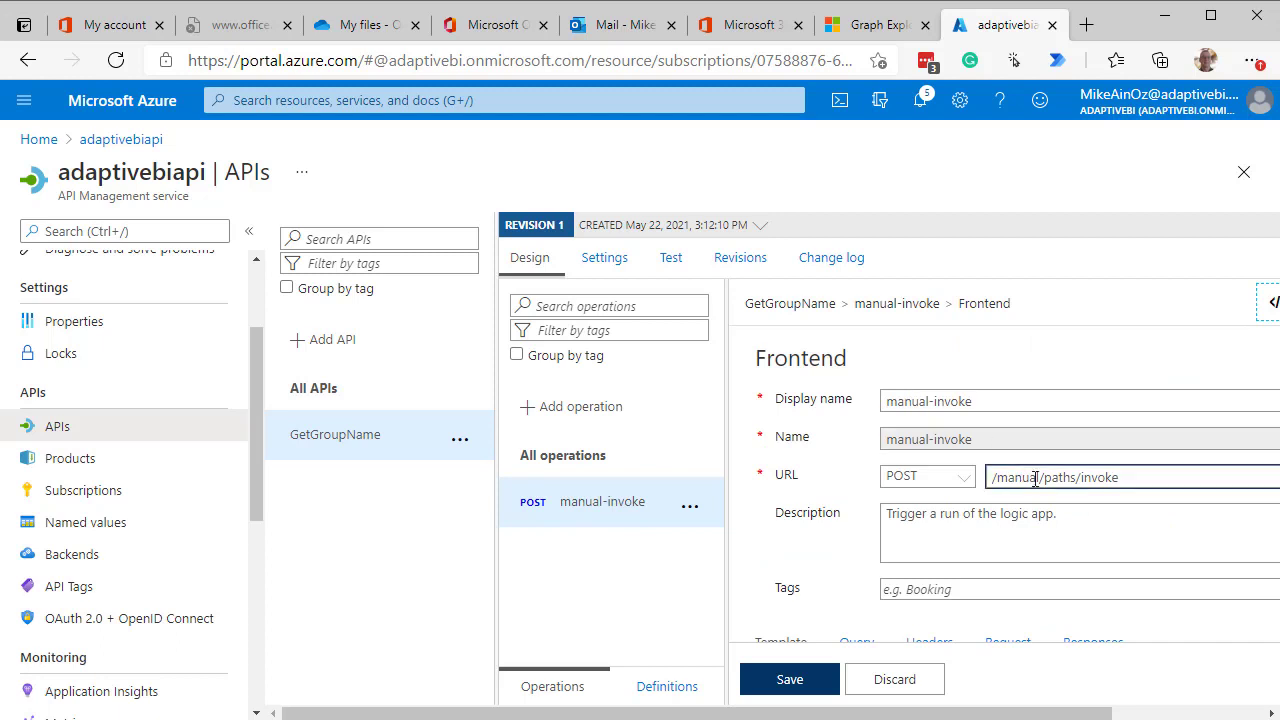
{"action": "left_click", "coordinate": [1117, 477]}
{"action": "key", "text": "BackSpace"}
{"action": "key", "text": "BackSpace"}
{"action": "key", "text": "BackSpace"}
{"action": "key", "text": "BackSpace"}
{"action": "key", "text": "BackSpace"}
{"action": "key", "text": "BackSpace"}
{"action": "key", "text": "BackSpace"}
{"action": "key", "text": "BackSpace"}
{"action": "key", "text": "BackSpace"}
{"action": "key", "text": "BackSpace"}
{"action": "key", "text": "BackSpace"}
{"action": "key", "text": "BackSpace"}
{"action": "key", "text": "BackSpace"}
{"action": "key", "text": "BackSpace"}
{"action": "key", "text": "BackSpace"}
{"action": "key", "text": "BackSpace"}
{"action": "key", "text": "BackSpace"}
{"action": "type", "text": "/resource"}
{"action": "left_click", "coordinate": [777, 684]}
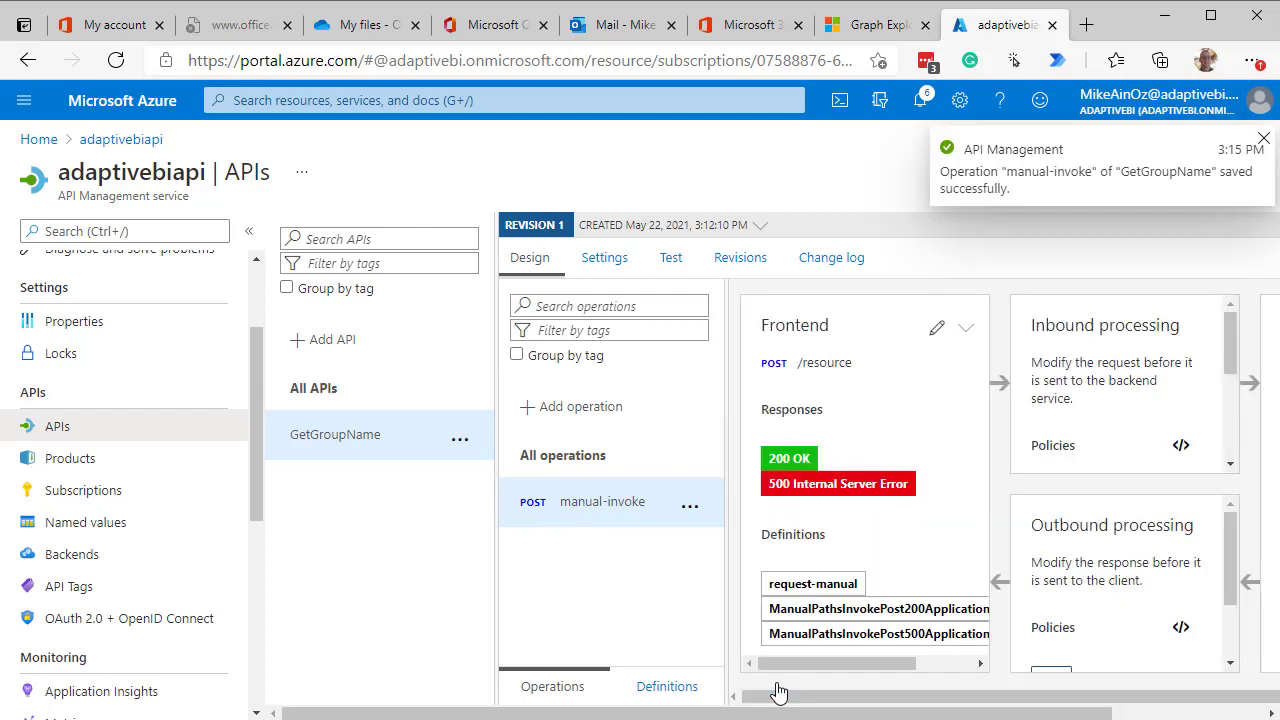
- Check the request URL of the manual-invoke operation in the test console
{"action": "left_click", "coordinate": [680, 268]}
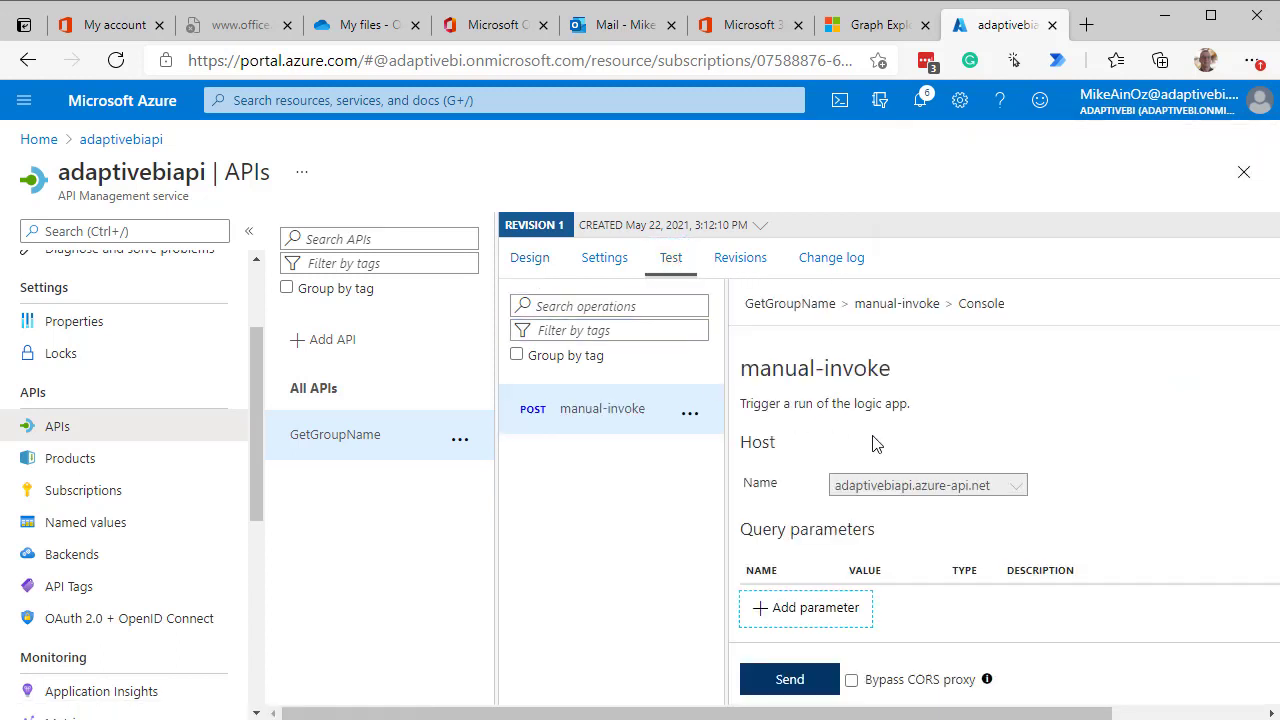
{"action": "scroll", "coordinate": [897, 453], "scroll_direction": "down", "scroll_amount": 5}
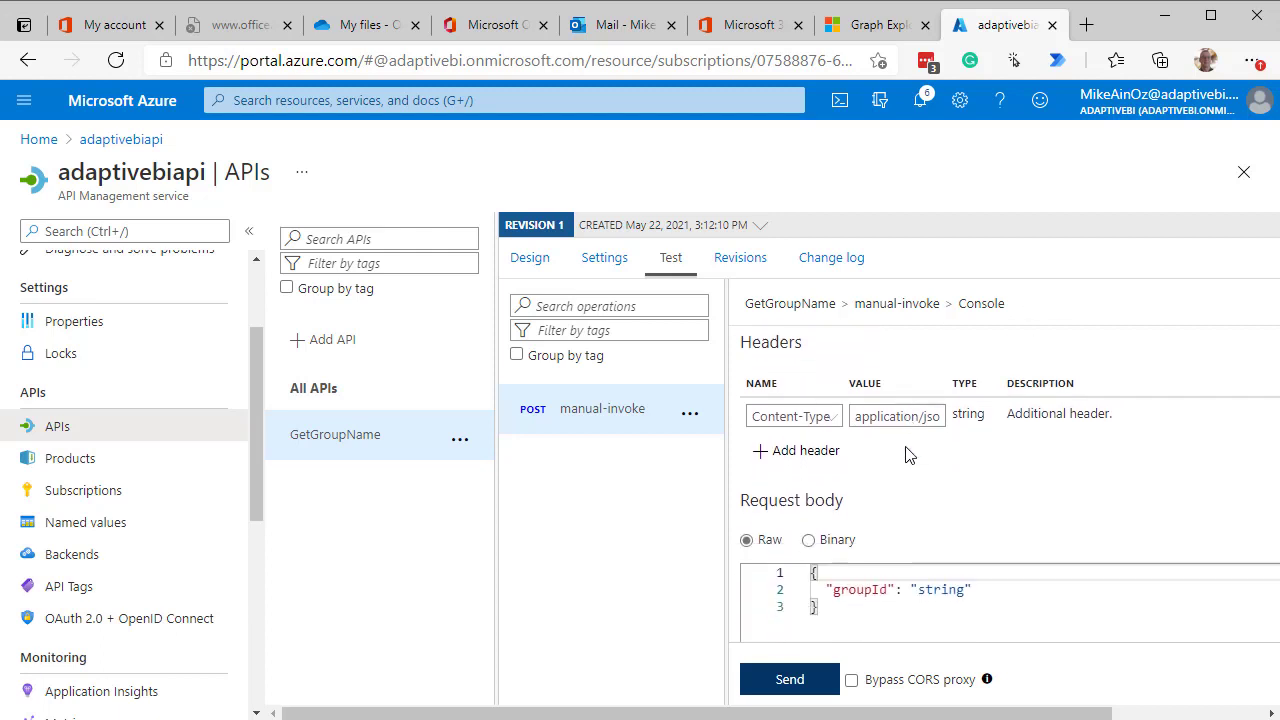
{"action": "scroll", "coordinate": [907, 455], "scroll_direction": "down", "scroll_amount": 2}
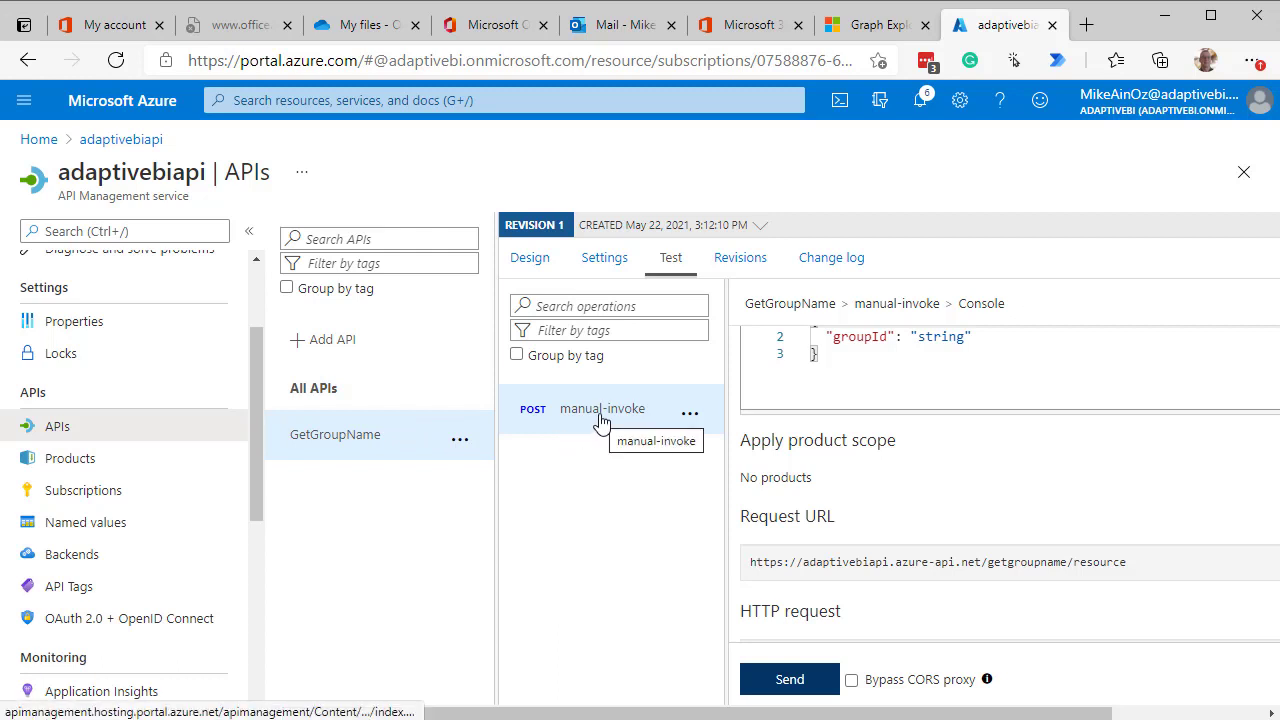
- Set the manual-invoke operation's frontend display name to resource, save it, and collapse the service's navigation menu
{"action": "left_click", "coordinate": [537, 258]}
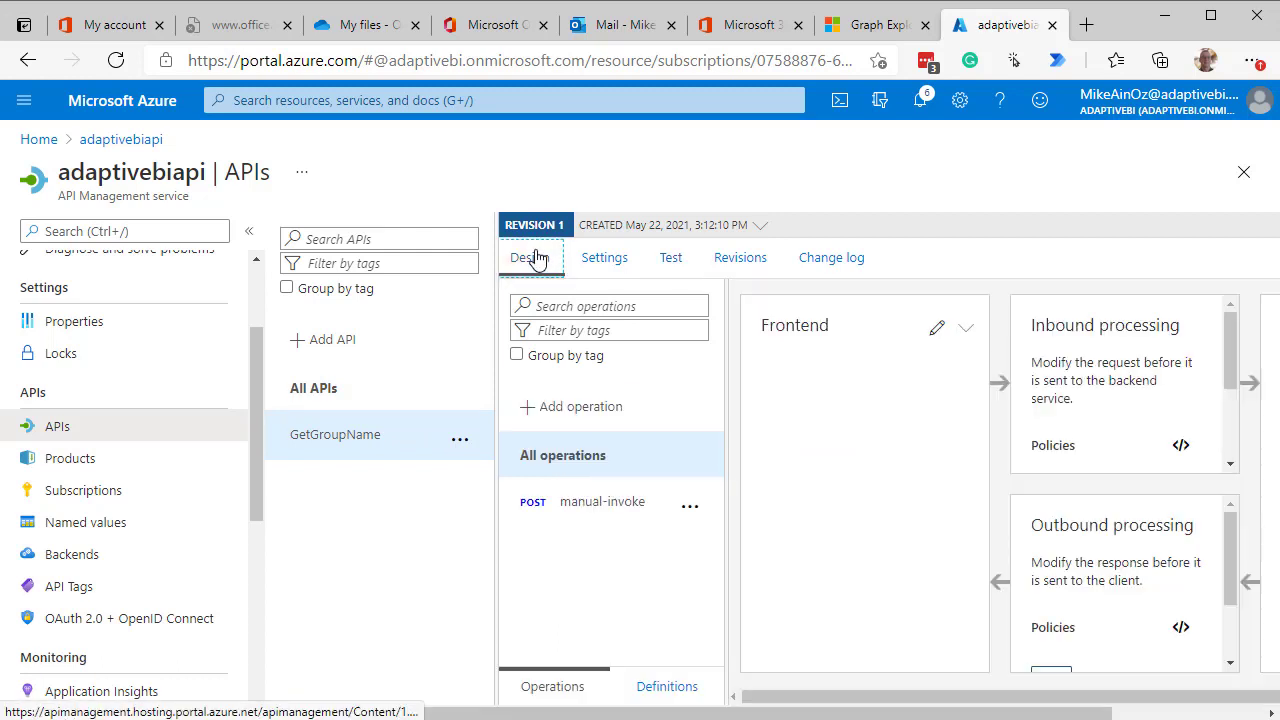
{"action": "left_click", "coordinate": [600, 508]}
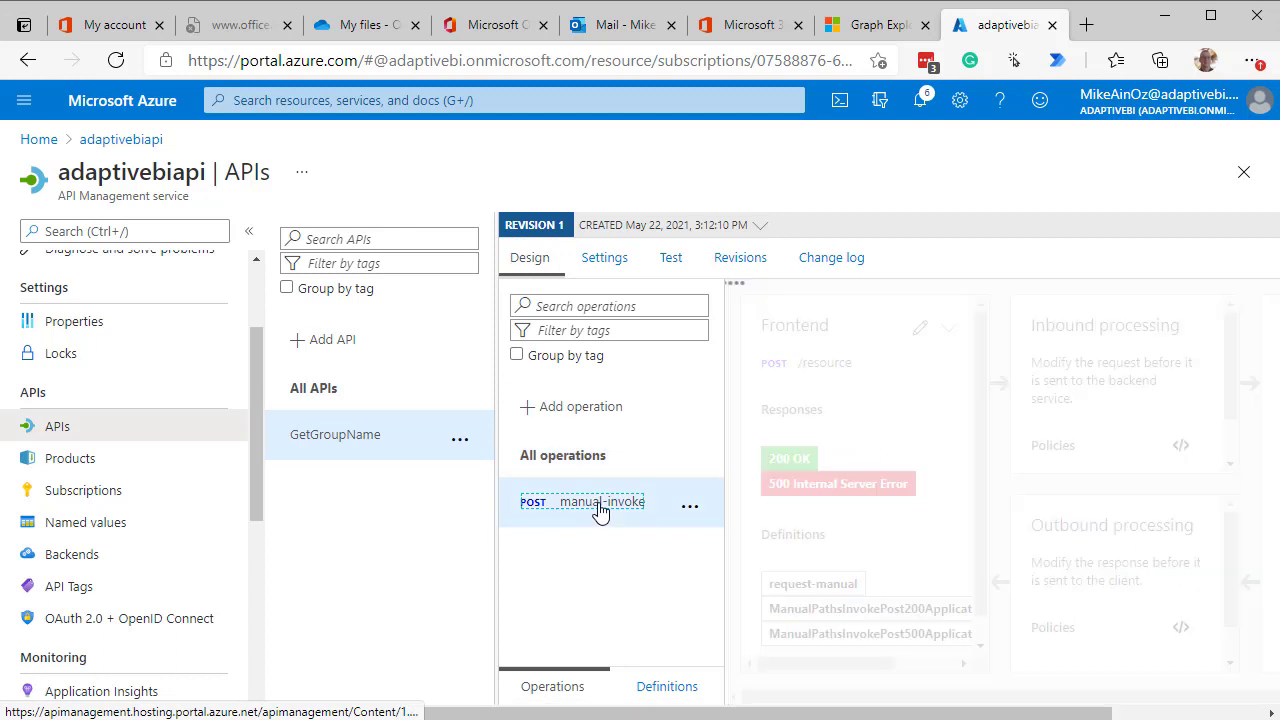
{"action": "left_click", "coordinate": [912, 336]}
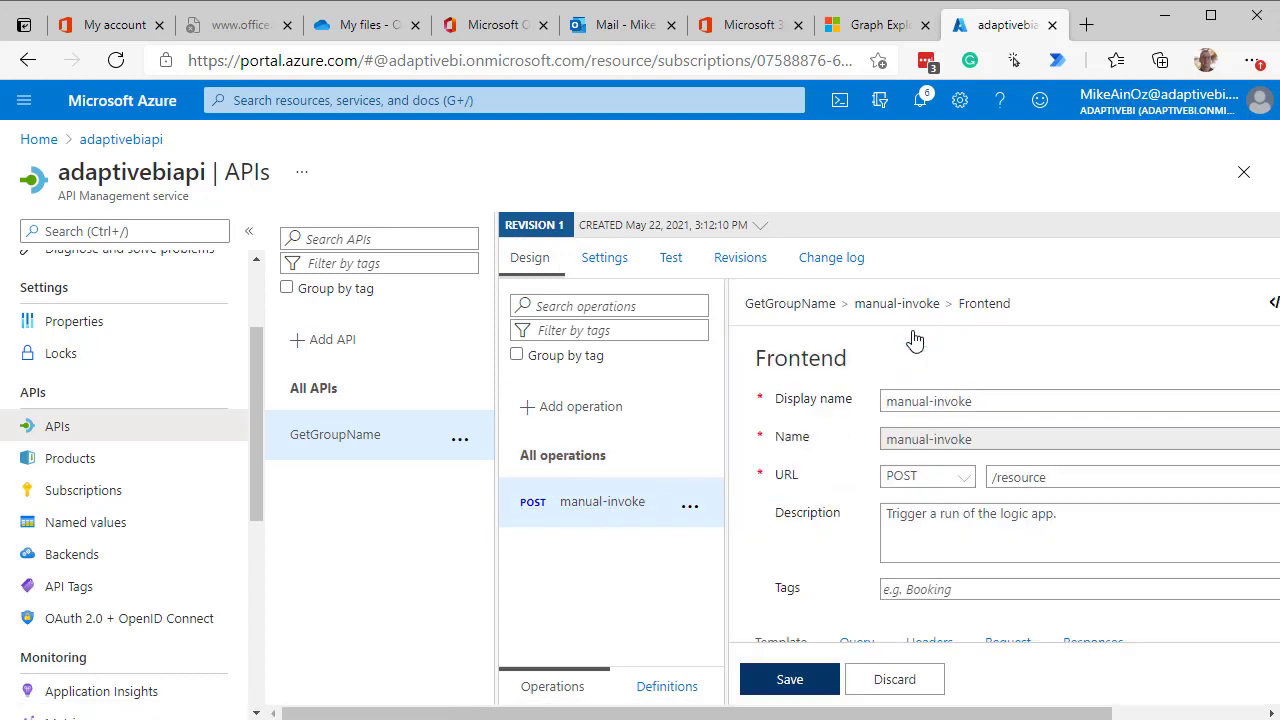
{"action": "left_click", "coordinate": [945, 400]}
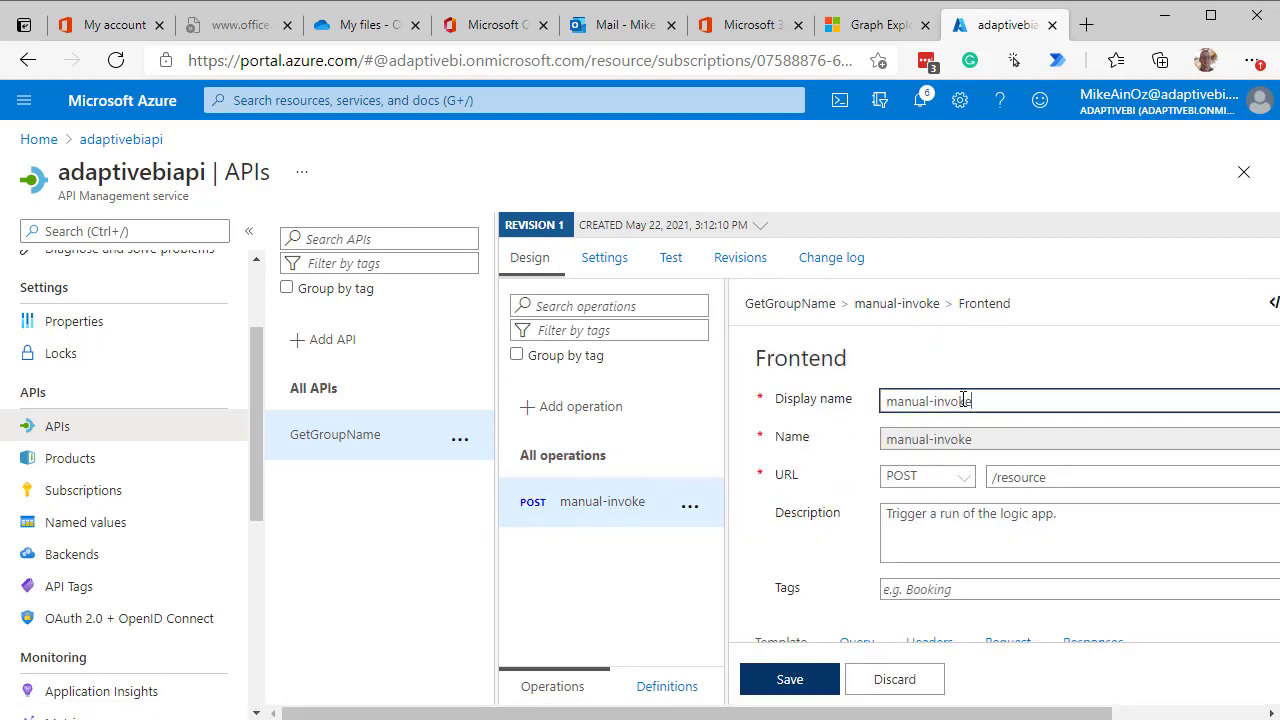
{"action": "left_click_drag", "start_coordinate": [966, 400], "coordinate": [871, 407]}
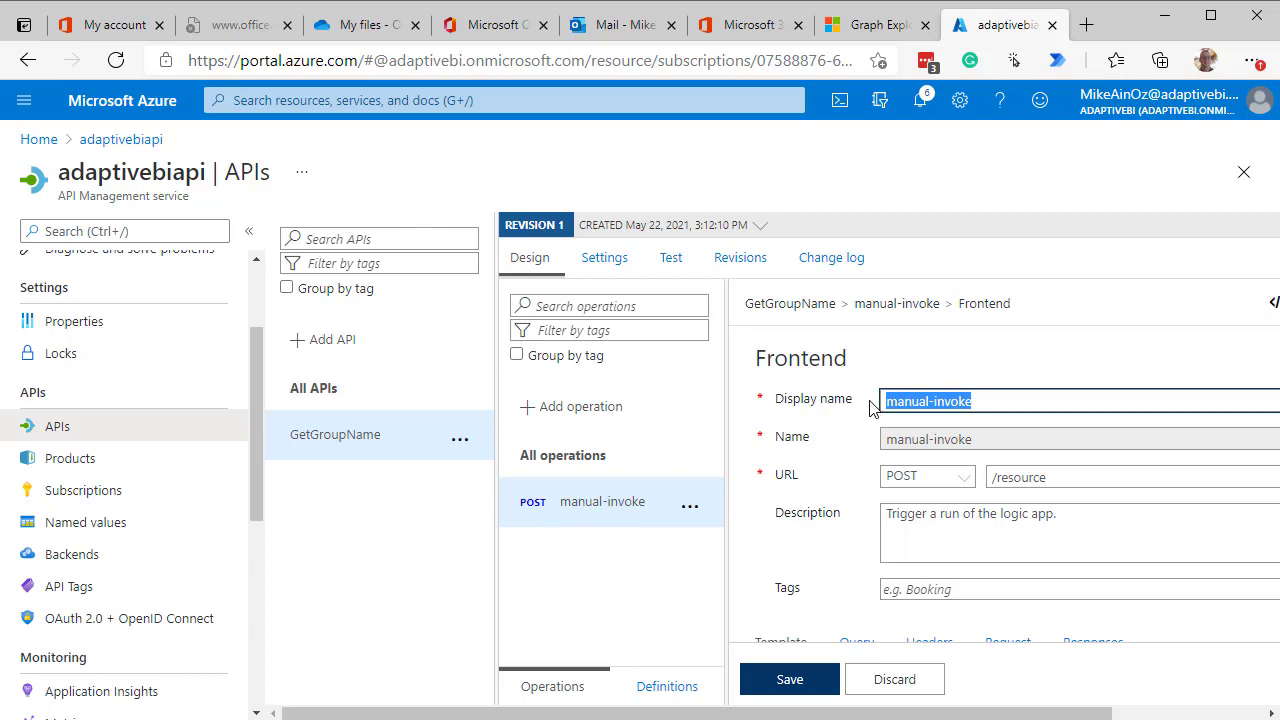
{"action": "type", "text": "resource"}
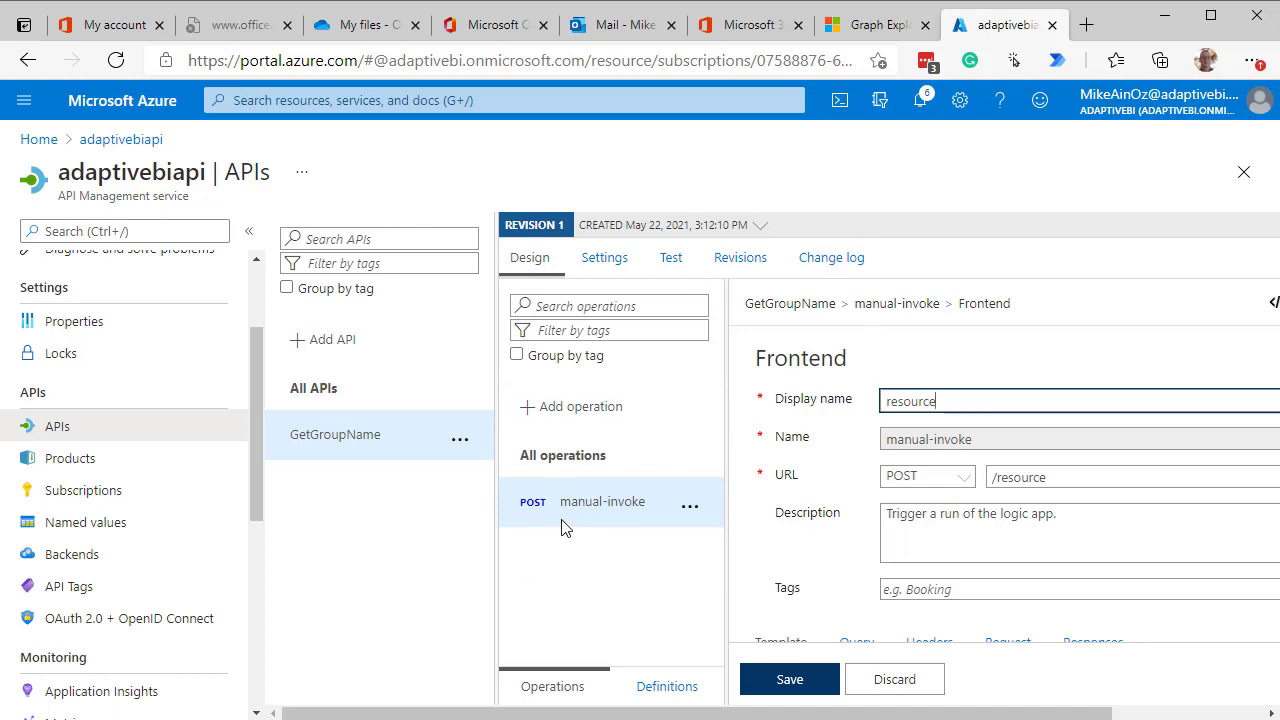
{"action": "left_click", "coordinate": [777, 679]}
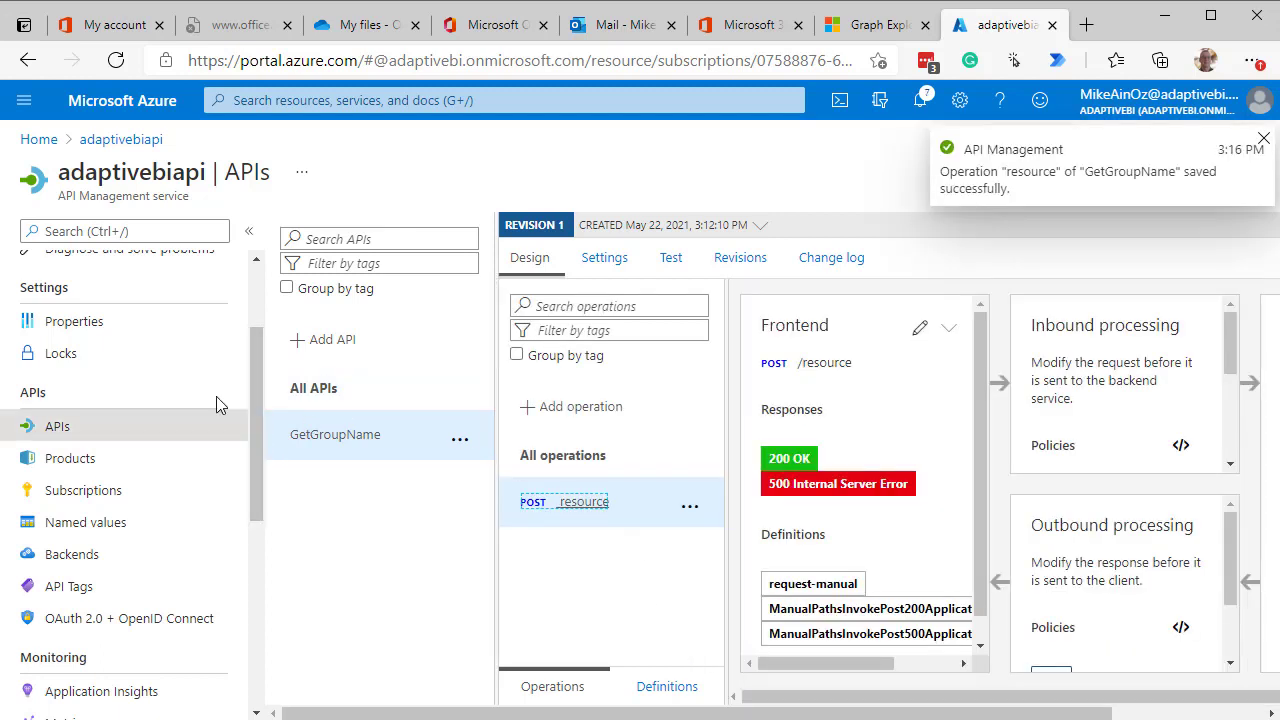
{"action": "left_click", "coordinate": [249, 231]}
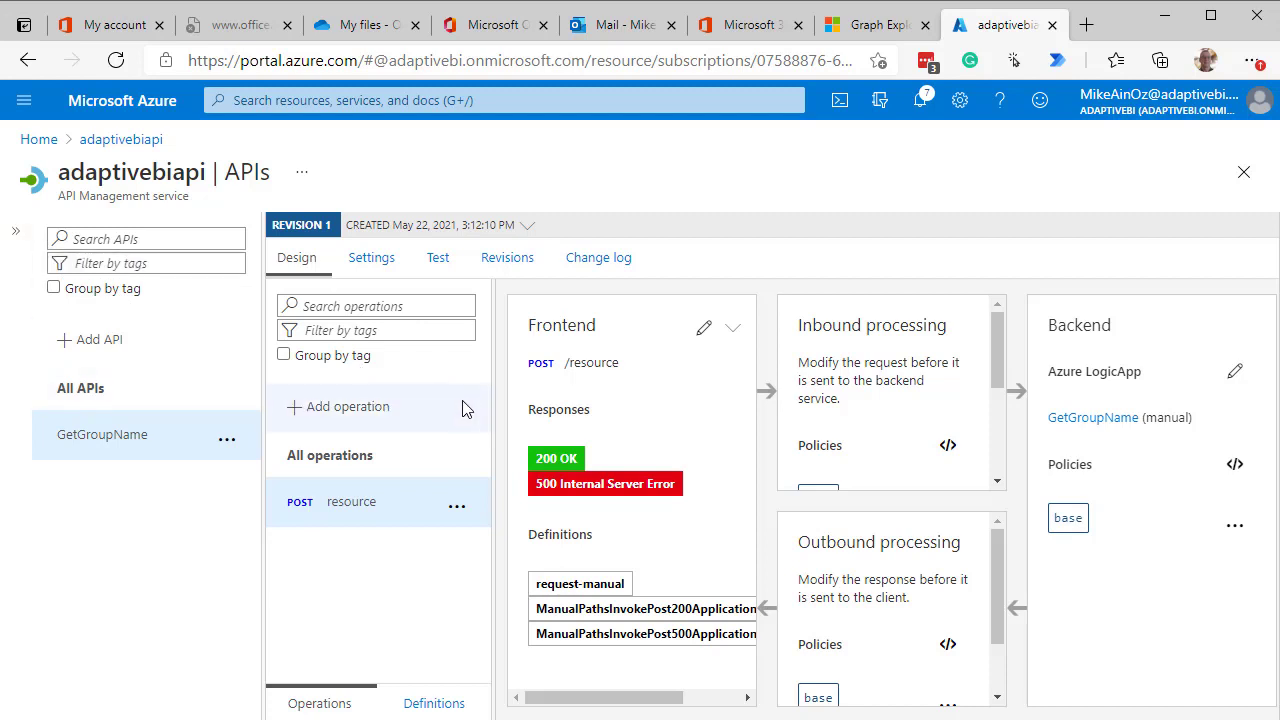
- Clone the POST resource operation of the GetGroupName API and select the clone
{"action": "left_click", "coordinate": [455, 508]}
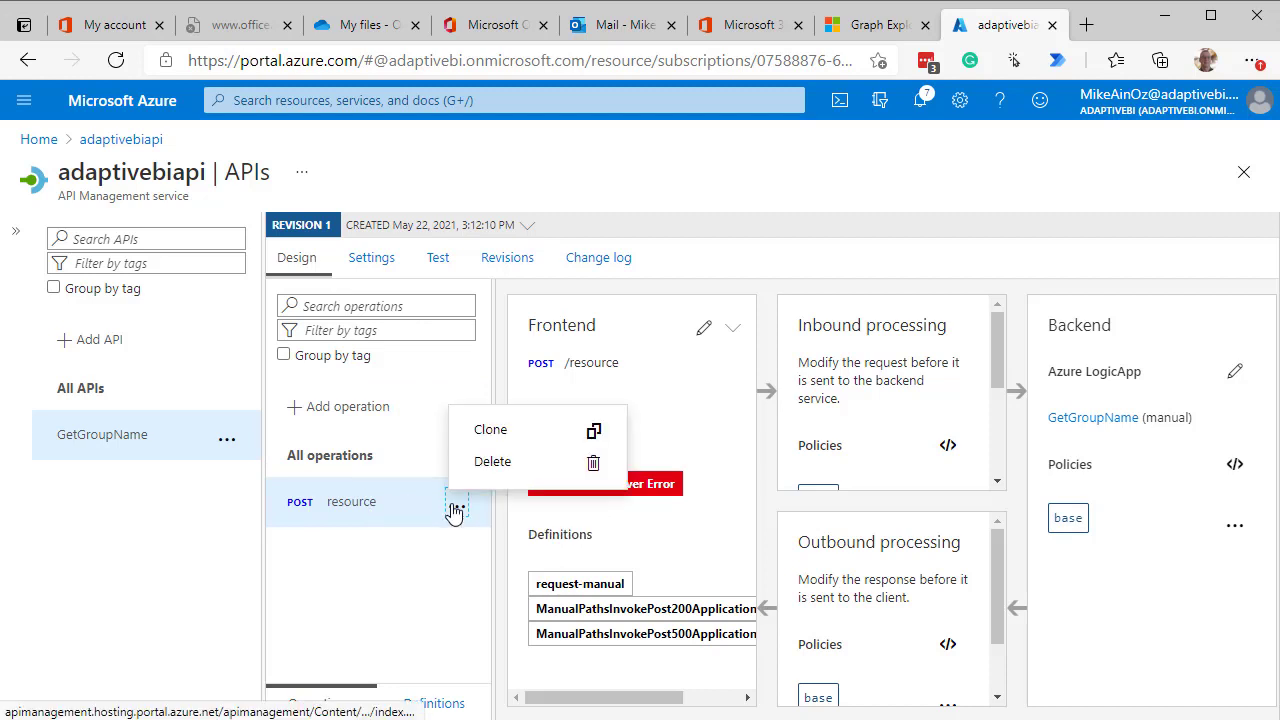
{"action": "left_click", "coordinate": [480, 440]}
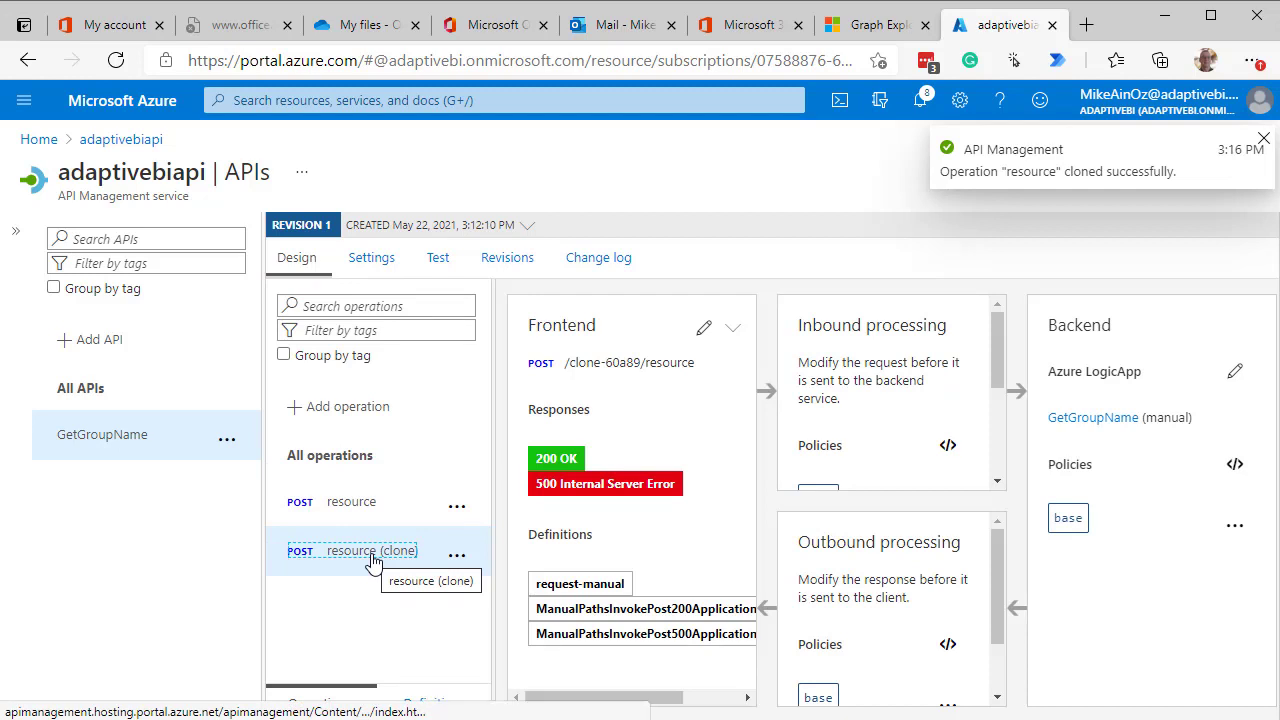
{"action": "left_click", "coordinate": [373, 564]}
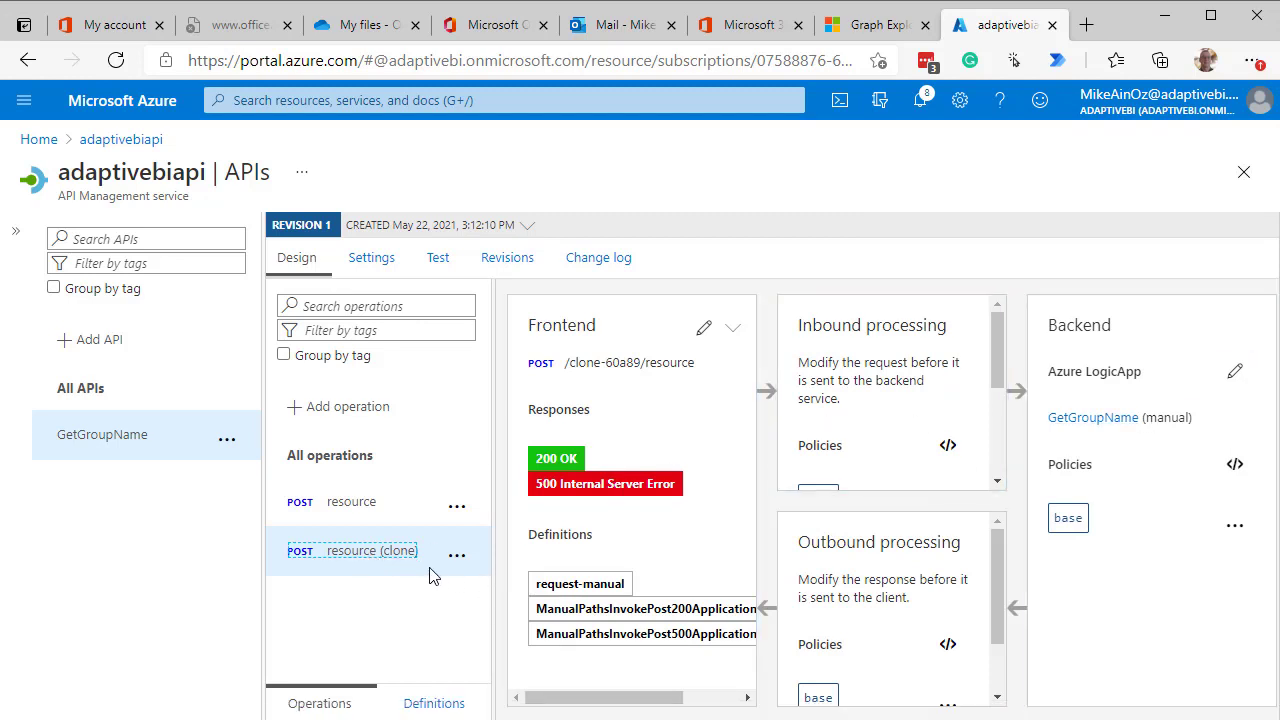
- Change the cloned operation's frontend method to GET and its URL to /resource, and save it
{"action": "left_click", "coordinate": [705, 330]}
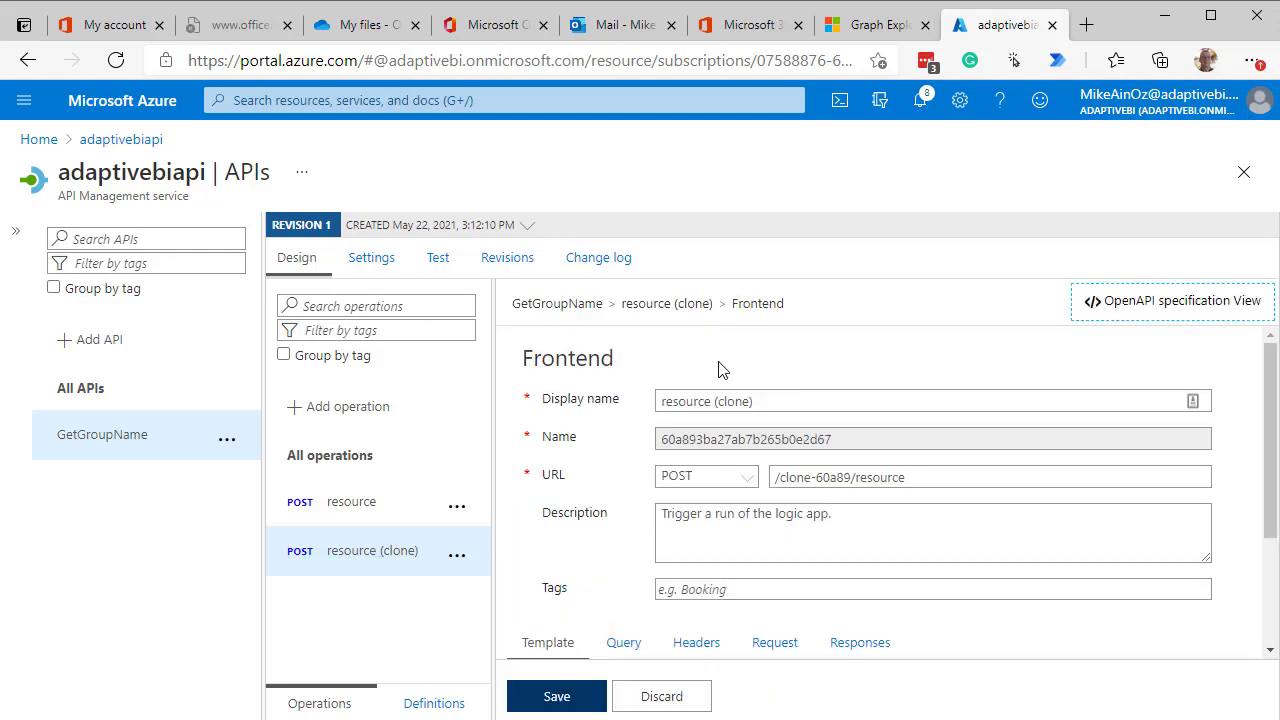
{"action": "left_click", "coordinate": [740, 478]}
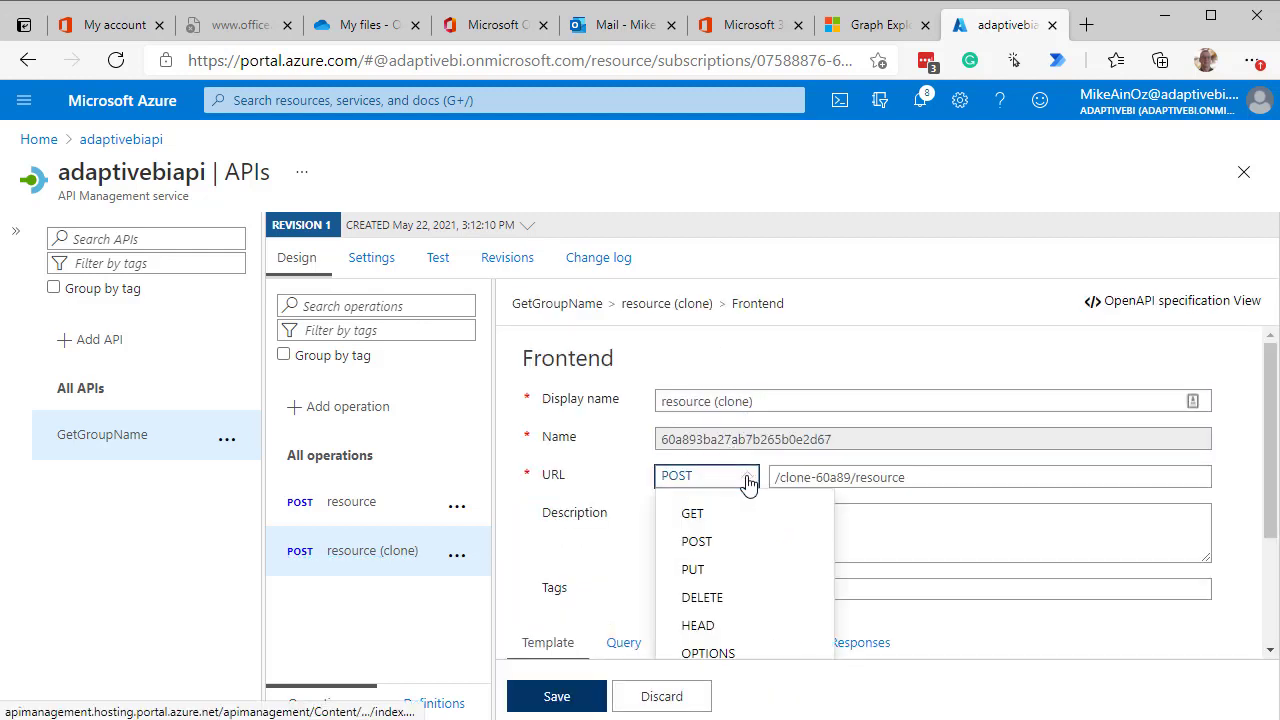
{"action": "left_click", "coordinate": [720, 516]}
{"action": "left_click", "coordinate": [805, 477]}
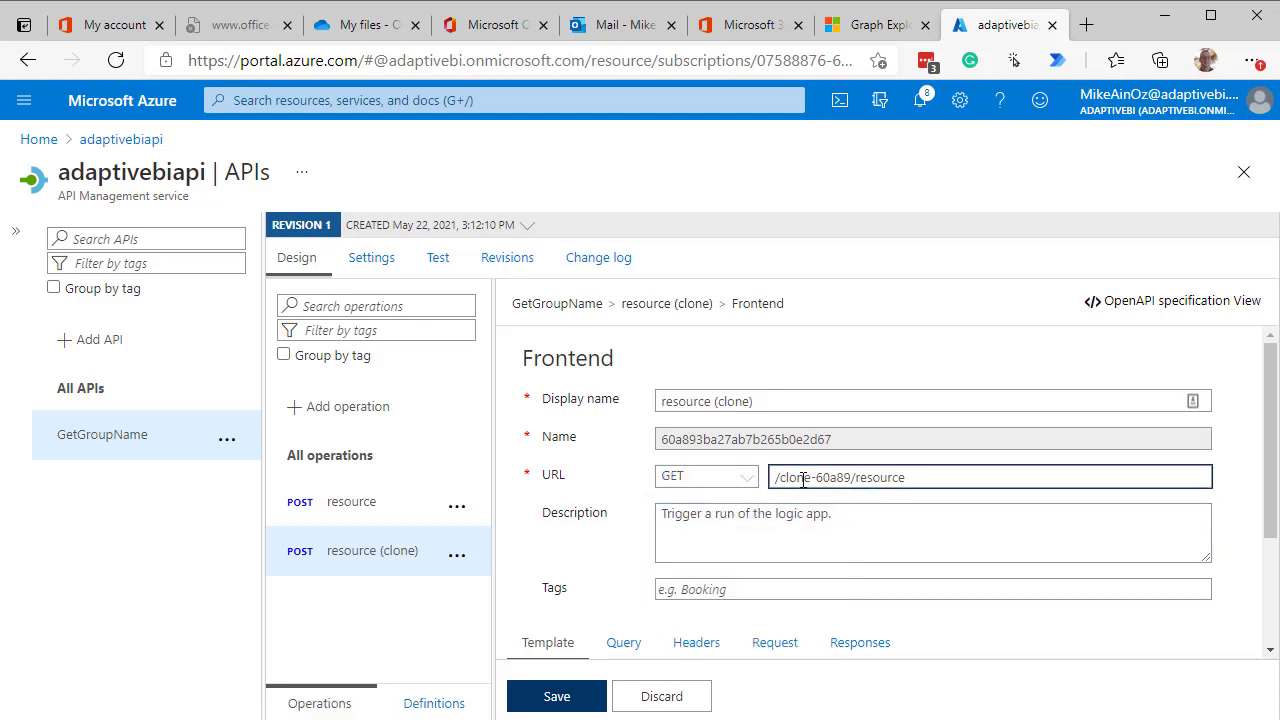
{"action": "left_click_drag", "start_coordinate": [852, 477], "coordinate": [858, 478]}
{"action": "left_click", "coordinate": [852, 477]}
{"action": "key", "text": "BackSpace"}
{"action": "key", "text": "BackSpace"}
{"action": "key", "text": "BackSpace"}
{"action": "key", "text": "BackSpace"}
{"action": "key", "text": "BackSpace"}
{"action": "key", "text": "BackSpace"}
{"action": "key", "text": "BackSpace"}
{"action": "key", "text": "BackSpace"}
{"action": "key", "text": "BackSpace"}
{"action": "key", "text": "BackSpace"}
{"action": "key", "text": "BackSpace"}
{"action": "key", "text": "BackSpace"}
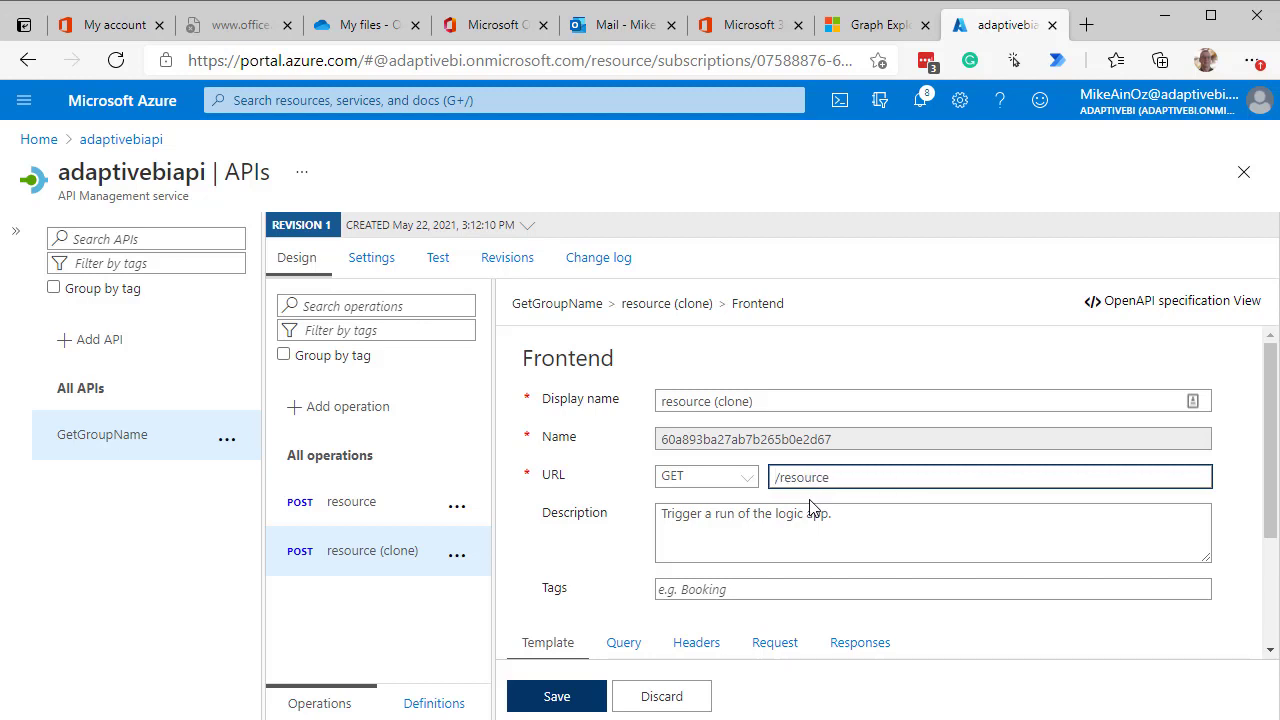
{"action": "left_click", "coordinate": [557, 696]}
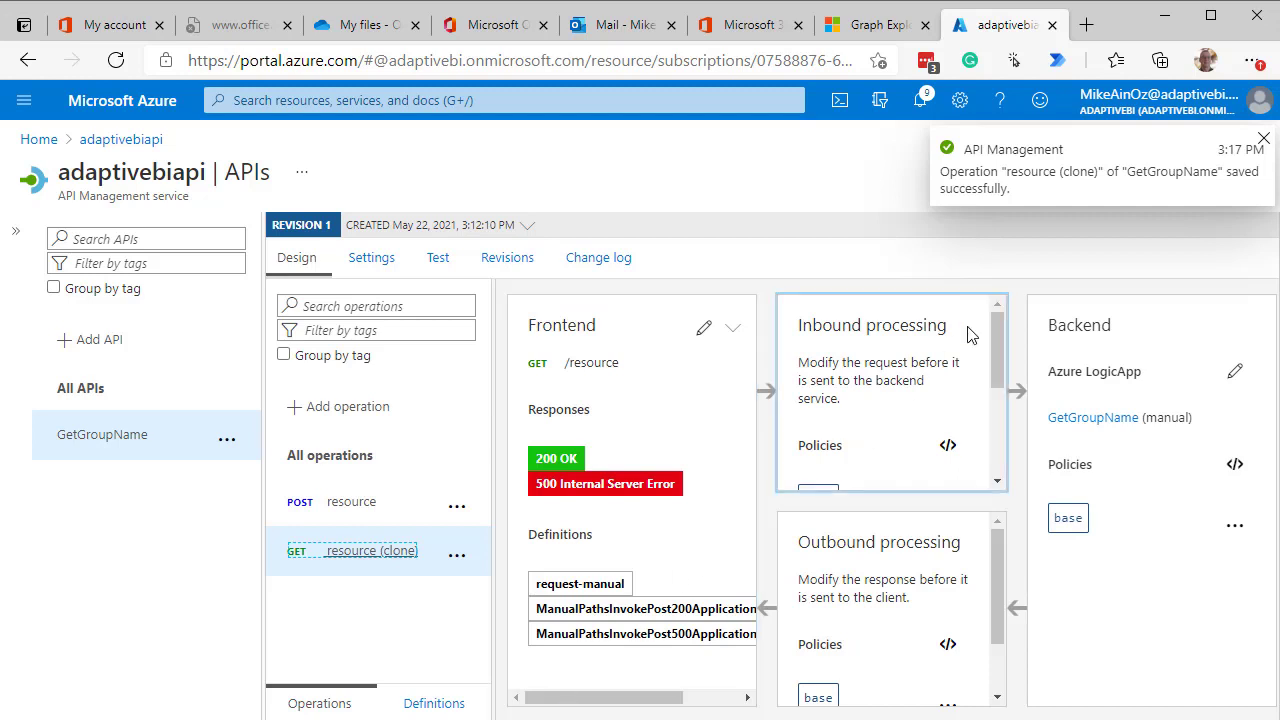
- Add a set-body policy with template none as a new last line of the cloned operation's inbound section
{"action": "mouse_move", "coordinate": [996, 343]}
{"action": "left_mouse_down"}
{"action": "mouse_move", "coordinate": [986, 443]}
{"action": "mouse_move", "coordinate": [988, 334]}
{"action": "left_mouse_up"}
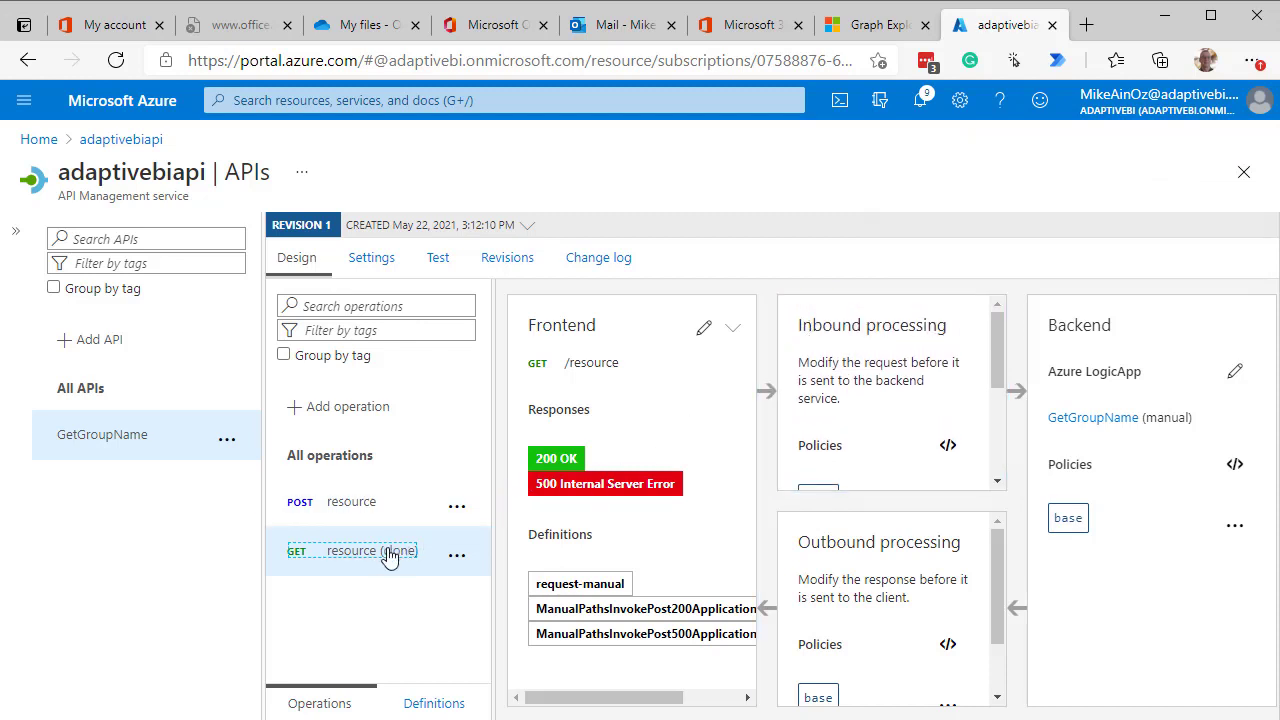
{"action": "left_click", "coordinate": [946, 447]}
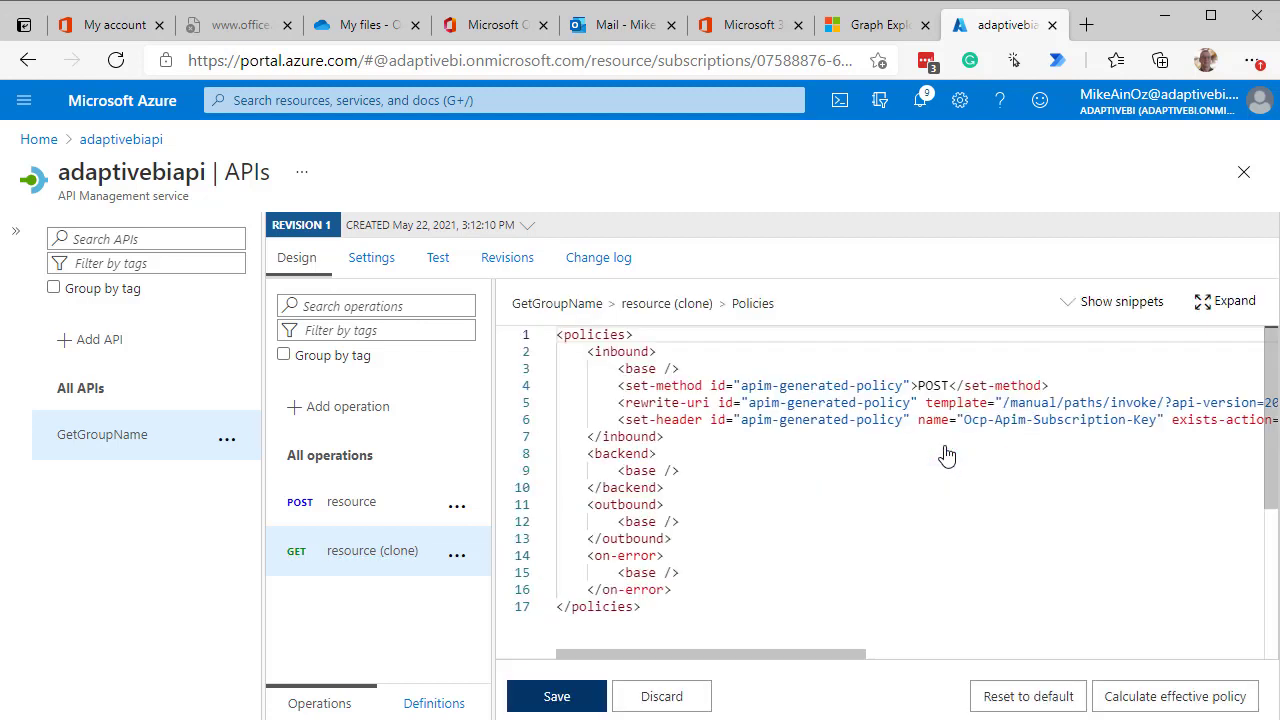
{"action": "left_click", "coordinate": [585, 438]}
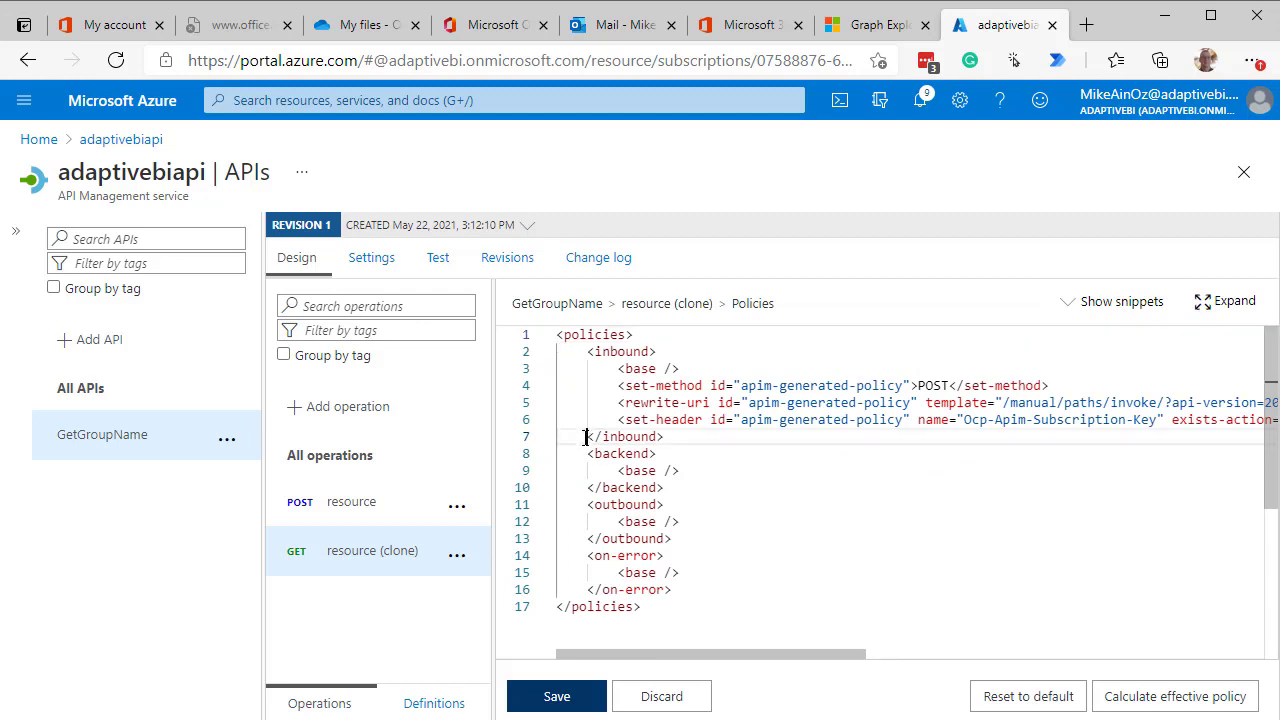
{"action": "key", "text": "Return"}
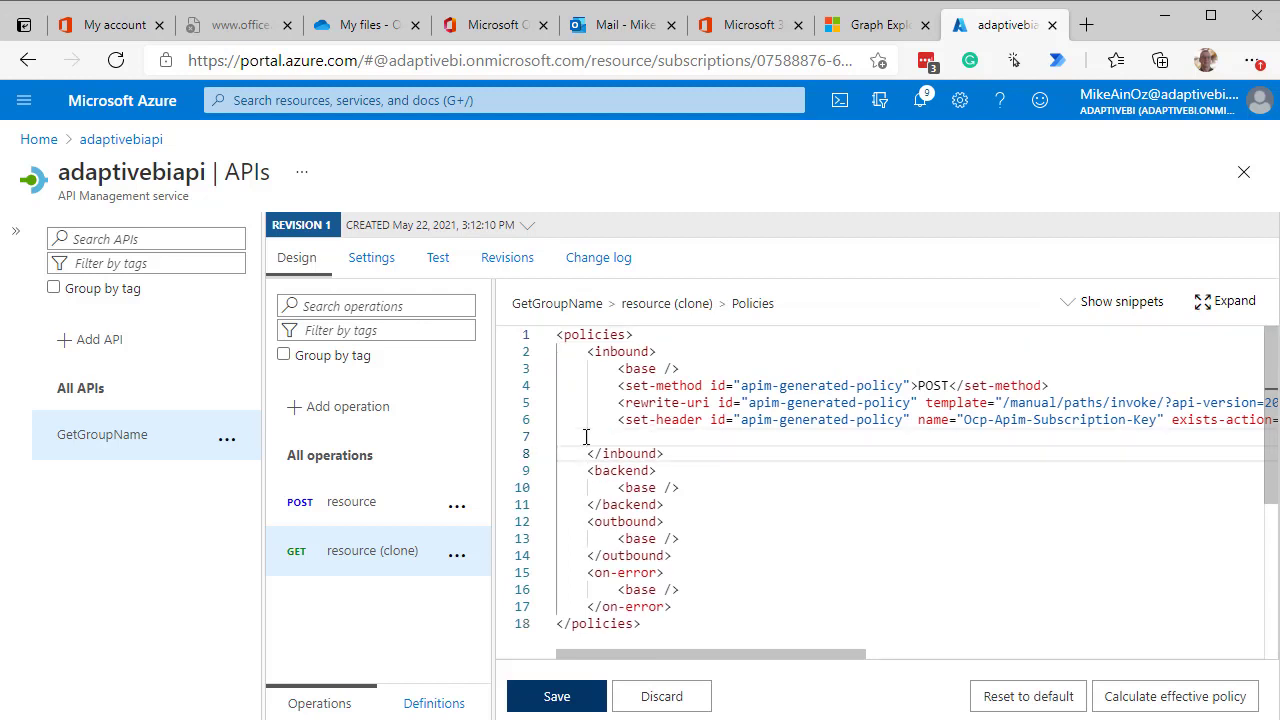
{"action": "left_click", "coordinate": [642, 438]}
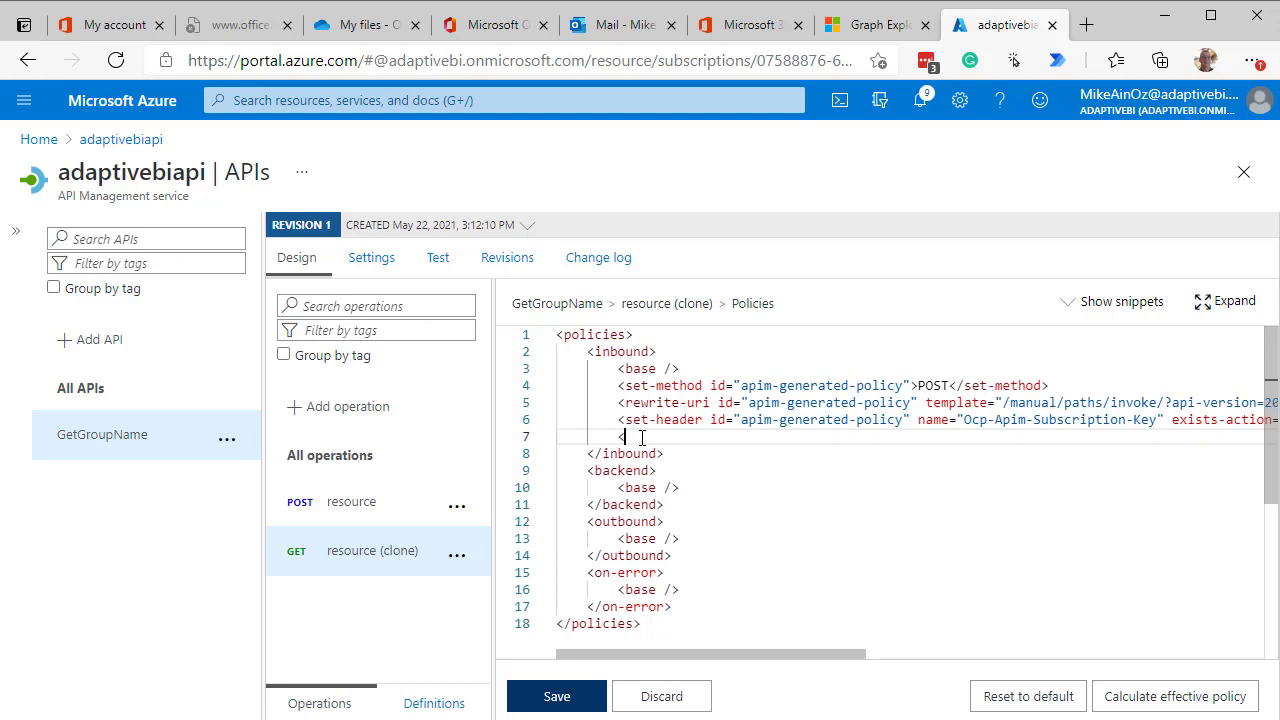
{"action": "type", "text": "<se"}
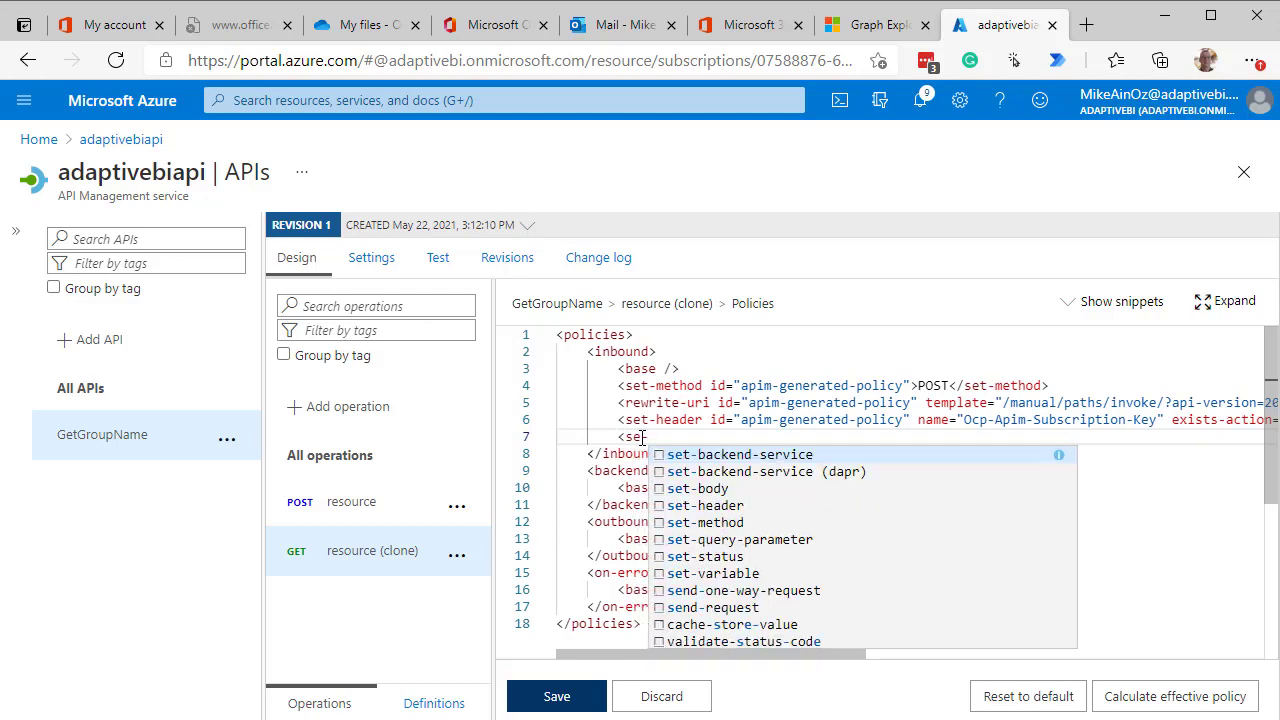
{"action": "type", "text": "t-bo"}
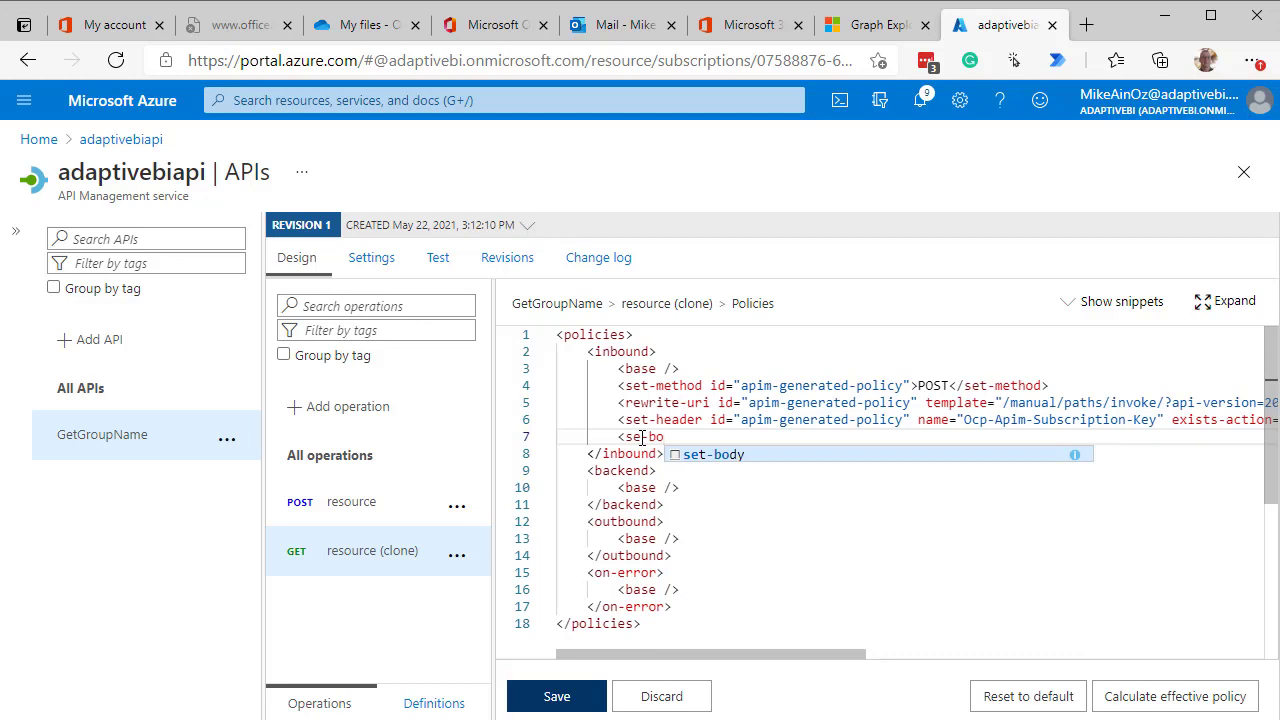
{"action": "left_click", "coordinate": [716, 455]}
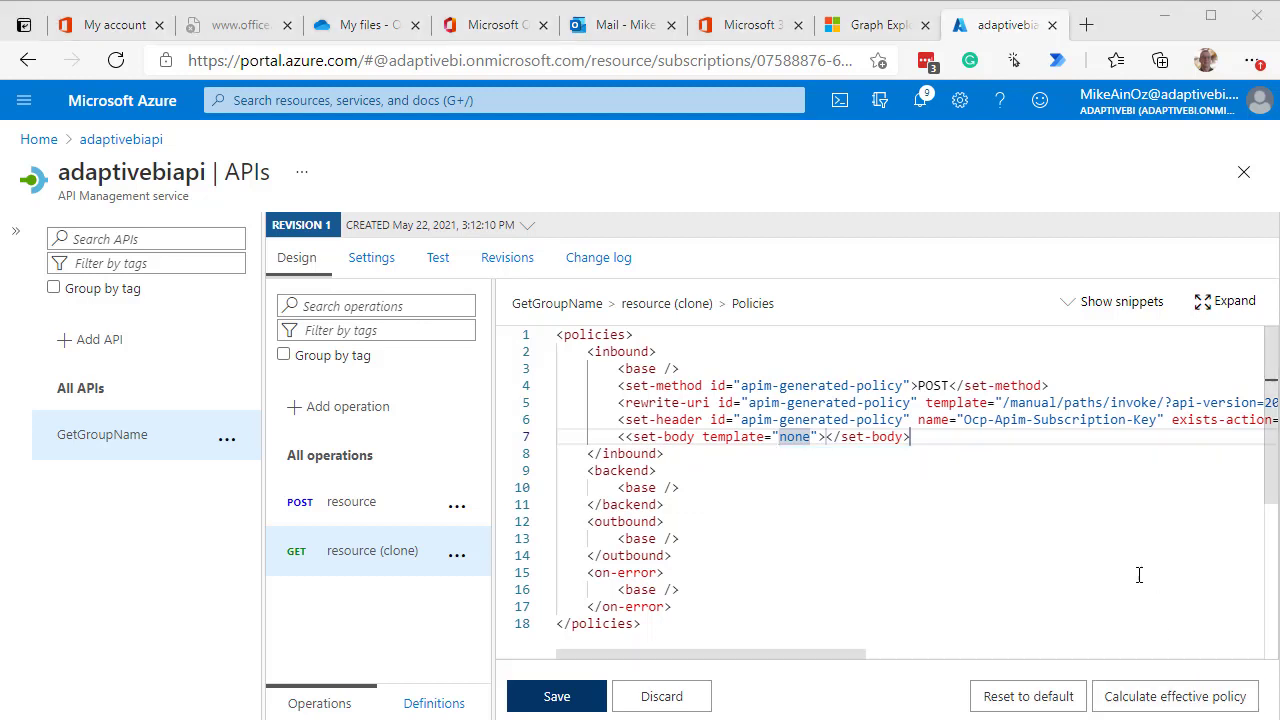
{"action": "left_click", "coordinate": [624, 437]}
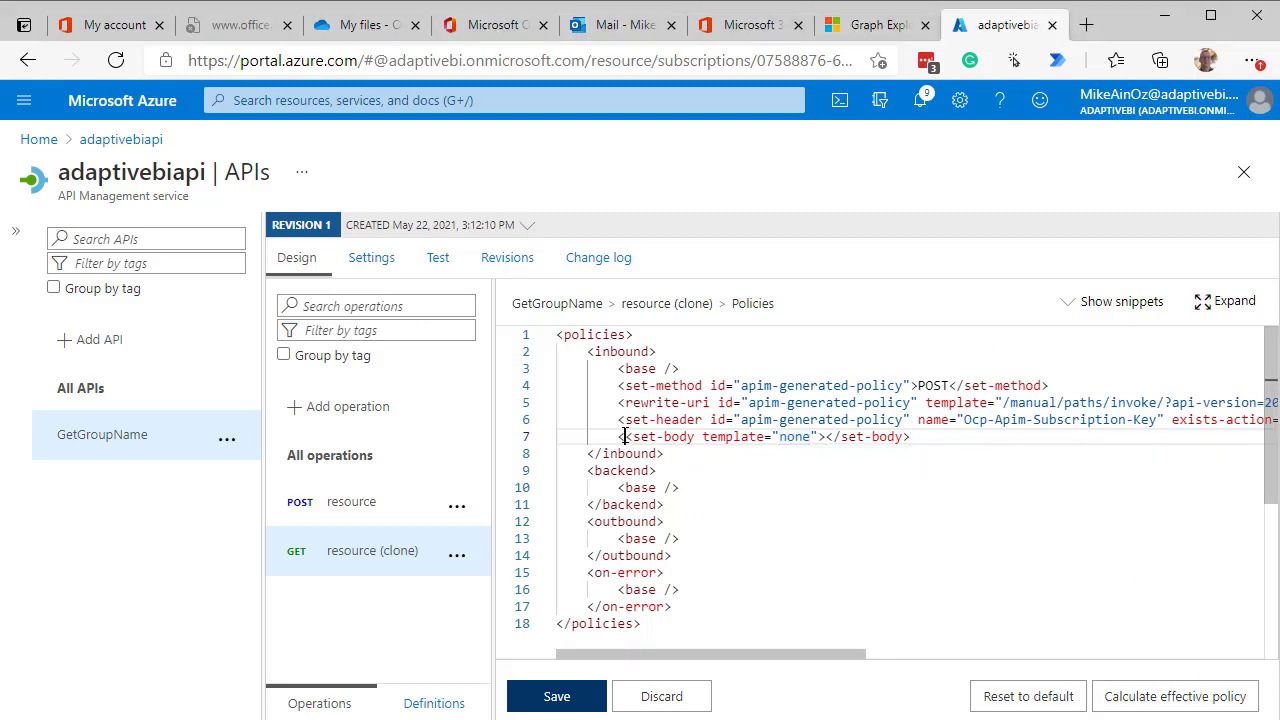
{"action": "key", "text": "BackSpace"}
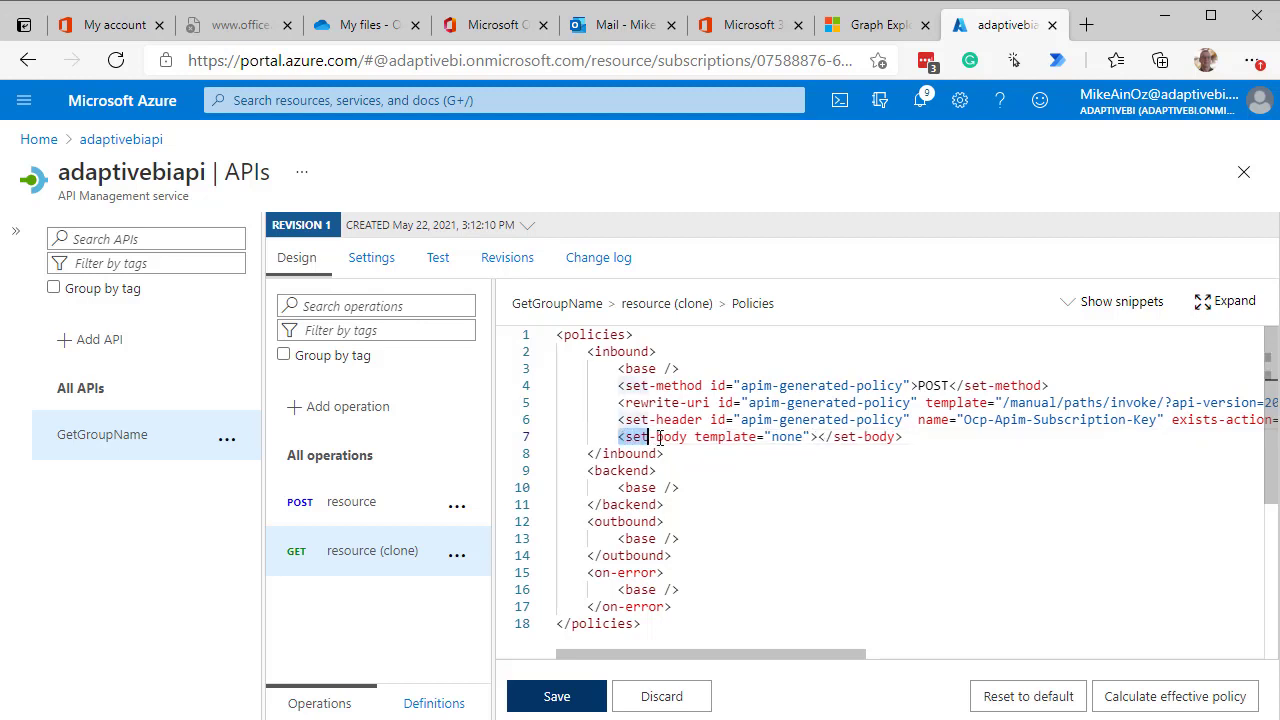
- Replace the set-body line with code that builds a JSON body from the groupId query parameter and deletes that parameter, without blank lines, and save
{"action": "left_click_drag", "start_coordinate": [620, 437], "coordinate": [909, 441]}
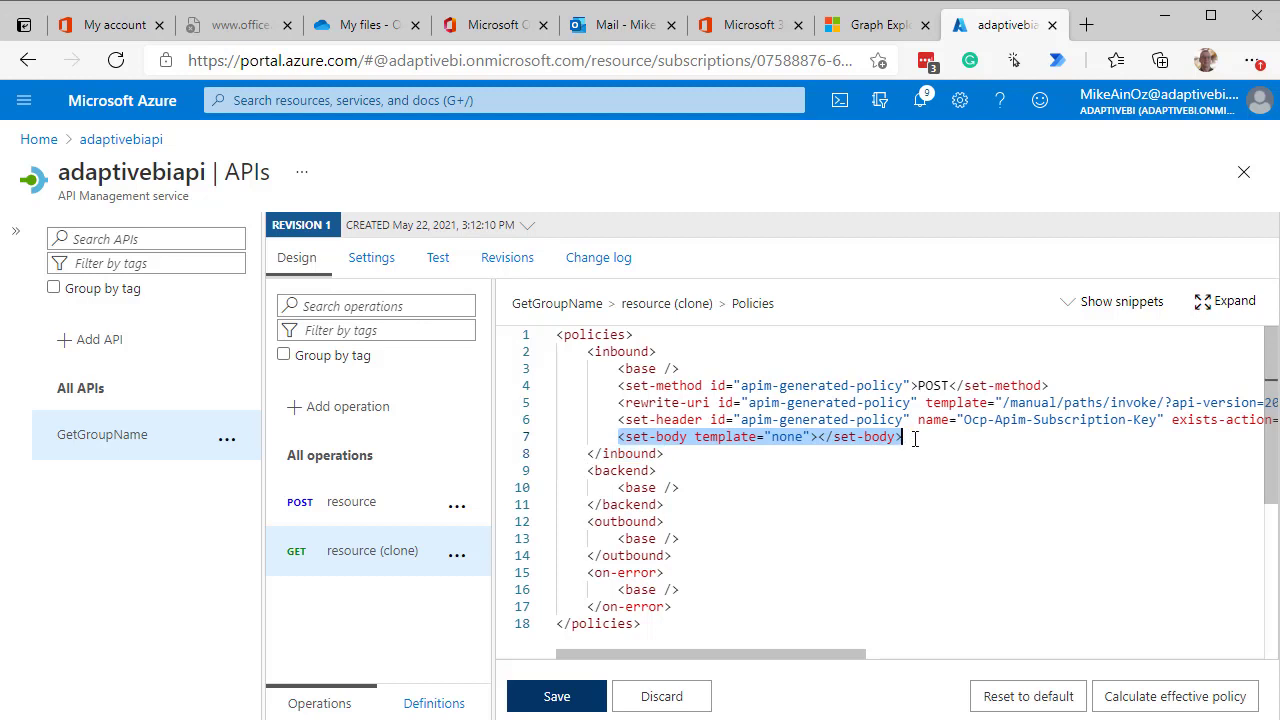
{"action": "type", "text": "<set-body>@{              var groupId = context.Request.Url.Query.GetValueOrDefault(\"groupId\");                  var postBody = new JObject(                     new JProperty(\"groupId\", groupId)                 ).ToString();                 return postBody;             }</set-body>         <set-query-parameter name=\"groupId\" exists-action=\"delete\" />"}
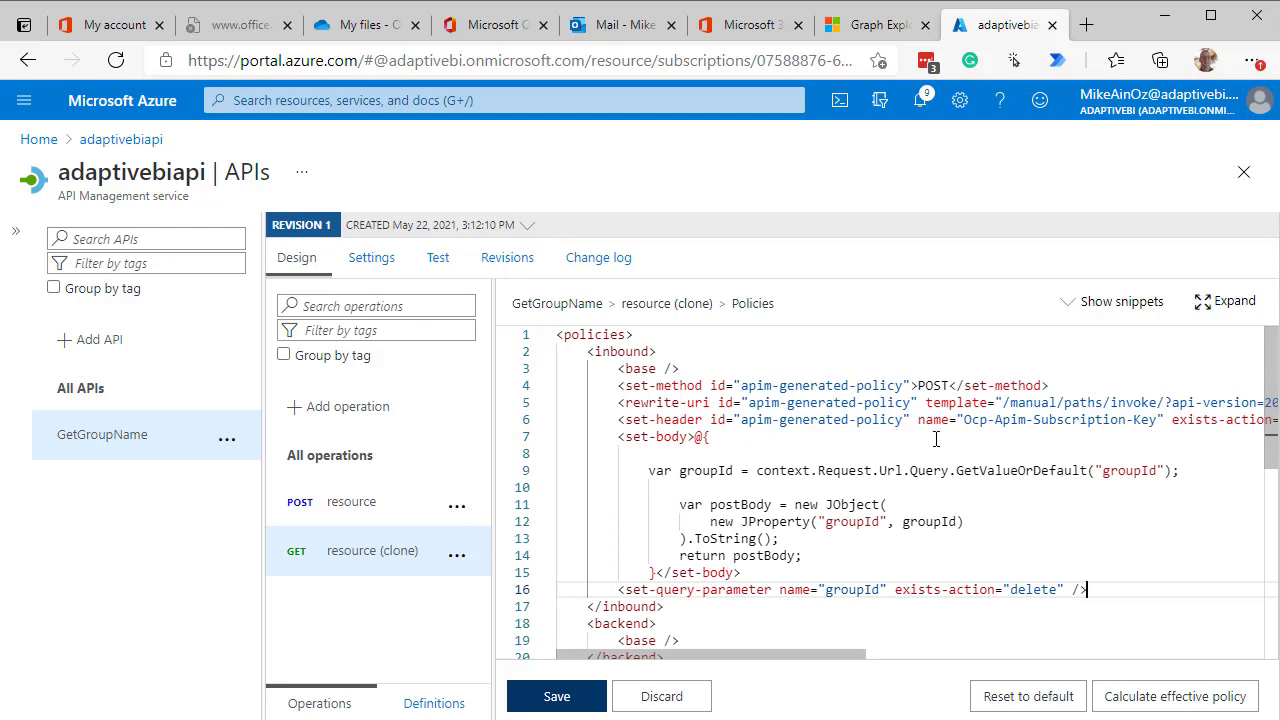
{"action": "left_click", "coordinate": [571, 458]}
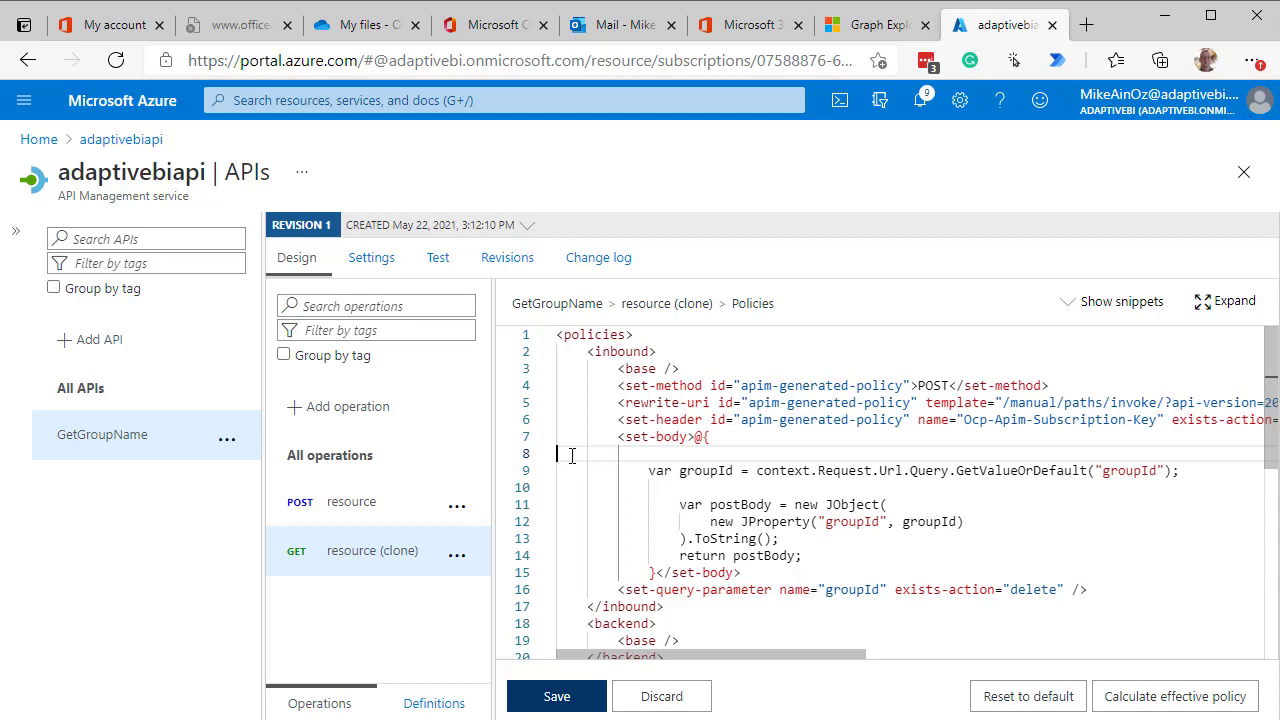
{"action": "key", "text": "BackSpace"}
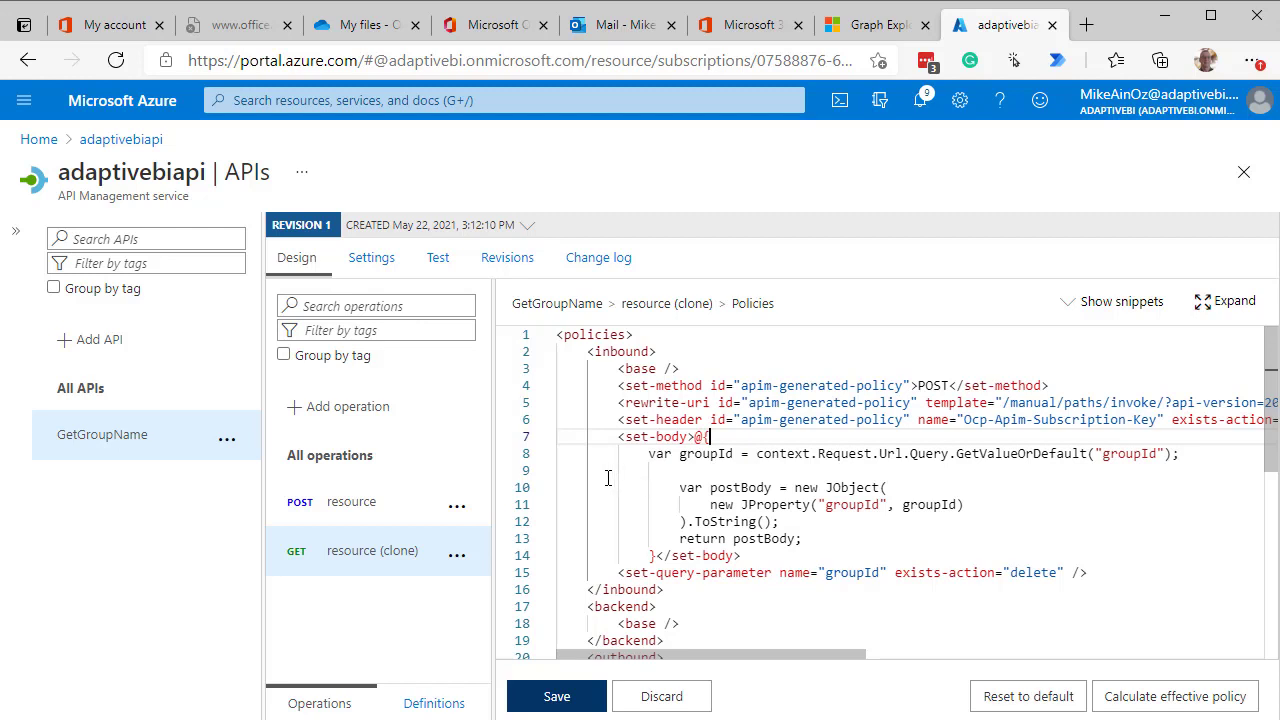
{"action": "left_click", "coordinate": [600, 477]}
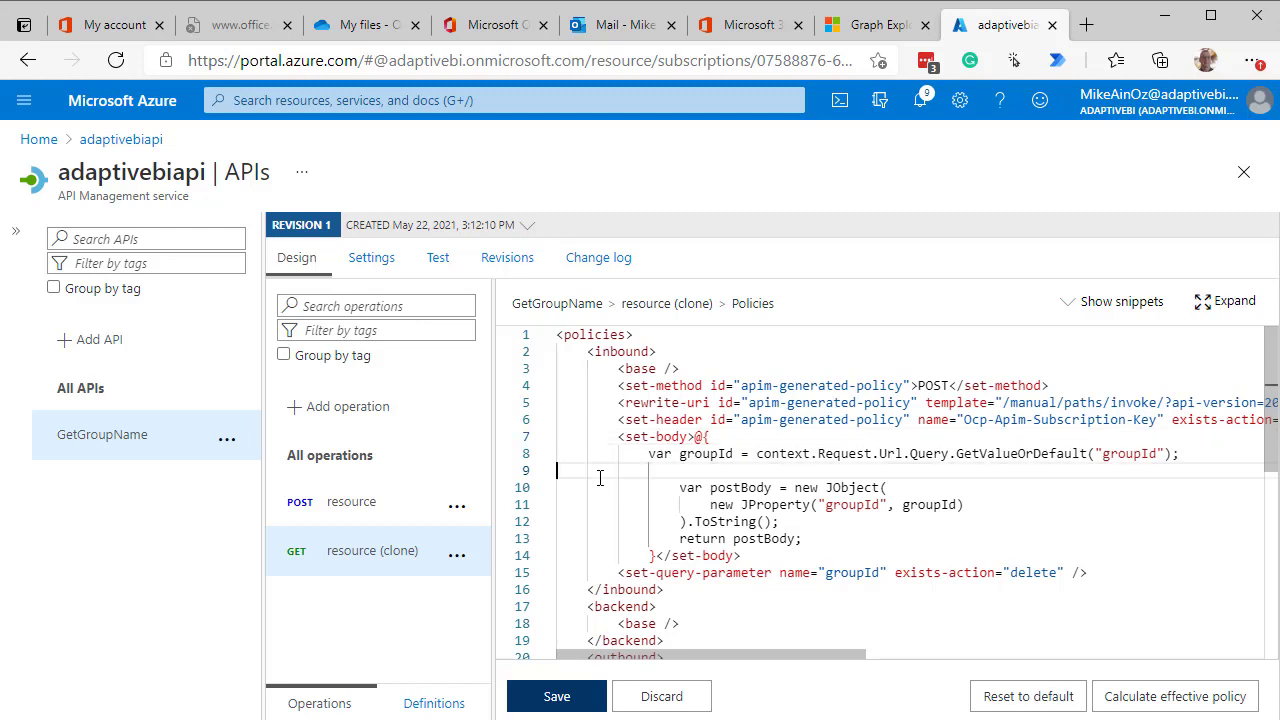
{"action": "key", "text": "BackSpace"}
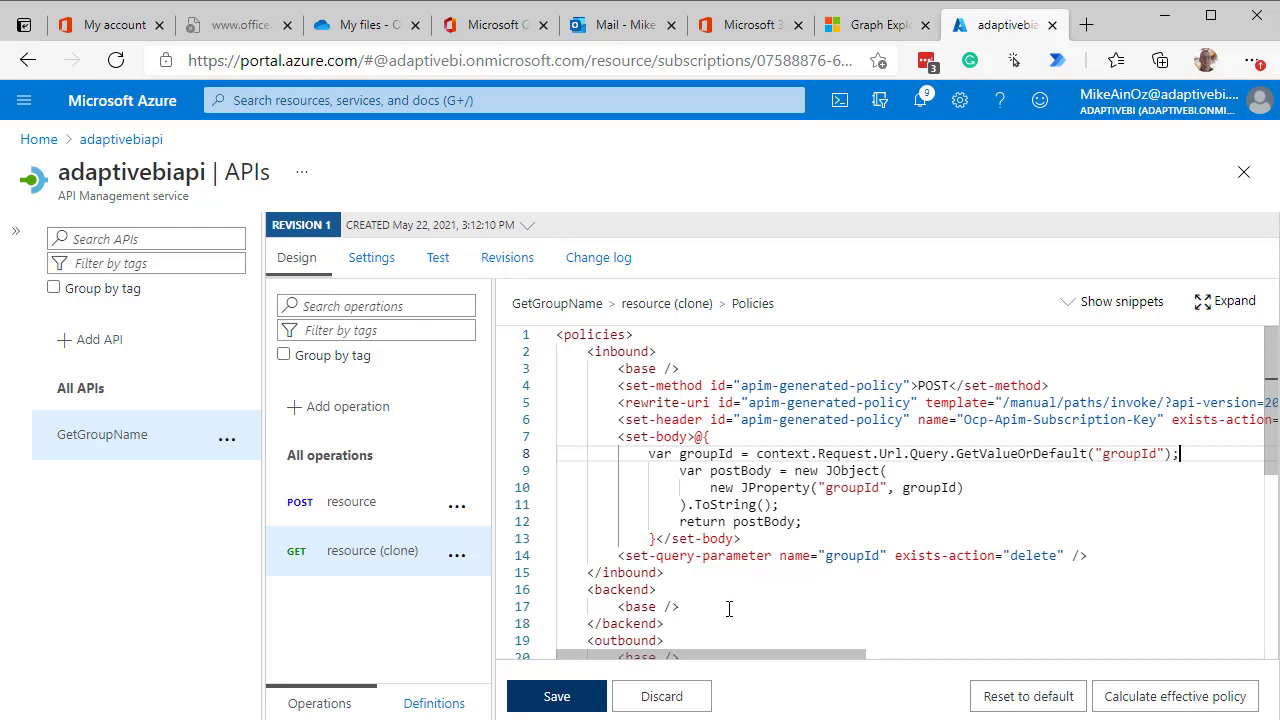
{"action": "left_click", "coordinate": [547, 697]}
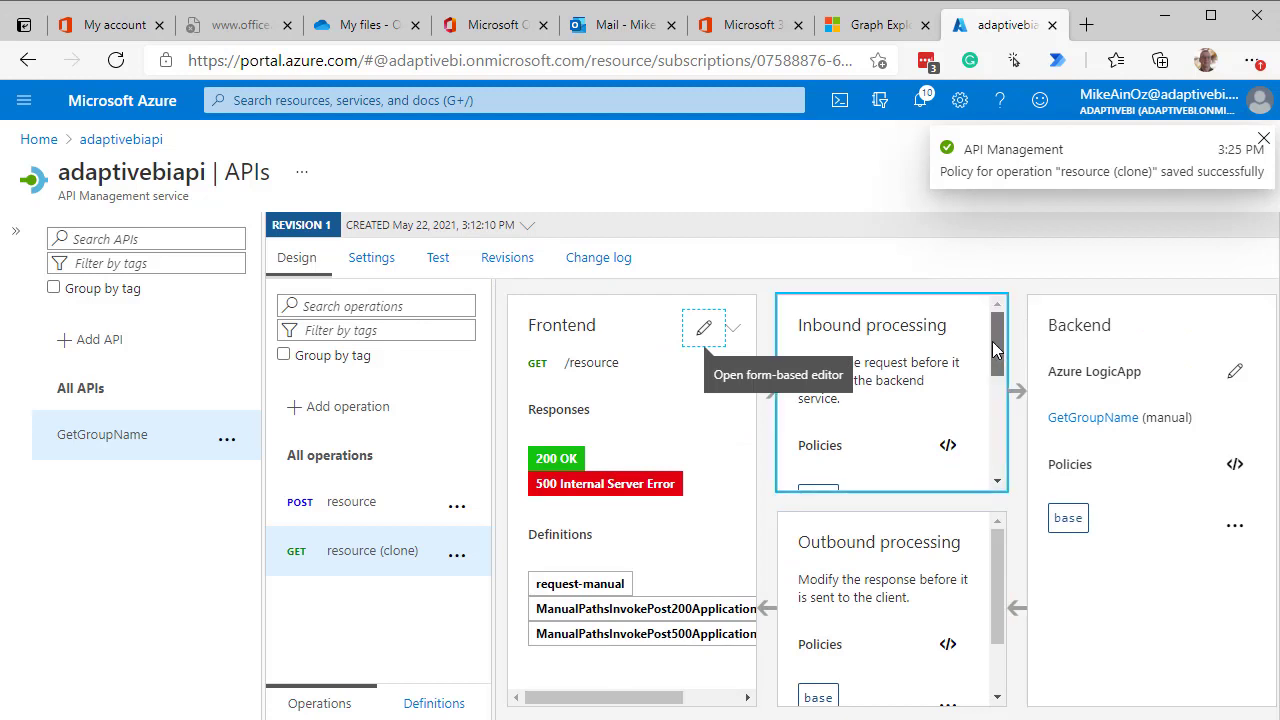
- Review the inbound processing policies of the cloned operation, including set-query-parameter, and leave the policy code without changes
{"action": "left_click_drag", "start_coordinate": [992, 341], "coordinate": [996, 438]}
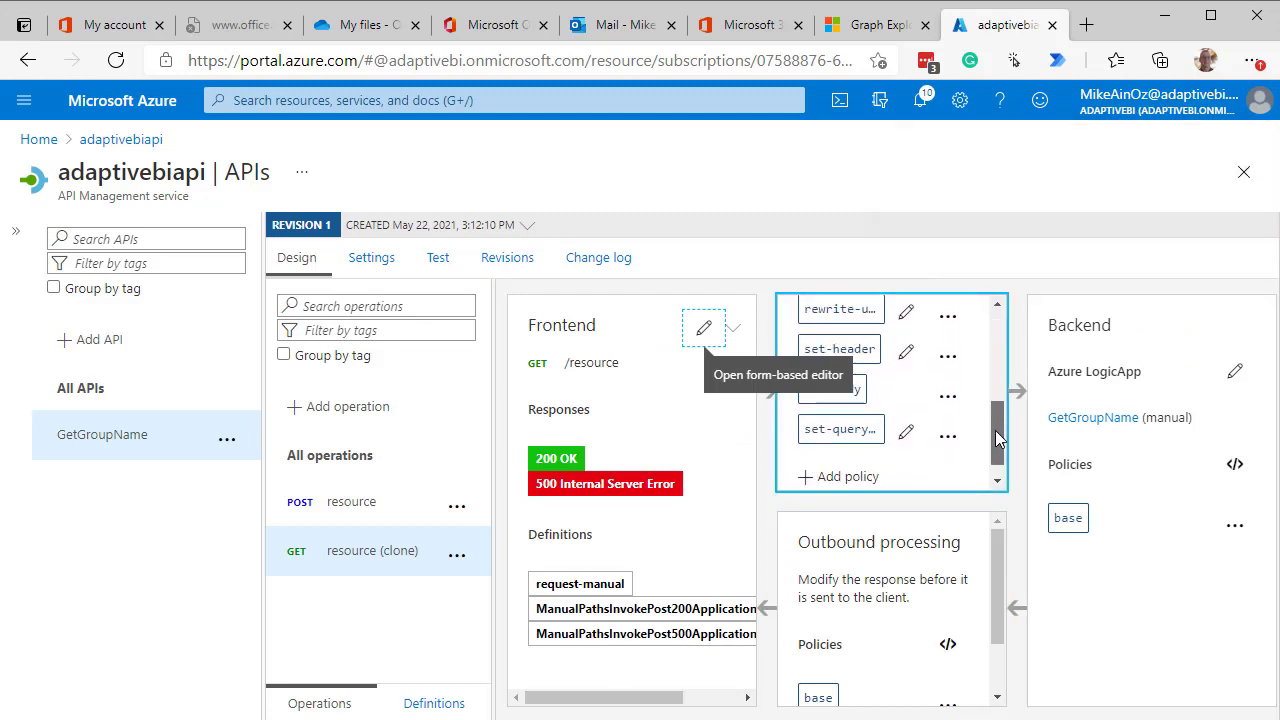
{"action": "mouse_move", "coordinate": [843, 442]}
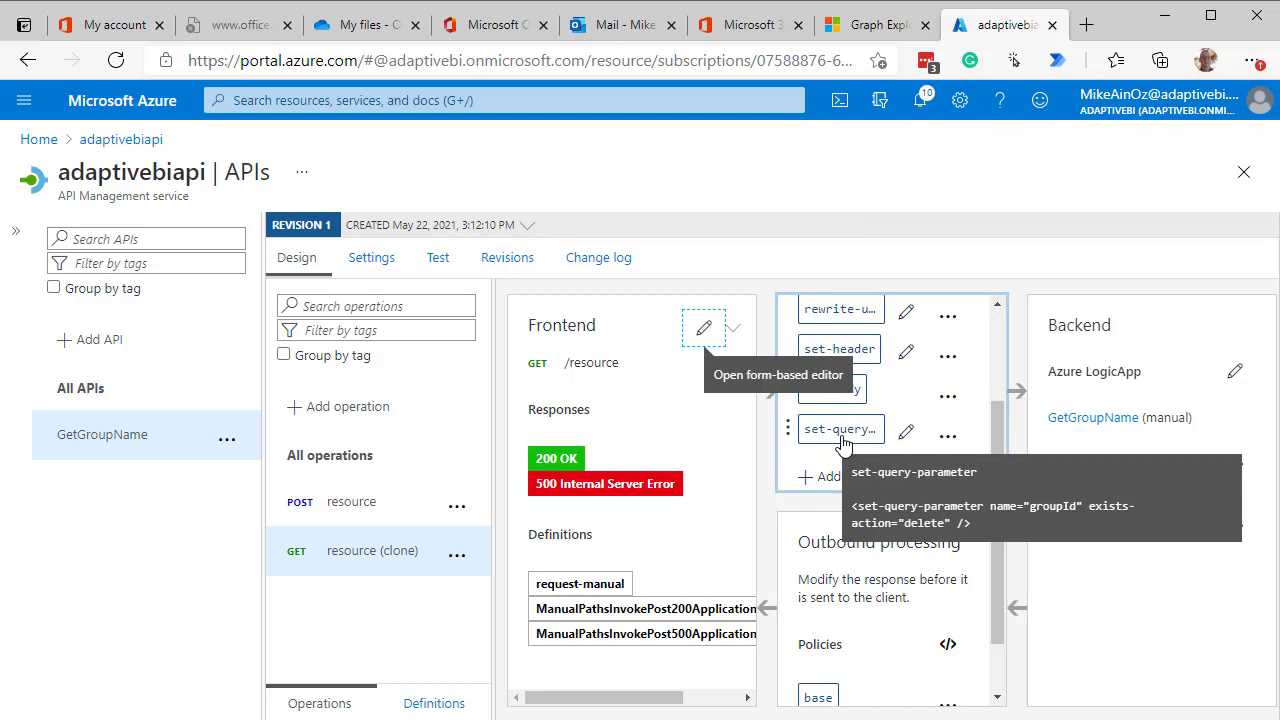
{"action": "left_click", "coordinate": [843, 430]}
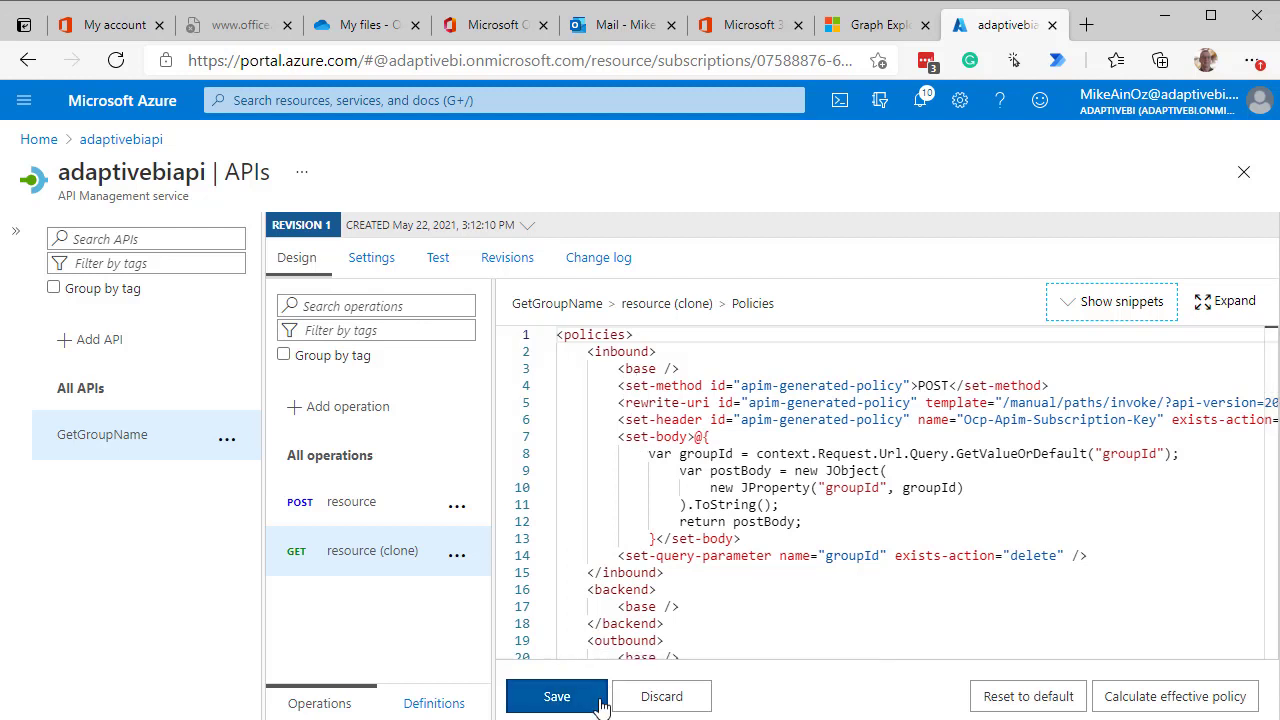
{"action": "left_click", "coordinate": [648, 702]}
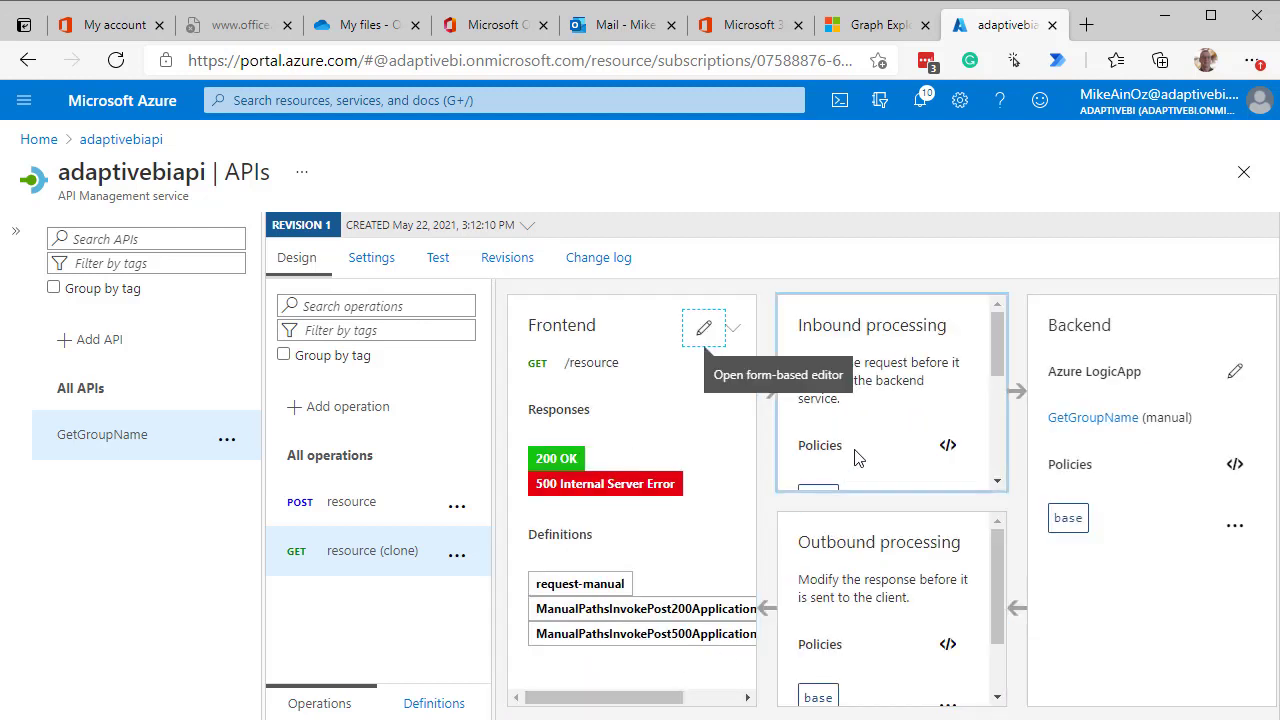
{"action": "left_click_drag", "start_coordinate": [999, 337], "coordinate": [997, 393]}
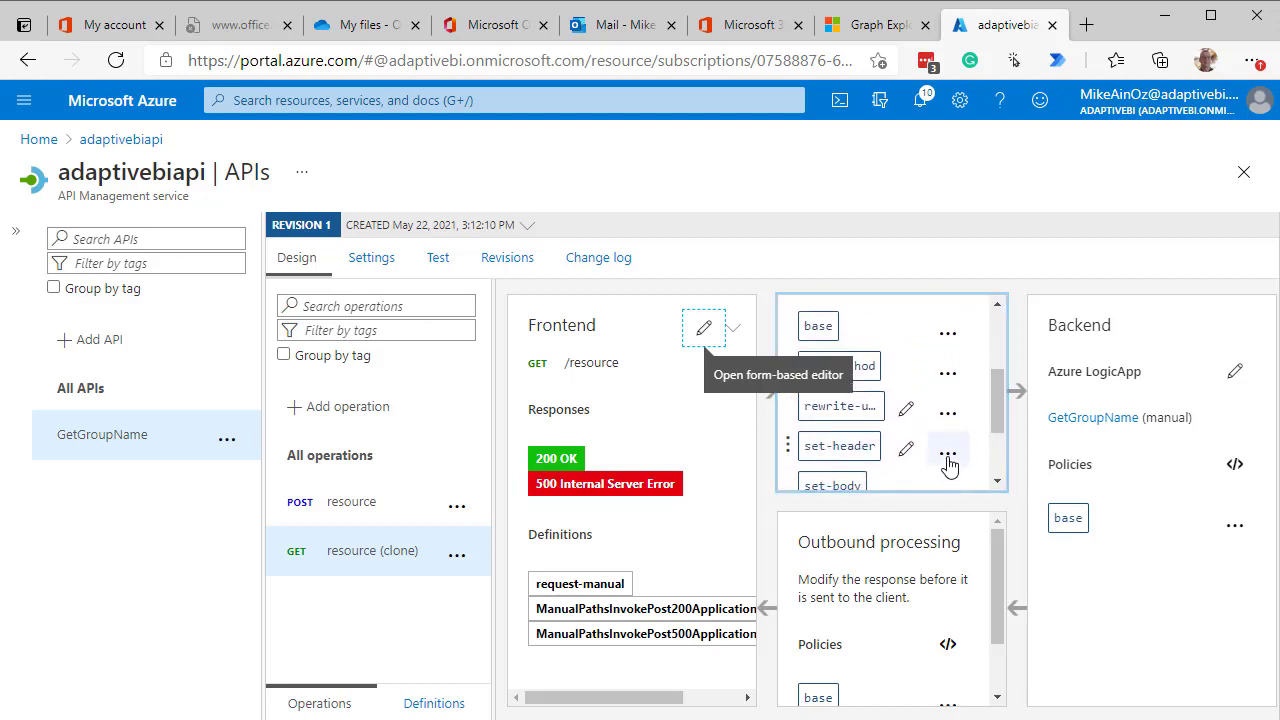
{"action": "left_click_drag", "start_coordinate": [998, 399], "coordinate": [993, 343]}
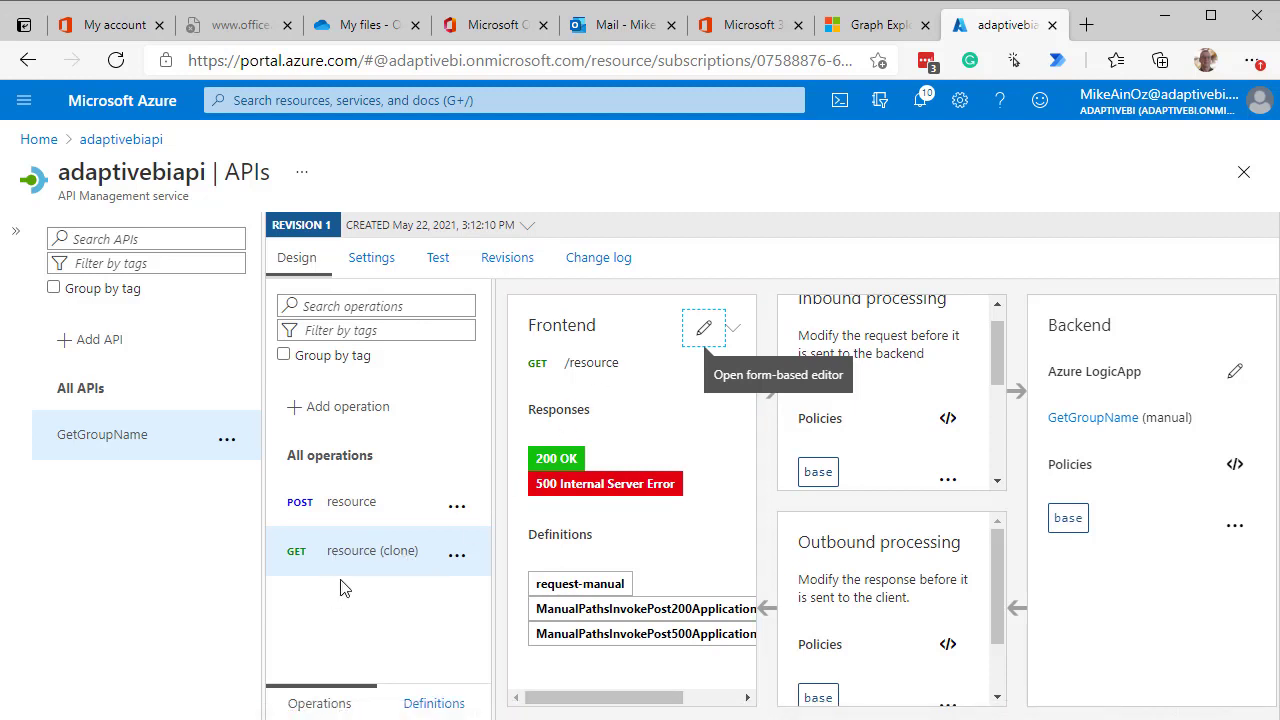
- Change the cloned GET operation's display name to resource in its frontend settings and save it
{"action": "left_click", "coordinate": [362, 556]}
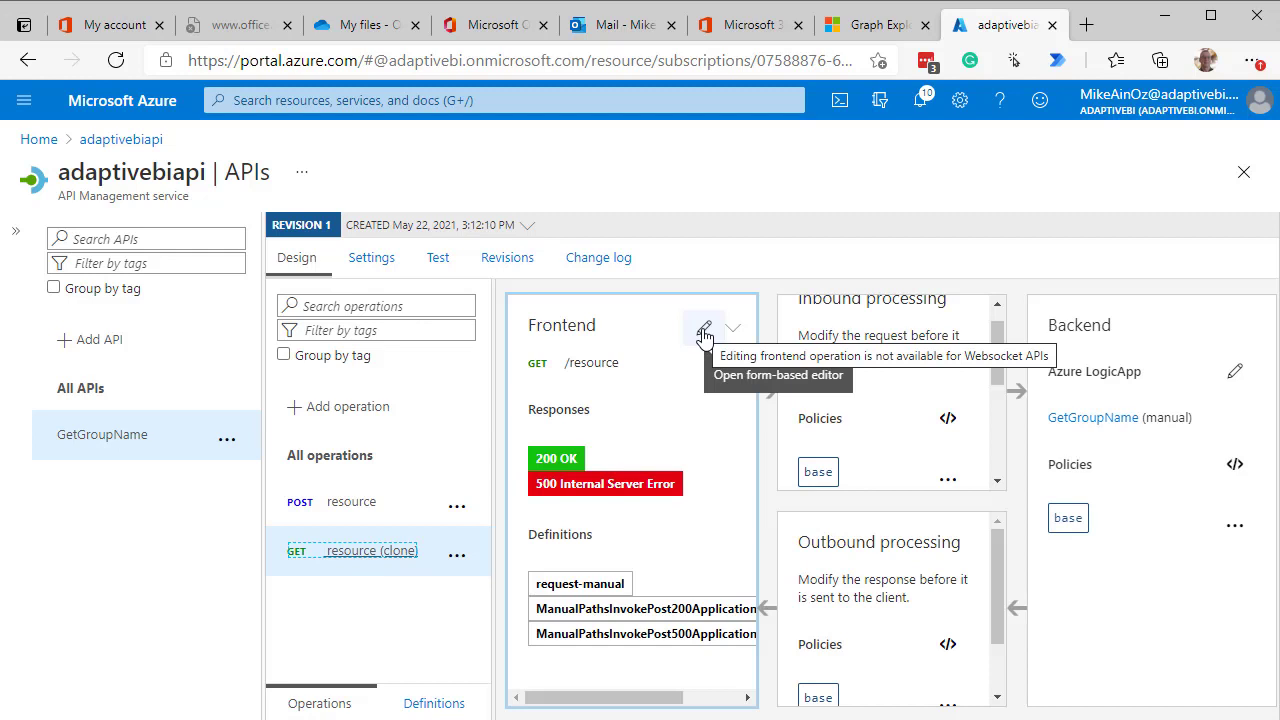
{"action": "left_click", "coordinate": [704, 330]}
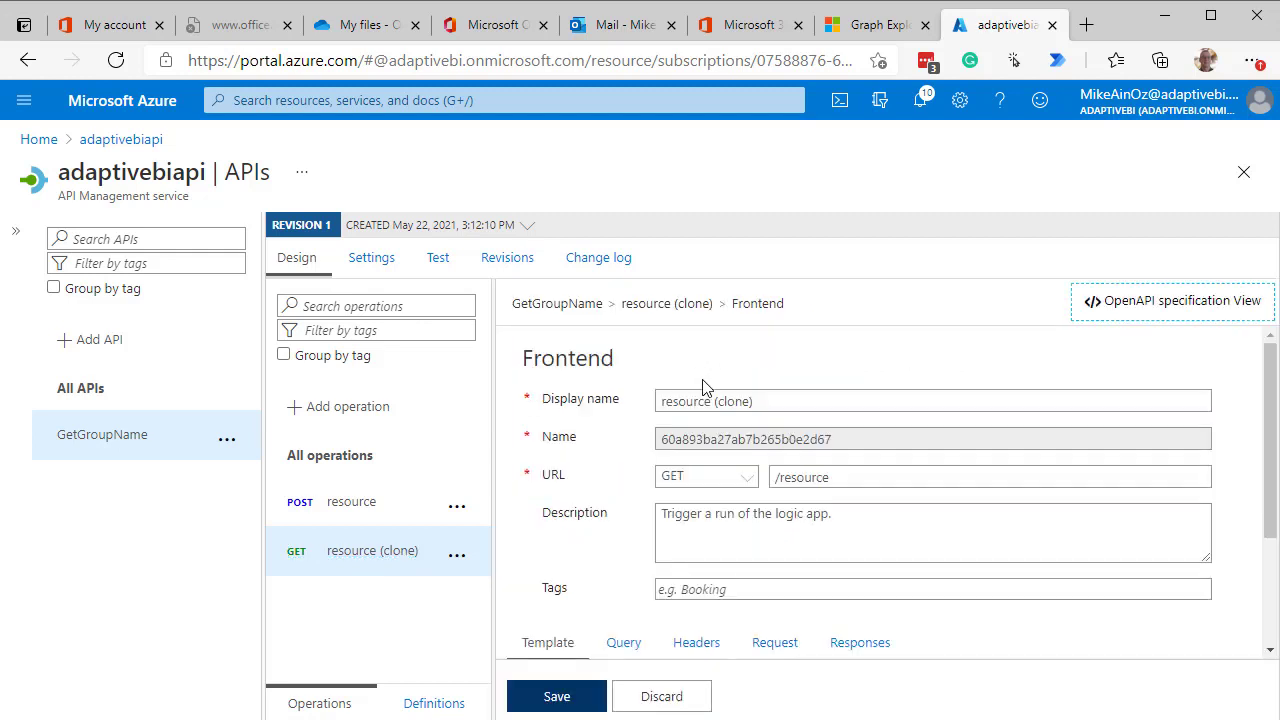
{"action": "left_click", "coordinate": [764, 405]}
{"action": "left_click_drag", "start_coordinate": [762, 404], "coordinate": [711, 403]}
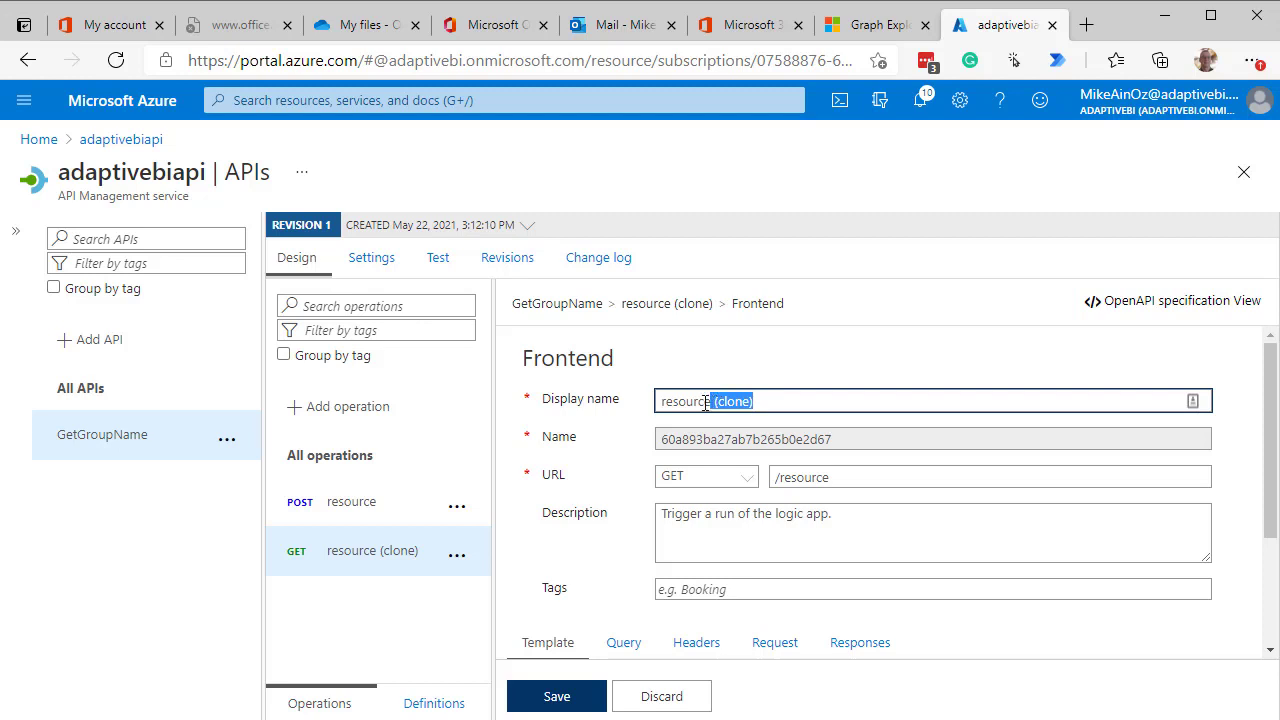
{"action": "key", "text": "BackSpace"}
{"action": "scroll", "coordinate": [816, 421], "scroll_direction": "down", "scroll_amount": 1}
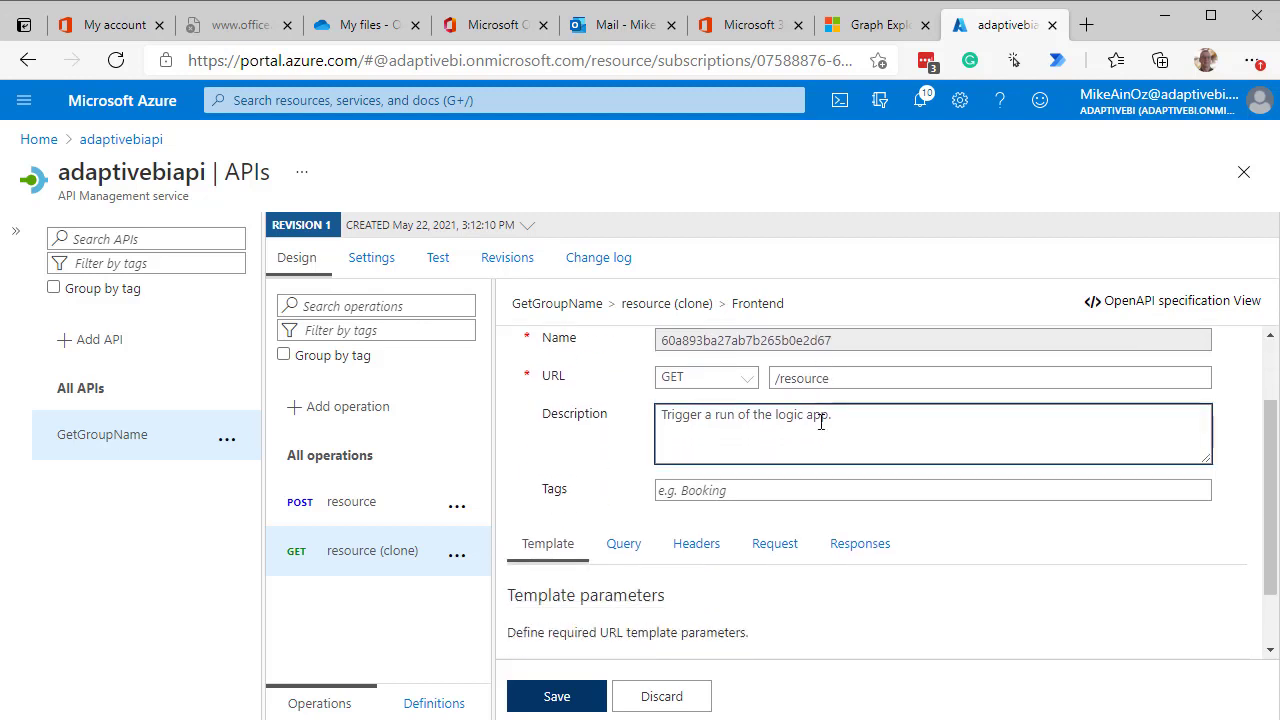
{"action": "scroll", "coordinate": [820, 421], "scroll_direction": "down", "scroll_amount": 1}
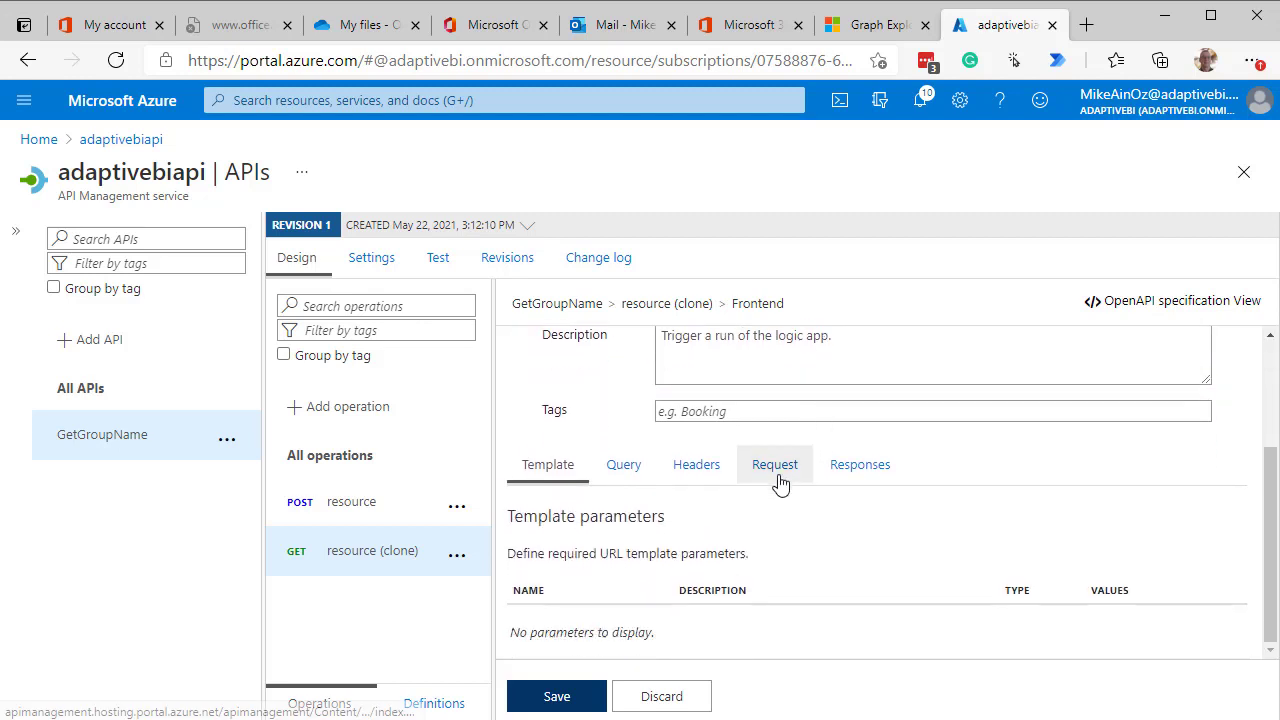
{"action": "scroll", "coordinate": [740, 505], "scroll_direction": "up", "scroll_amount": 2}
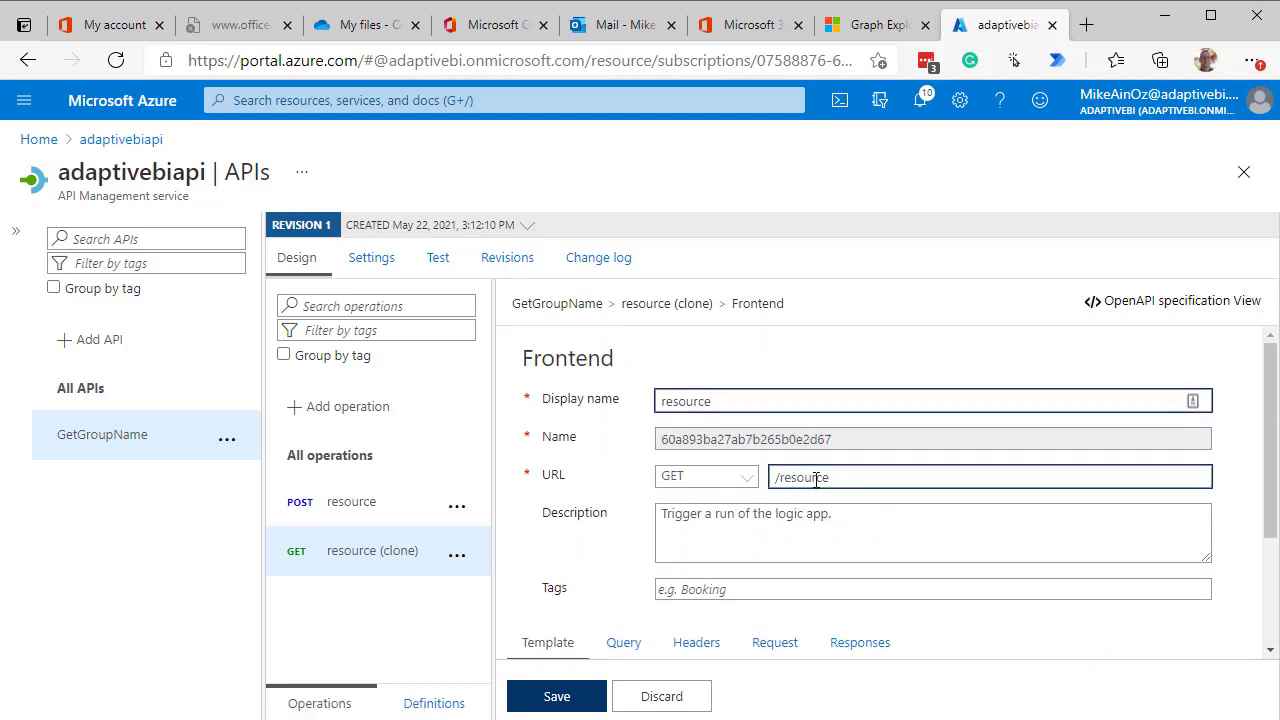
{"action": "scroll", "coordinate": [816, 479], "scroll_direction": "down", "scroll_amount": 1}
{"action": "scroll", "coordinate": [810, 477], "scroll_direction": "up", "scroll_amount": 1}
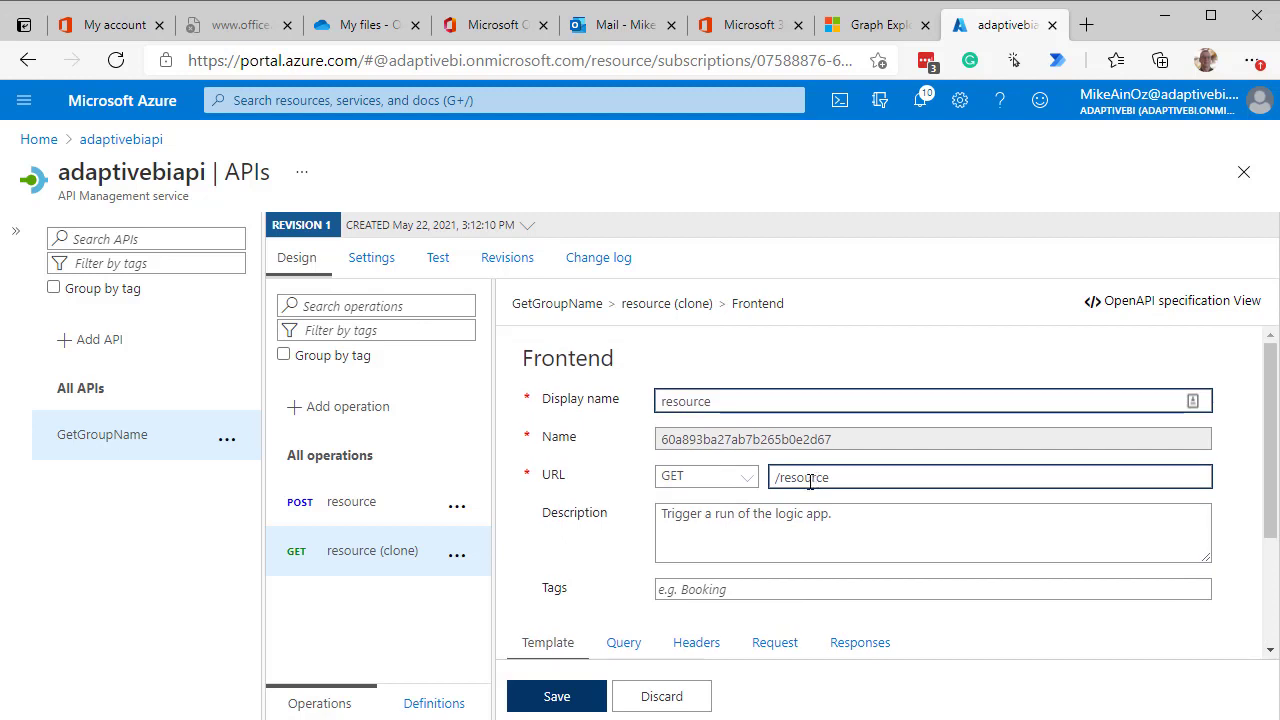
{"action": "left_click", "coordinate": [556, 697]}
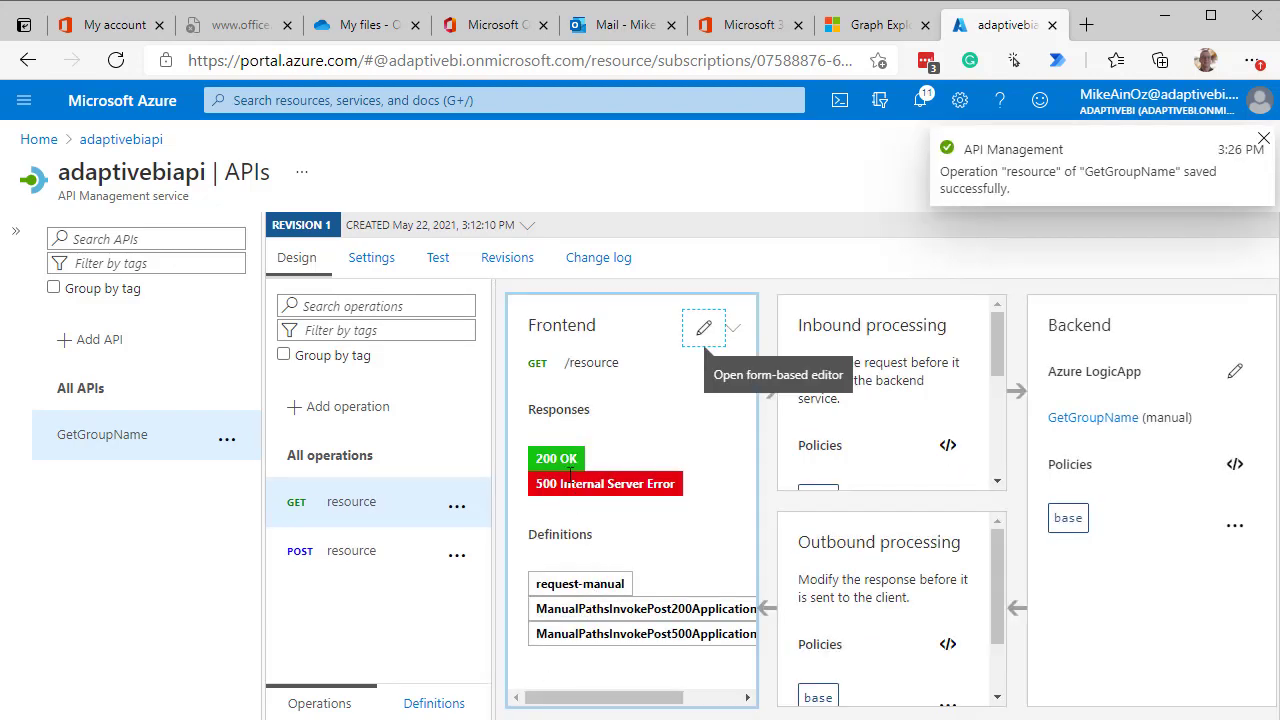
- Set the GetGroupName API's subscription query parameter name to apikey and save the API settings
{"action": "left_click", "coordinate": [388, 266]}
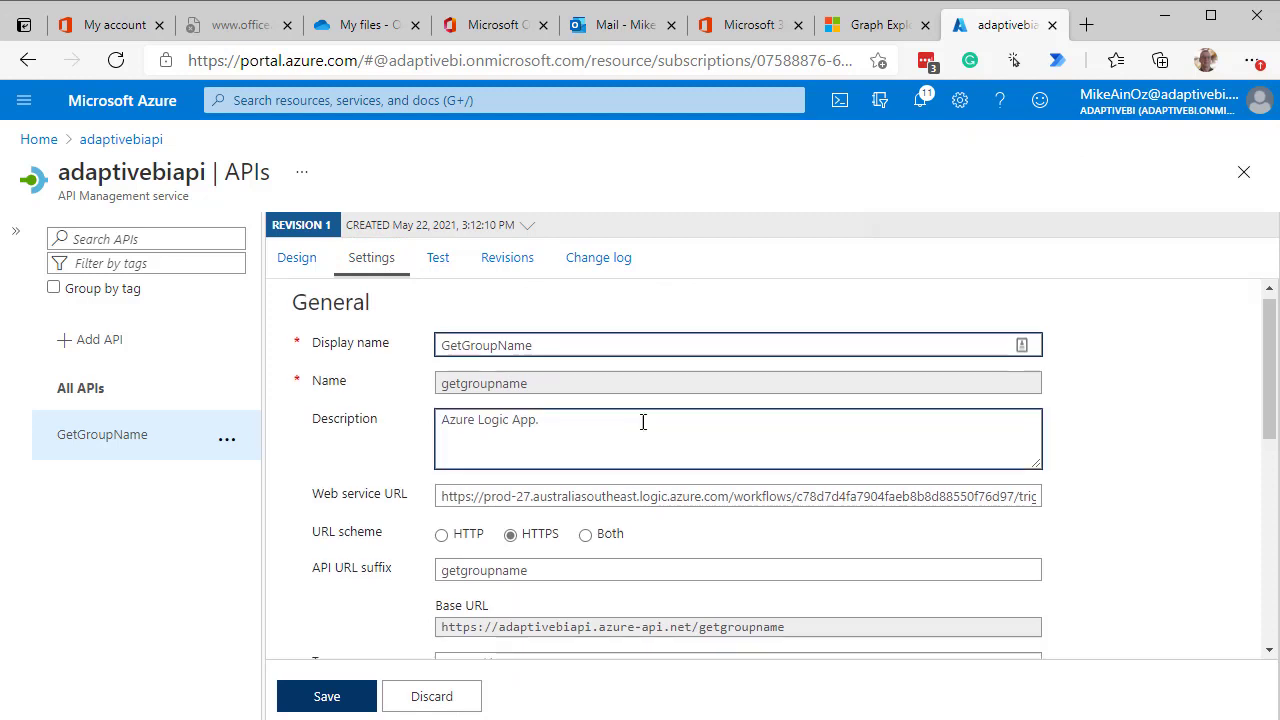
{"action": "scroll", "coordinate": [643, 425], "scroll_direction": "down", "scroll_amount": 4}
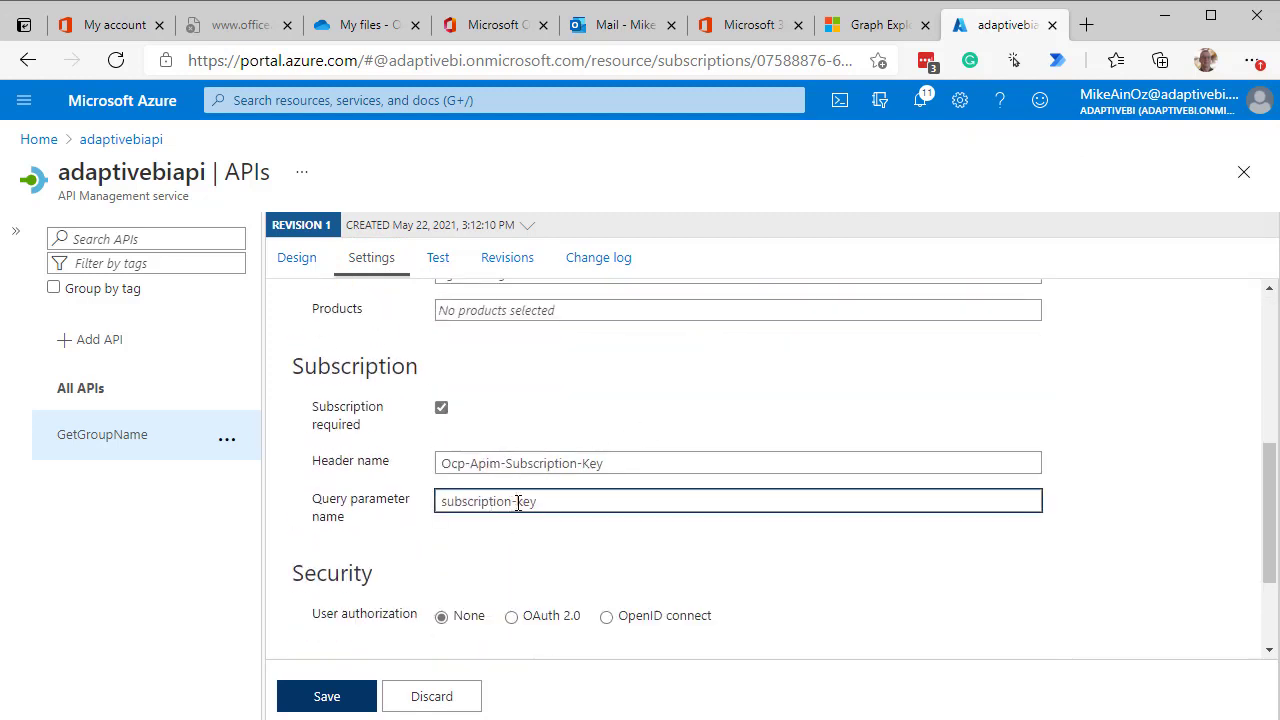
{"action": "left_click", "coordinate": [517, 502]}
{"action": "key", "text": "BackSpace"}
{"action": "key", "text": "BackSpace"}
{"action": "key", "text": "BackSpace"}
{"action": "key", "text": "BackSpace"}
{"action": "key", "text": "BackSpace"}
{"action": "key", "text": "BackSpace"}
{"action": "key", "text": "BackSpace"}
{"action": "key", "text": "BackSpace"}
{"action": "key", "text": "BackSpace"}
{"action": "key", "text": "BackSpace"}
{"action": "key", "text": "BackSpace"}
{"action": "key", "text": "BackSpace"}
{"action": "key", "text": "BackSpace"}
{"action": "type", "text": "api"}
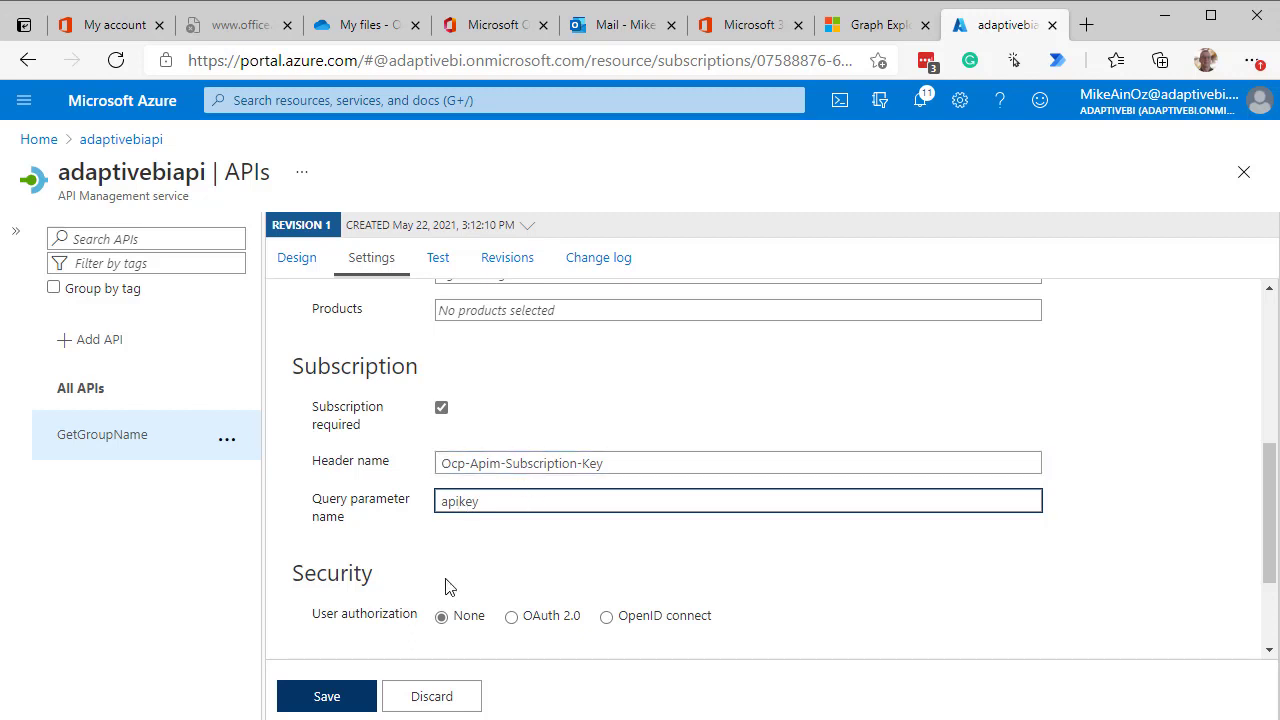
{"action": "left_click", "coordinate": [309, 698]}
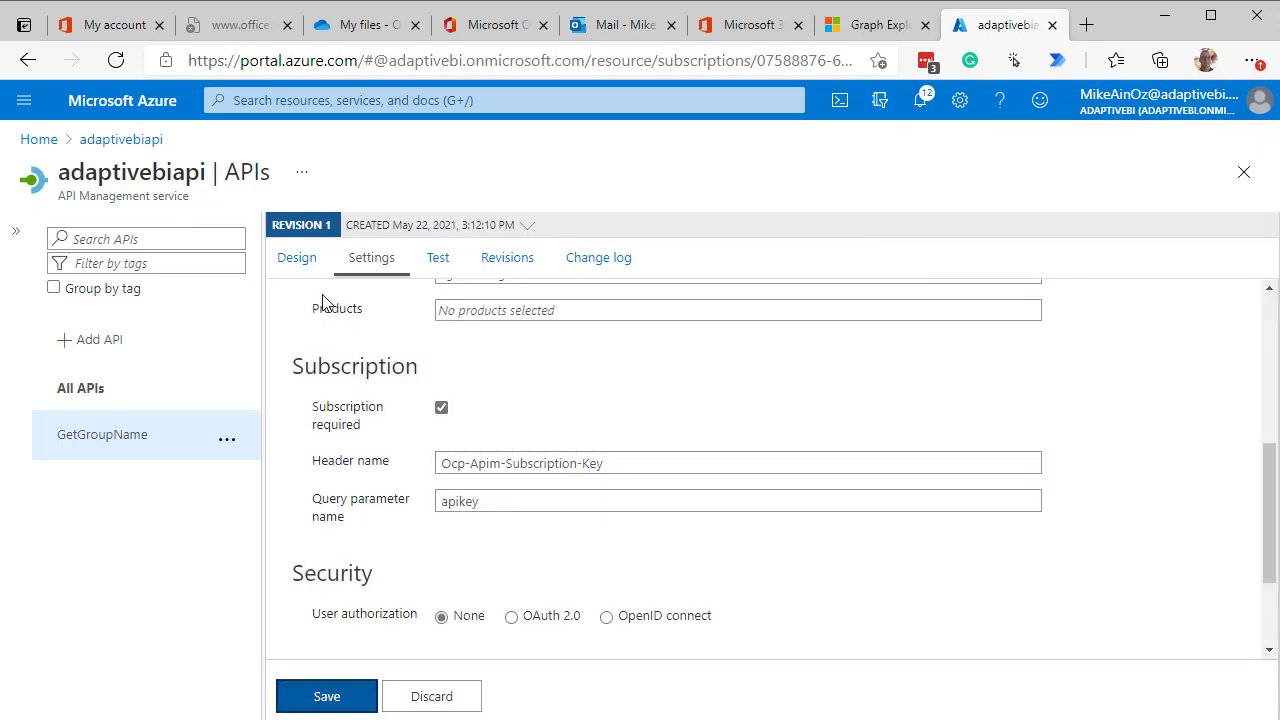
- Open the test console of the GET resource operation and add a query parameter named groupId
{"action": "left_click", "coordinate": [435, 262]}
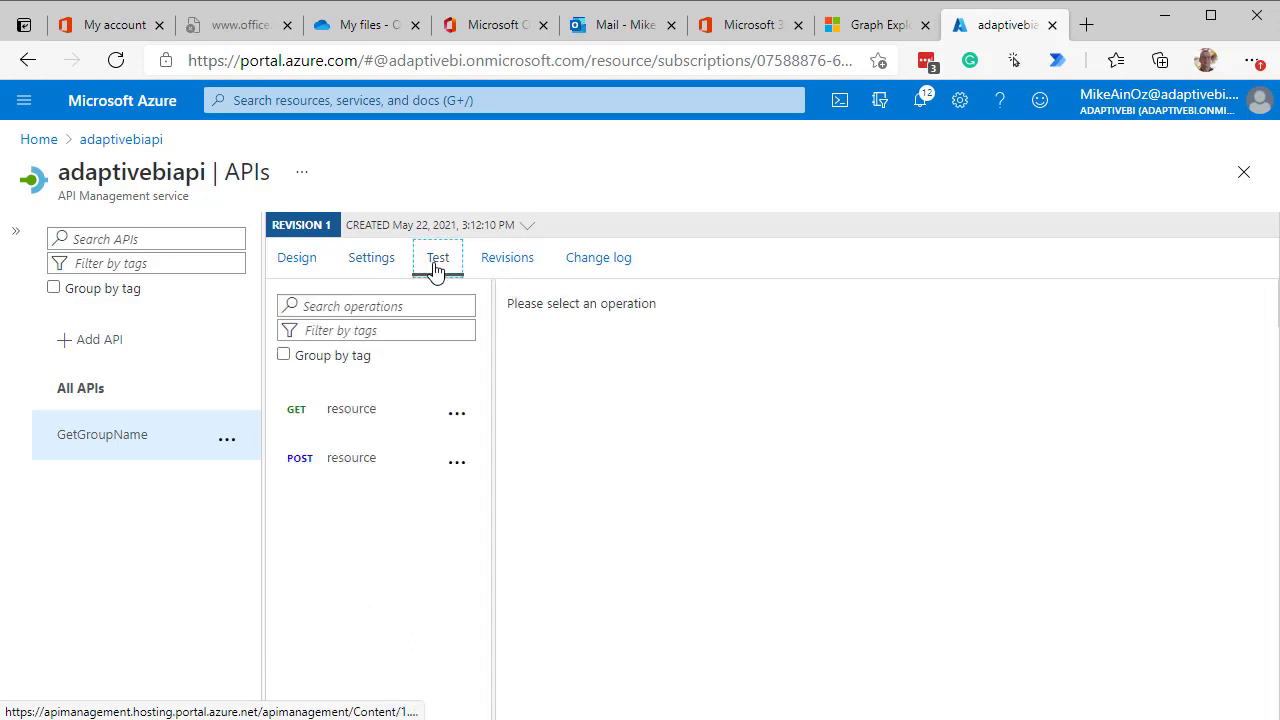
{"action": "left_click", "coordinate": [375, 423]}
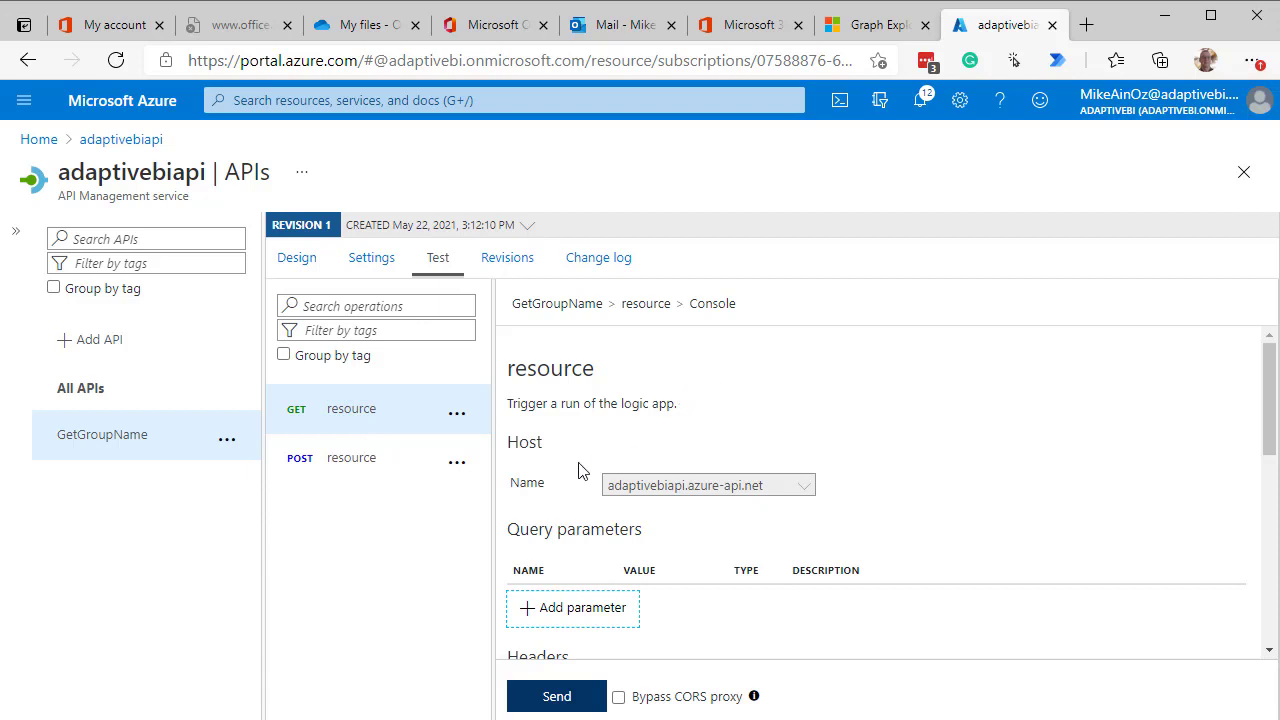
{"action": "left_click", "coordinate": [529, 618]}
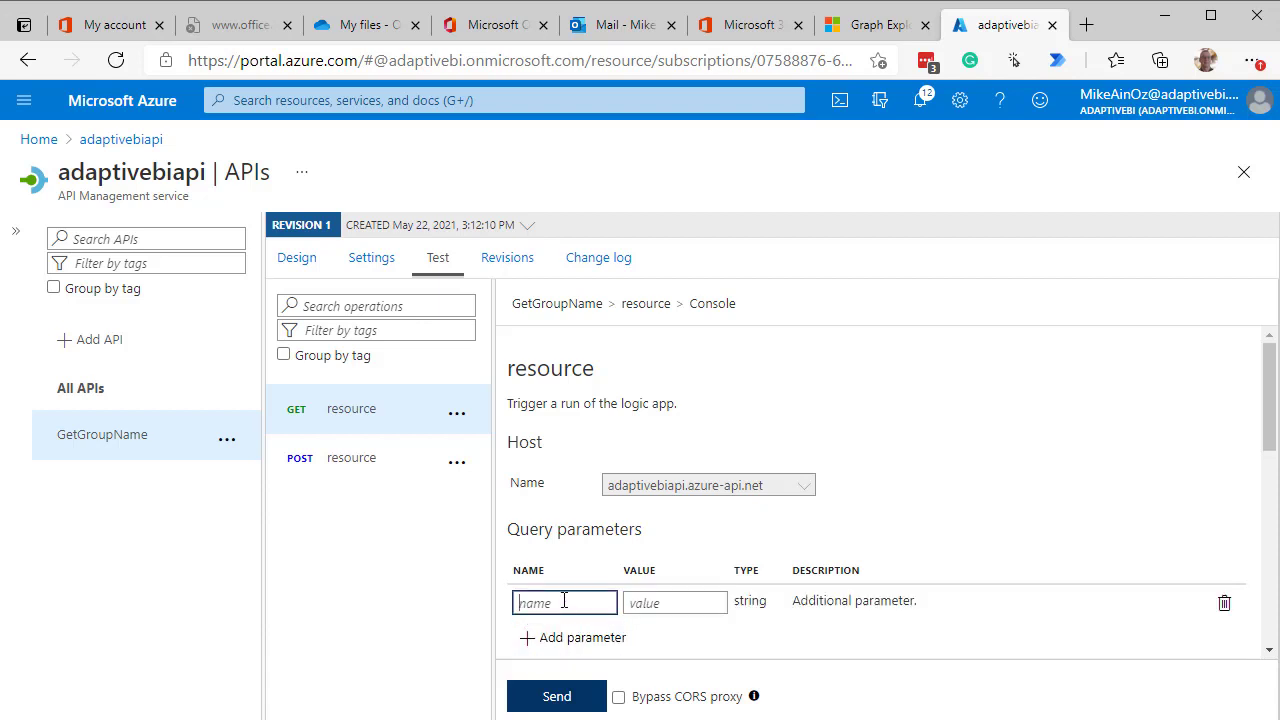
{"action": "type", "text": "GroupId"}
{"action": "key", "text": "BackSpace"}
{"action": "key", "text": "BackSpace"}
{"action": "key", "text": "BackSpace"}
{"action": "key", "text": "BackSpace"}
{"action": "key", "text": "BackSpace"}
{"action": "type", "text": "GroupId"}
{"action": "left_click", "coordinate": [528, 604]}
{"action": "key", "text": "BackSpace"}
{"action": "type", "text": "g"}
{"action": "left_click", "coordinate": [662, 604]}
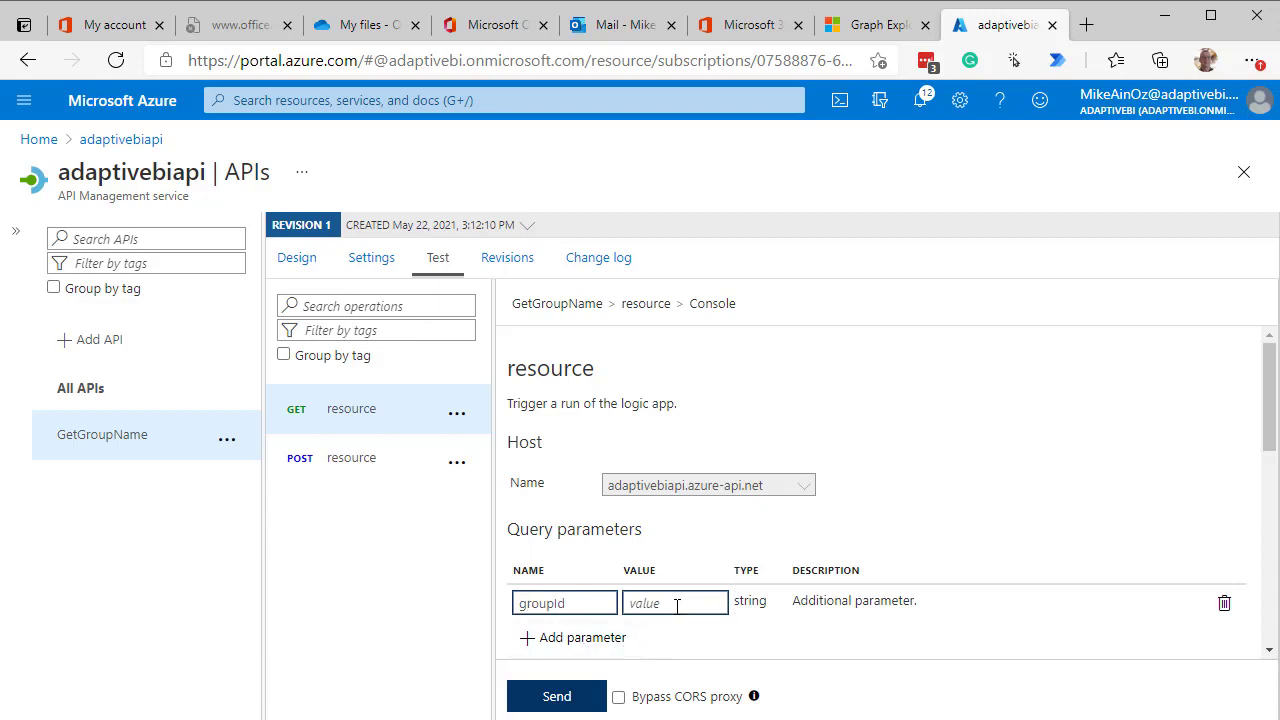
- Copy the PlannerOne group's id from Graph Explorer and paste it as the groupId parameter's value in the Azure test console
{"action": "left_click", "coordinate": [679, 604]}
{"action": "left_click", "coordinate": [845, 28]}
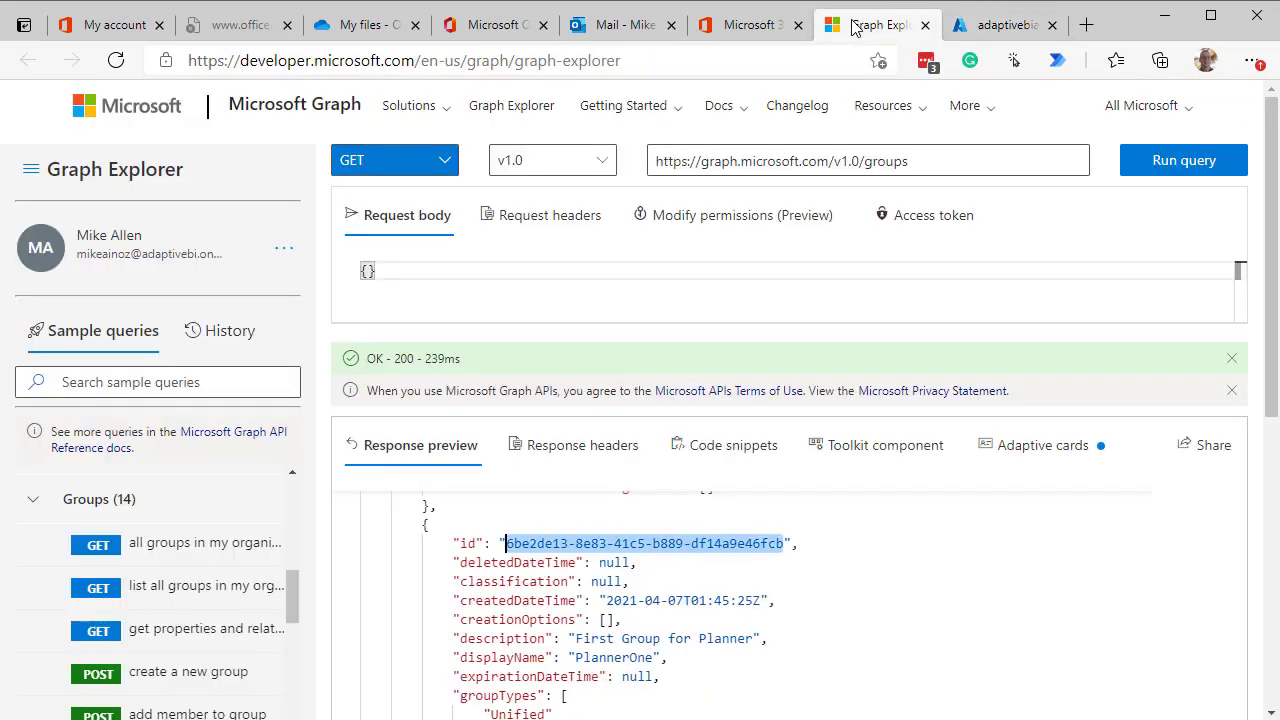
{"action": "right_click", "coordinate": [578, 548]}
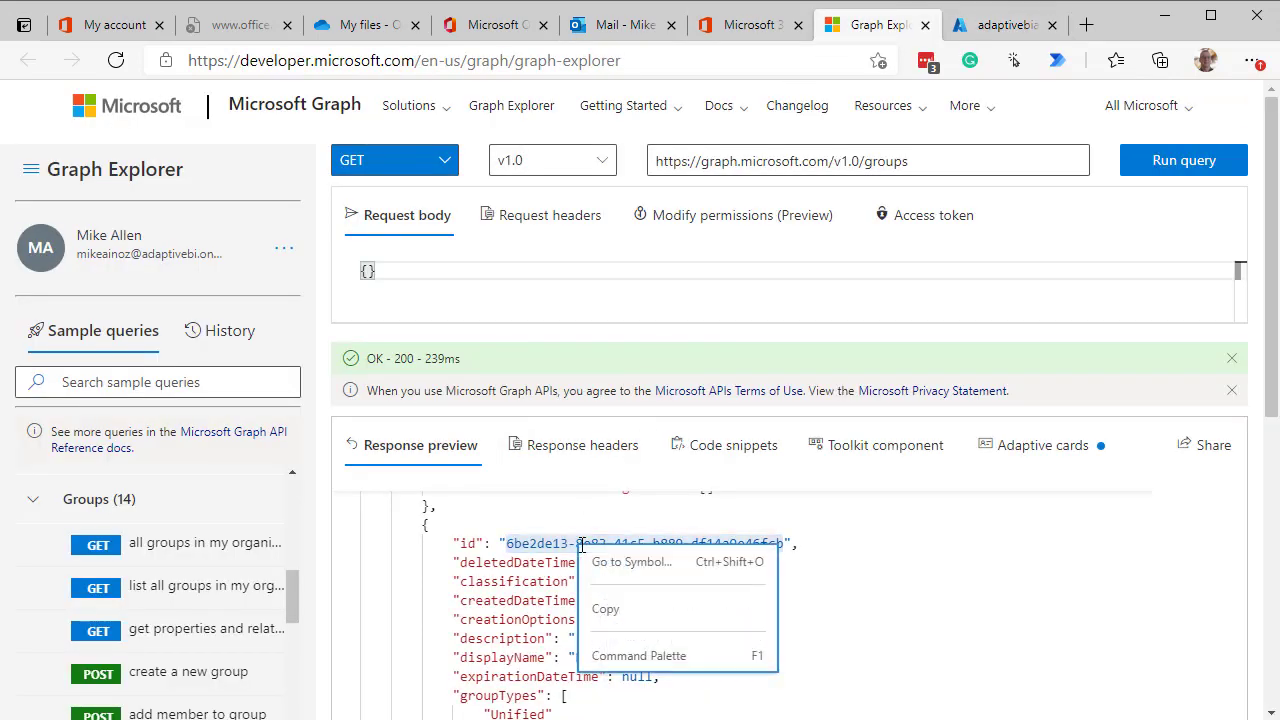
{"action": "left_click", "coordinate": [602, 607]}
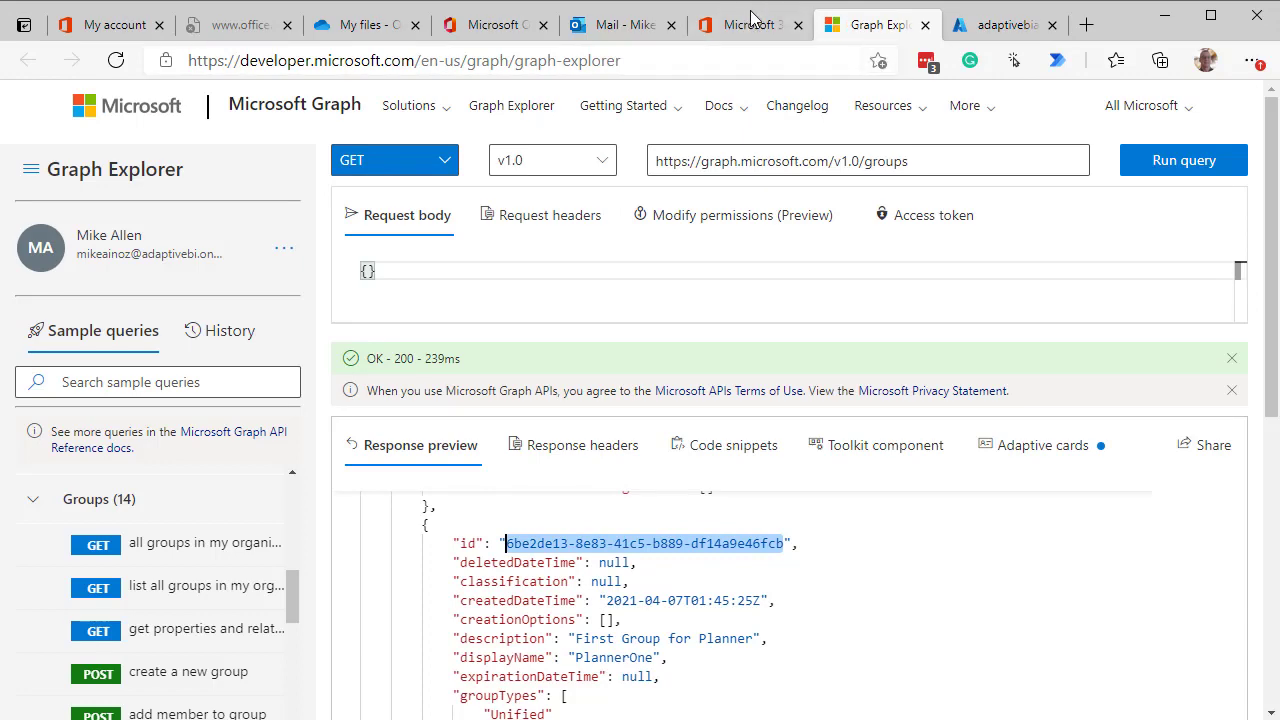
{"action": "left_click", "coordinate": [962, 28]}
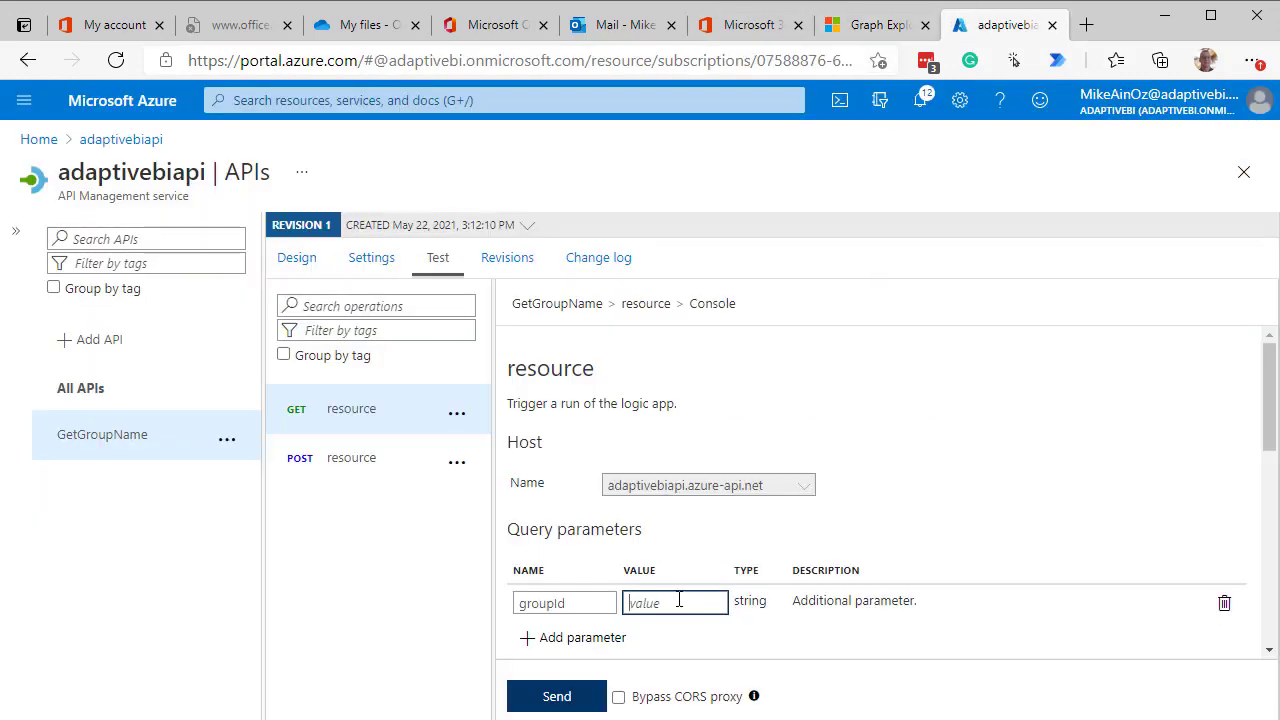
{"action": "key", "text": "ctrl+v"}
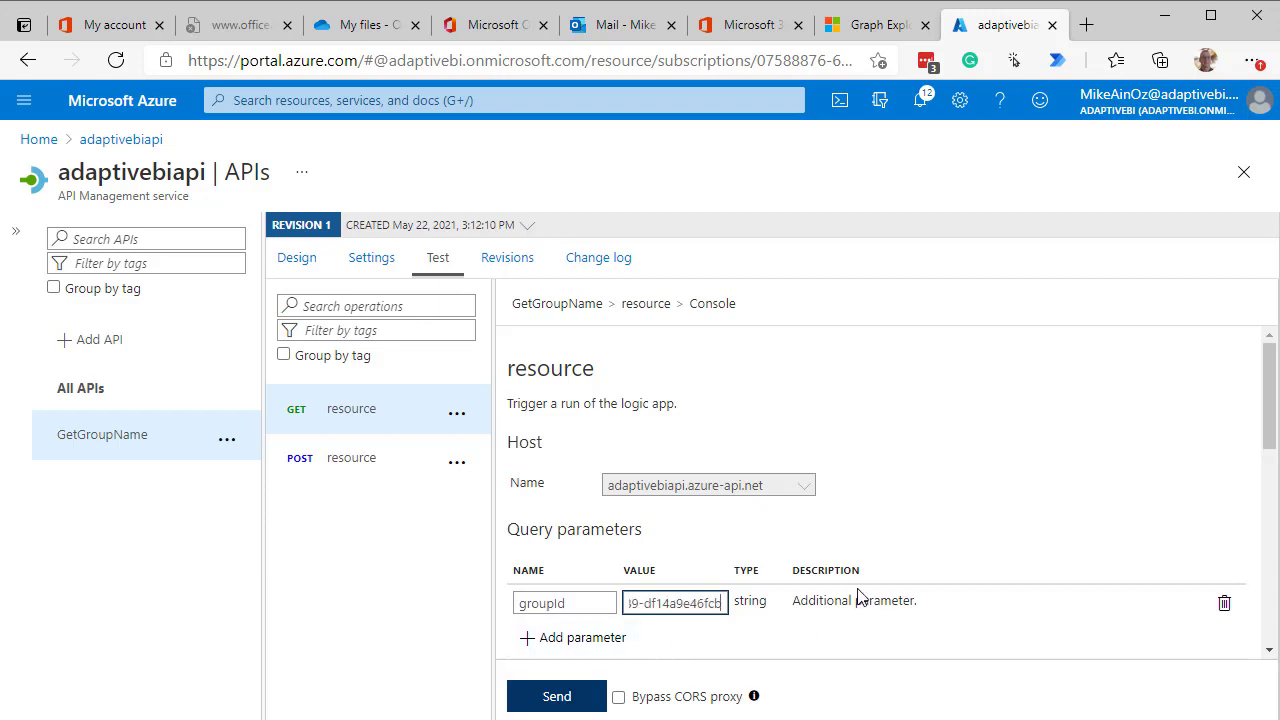
- Check the request URL built with the groupId parameter and send the GET test request
{"action": "scroll", "coordinate": [889, 596], "scroll_direction": "down", "scroll_amount": 2}
{"action": "scroll", "coordinate": [893, 600], "scroll_direction": "down", "scroll_amount": 2}
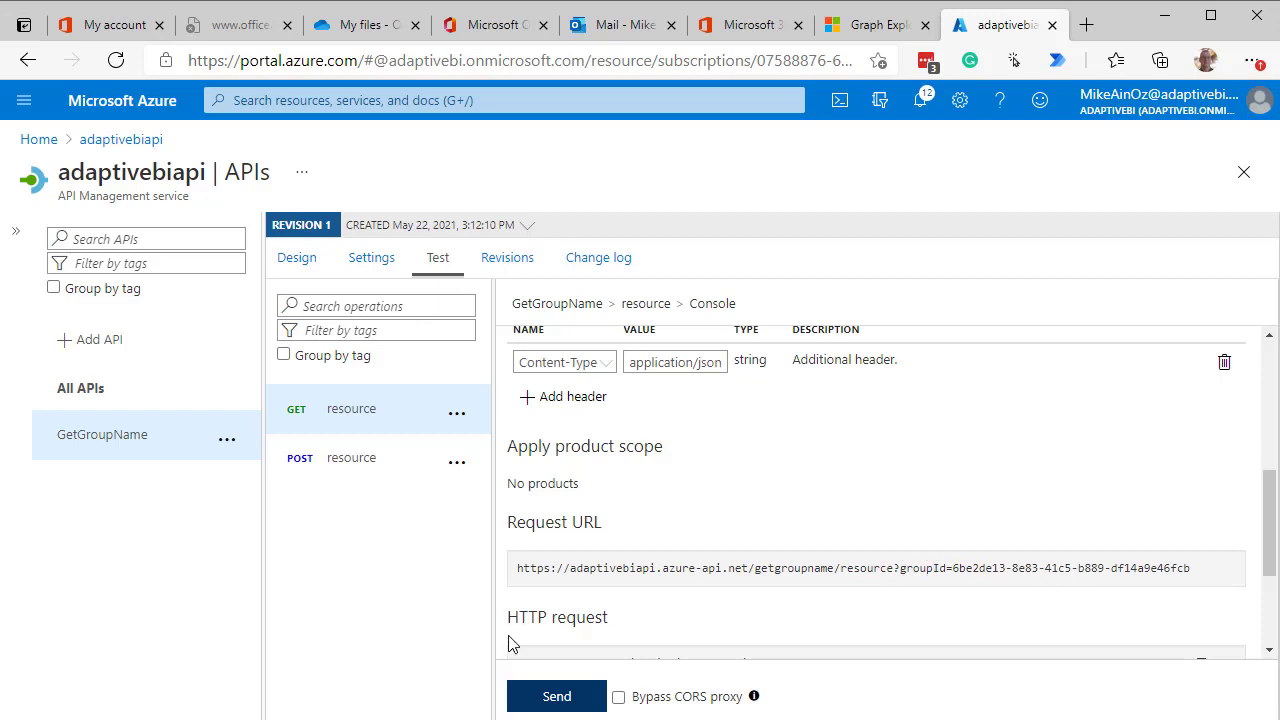
{"action": "left_click", "coordinate": [537, 690]}
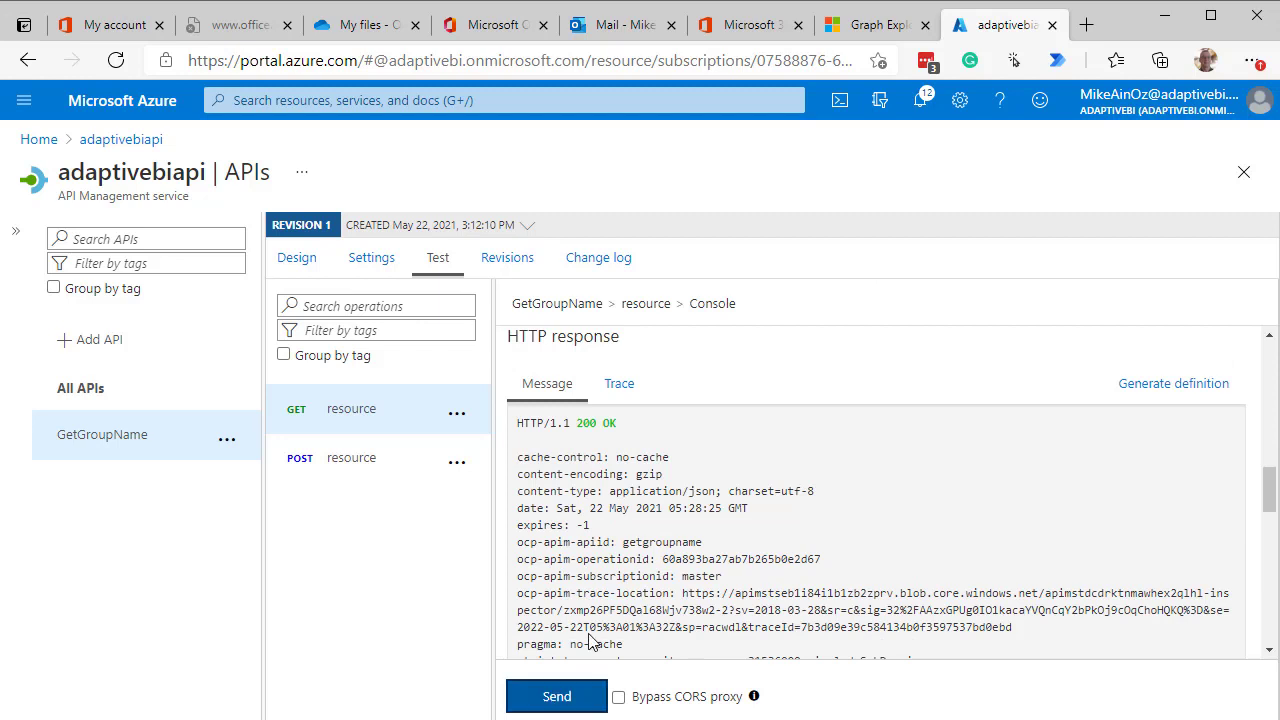
- Examine the HTTP response of the GET test, from its status and headers through the returned group JSON
{"action": "scroll", "coordinate": [857, 553], "scroll_direction": "down", "scroll_amount": 1}
{"action": "scroll", "coordinate": [857, 553], "scroll_direction": "down", "scroll_amount": 3}
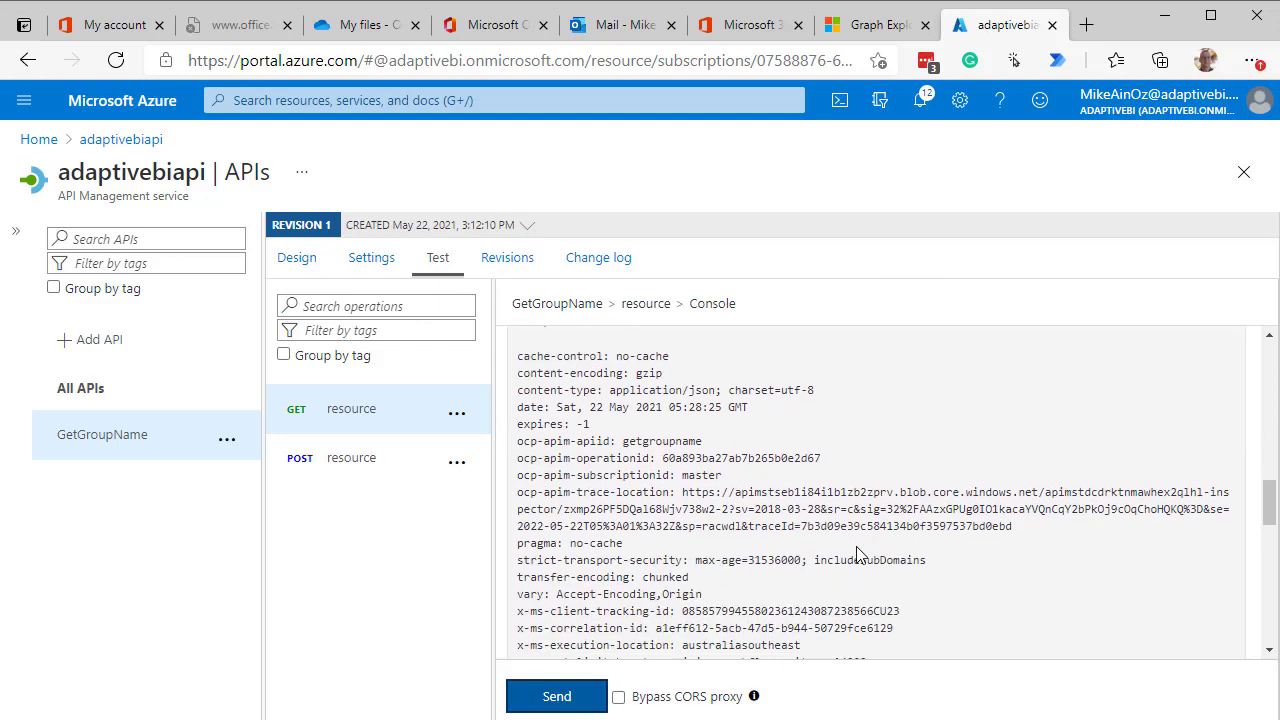
{"action": "scroll", "coordinate": [872, 553], "scroll_direction": "down", "scroll_amount": 2}
{"action": "scroll", "coordinate": [872, 553], "scroll_direction": "down", "scroll_amount": 5}
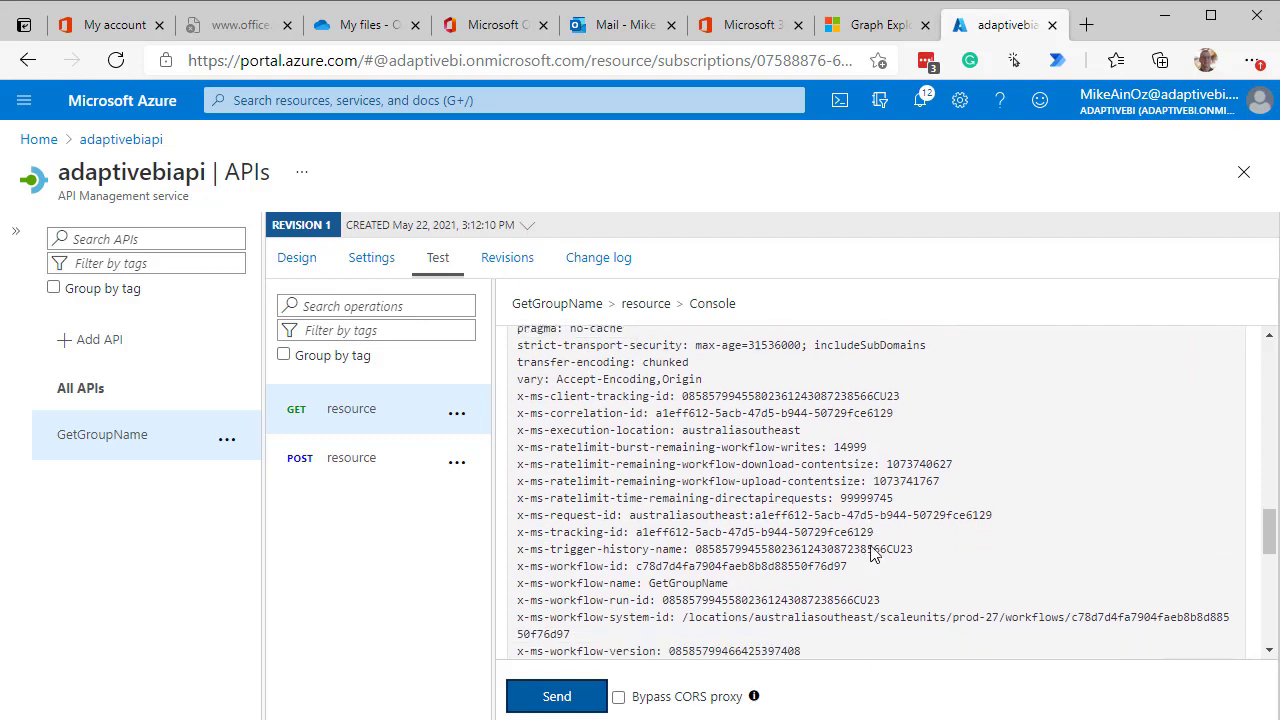
{"action": "scroll", "coordinate": [872, 553], "scroll_direction": "down", "scroll_amount": 7}
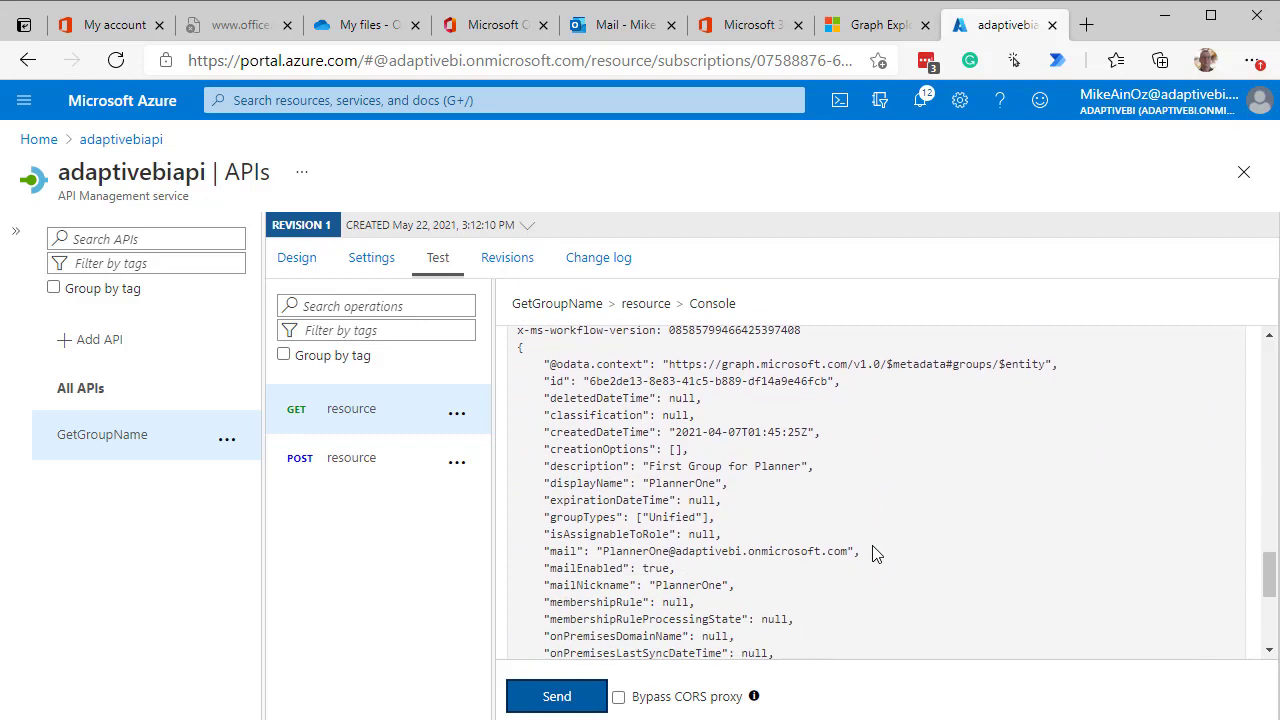
{"action": "scroll", "coordinate": [872, 553], "scroll_direction": "down", "scroll_amount": 2}
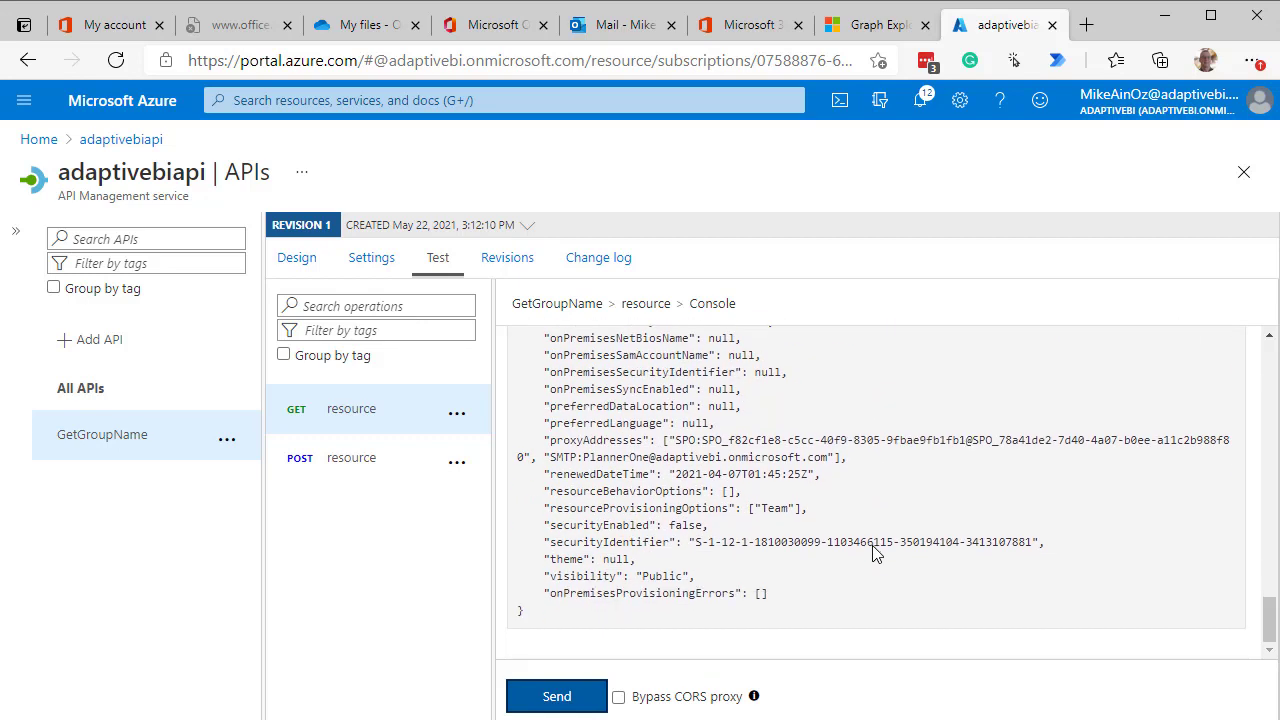
{"action": "scroll", "coordinate": [872, 553], "scroll_direction": "up", "scroll_amount": 7}
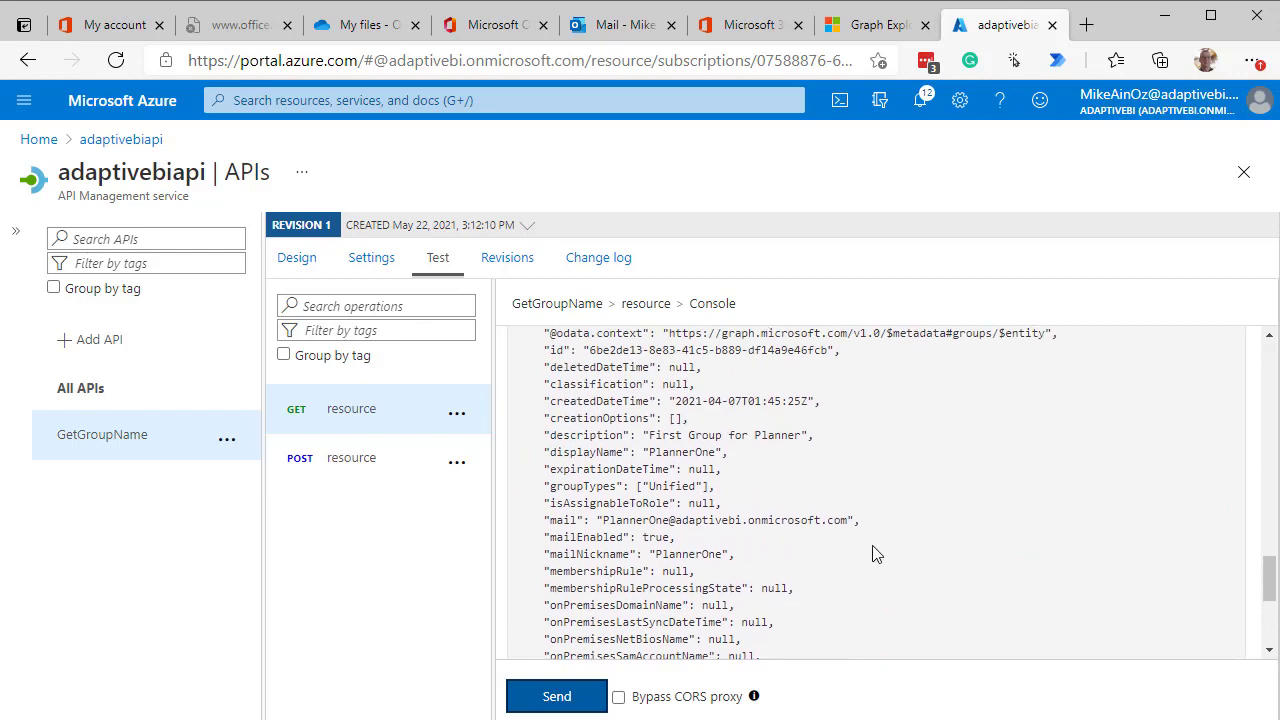
{"action": "scroll", "coordinate": [872, 547], "scroll_direction": "up", "scroll_amount": 6}
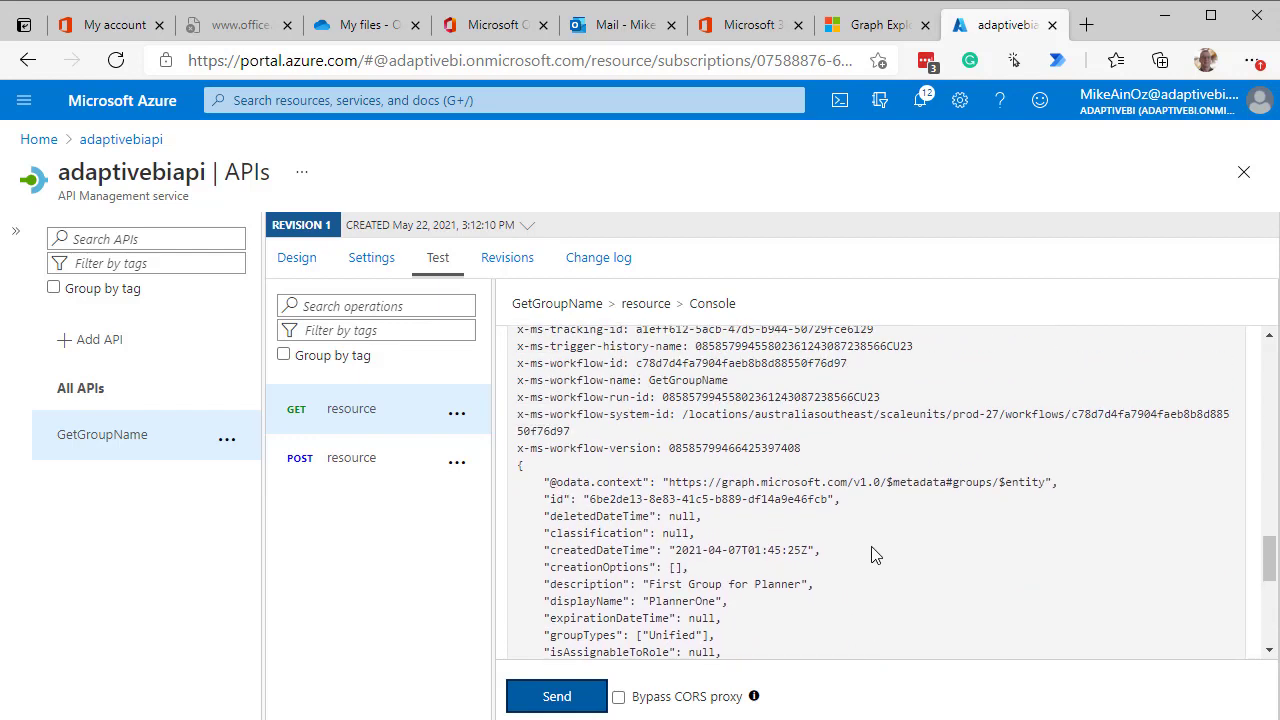
{"action": "scroll", "coordinate": [872, 553], "scroll_direction": "up", "scroll_amount": 12}
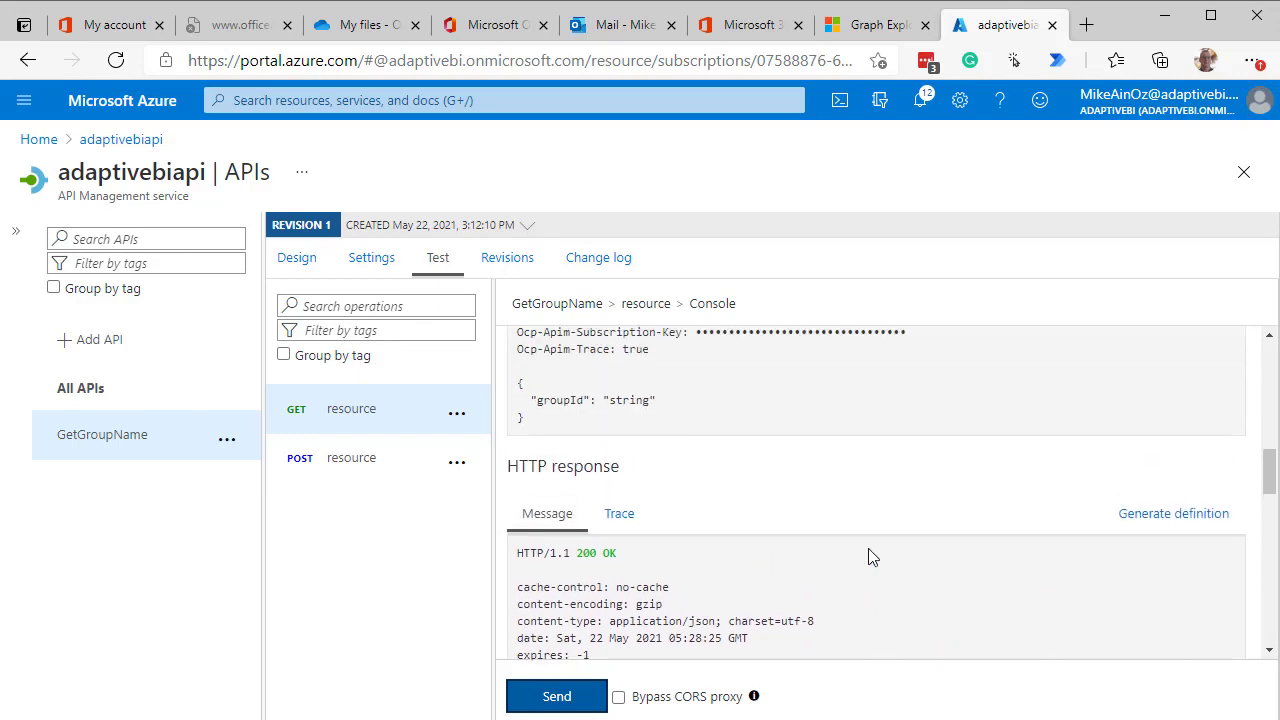
{"action": "scroll", "coordinate": [868, 557], "scroll_direction": "up", "scroll_amount": 9}
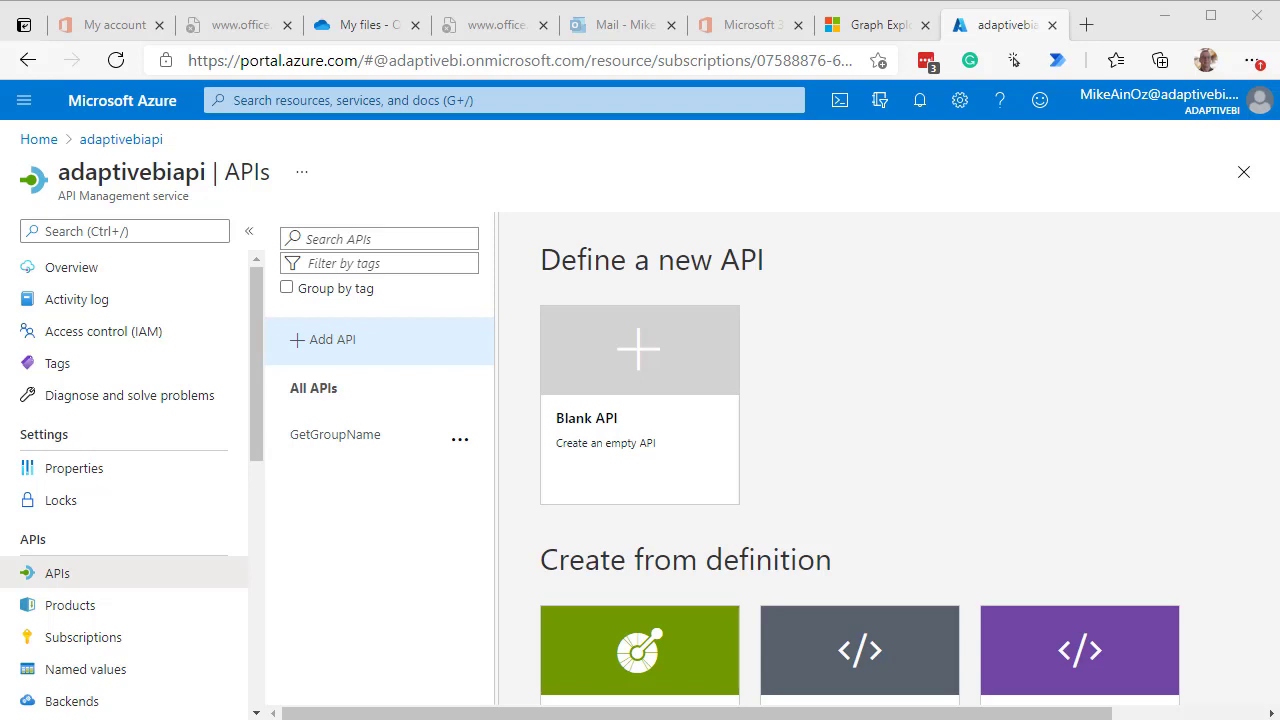
- Open the GetGroupName API's GET resource operation in the test console and bring up its request URL
{"action": "left_click", "coordinate": [336, 448]}
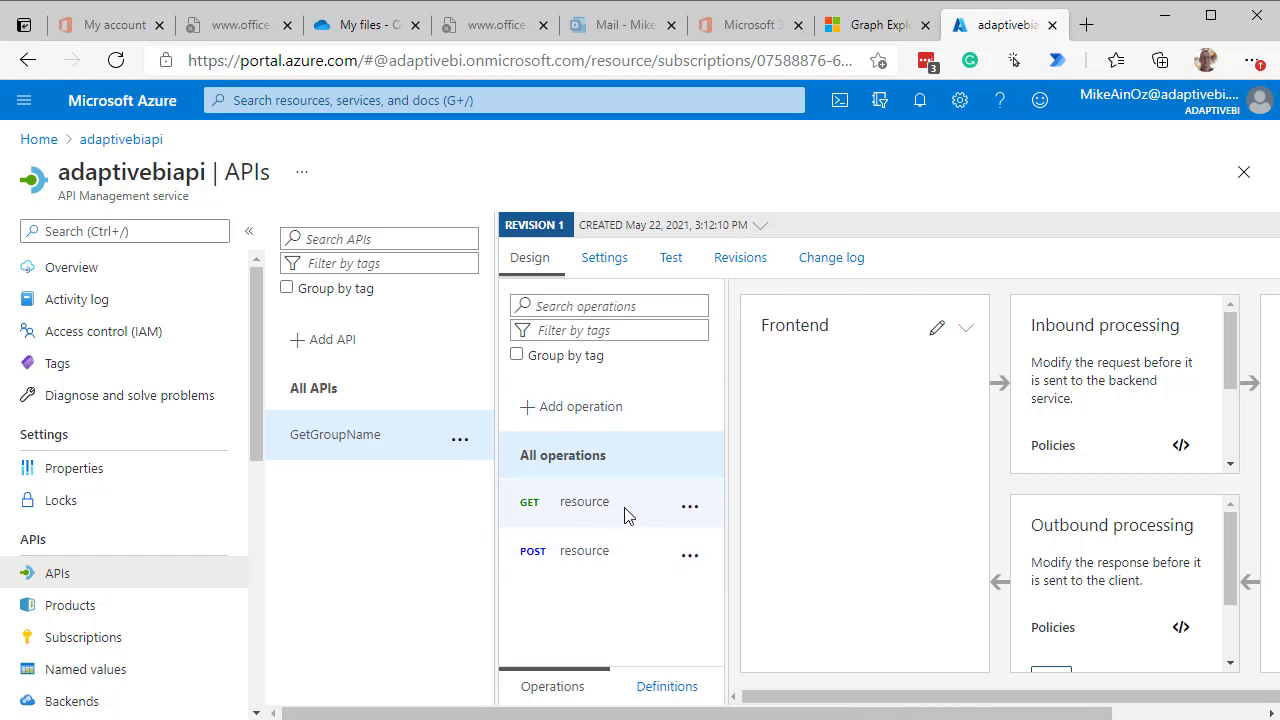
{"action": "left_click", "coordinate": [570, 514]}
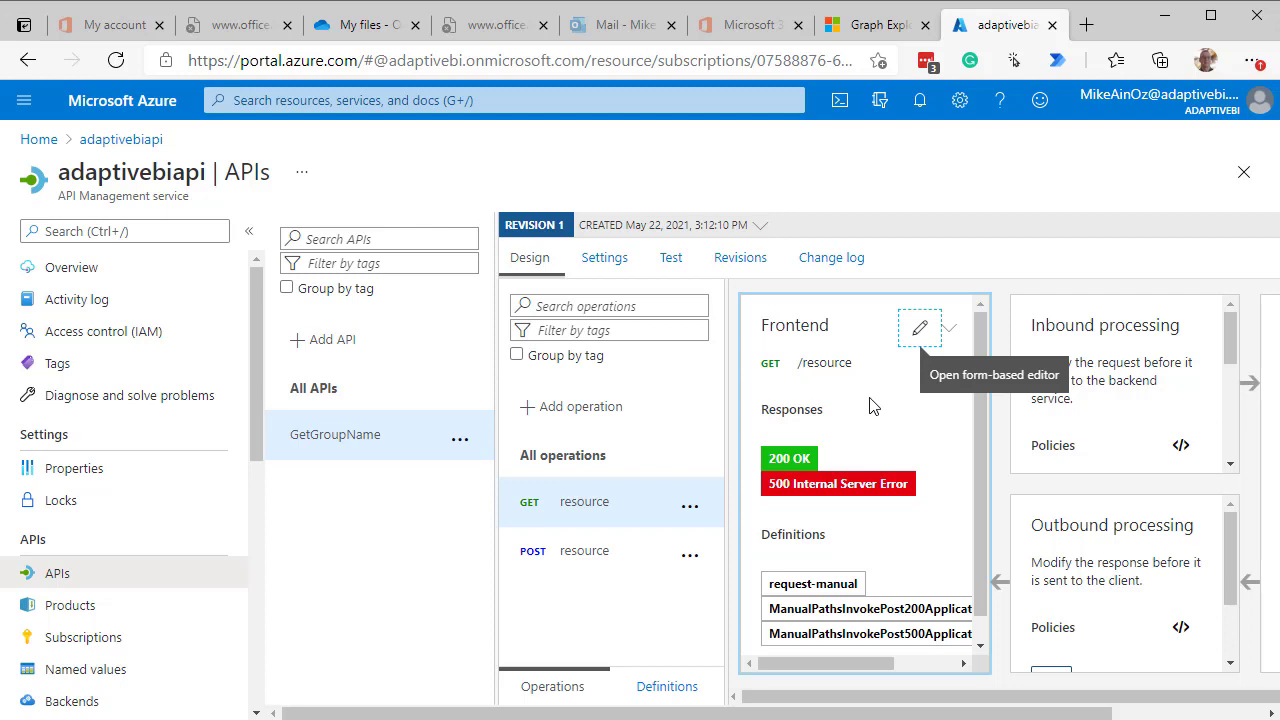
{"action": "left_click", "coordinate": [674, 266]}
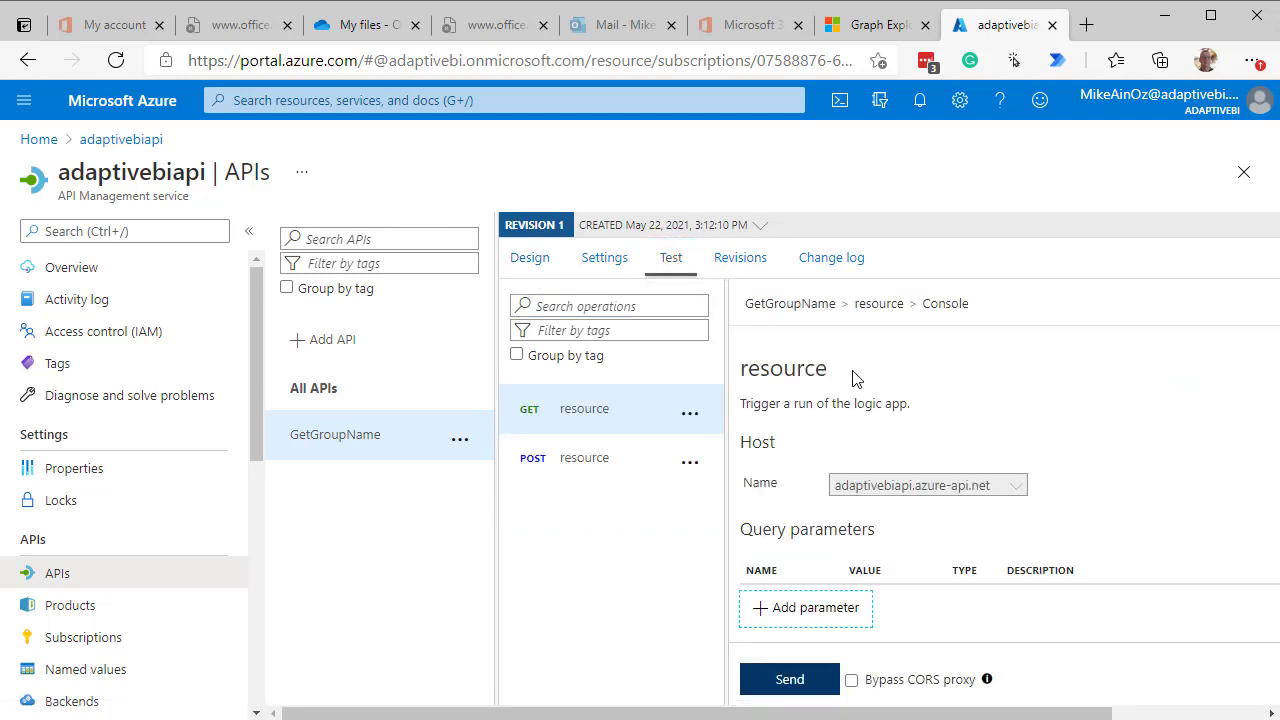
{"action": "scroll", "coordinate": [866, 390], "scroll_direction": "down", "scroll_amount": 2}
{"action": "scroll", "coordinate": [866, 390], "scroll_direction": "down", "scroll_amount": 4}
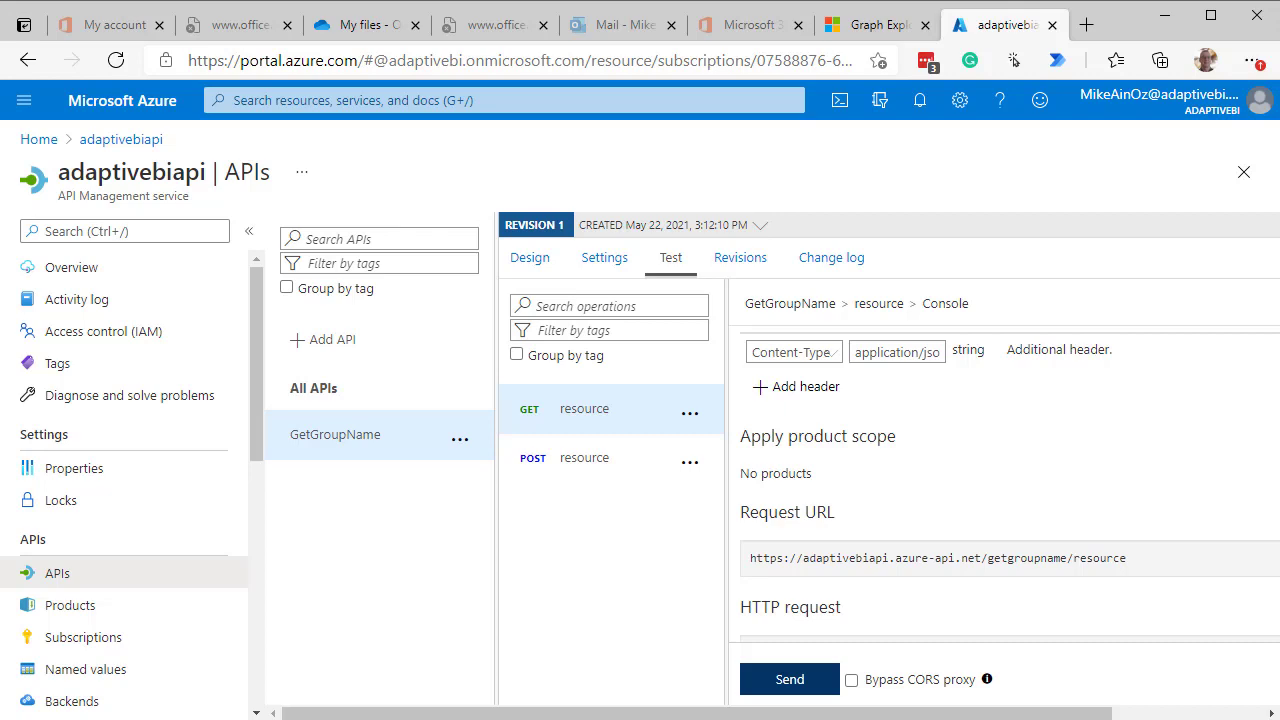
- Switch to the ConnectionTest report in Power BI Desktop and set the pGroupId parameter to the PlannerOne group's id
{"action": "key", "text": "alt+Tab"}
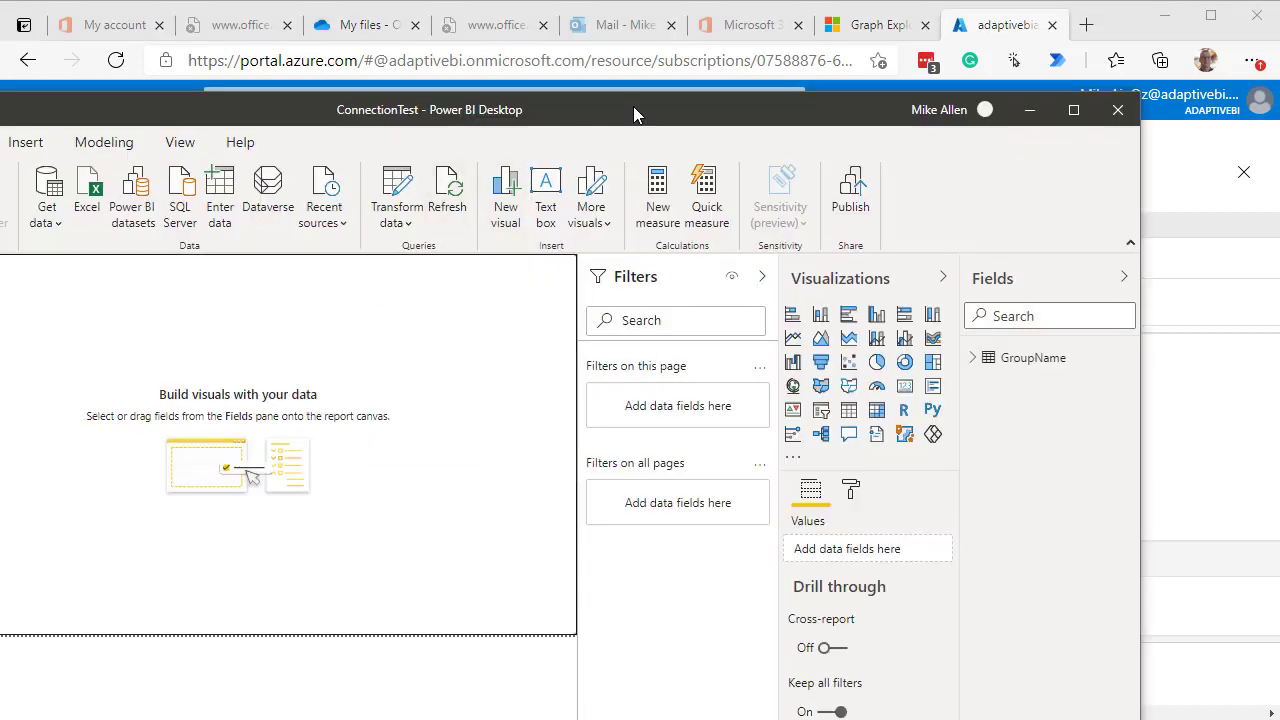
{"action": "left_click_drag", "start_coordinate": [633, 106], "coordinate": [809, 63]}
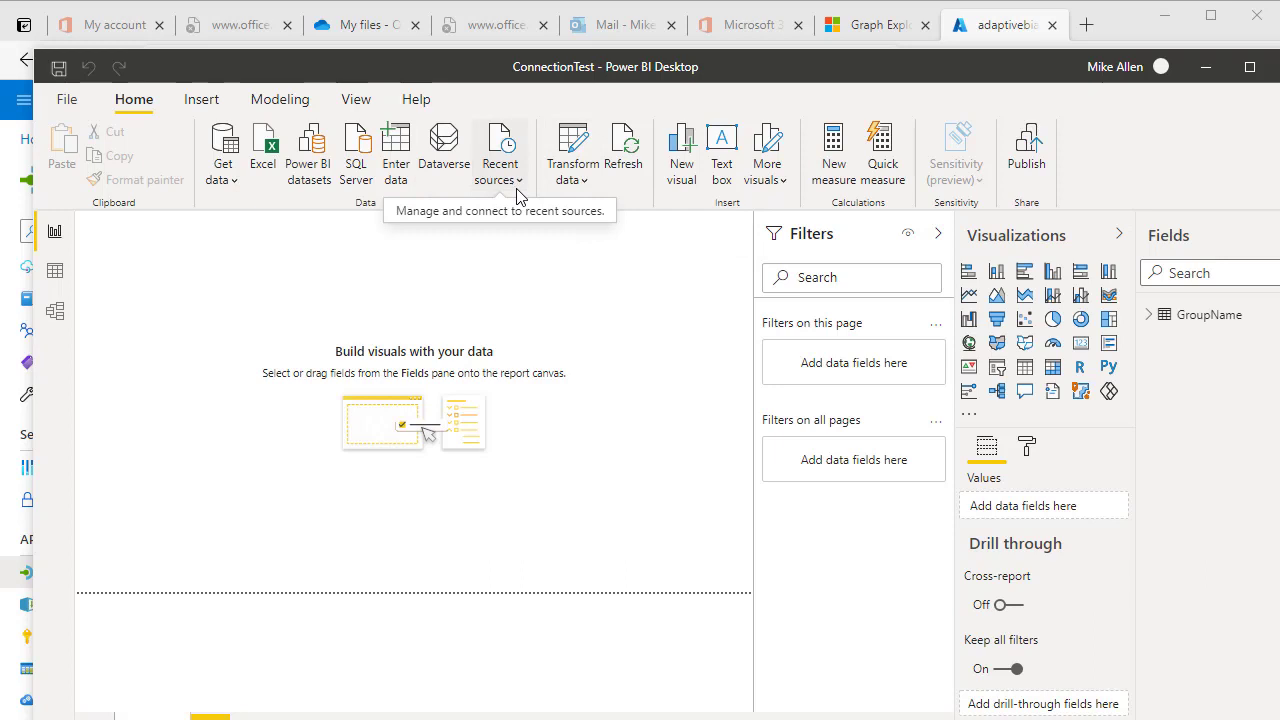
{"action": "left_click", "coordinate": [562, 180]}
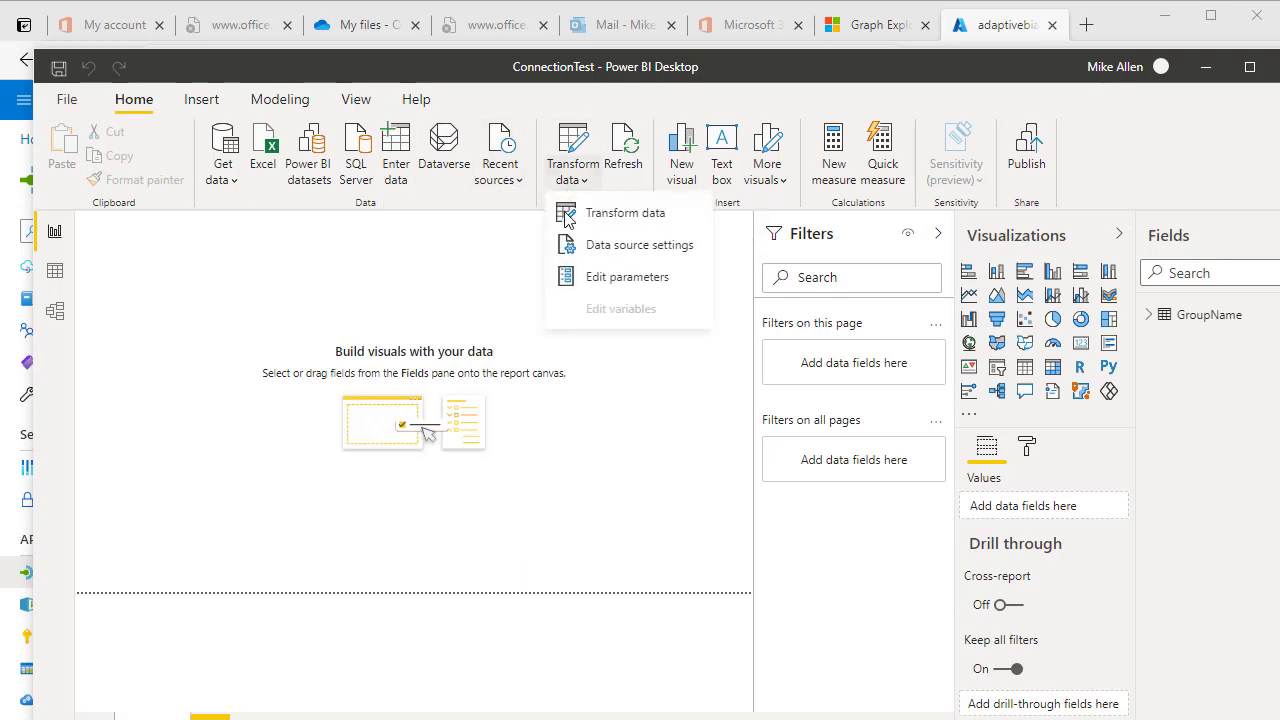
{"action": "left_click", "coordinate": [583, 280]}
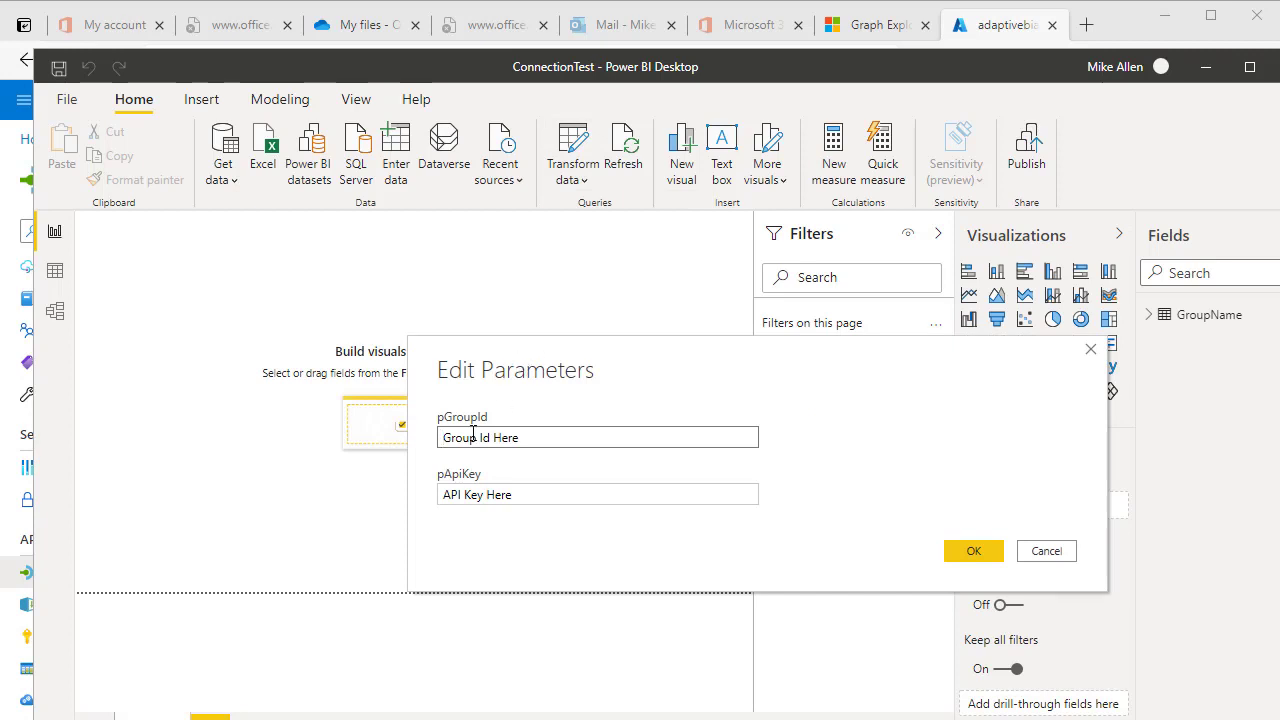
{"action": "type", "text": "6be2de13-8e83-41c5-b889-df14a9e46fcb"}
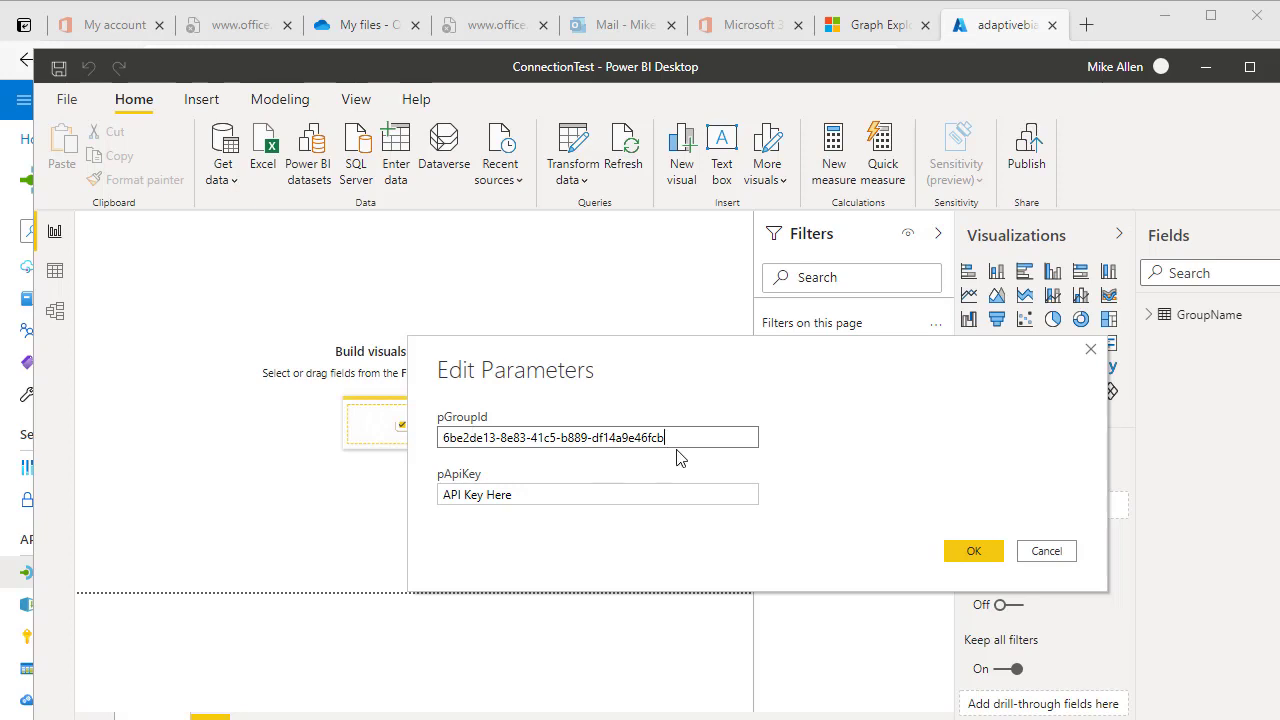
- Clear the placeholder text from the pApiKey parameter
{"action": "left_click", "coordinate": [555, 497]}
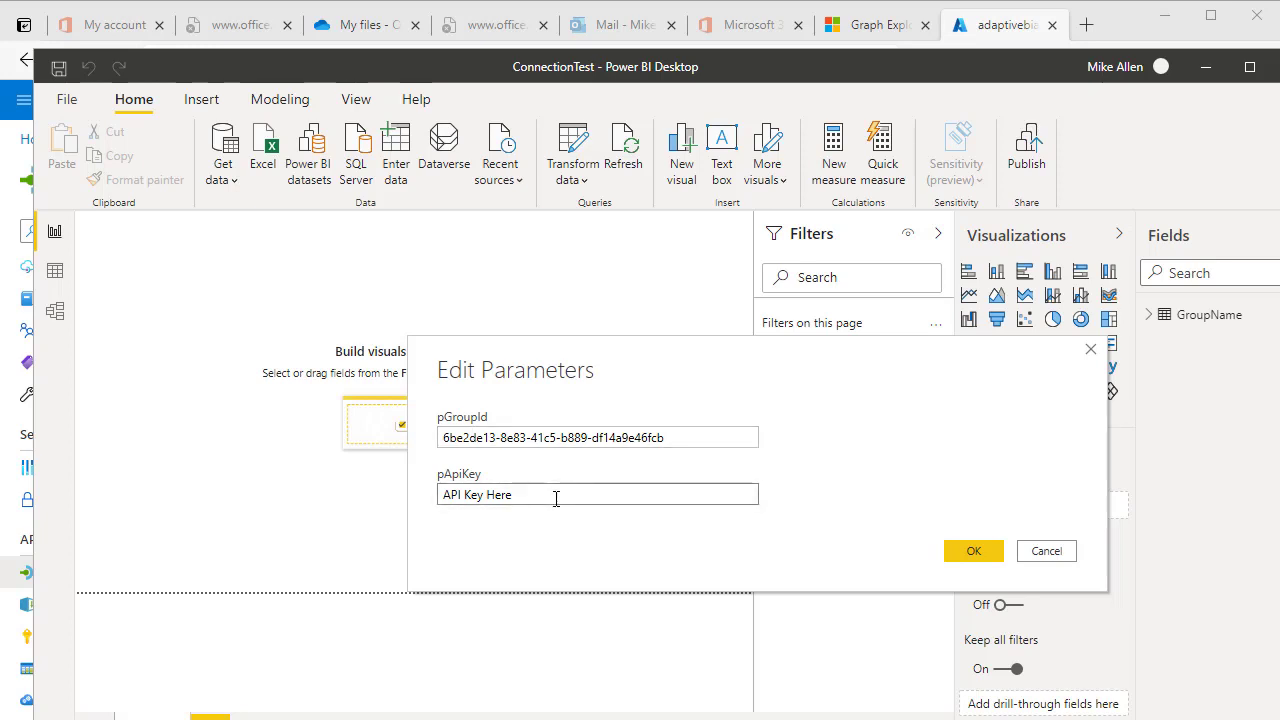
{"action": "key", "text": "BackSpace"}
{"action": "key", "text": "BackSpace"}
{"action": "key", "text": "BackSpace"}
{"action": "key", "text": "BackSpace"}
{"action": "key", "text": "BackSpace"}
{"action": "key", "text": "BackSpace"}
{"action": "key", "text": "BackSpace"}
{"action": "key", "text": "BackSpace"}
{"action": "key", "text": "BackSpace"}
{"action": "key", "text": "BackSpace"}
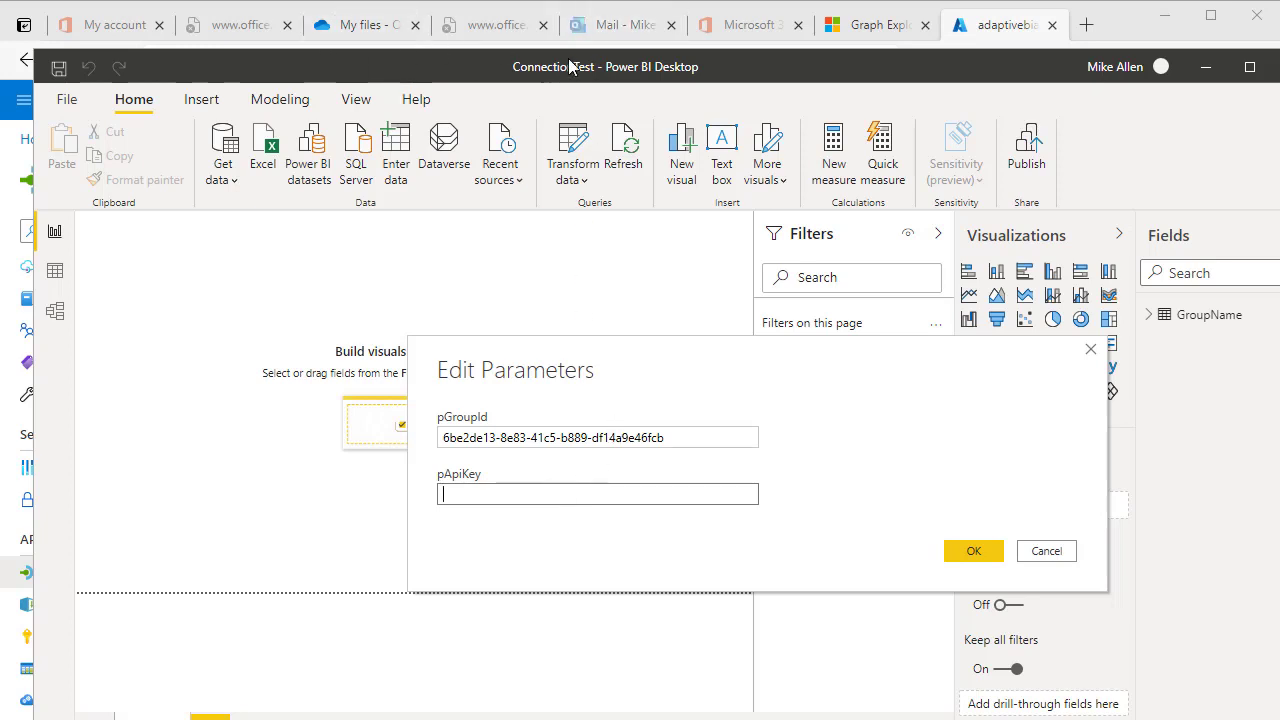
- In the Azure portal, add an adaptivebiapi subscription named myApi with display name MyApi and save it
{"action": "left_click", "coordinate": [987, 28]}
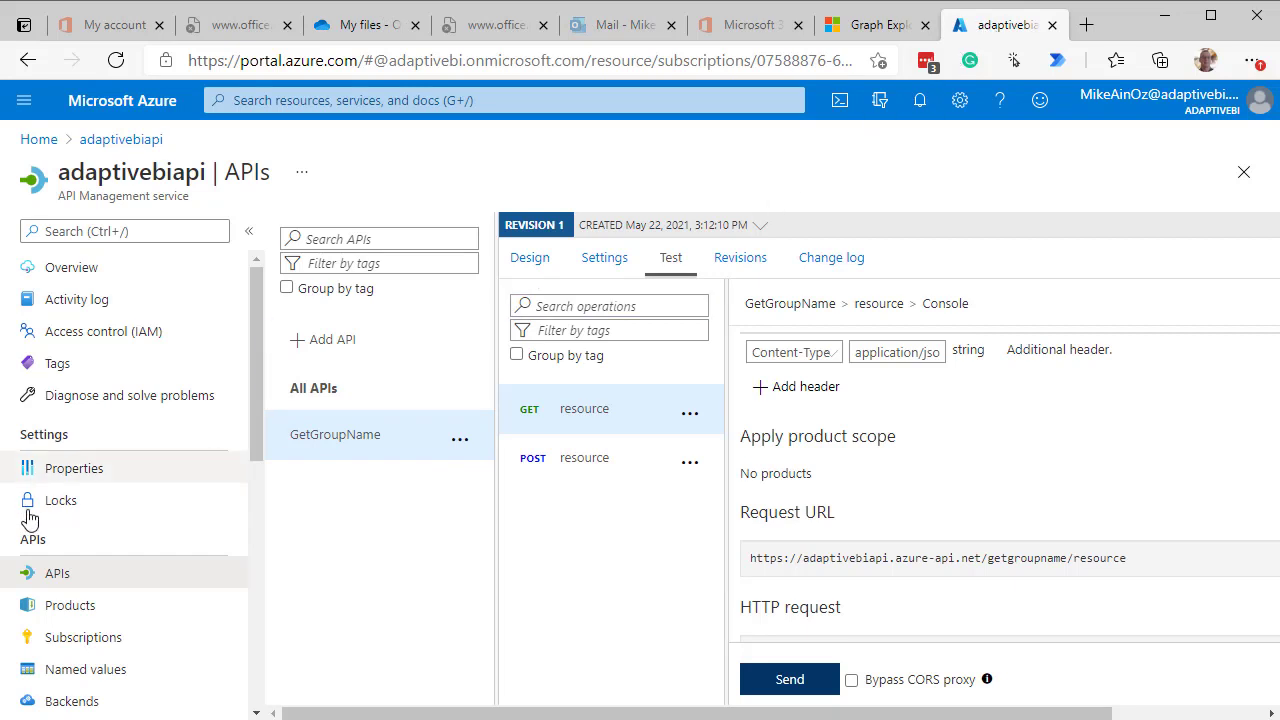
{"action": "left_click", "coordinate": [83, 645]}
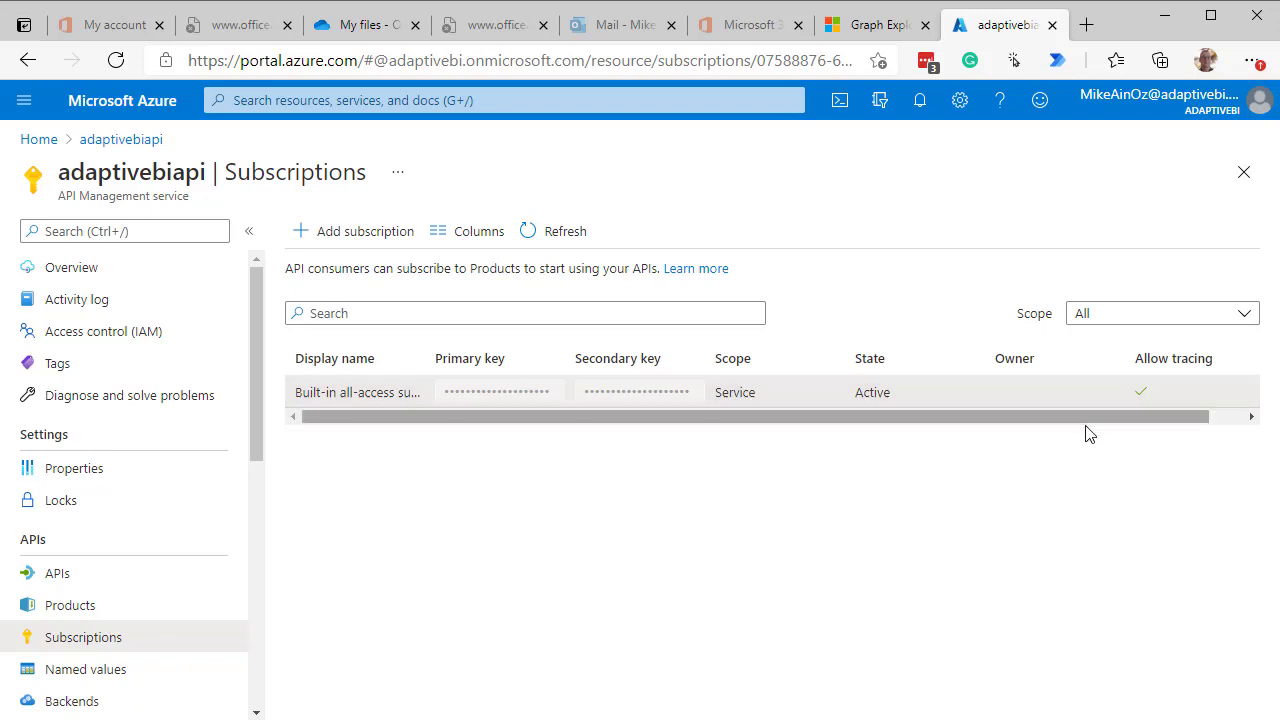
{"action": "left_click", "coordinate": [305, 240]}
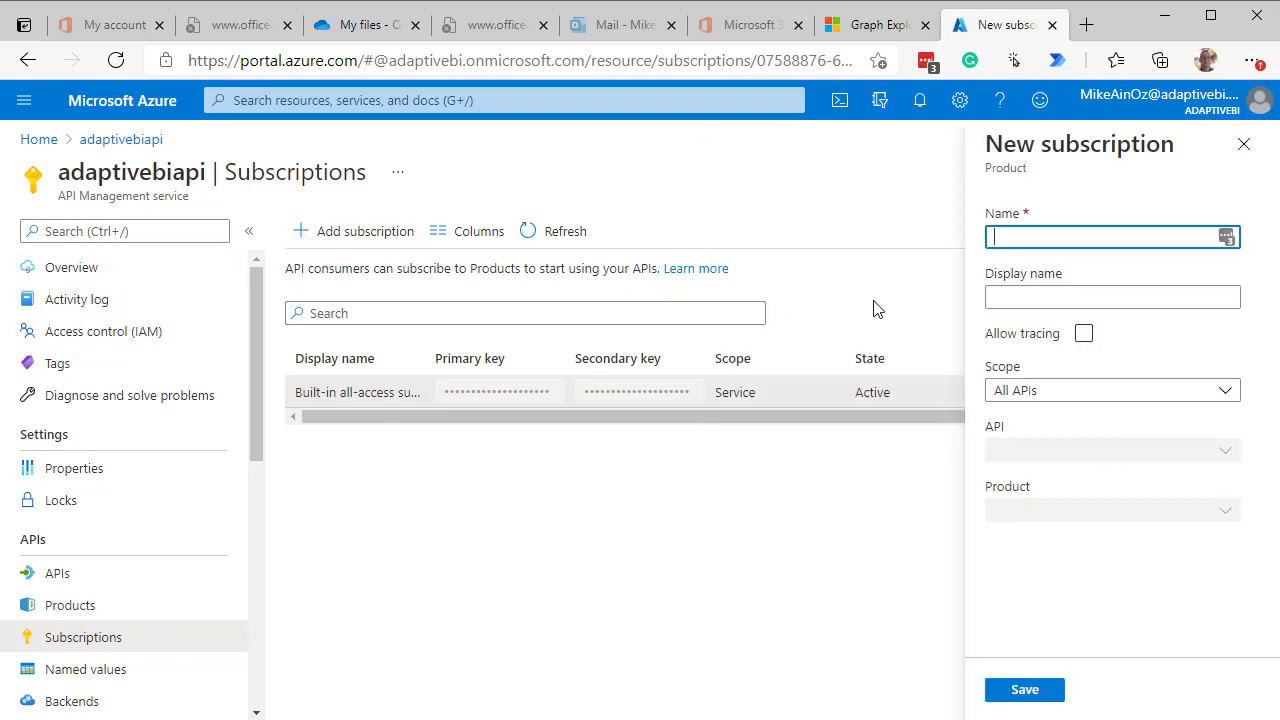
{"action": "type", "text": "myApi"}
{"action": "left_click", "coordinate": [1007, 302]}
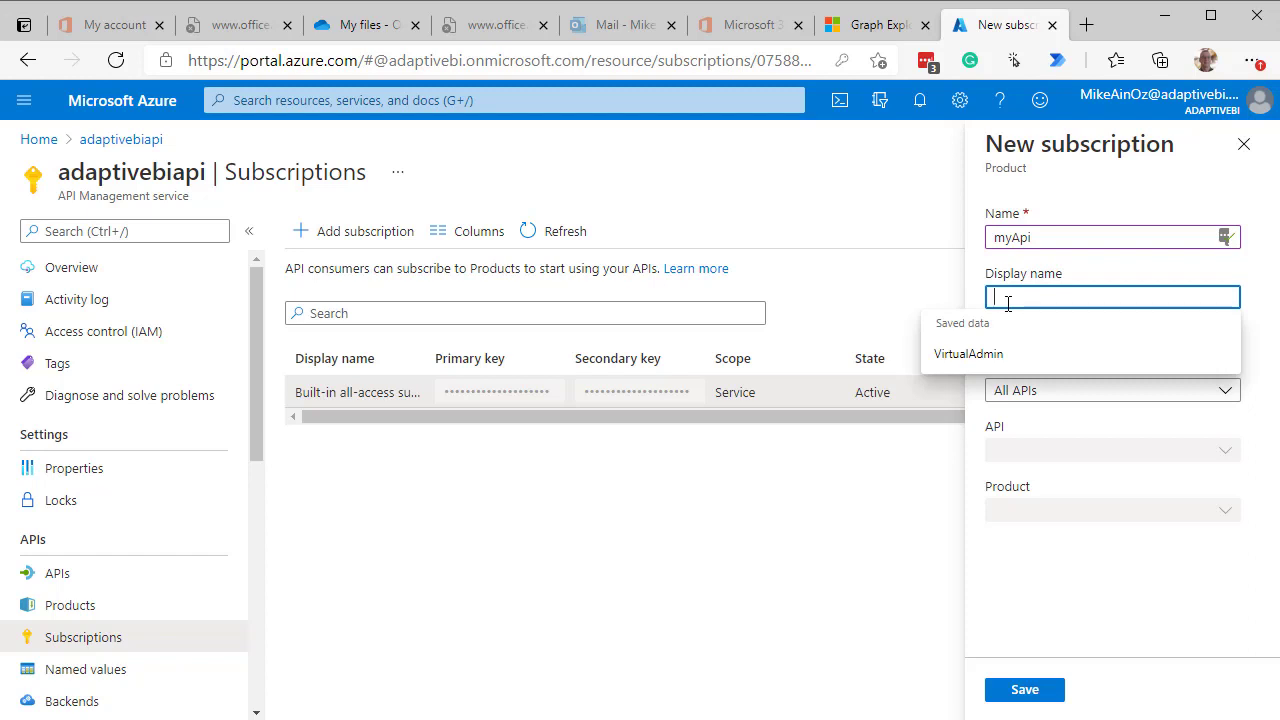
{"action": "type", "text": "MyApi"}
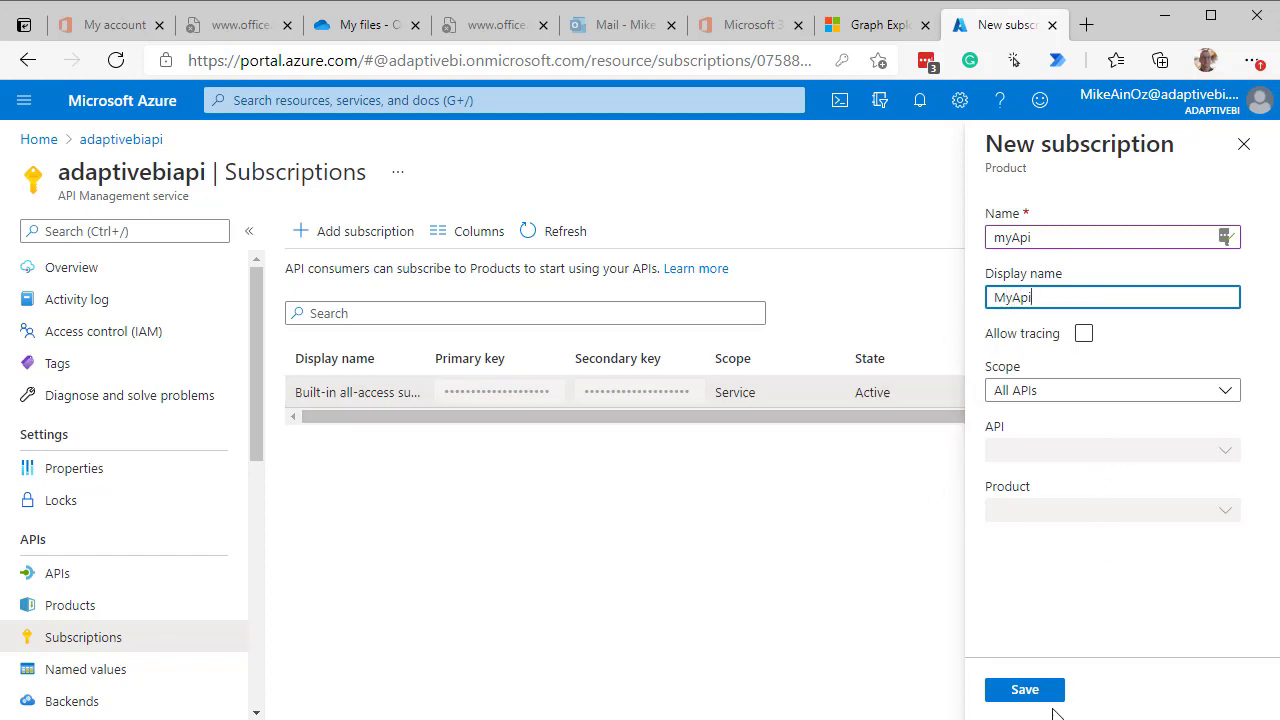
{"action": "left_click", "coordinate": [1040, 692]}
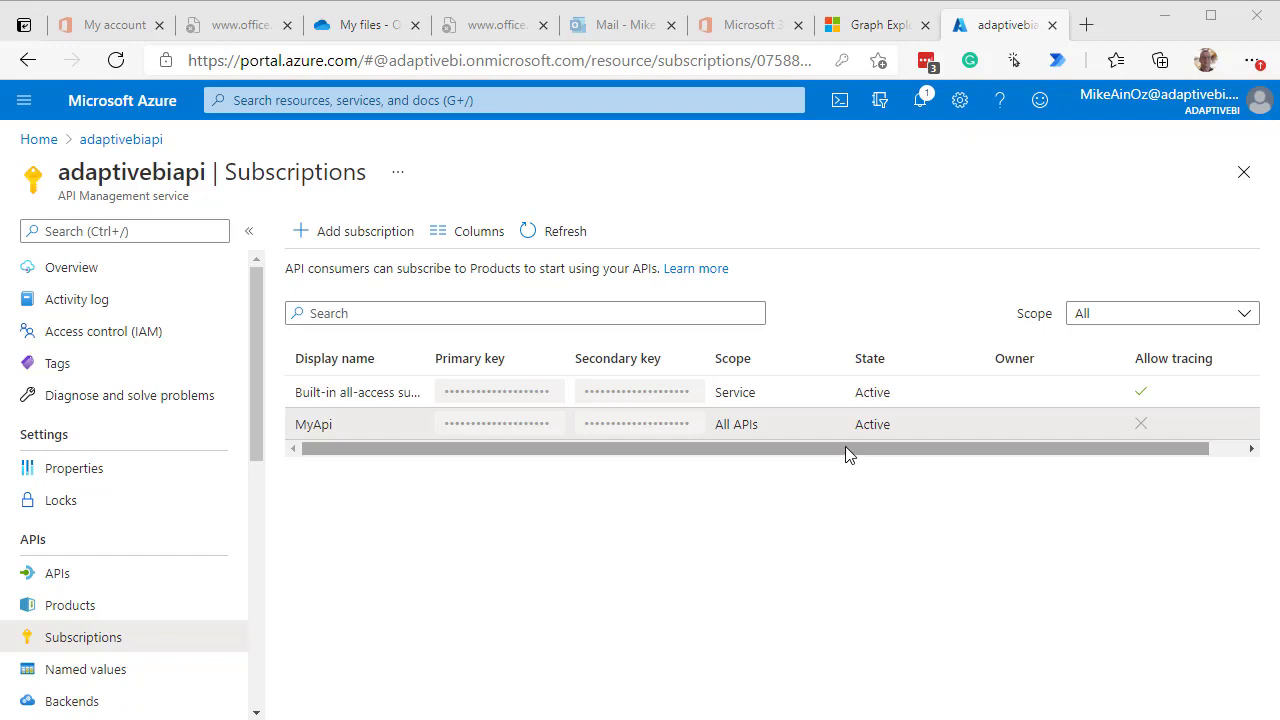
- Reveal the built-in all-access subscription's keys and copy its primary key
{"action": "left_click_drag", "start_coordinate": [854, 449], "coordinate": [890, 450]}
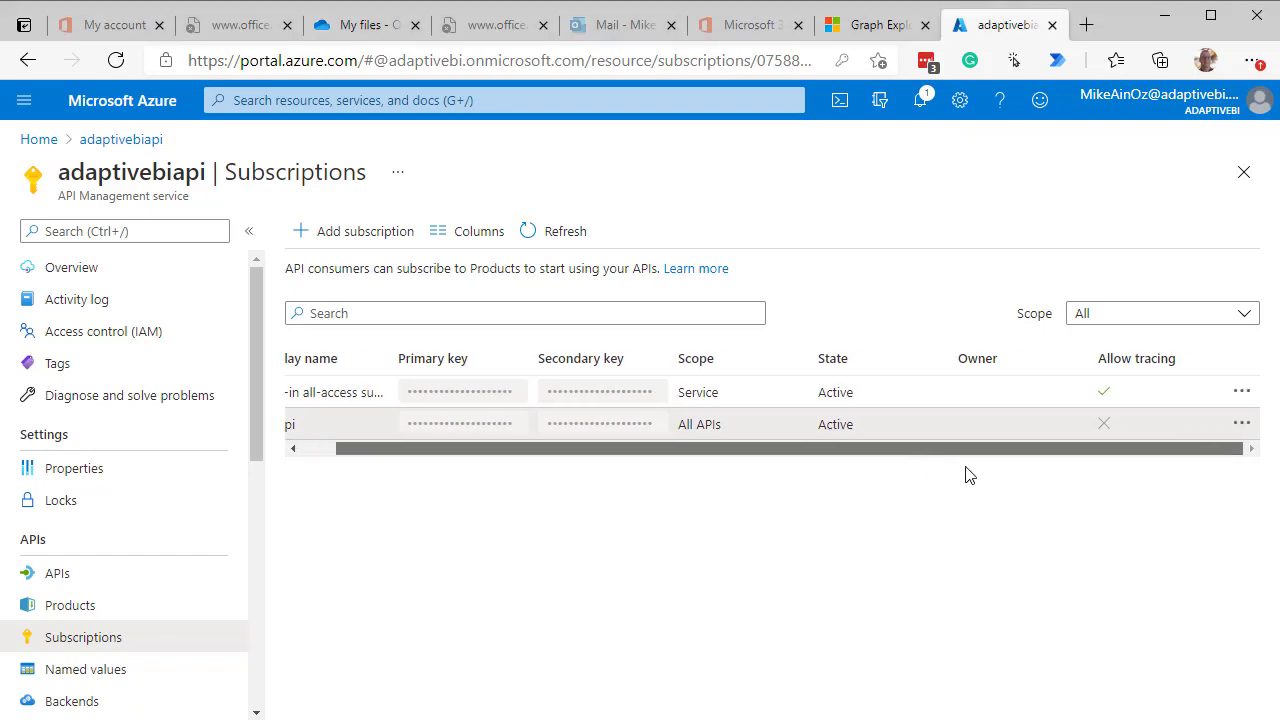
{"action": "left_click", "coordinate": [1246, 395]}
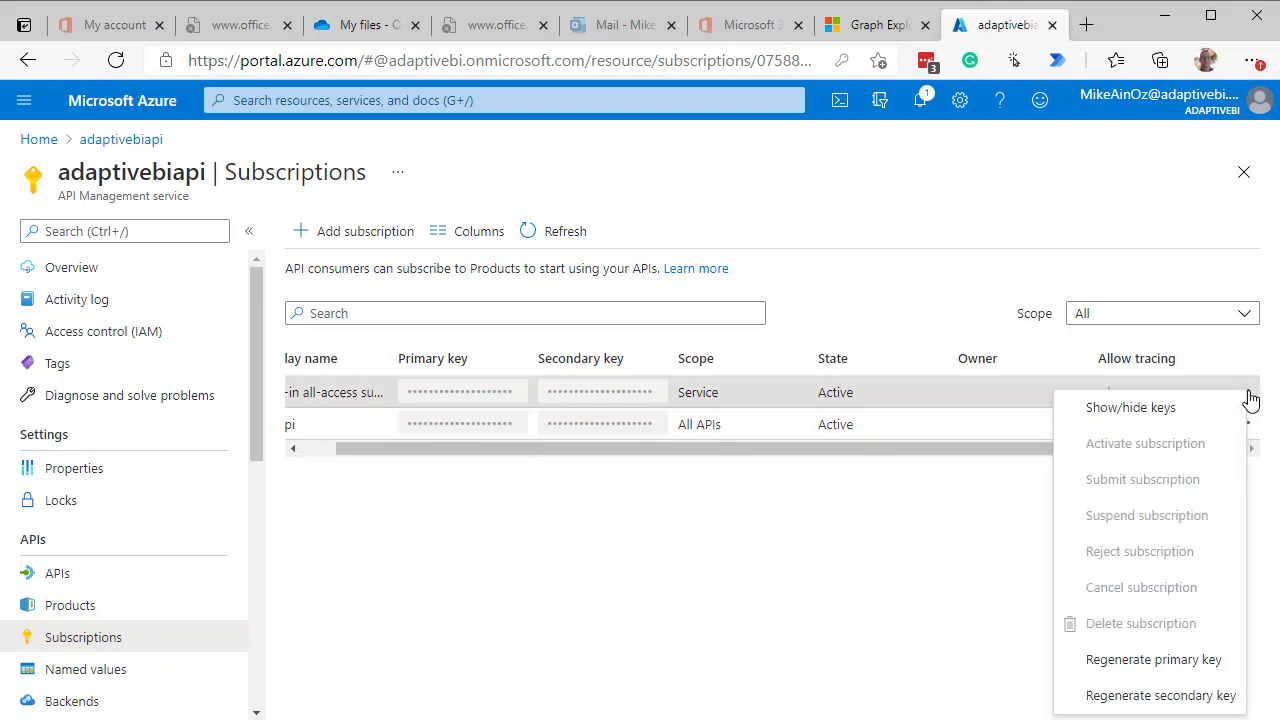
{"action": "left_click", "coordinate": [1194, 406]}
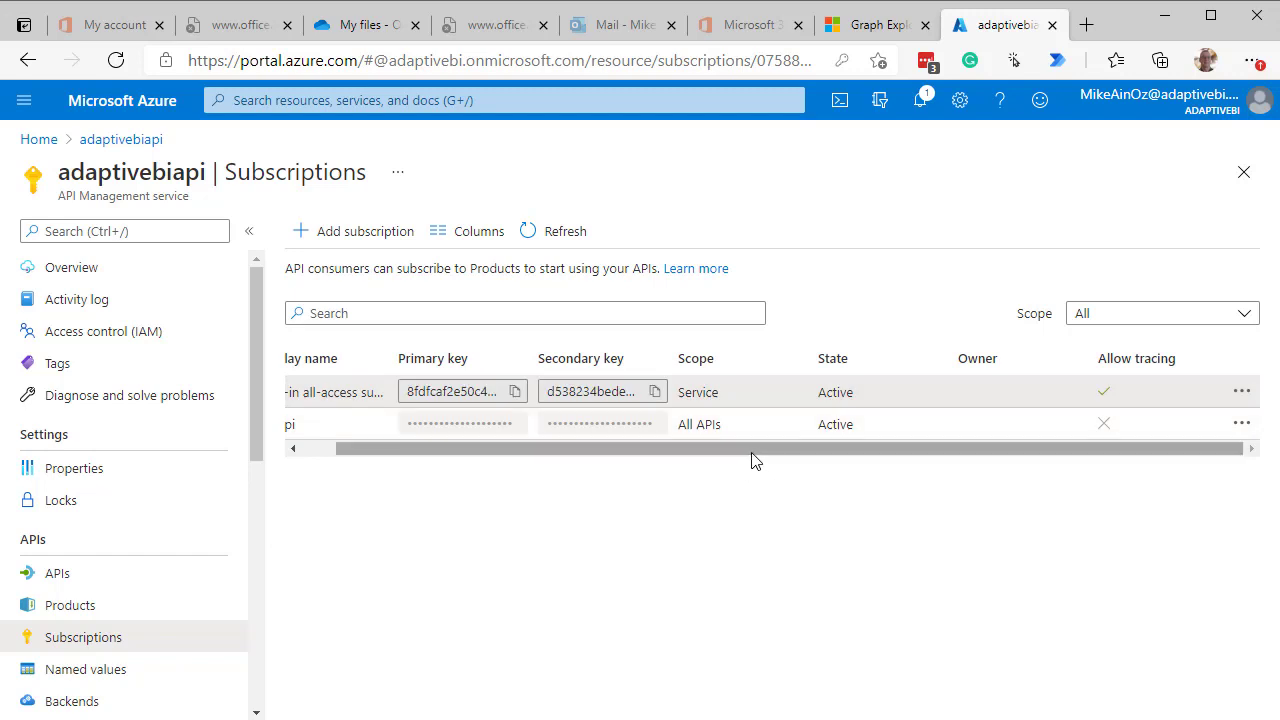
{"action": "left_click", "coordinate": [513, 393]}
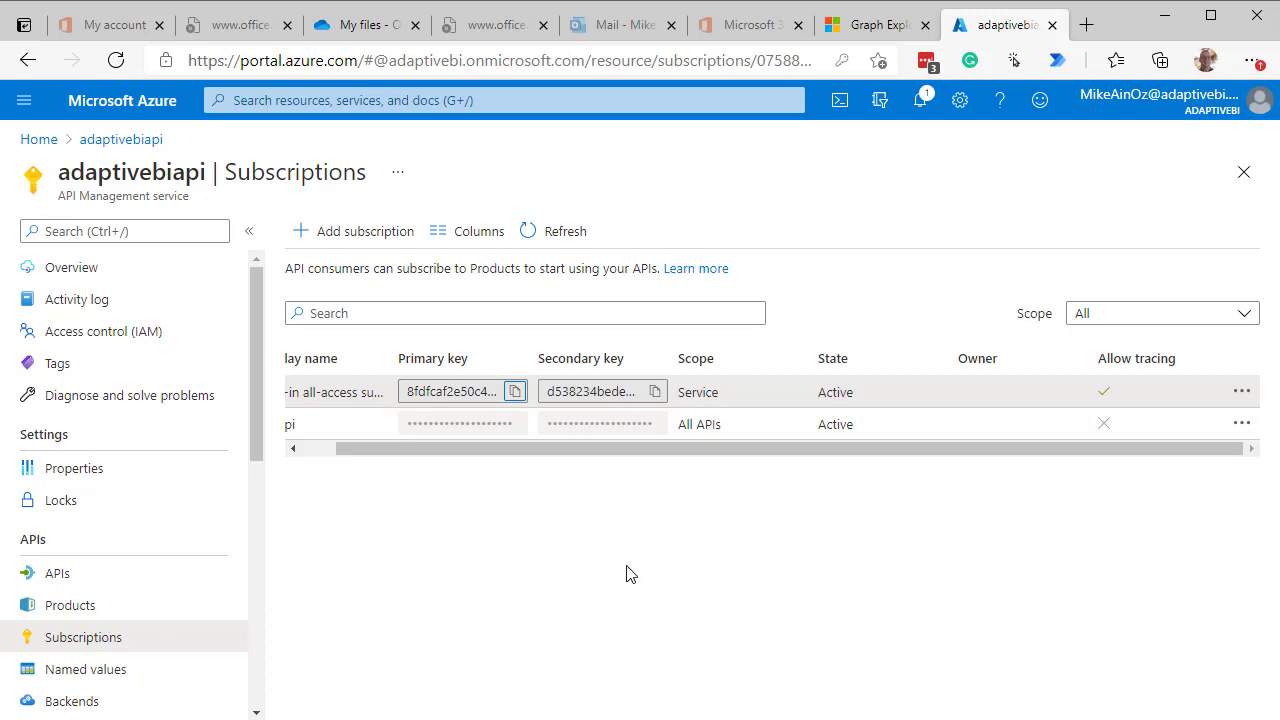
- Back in Power BI Desktop, paste the copied API key as the pApiKey parameter's value and accept the parameters
{"action": "key", "text": "alt+Tab"}
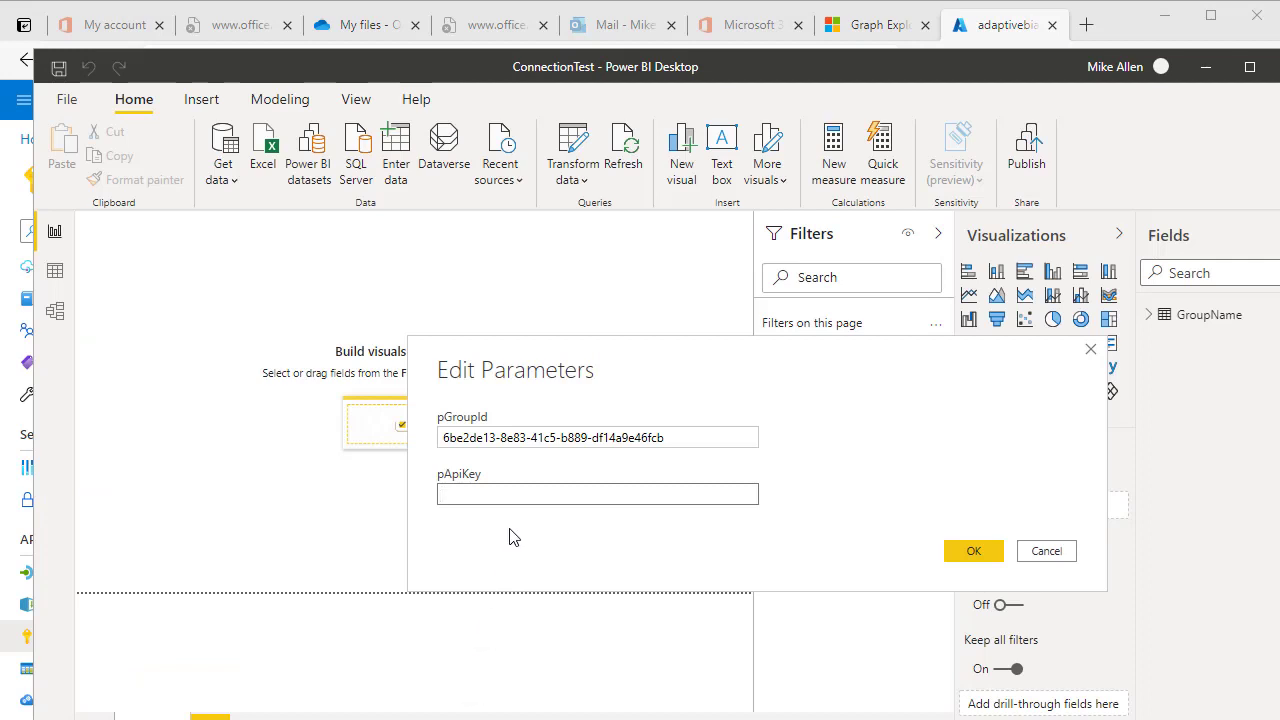
{"action": "left_click", "coordinate": [513, 495]}
{"action": "key", "text": "ctrl+v"}
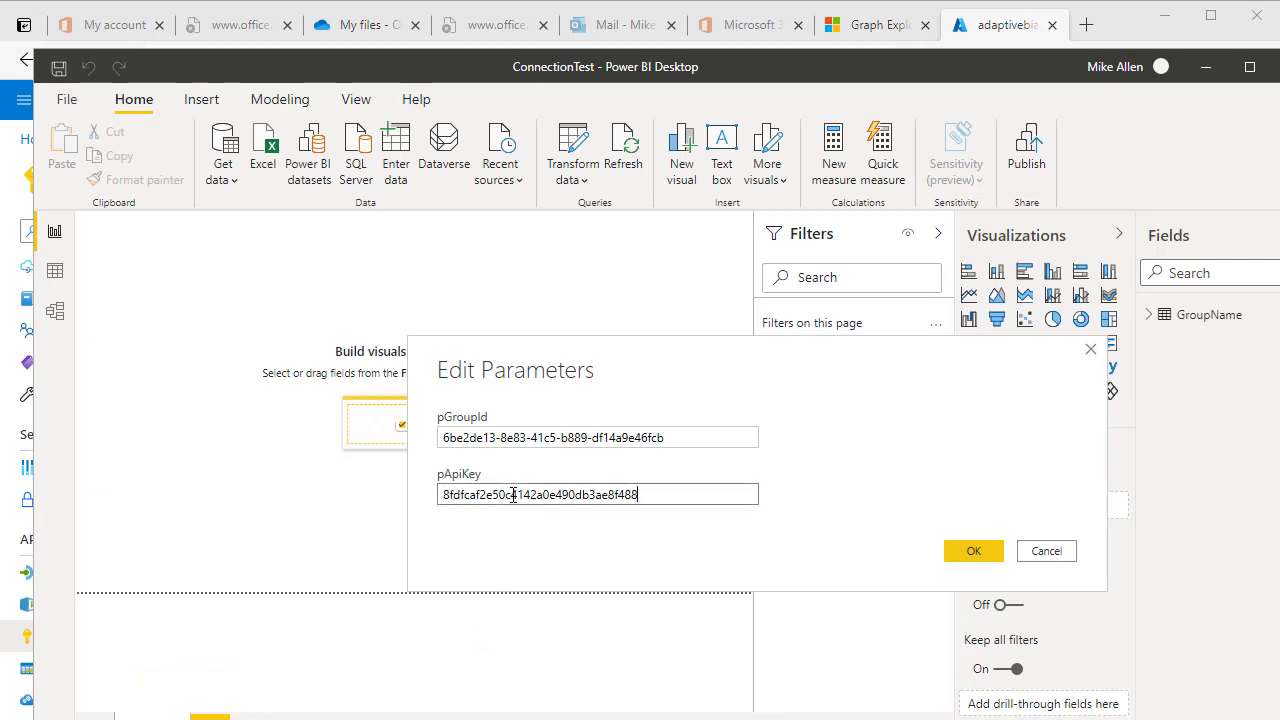
{"action": "left_click", "coordinate": [966, 552]}
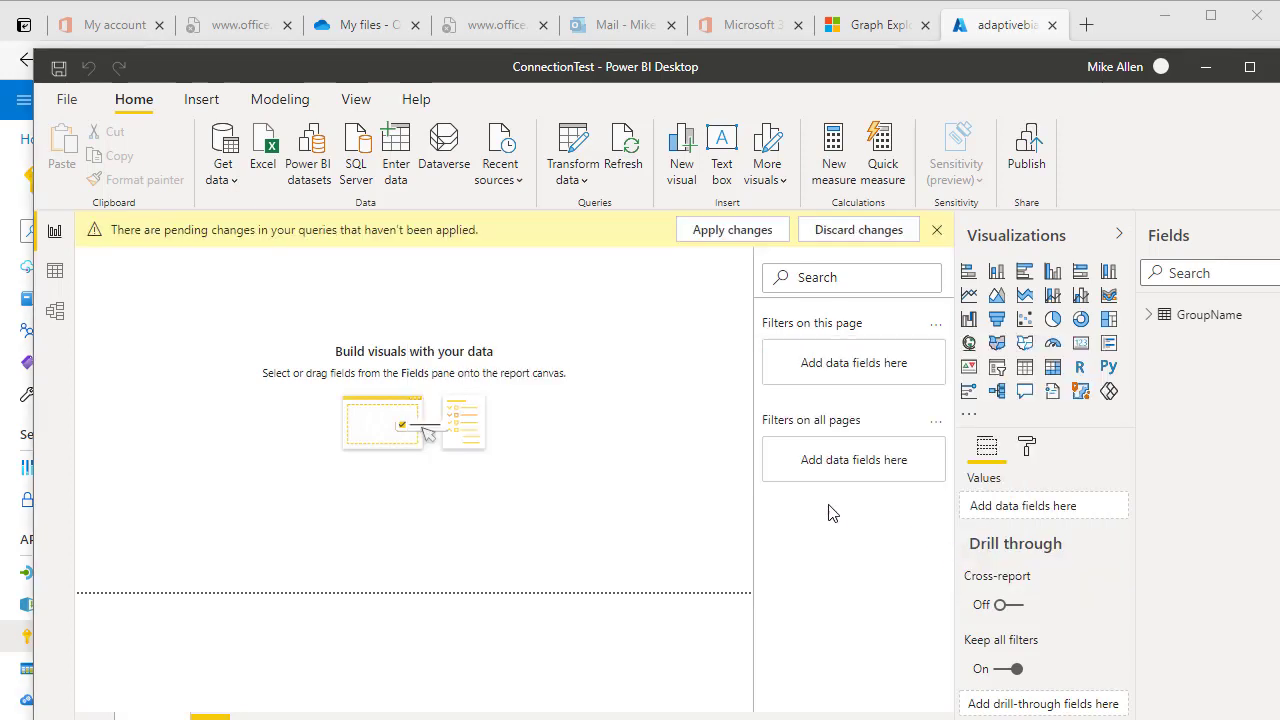
- Open the fxCallPlannerApi function's code in the Power Query Advanced Editor
{"action": "left_click", "coordinate": [568, 182]}
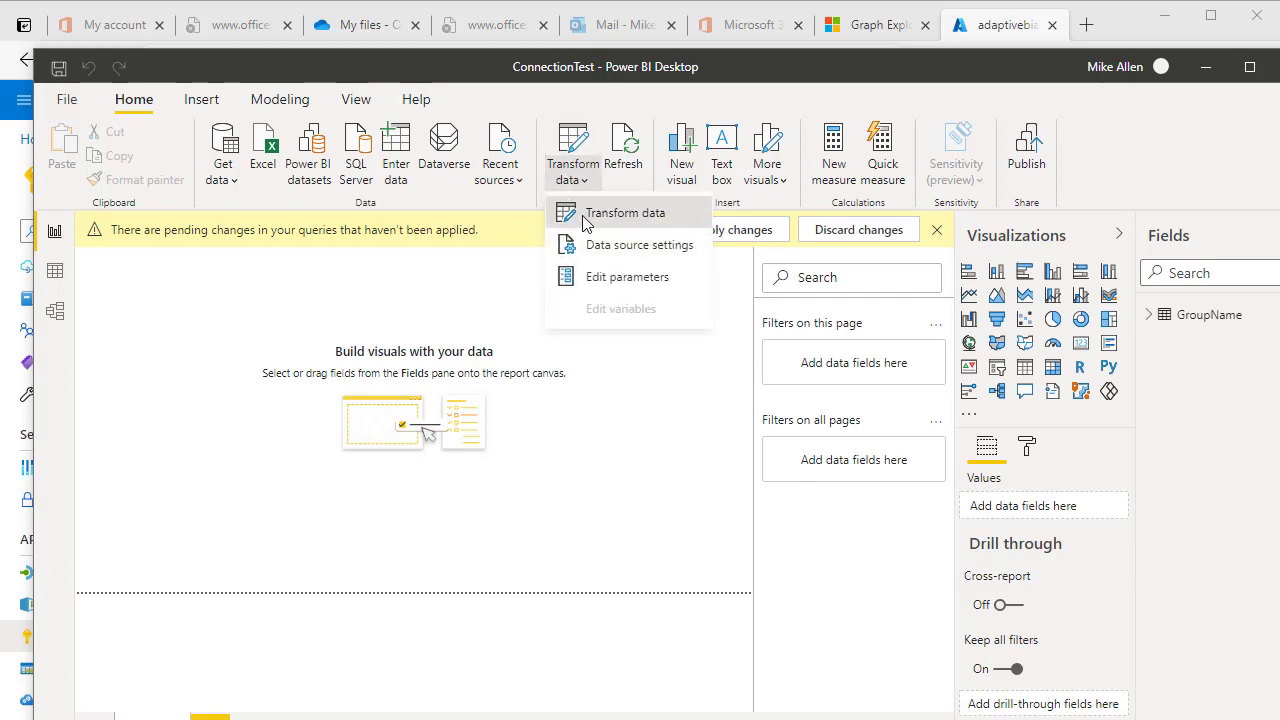
{"action": "left_click", "coordinate": [586, 220]}
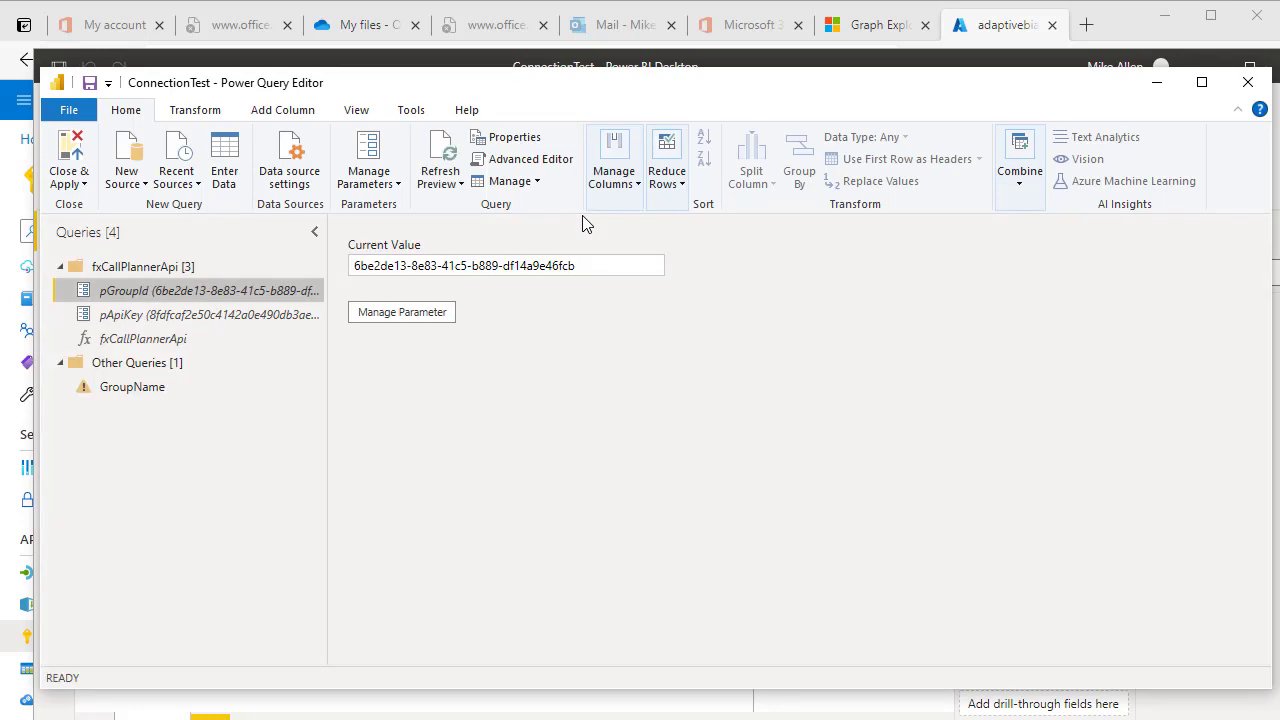
{"action": "left_click", "coordinate": [165, 340]}
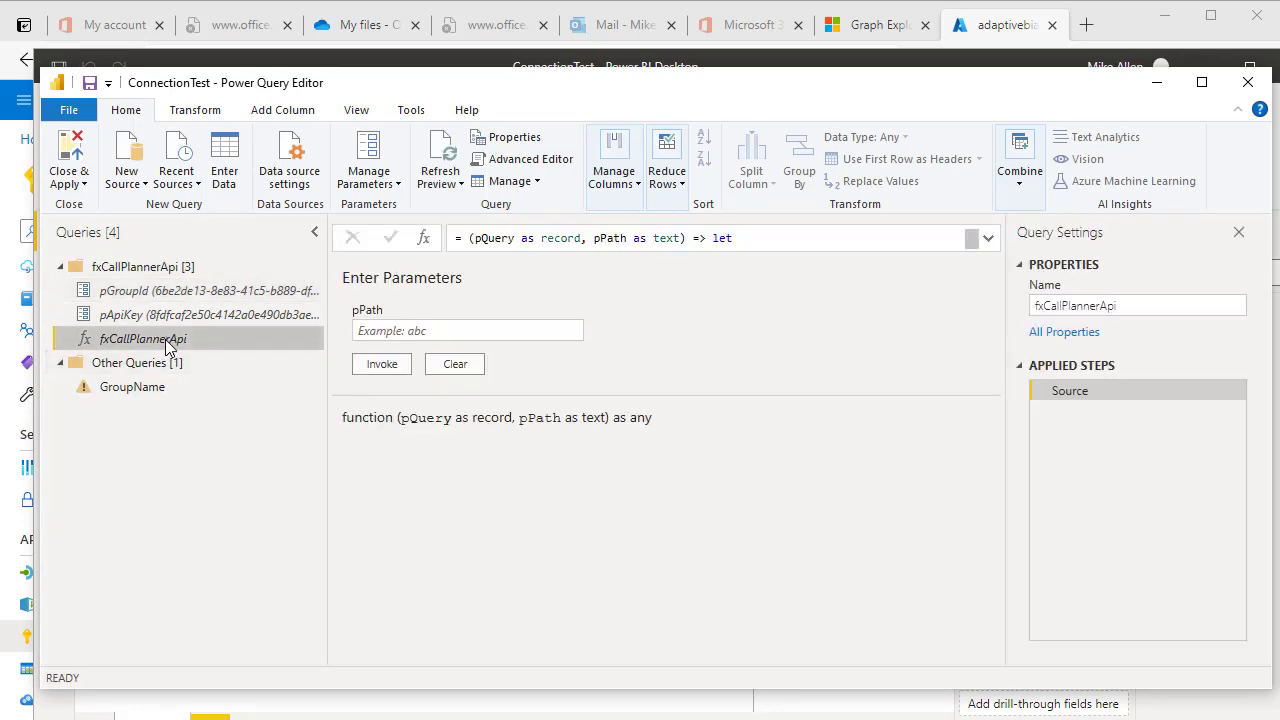
{"action": "left_click", "coordinate": [530, 164]}
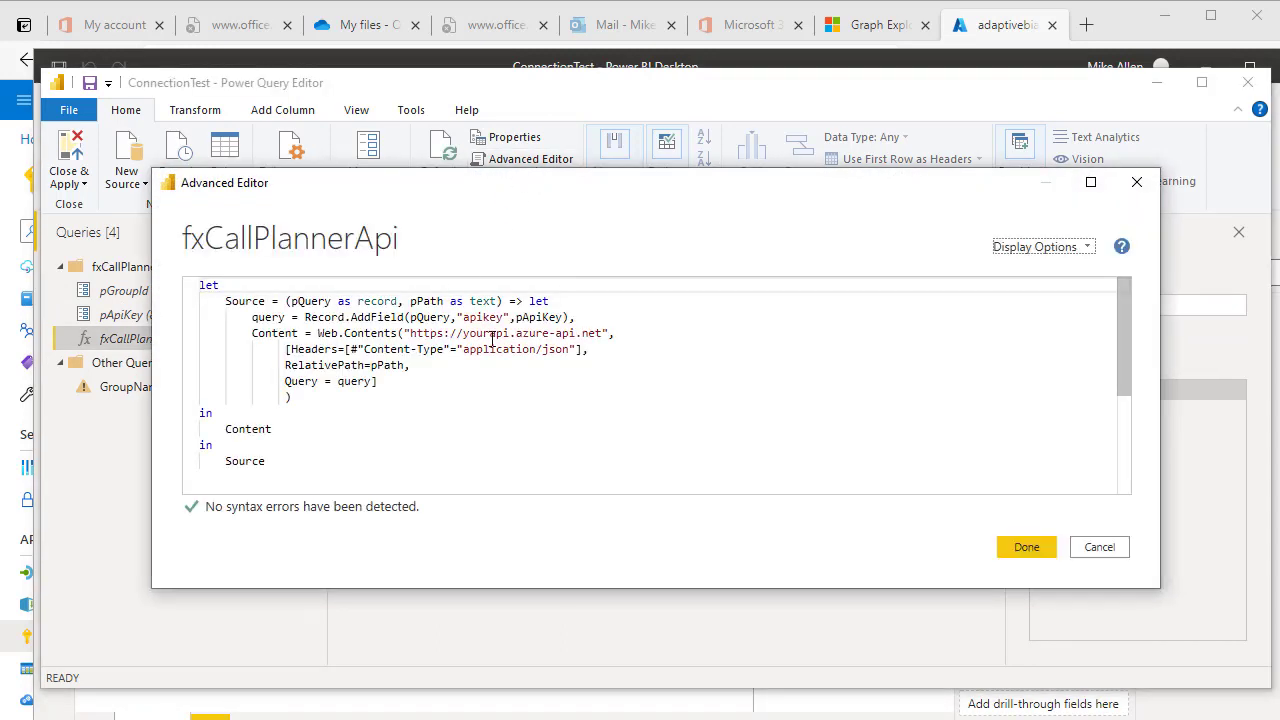
- In the Azure portal, open the GetGroupName GET resource test console and copy adaptivebiapi from its request URL
{"action": "left_click", "coordinate": [995, 30]}
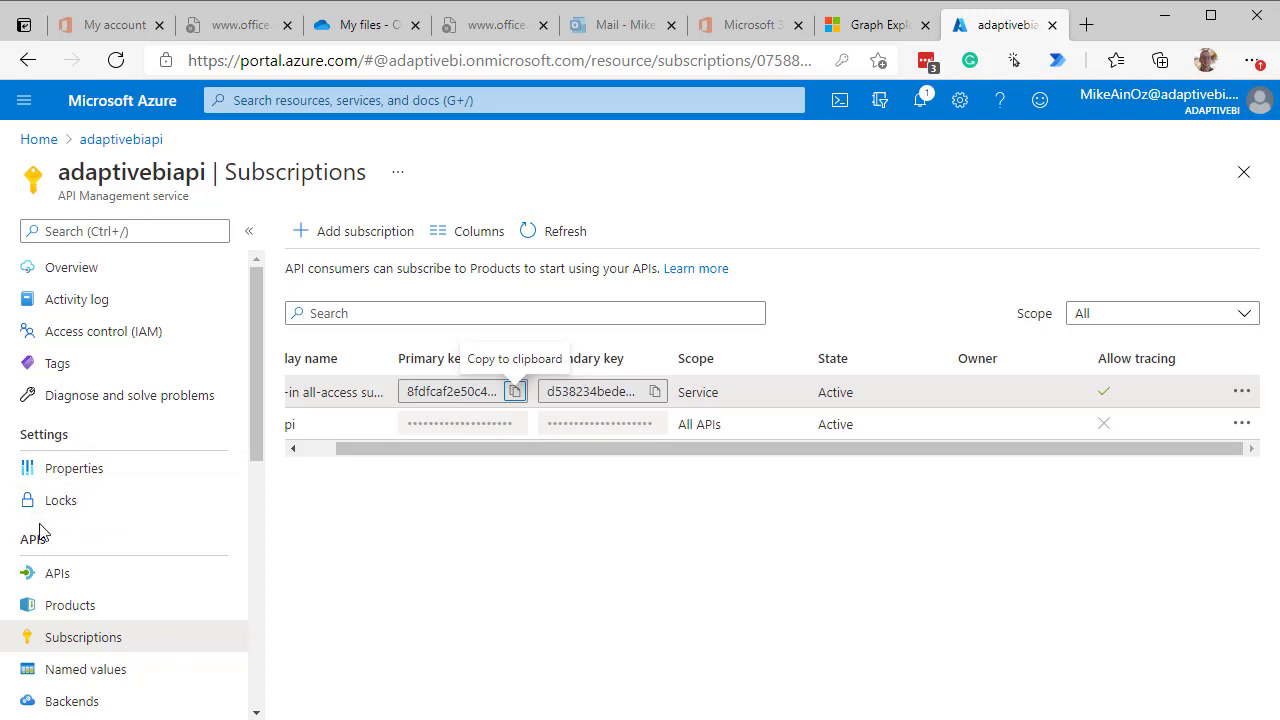
{"action": "left_click", "coordinate": [57, 574]}
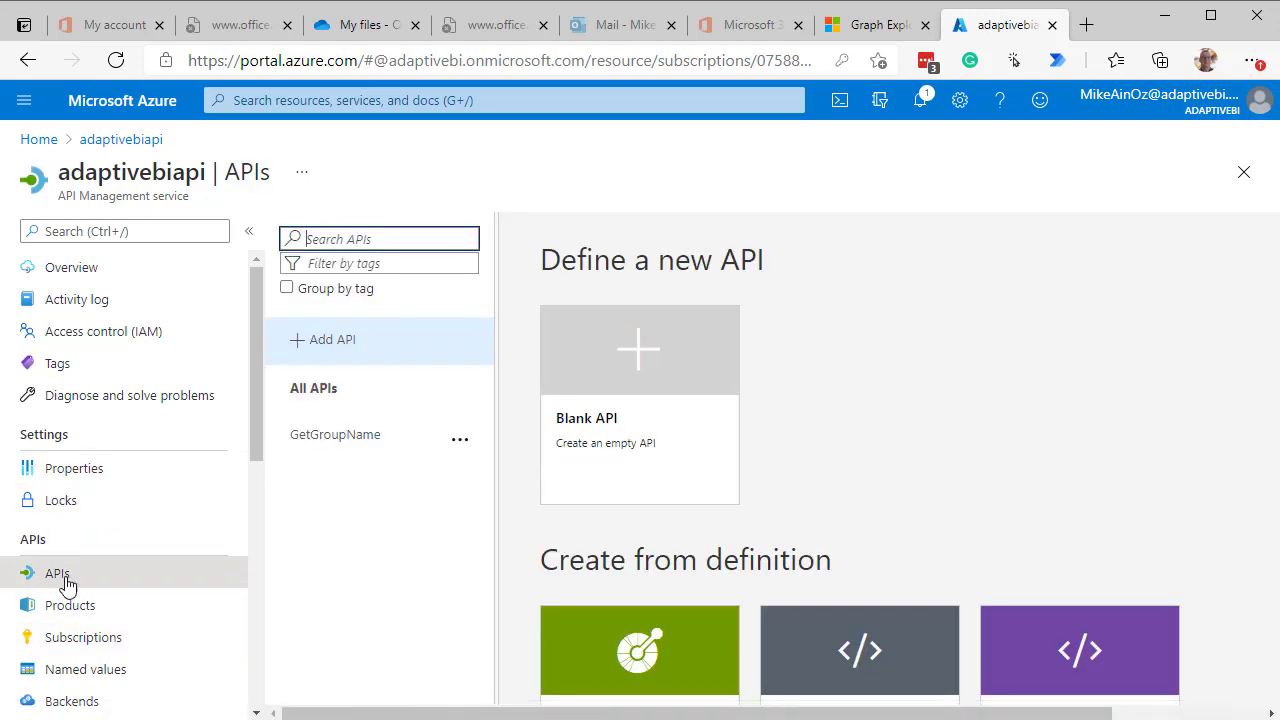
{"action": "left_click", "coordinate": [317, 445]}
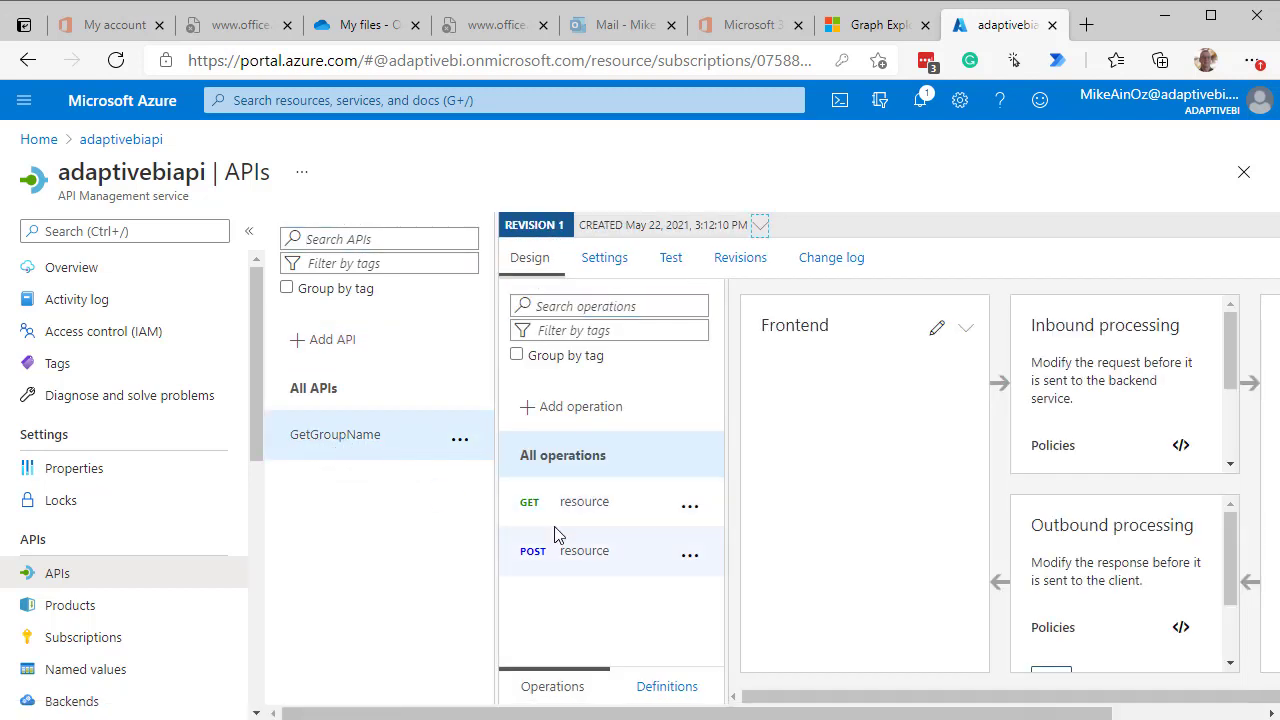
{"action": "left_click", "coordinate": [577, 510]}
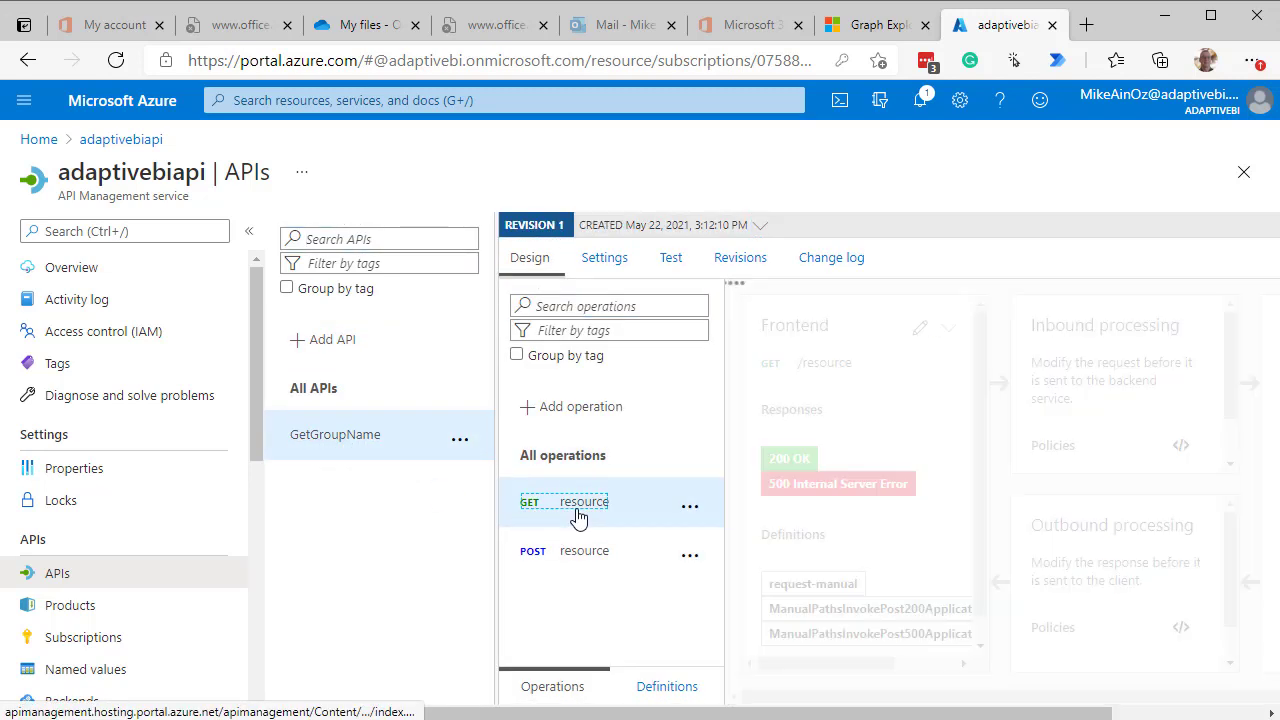
{"action": "left_click", "coordinate": [668, 260]}
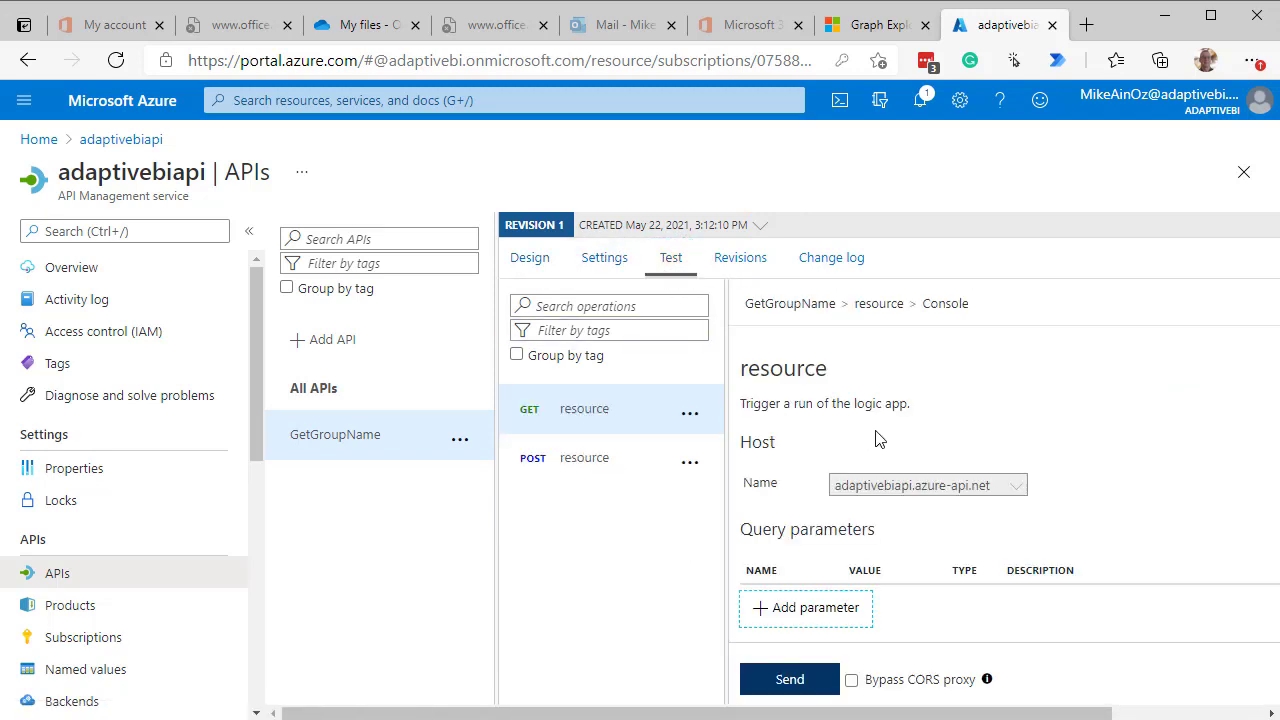
{"action": "scroll", "coordinate": [880, 445], "scroll_direction": "down", "scroll_amount": 3}
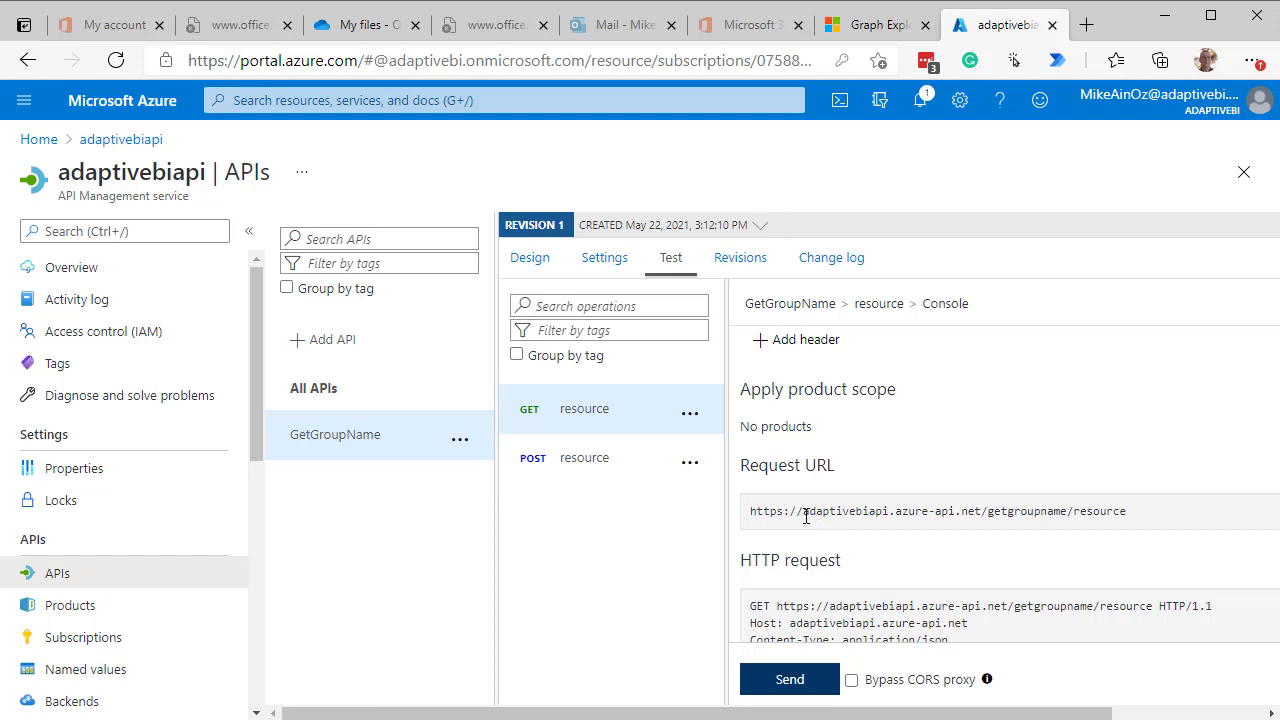
{"action": "left_click_drag", "start_coordinate": [806, 516], "coordinate": [824, 516]}
{"action": "left_click_drag", "start_coordinate": [861, 515], "coordinate": [888, 516]}
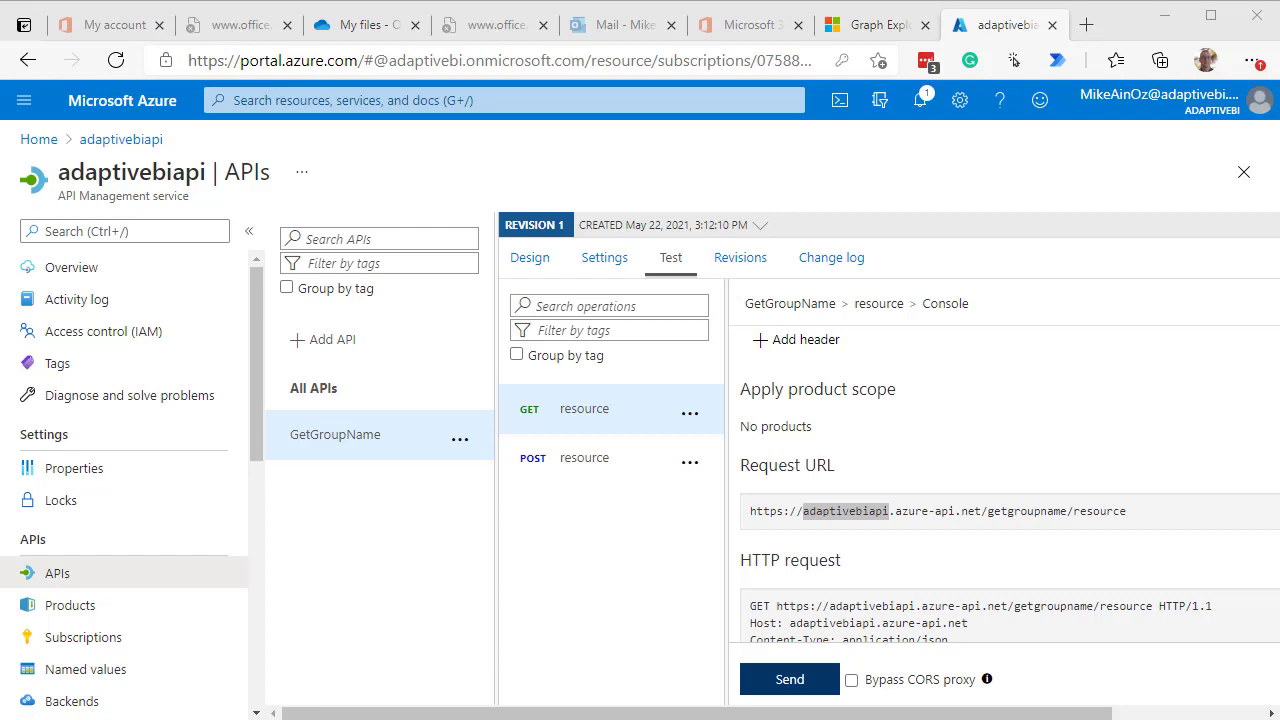
- Back in Power Query, replace yourapi with adaptivebiapi in the fxCallPlannerApi function's Web.Contents URL and accept the code
{"action": "key", "text": "alt+Tab"}
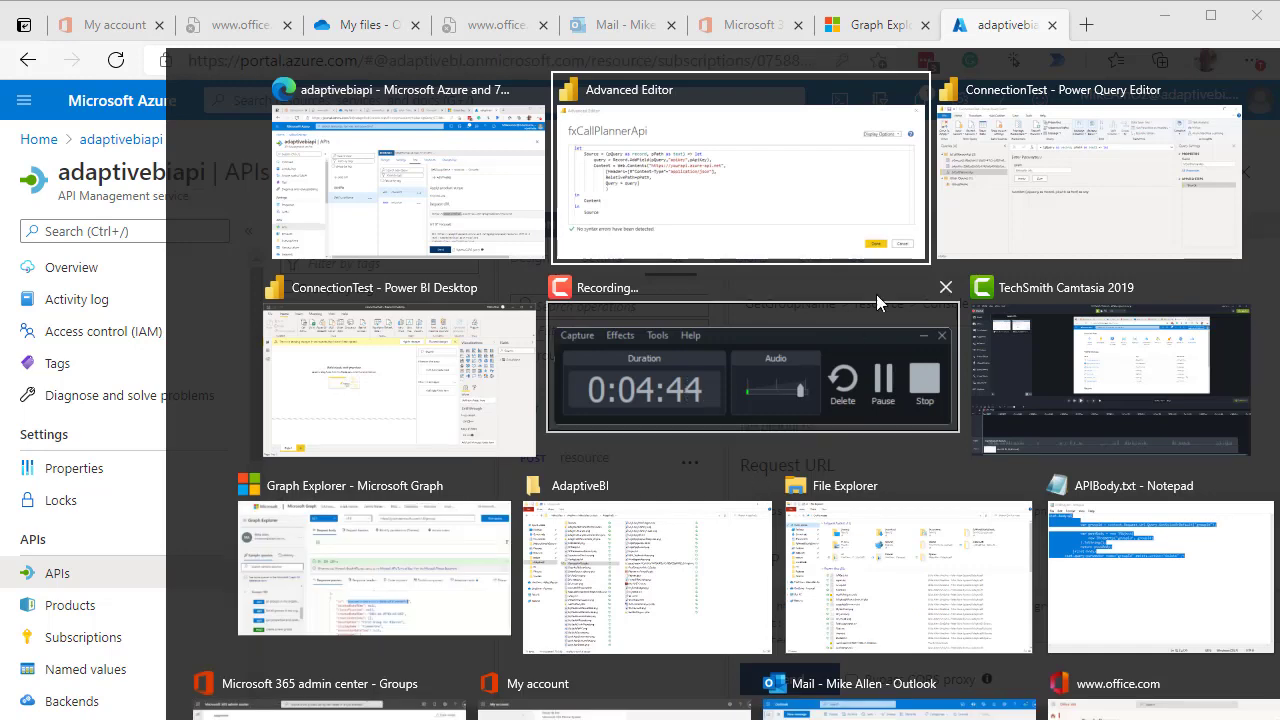
{"action": "left_click", "coordinate": [1001, 210]}
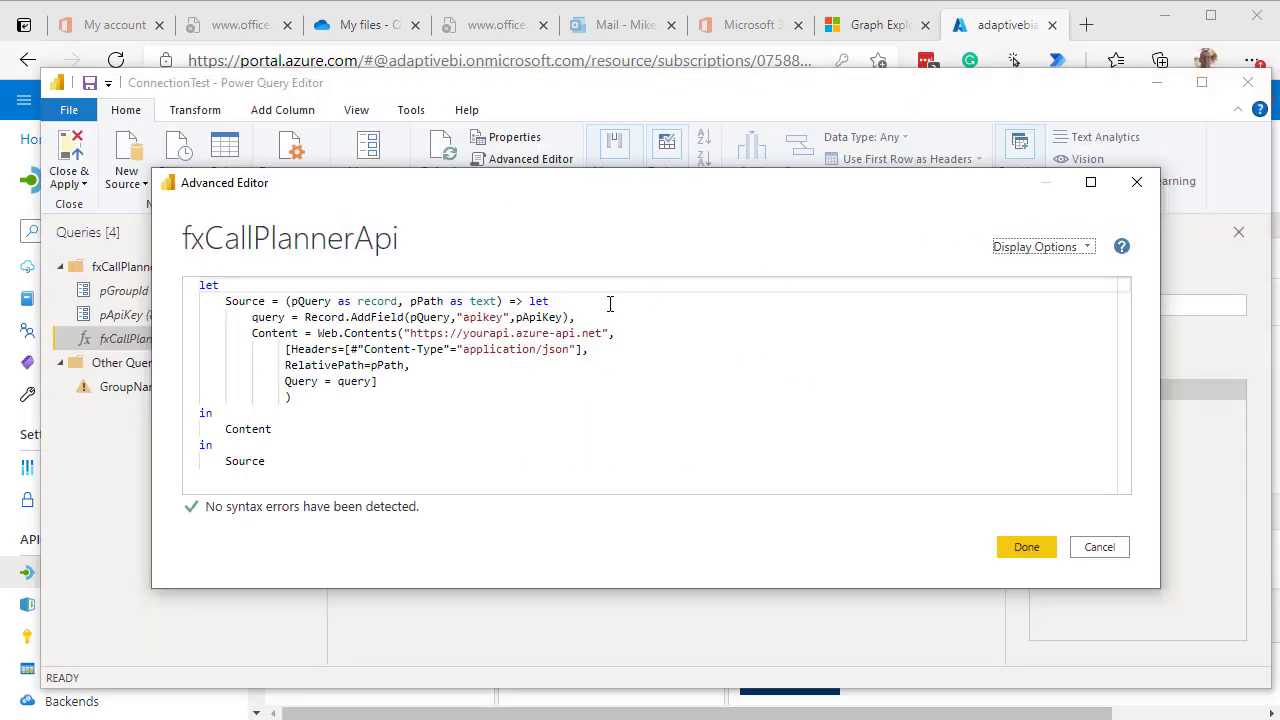
{"action": "left_click", "coordinate": [505, 335]}
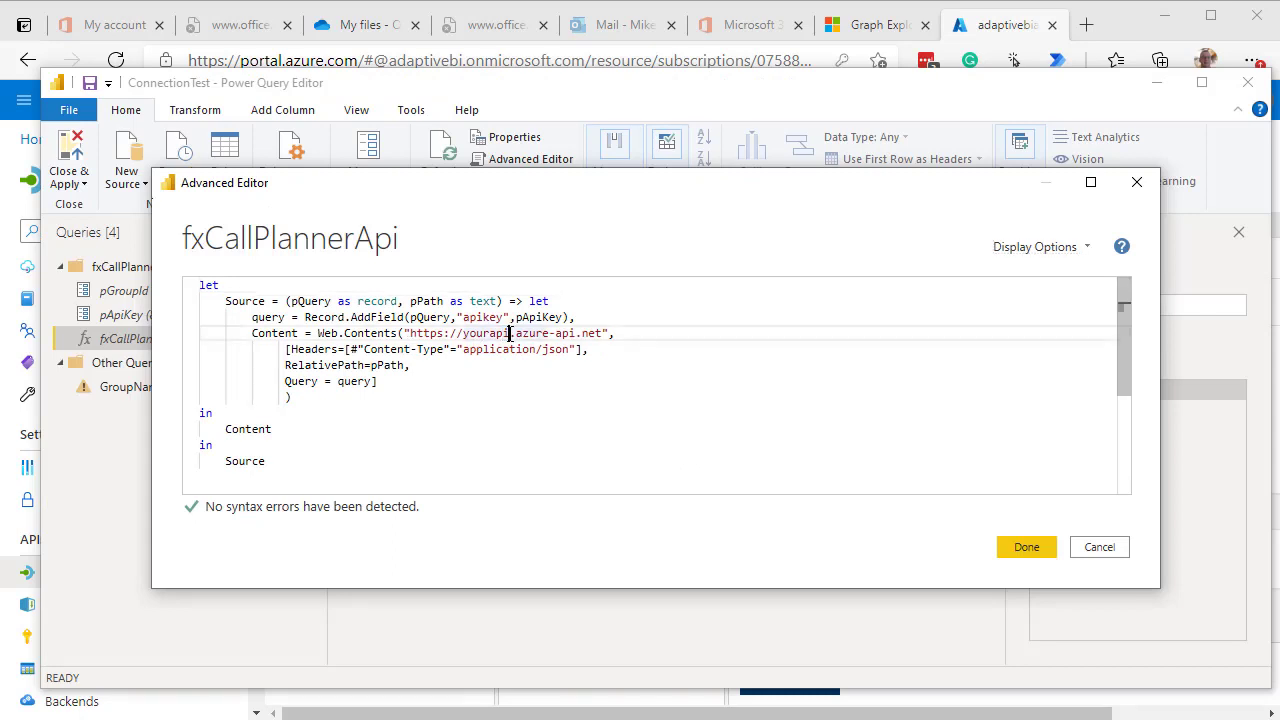
{"action": "left_click_drag", "start_coordinate": [508, 335], "coordinate": [463, 336]}
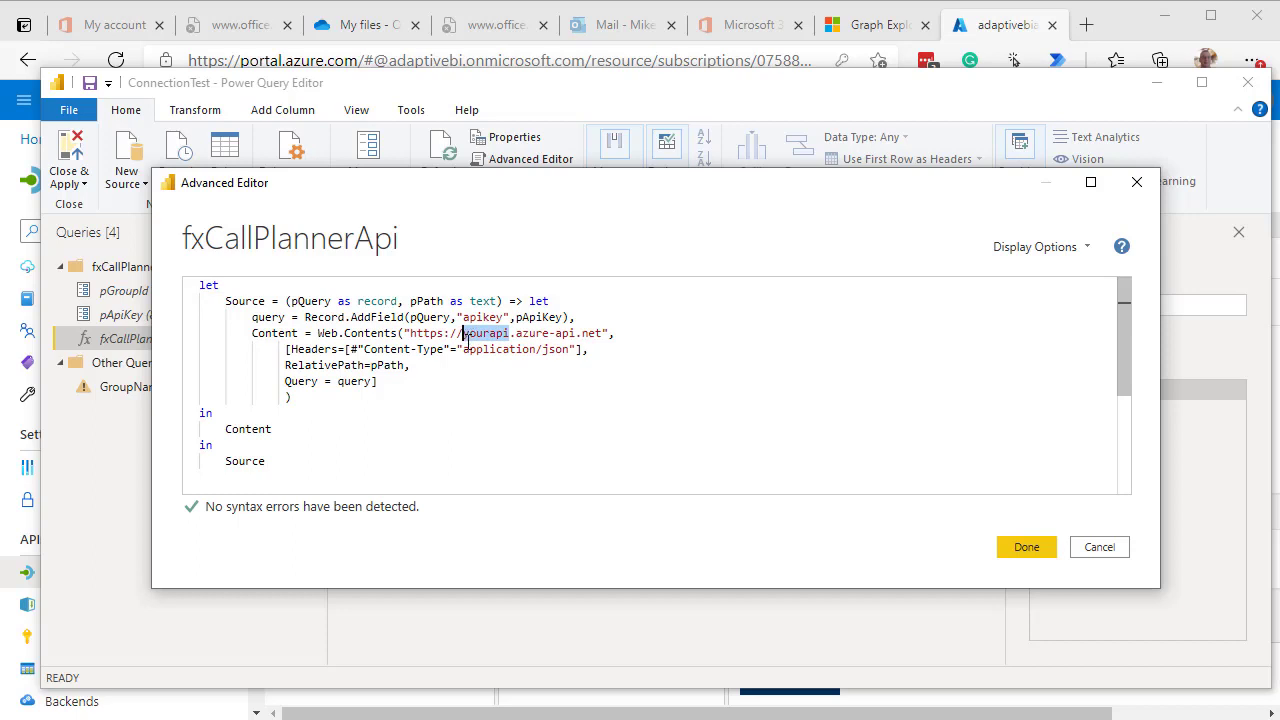
{"action": "key", "text": "ctrl+v"}
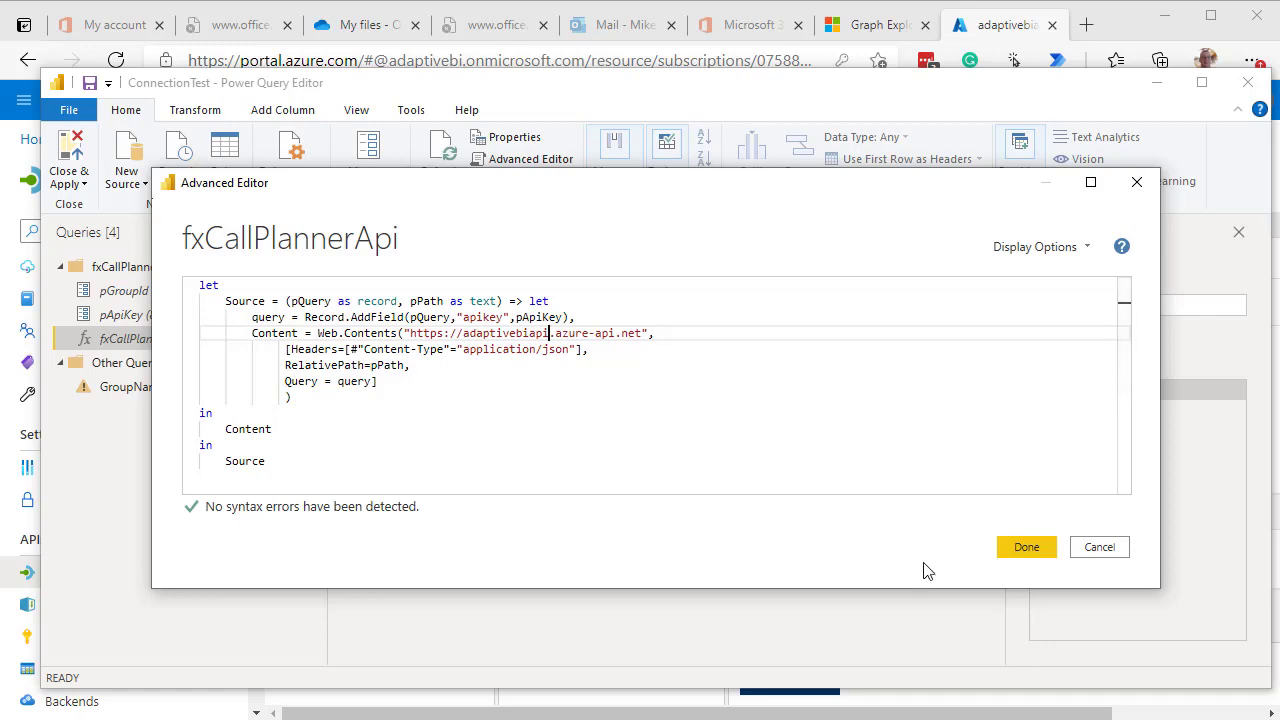
{"action": "left_click", "coordinate": [1022, 549]}
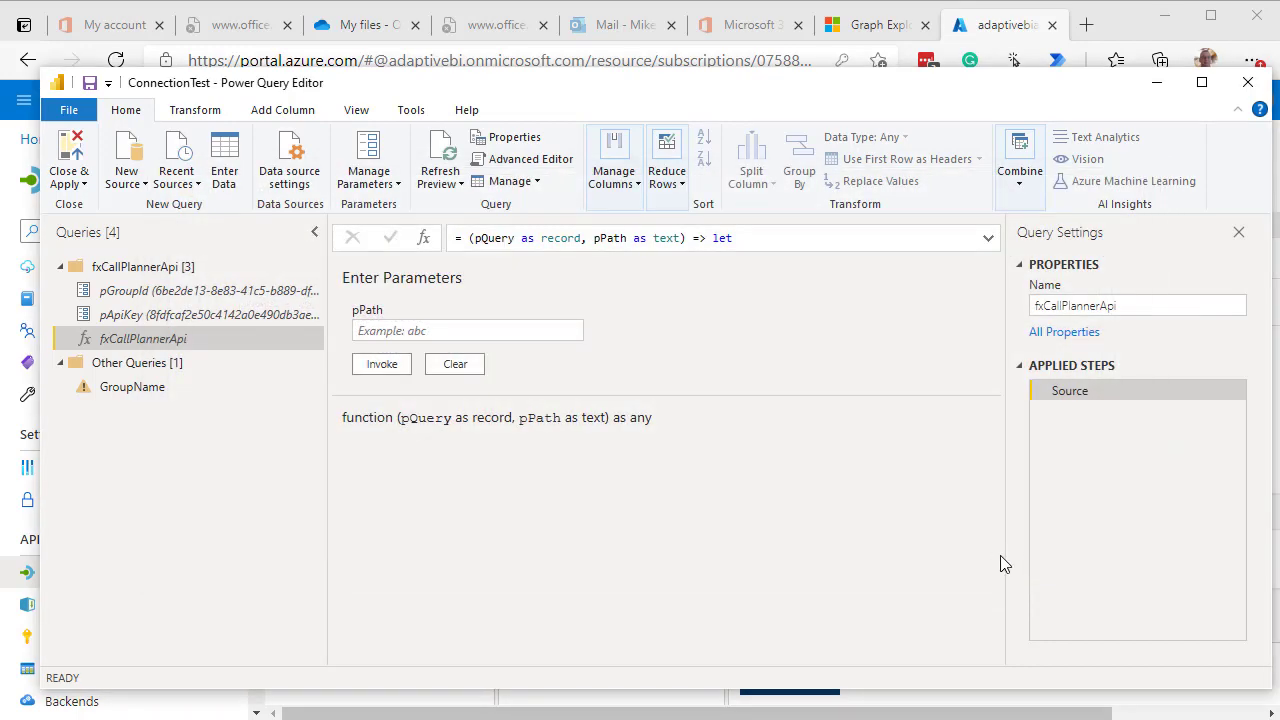
- In the Azure portal, copy the relative path /getgroupname/resource from the GET resource console's request URL
{"action": "left_click", "coordinate": [507, 331]}
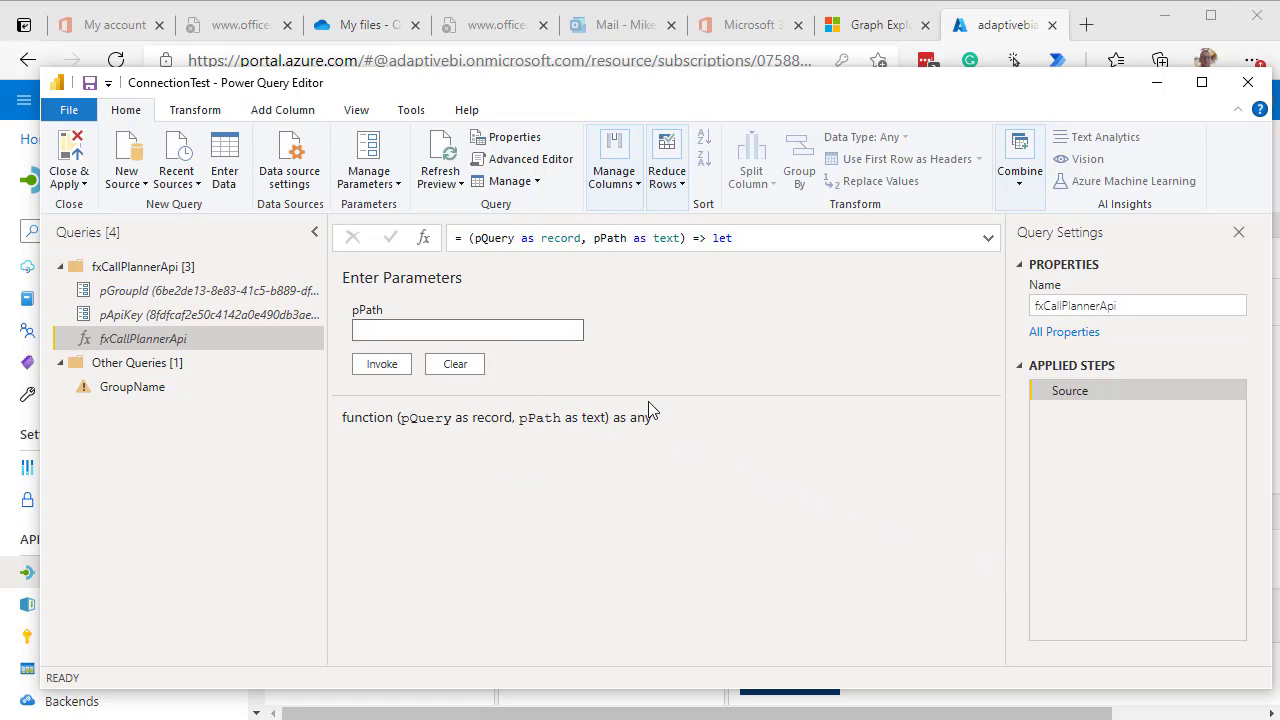
{"action": "left_click", "coordinate": [1036, 26]}
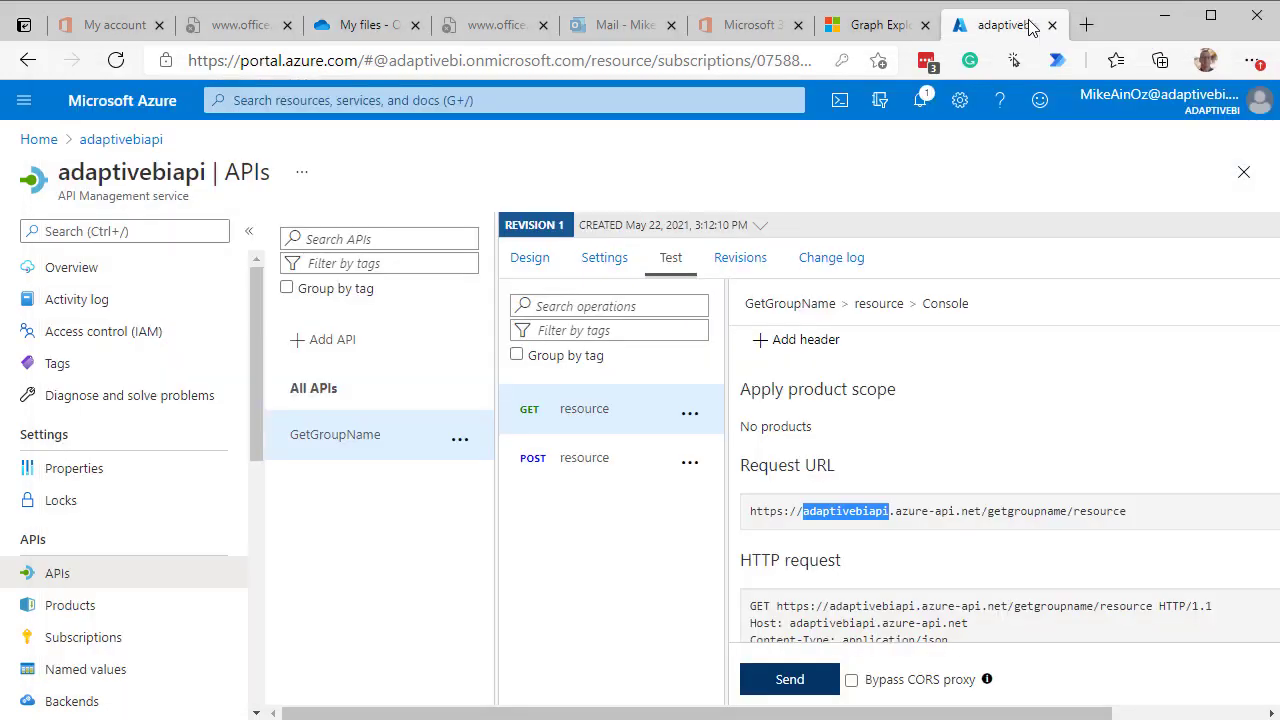
{"action": "left_click", "coordinate": [983, 512]}
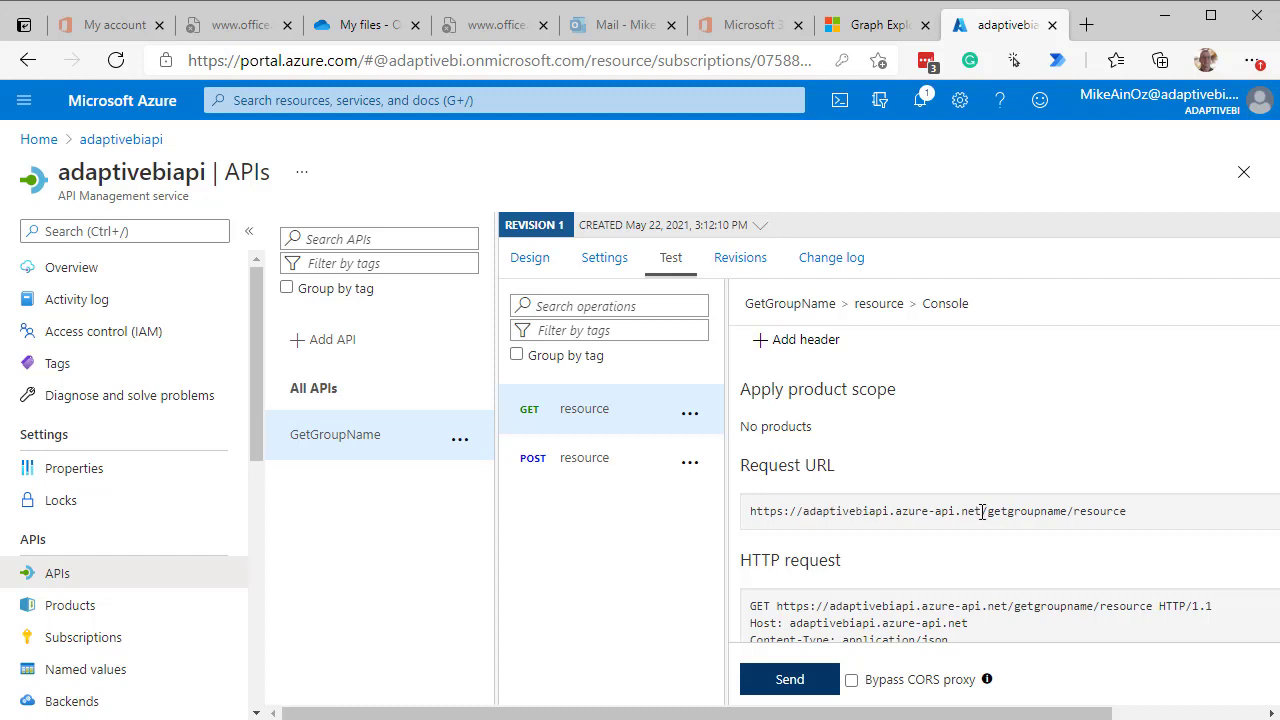
{"action": "left_click_drag", "start_coordinate": [983, 512], "coordinate": [1149, 516]}
{"action": "key", "text": "ctrl+c"}
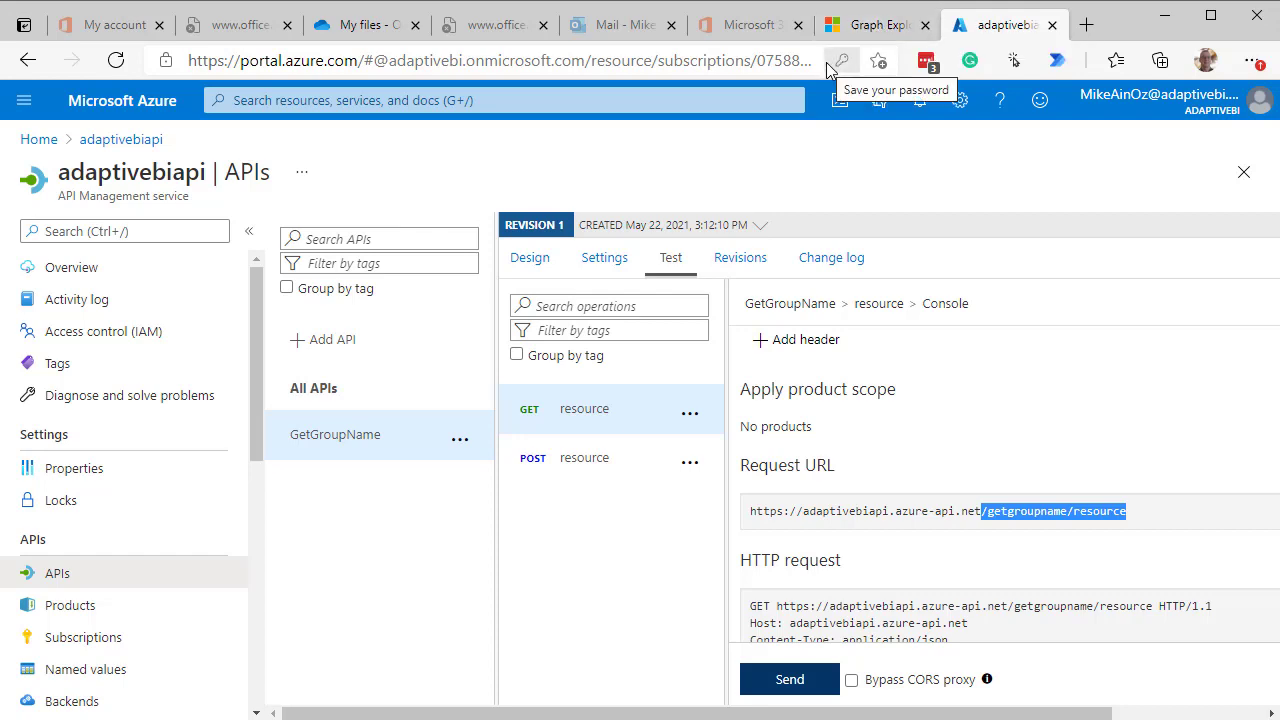
{"action": "key", "text": "alt+Tab"}
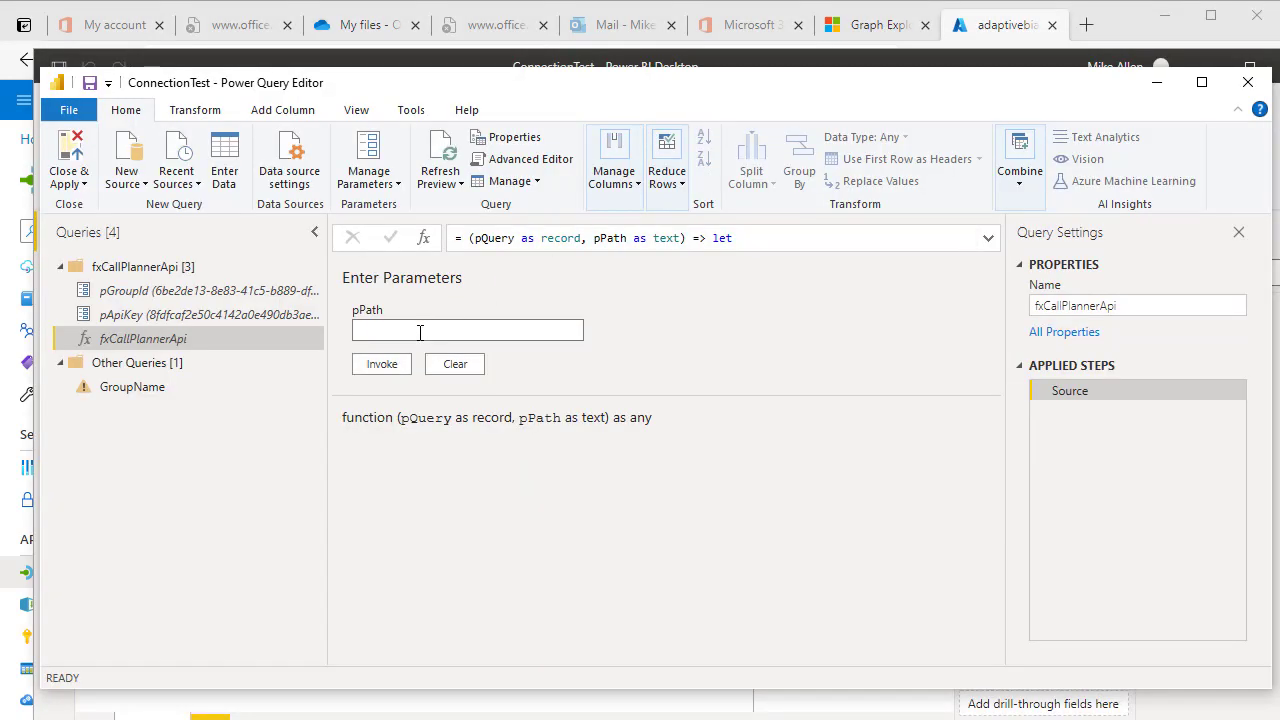
{"action": "key", "text": "ctrl+v"}
{"action": "left_click", "coordinate": [376, 366]}
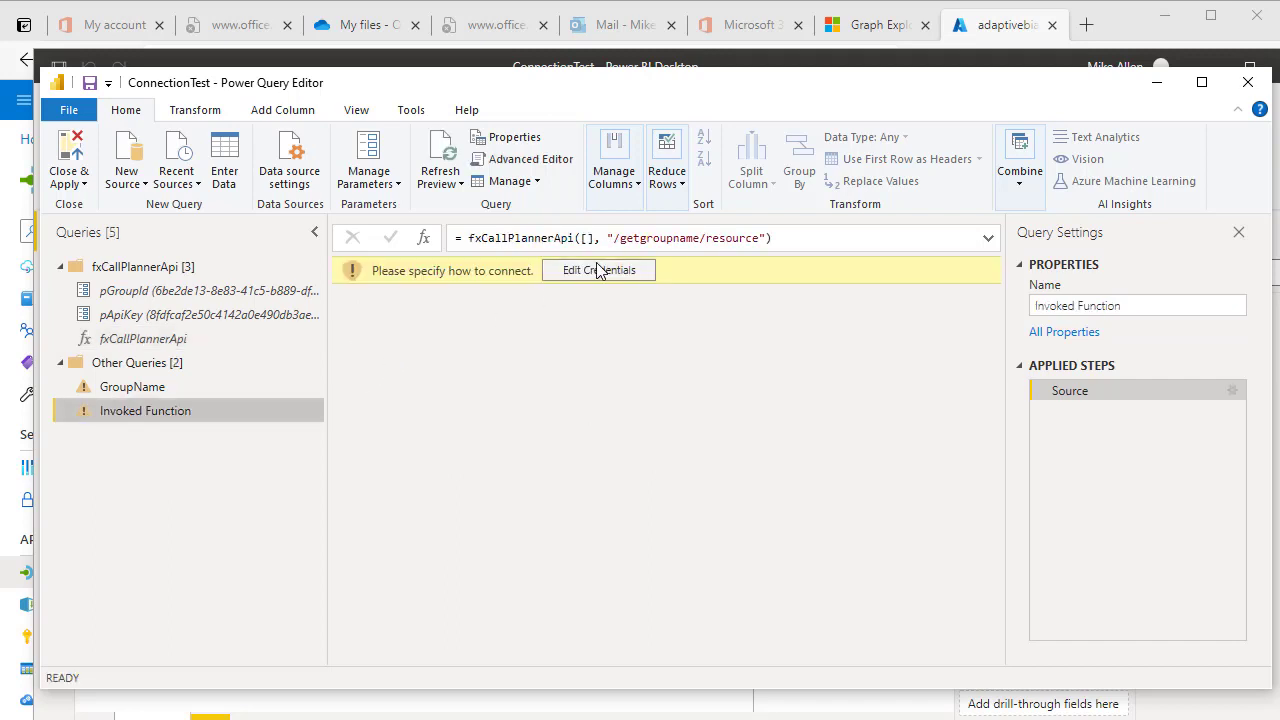
{"action": "left_click", "coordinate": [598, 270]}
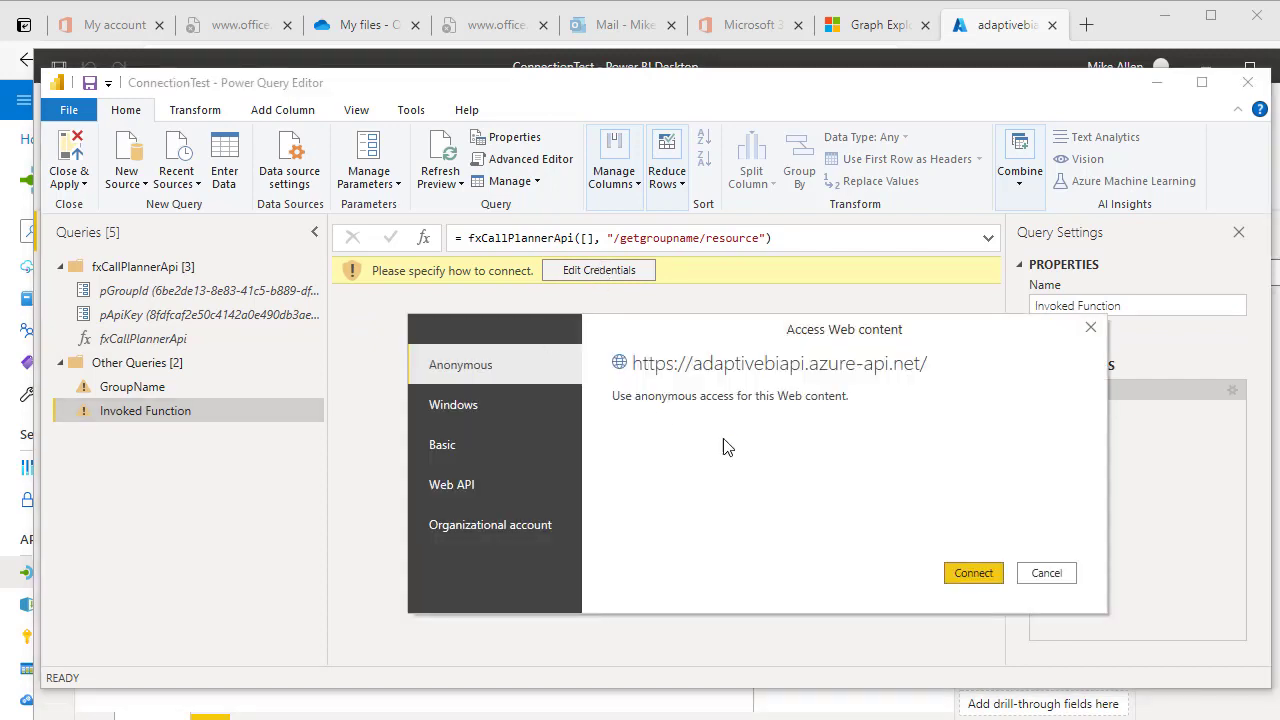
{"action": "left_click", "coordinate": [986, 581]}
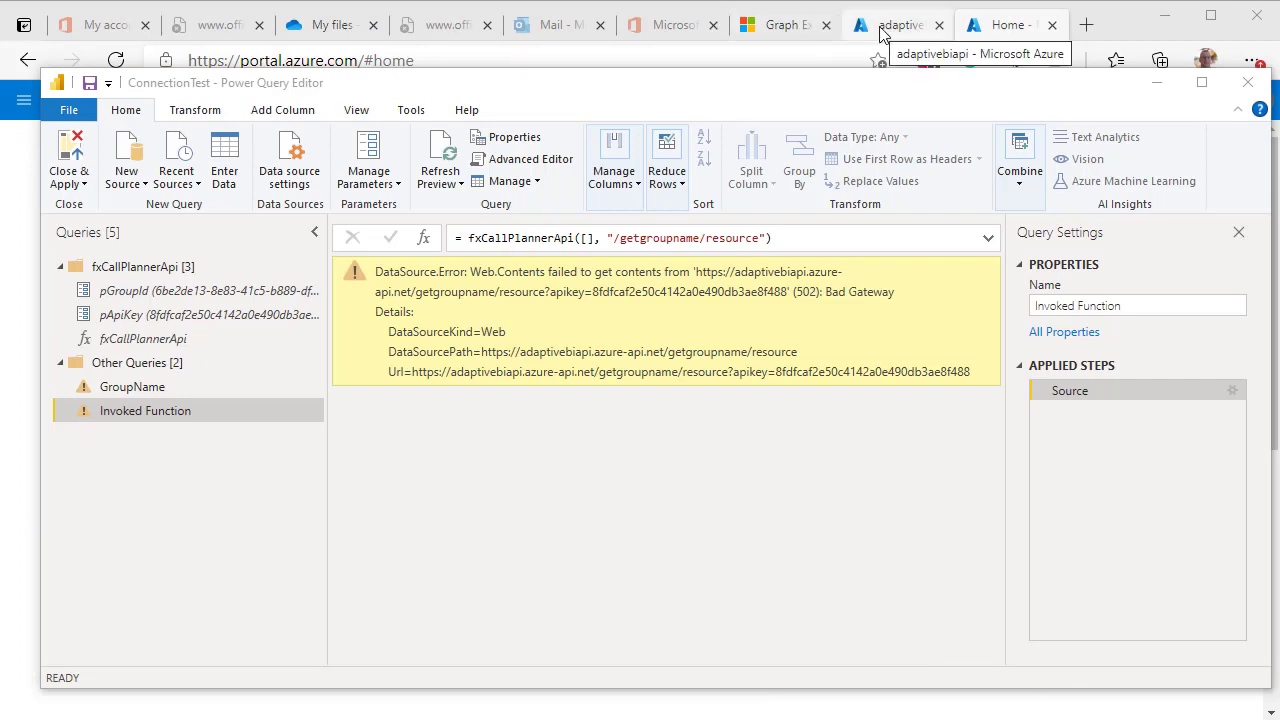
- In the Azure portal, open the GetGroupName logic app and its most recent failed run from the runs history
{"action": "left_click", "coordinate": [978, 27]}
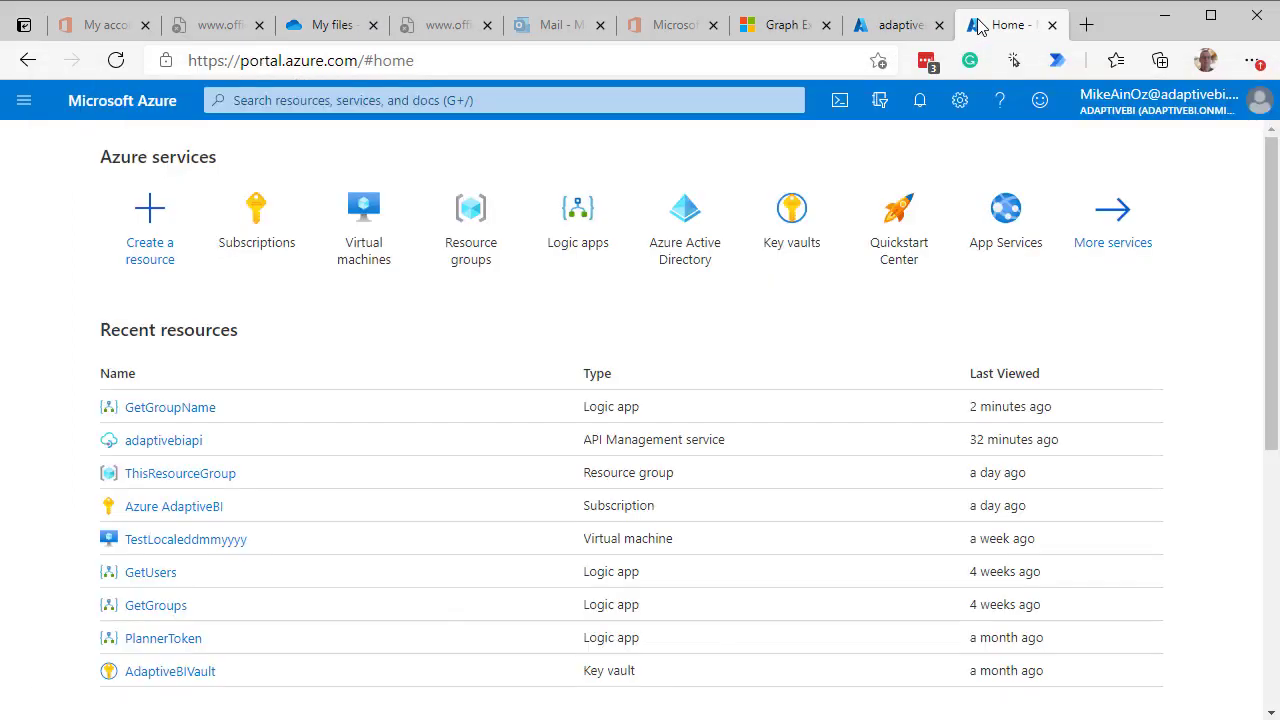
{"action": "left_click", "coordinate": [180, 416]}
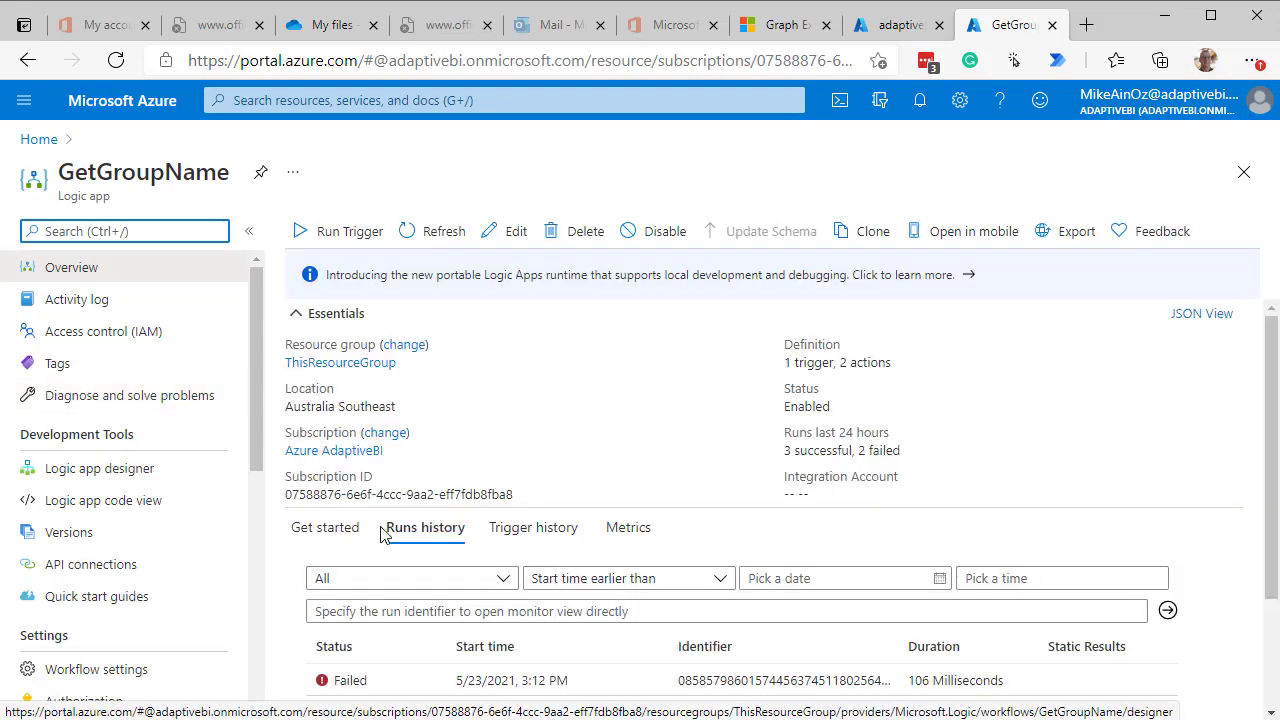
{"action": "scroll", "coordinate": [706, 540], "scroll_direction": "down", "scroll_amount": 1}
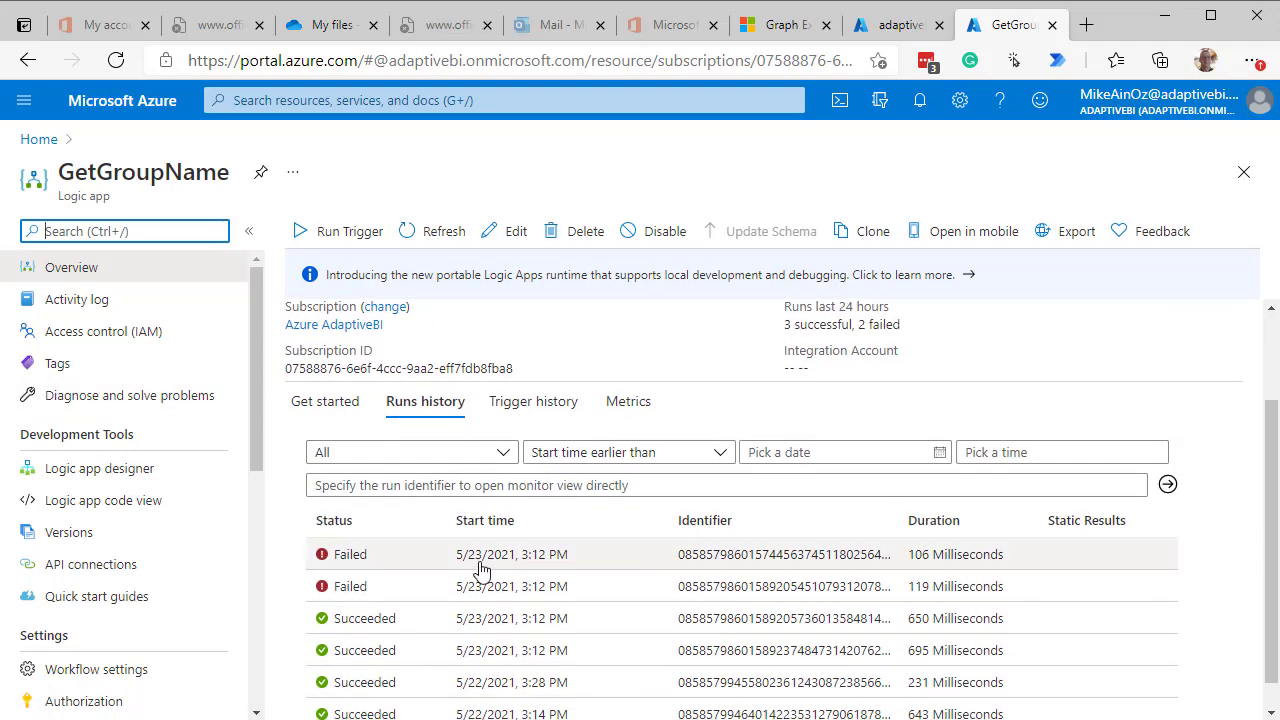
{"action": "left_click", "coordinate": [480, 568]}
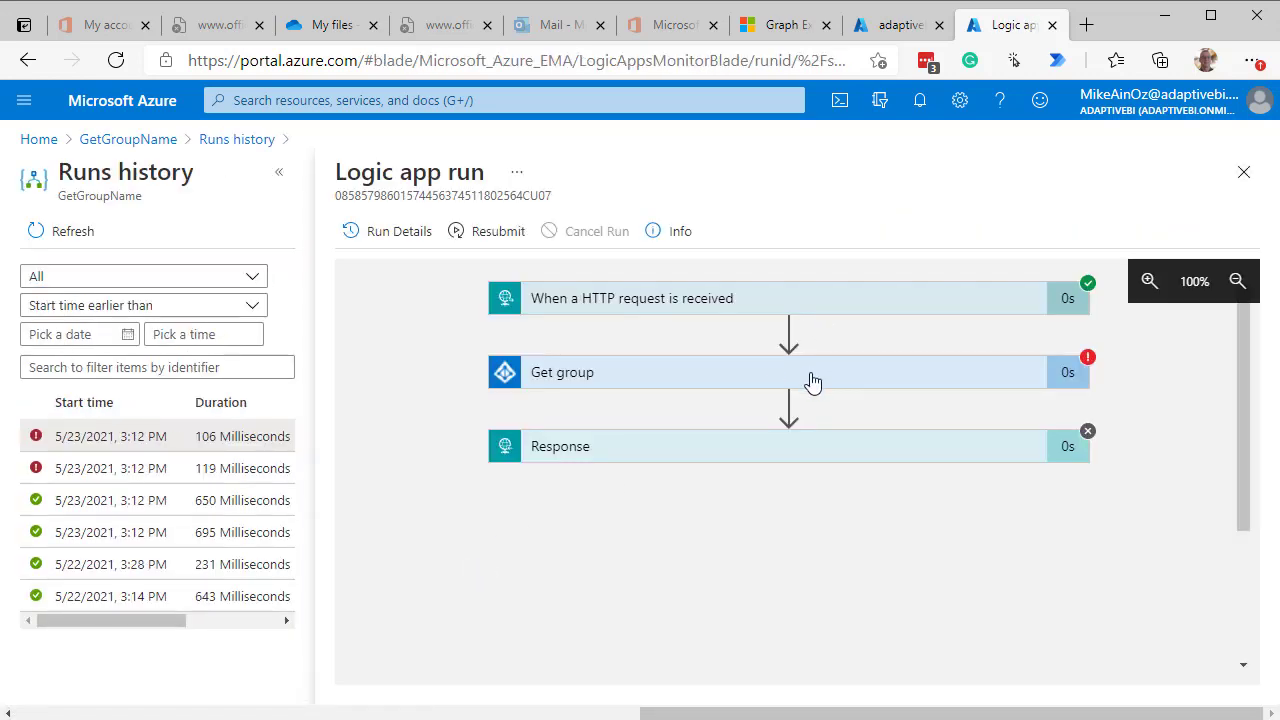
- Examine the raw outputs of the run's HTTP request trigger, including the queries and body, and return to the run
{"action": "left_click", "coordinate": [802, 314]}
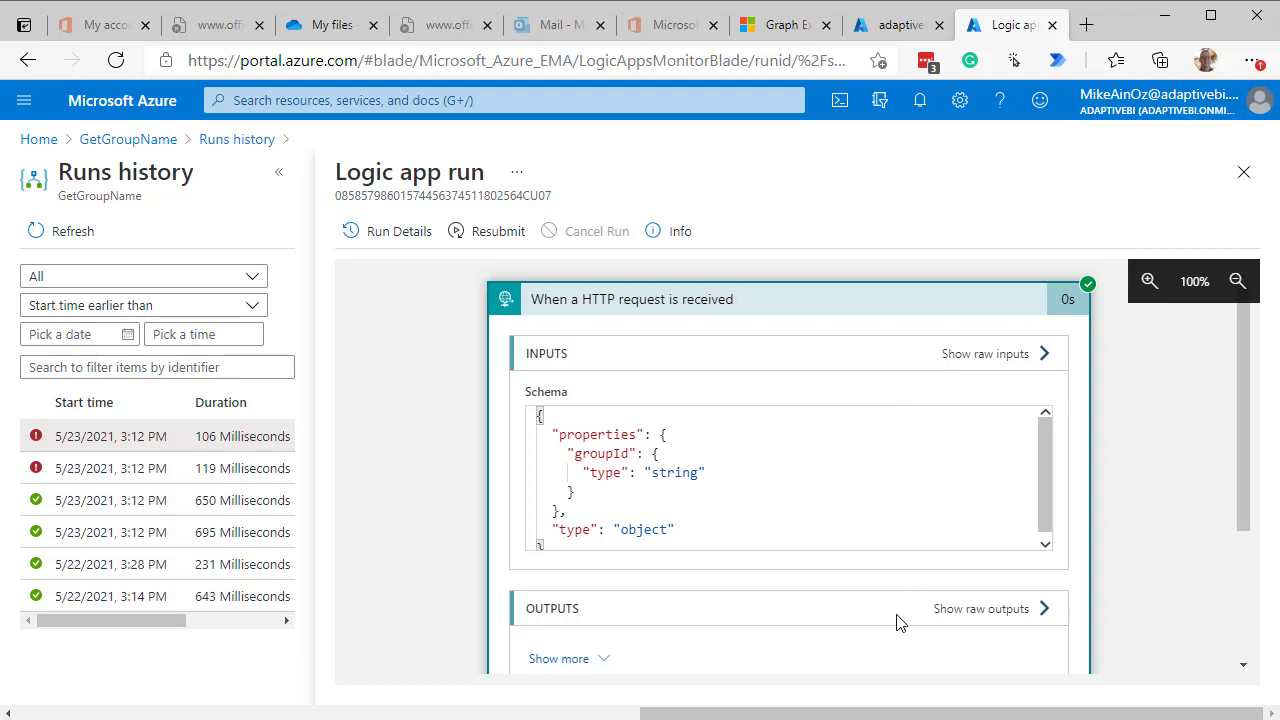
{"action": "left_click", "coordinate": [956, 619]}
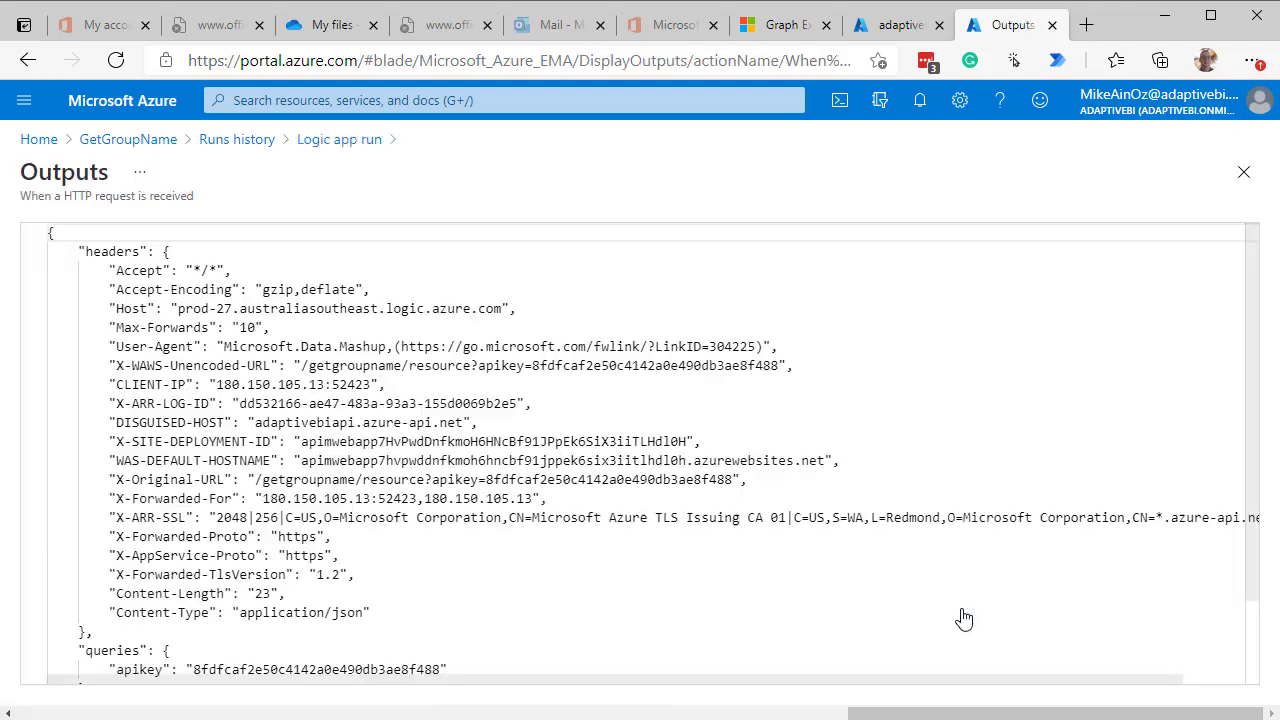
{"action": "scroll", "coordinate": [510, 465], "scroll_direction": "down", "scroll_amount": 1}
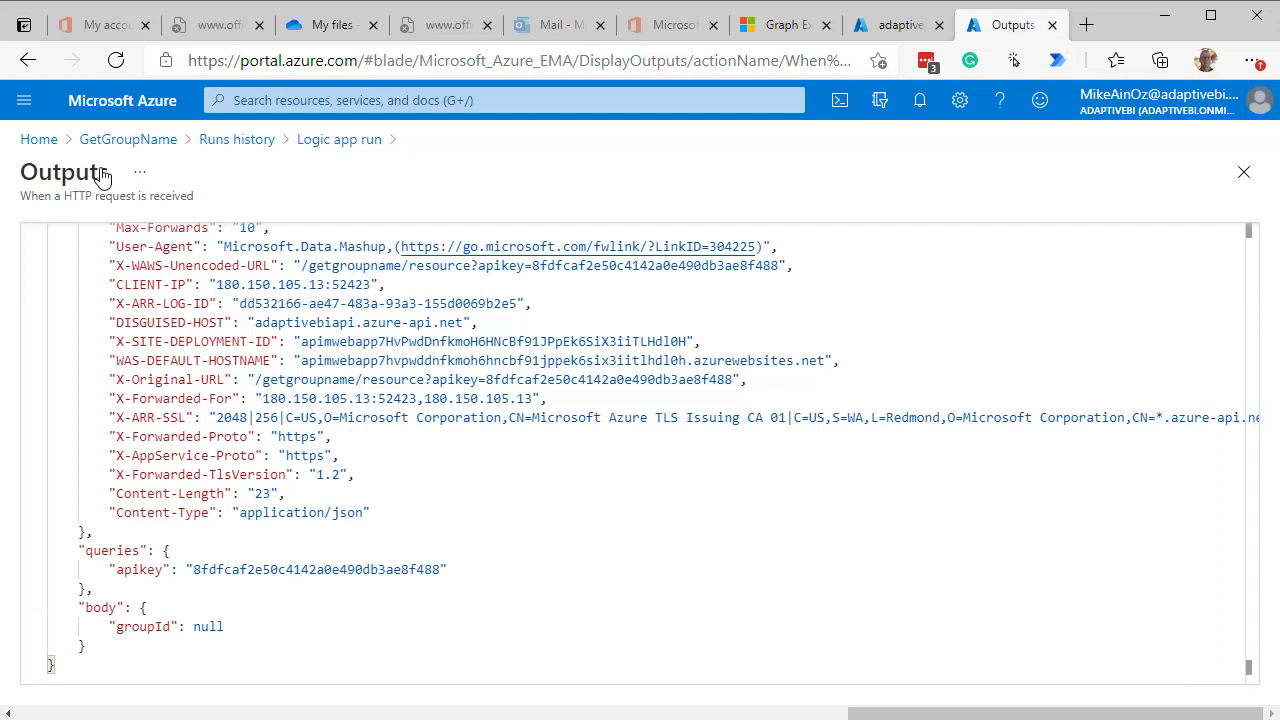
{"action": "left_click", "coordinate": [27, 62]}
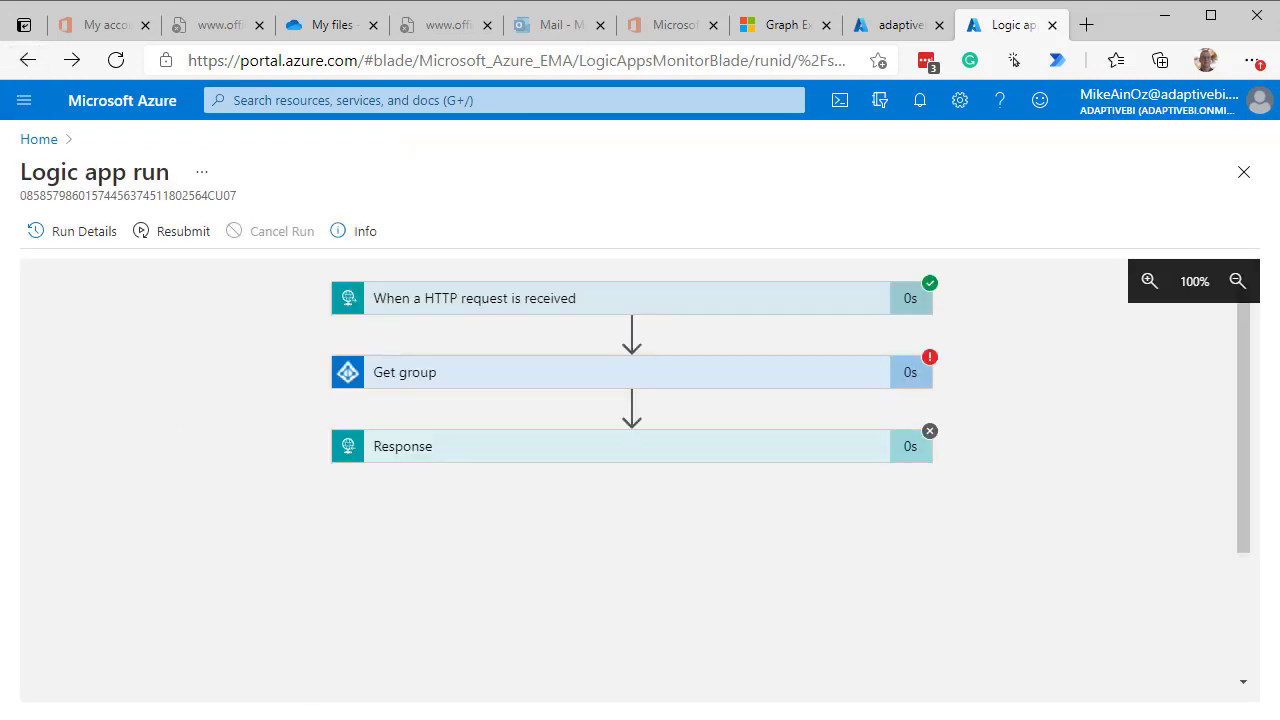
- Back in Power Query, delete the Invoked Function query
{"action": "left_click", "coordinate": [192, 717]}
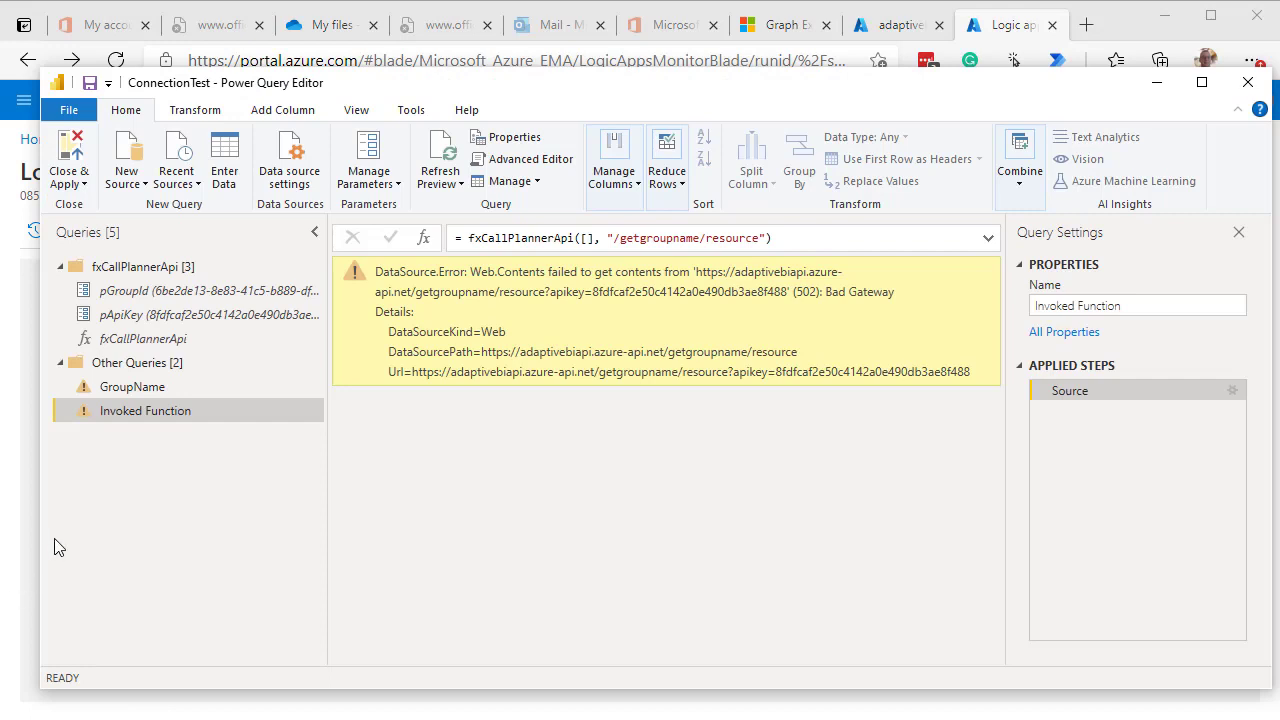
{"action": "right_click", "coordinate": [163, 413]}
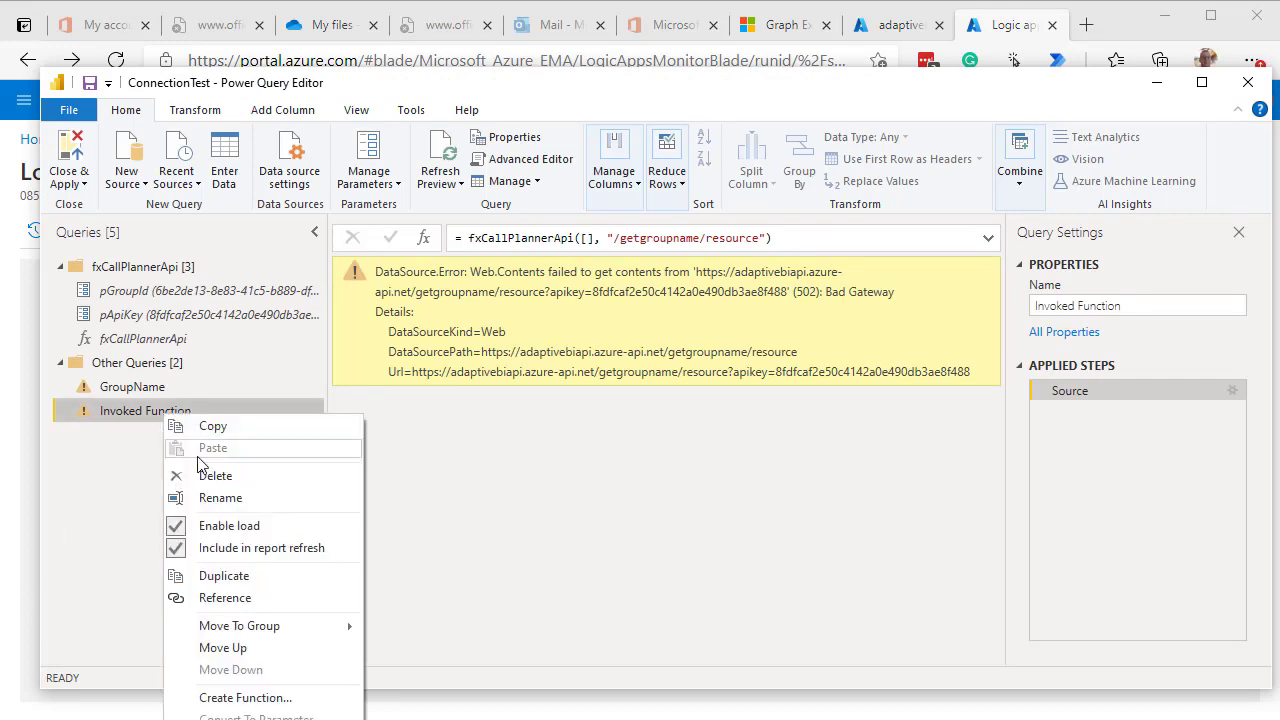
{"action": "left_click", "coordinate": [208, 477]}
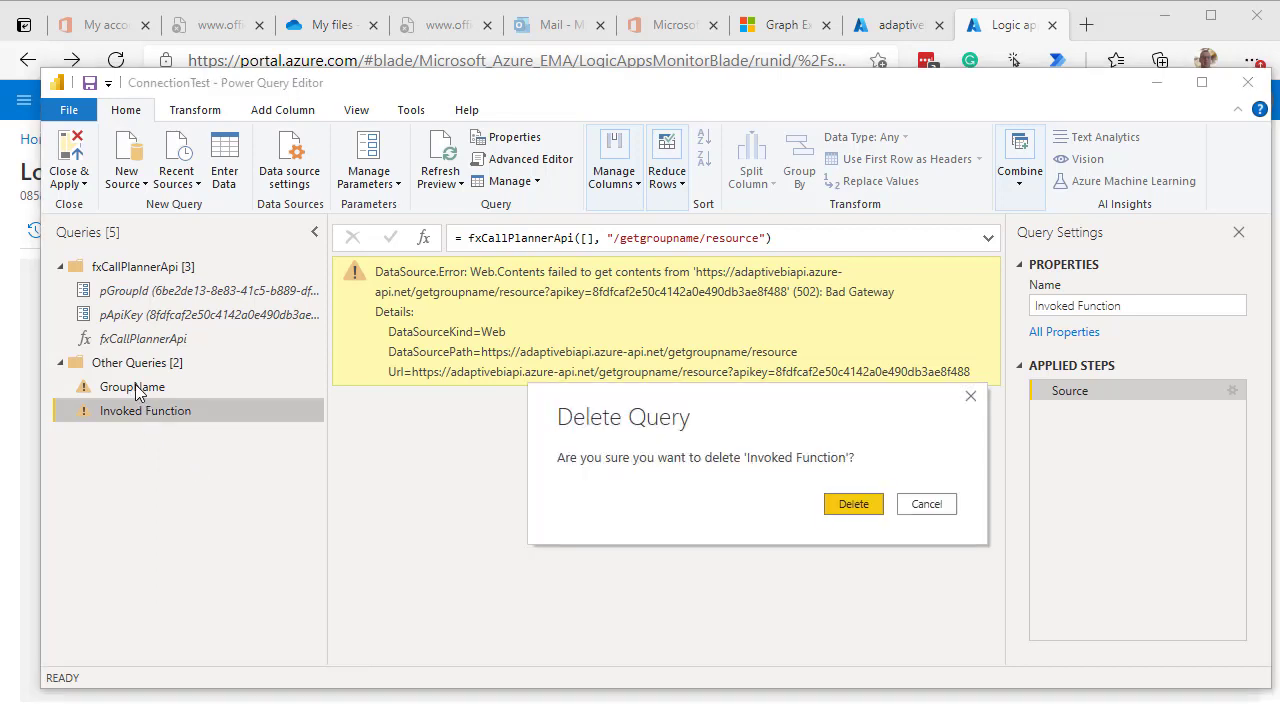
{"action": "left_click", "coordinate": [873, 510]}
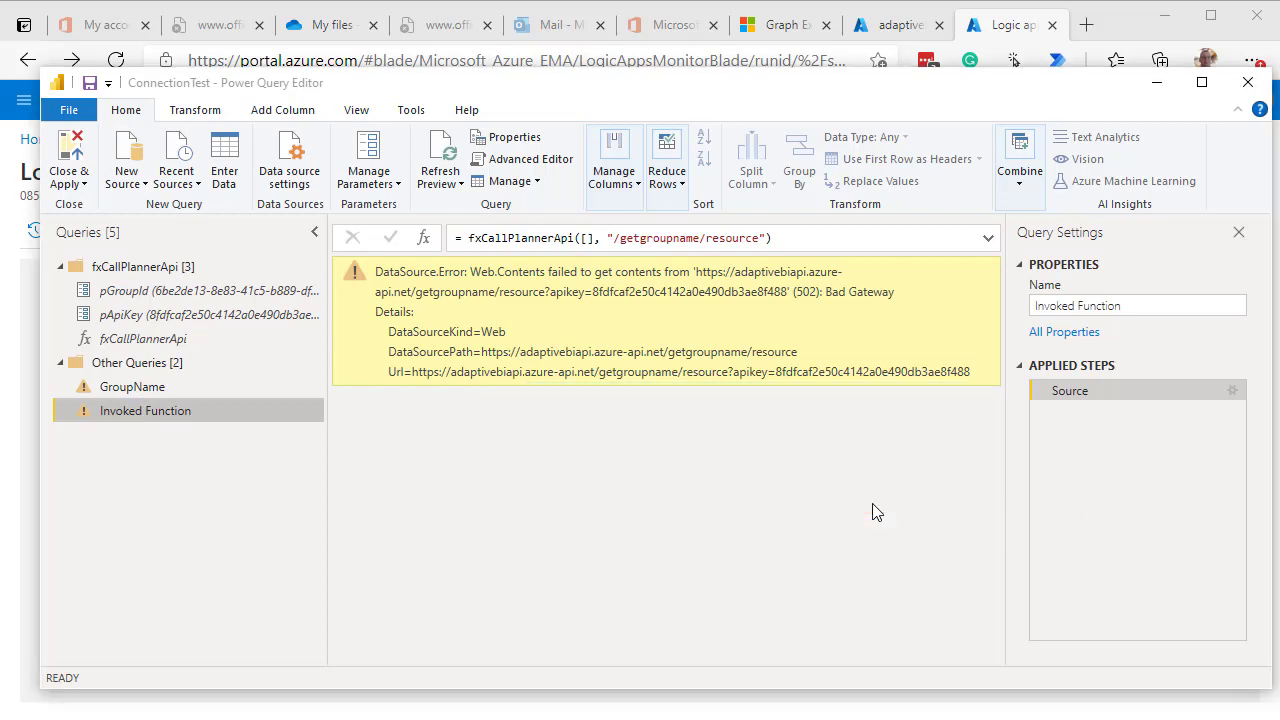
- Select the GroupName query and review its code in the Advanced Editor
{"action": "left_click", "coordinate": [152, 394]}
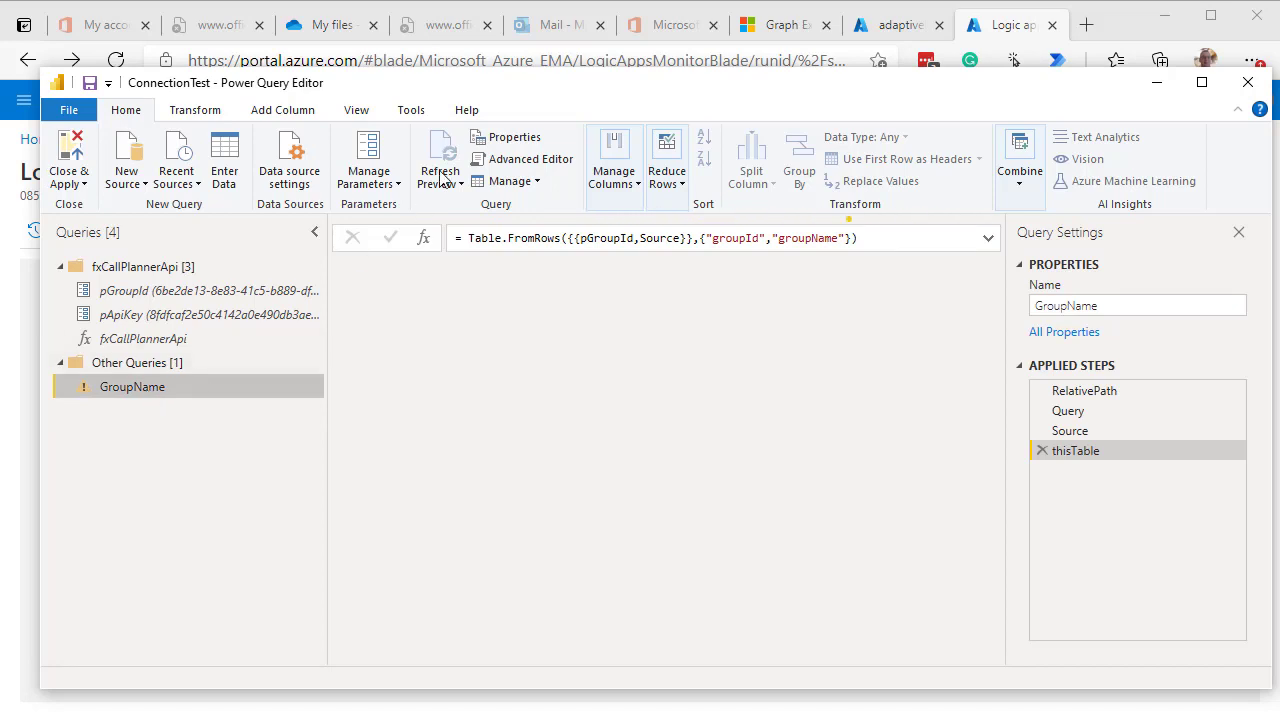
{"action": "left_click", "coordinate": [528, 162]}
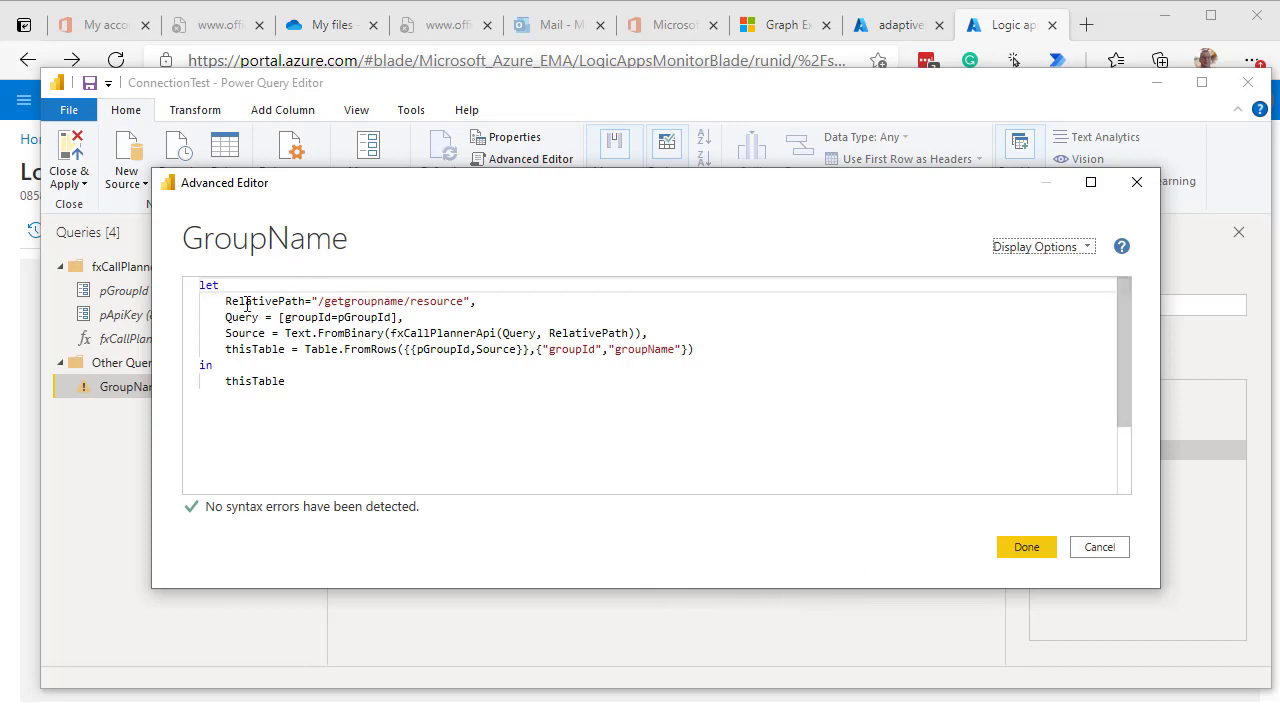
{"action": "left_click", "coordinate": [1012, 556]}
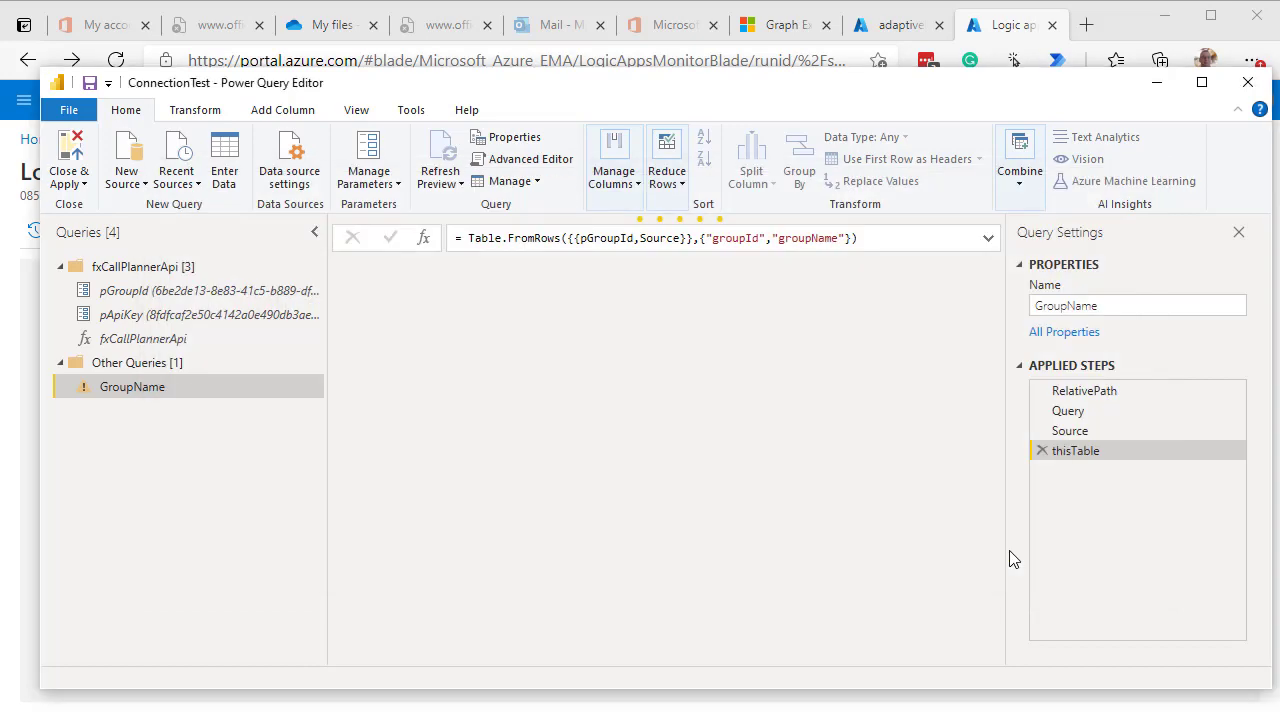
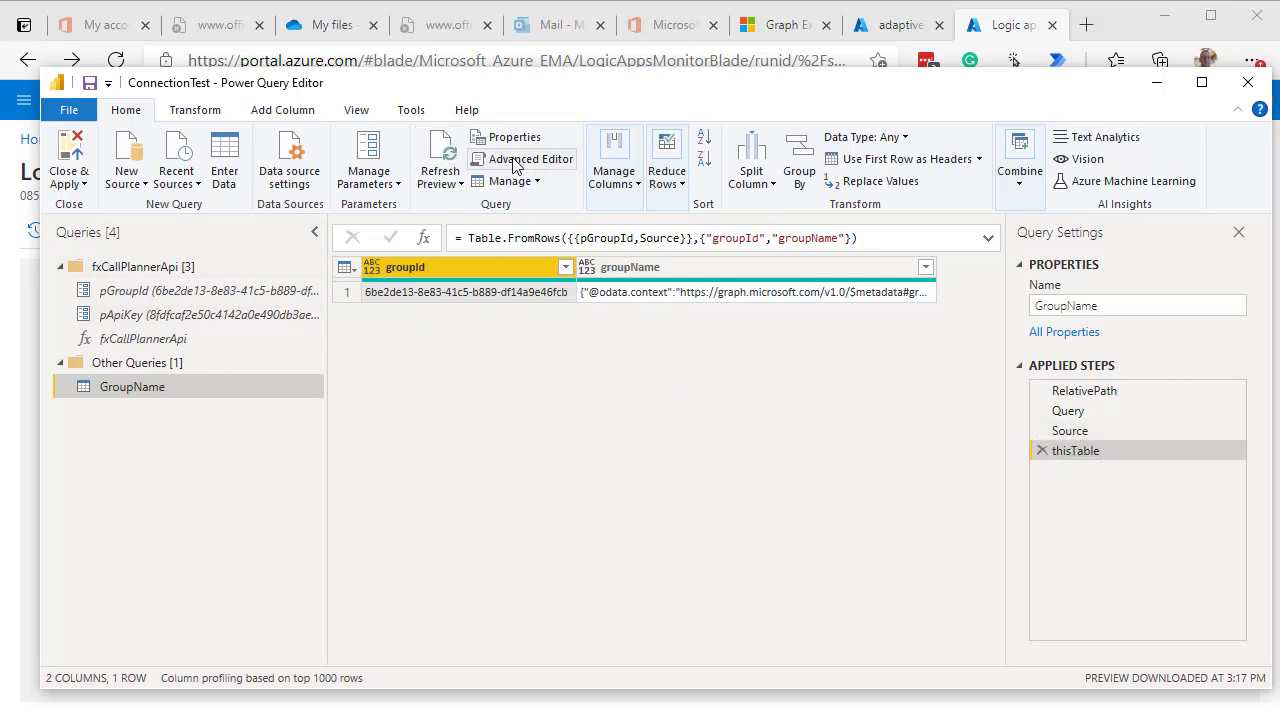
- In the GroupName query's code, replace Text.FromBinary with Json.Document in the Source line and apply the edit
{"action": "left_click", "coordinate": [513, 163]}
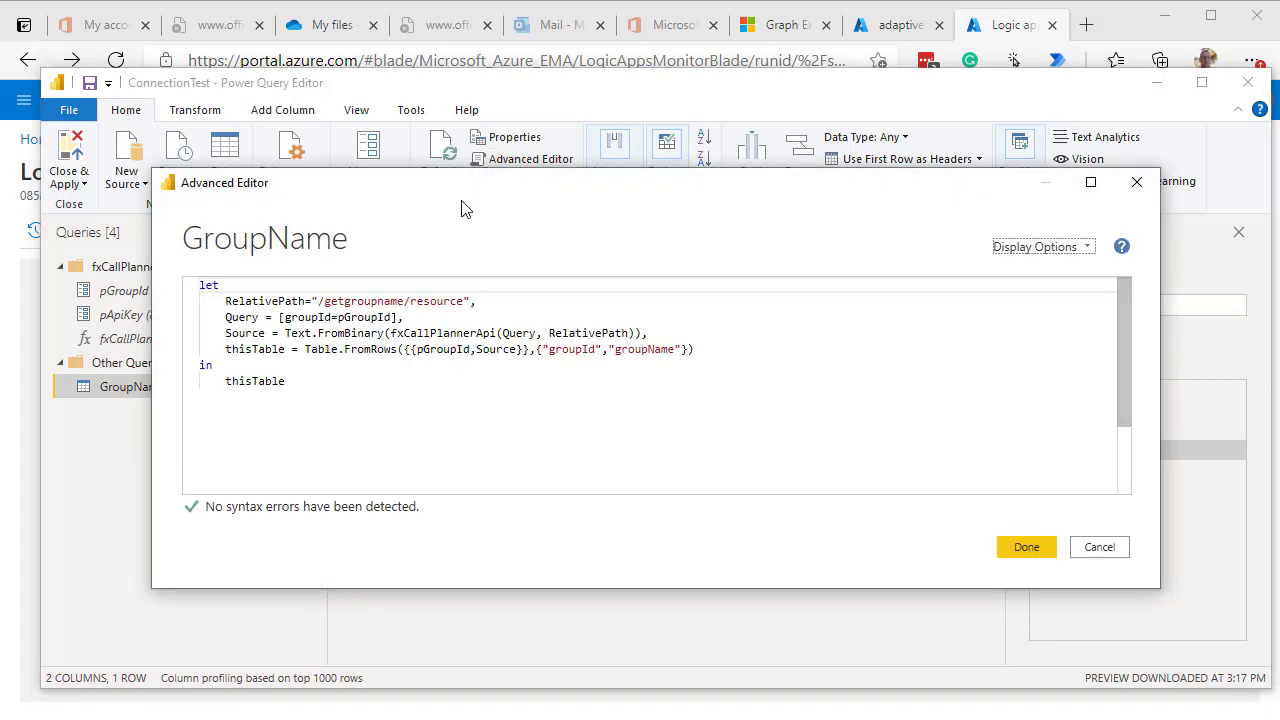
{"action": "left_click_drag", "start_coordinate": [385, 334], "coordinate": [286, 337]}
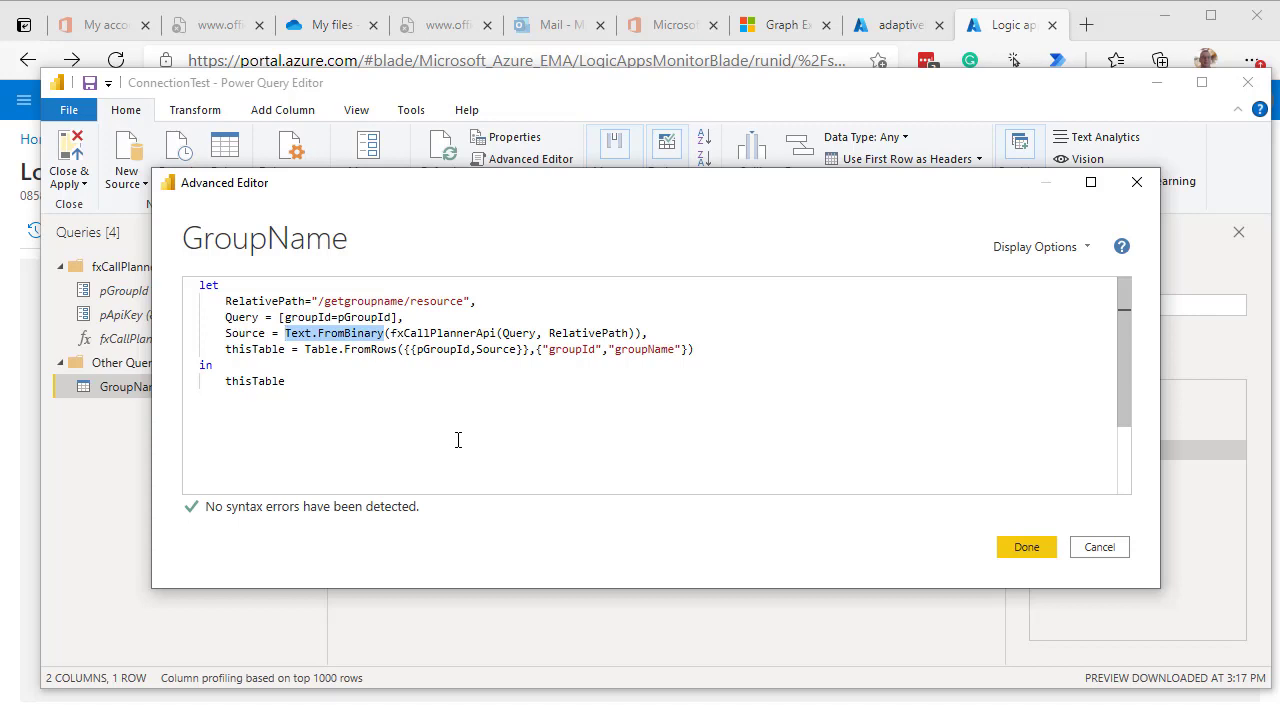
{"action": "key", "text": "BackSpace"}
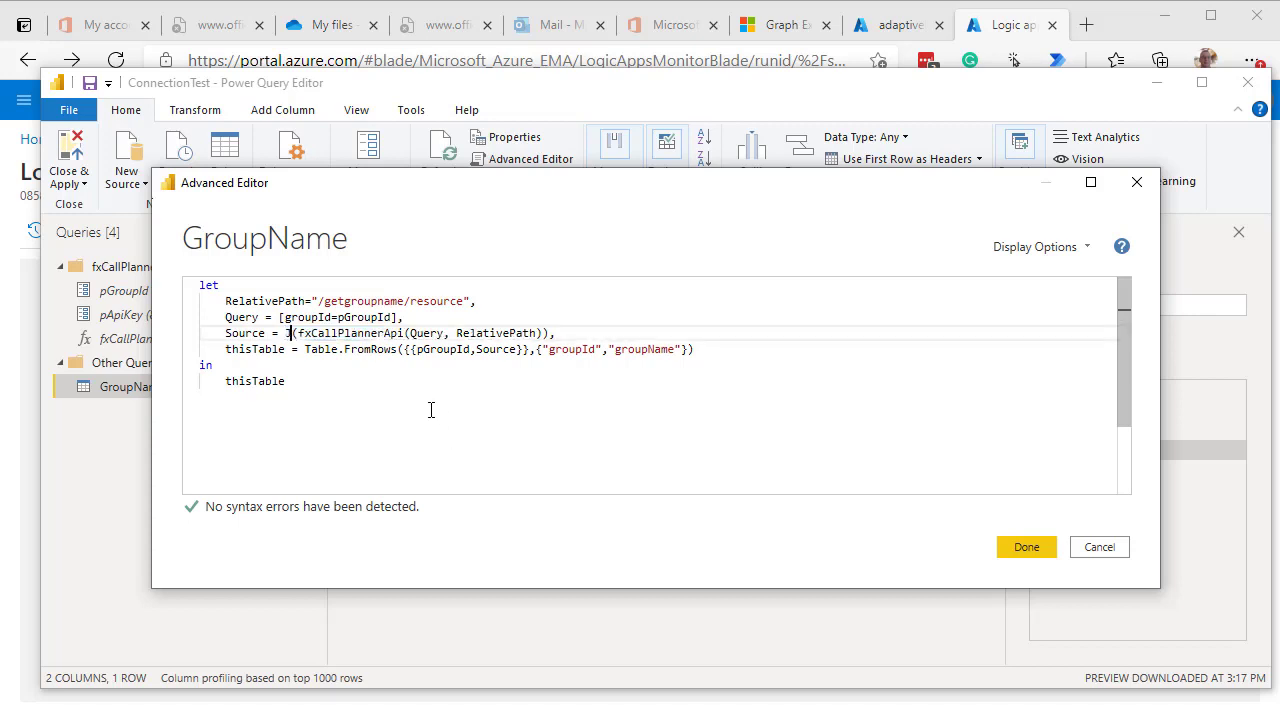
{"action": "type", "text": "Json"}
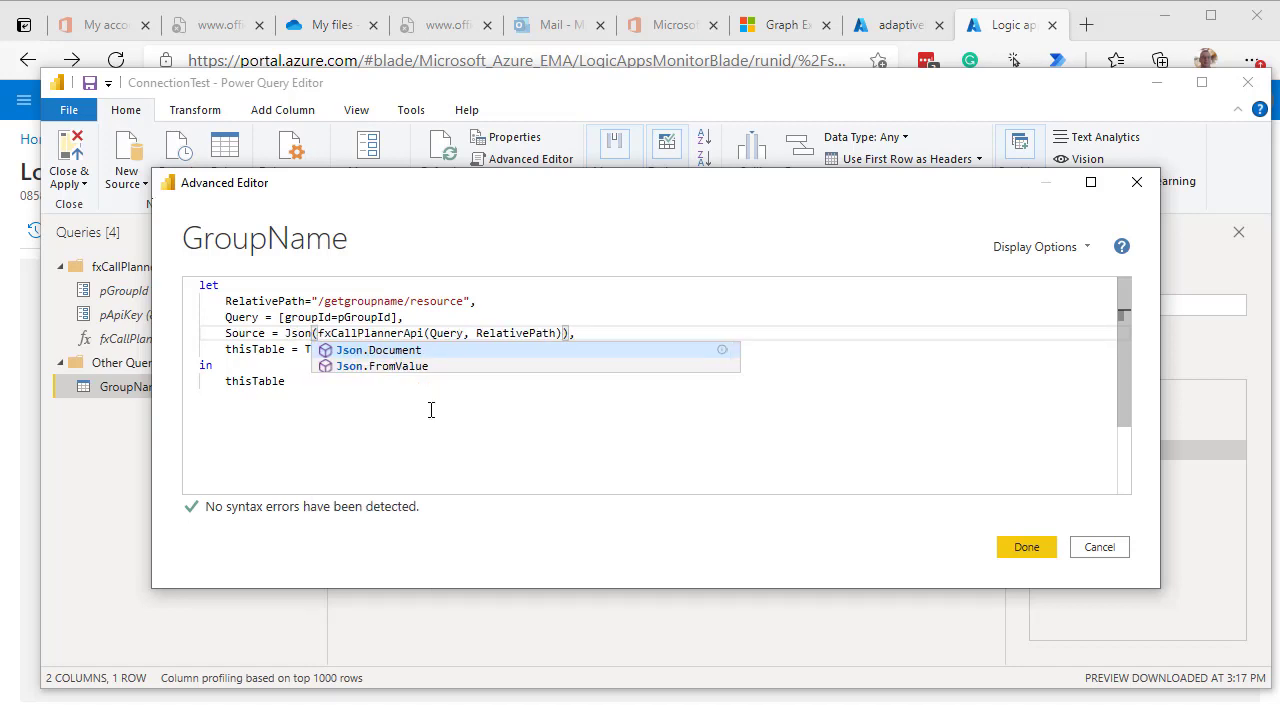
{"action": "type", "text": "."}
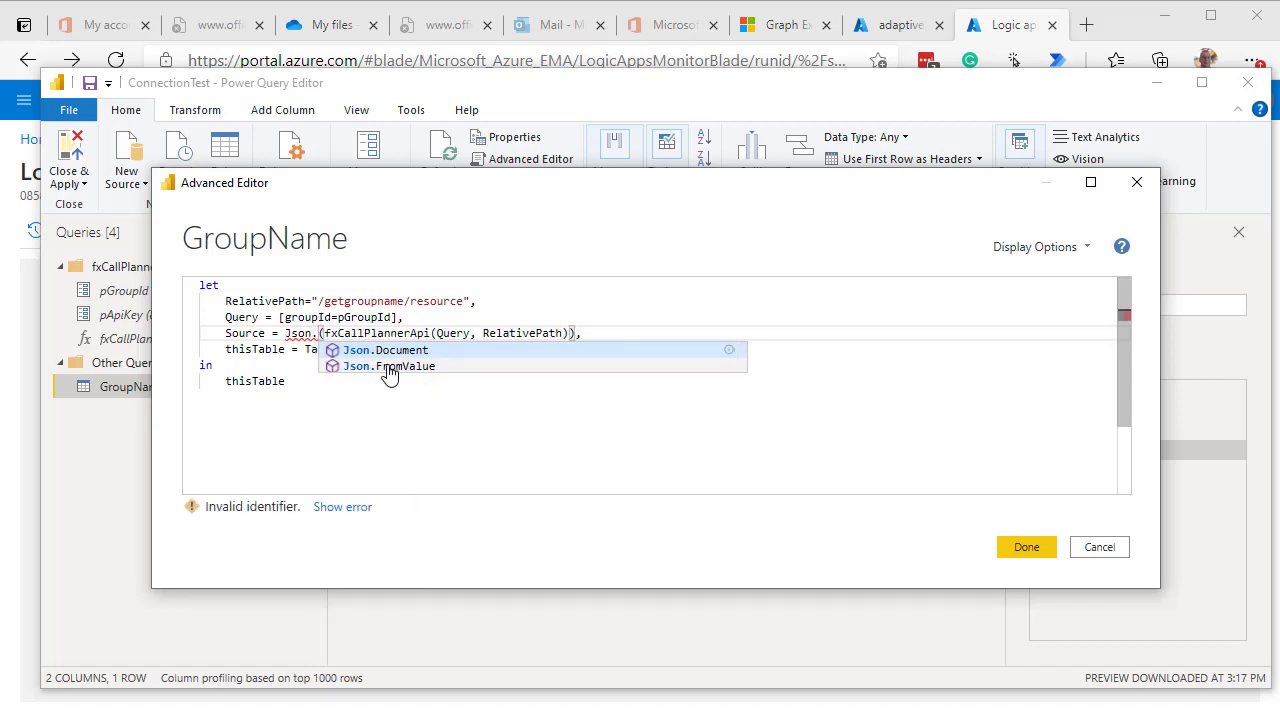
{"action": "key", "text": "Tab"}
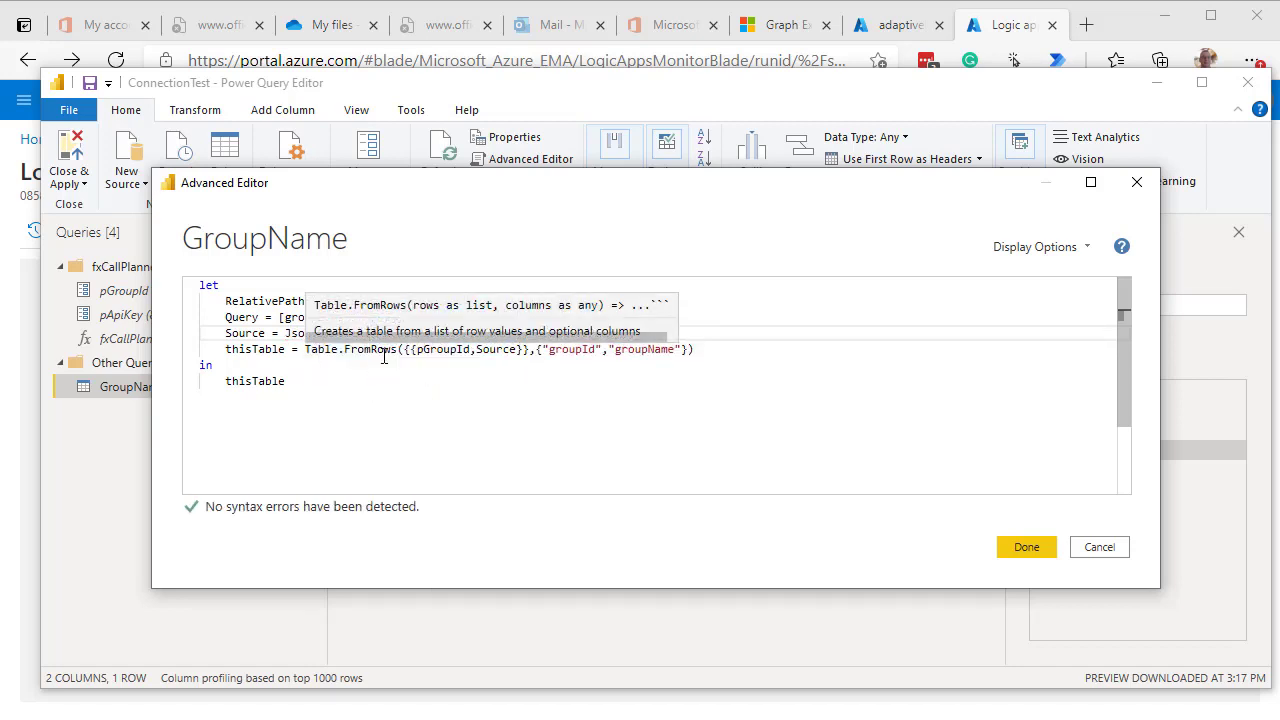
{"action": "left_click", "coordinate": [428, 362]}
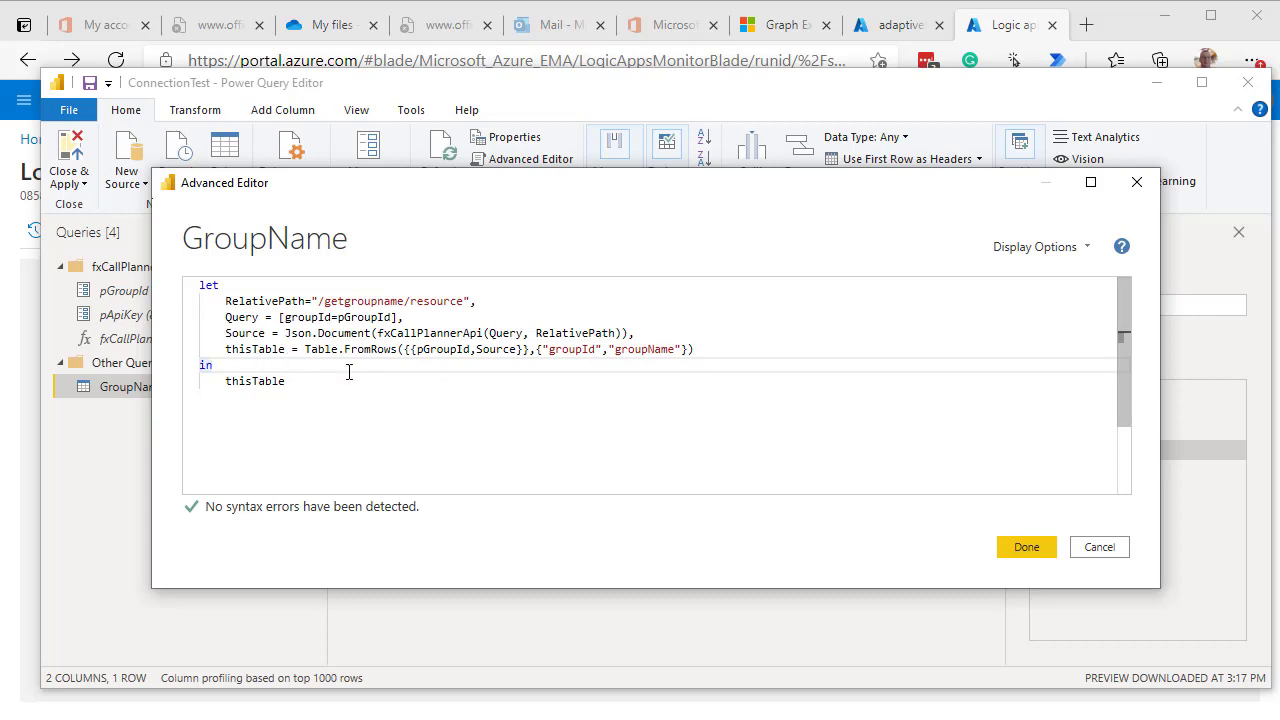
{"action": "left_click", "coordinate": [1026, 548]}
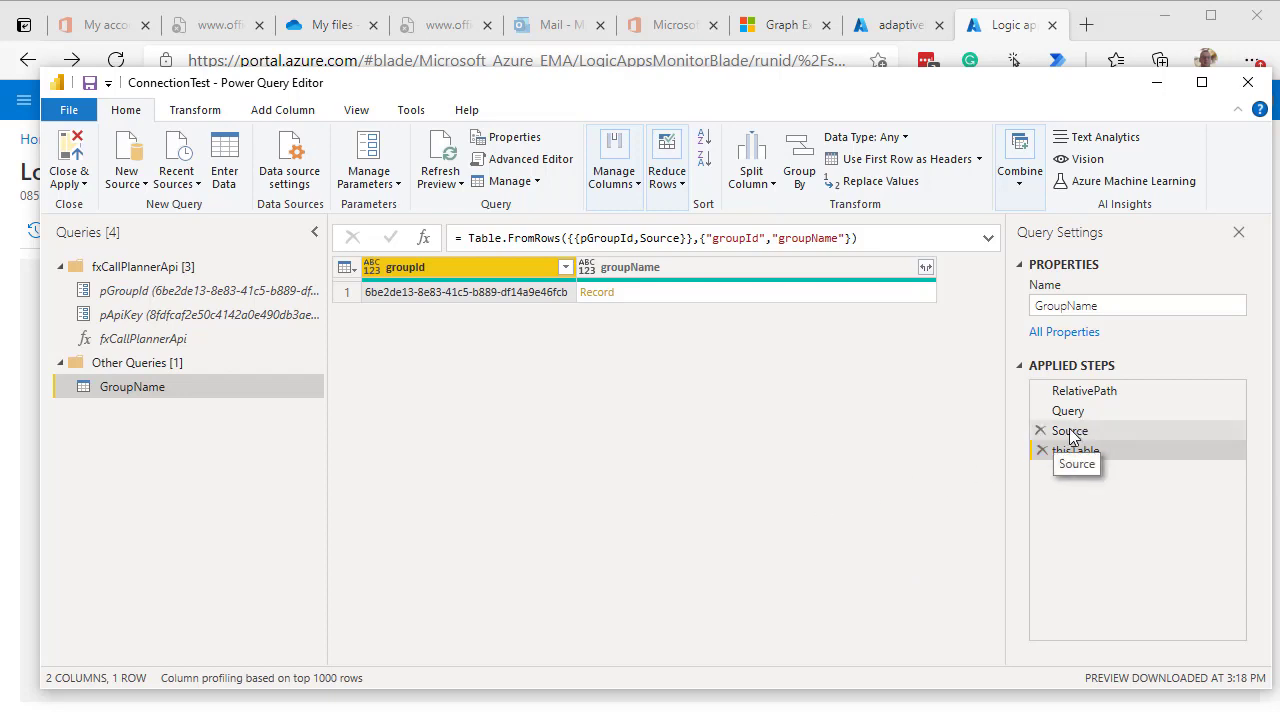
- Expand the groupName record column to only the displayName field, keeping the original column name as prefix
{"action": "left_click", "coordinate": [925, 268]}
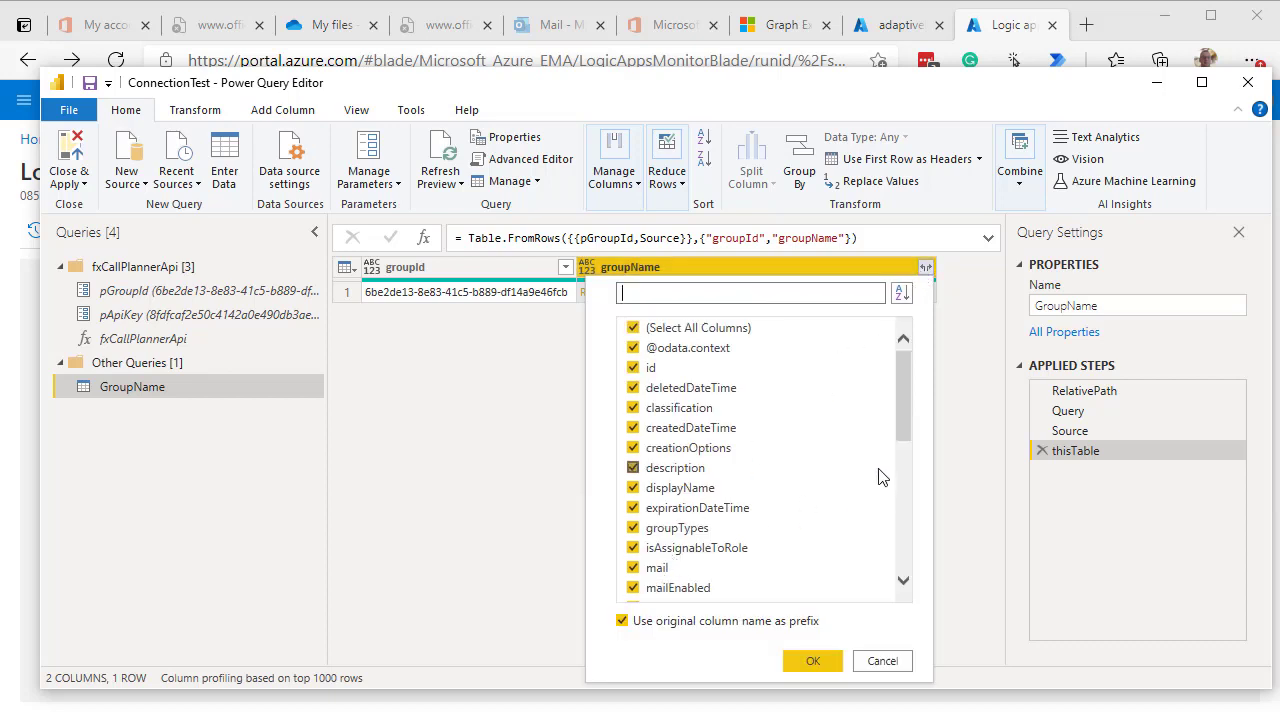
{"action": "mouse_move", "coordinate": [900, 408]}
{"action": "left_mouse_down"}
{"action": "mouse_move", "coordinate": [901, 422]}
{"action": "mouse_move", "coordinate": [908, 408]}
{"action": "left_mouse_up"}
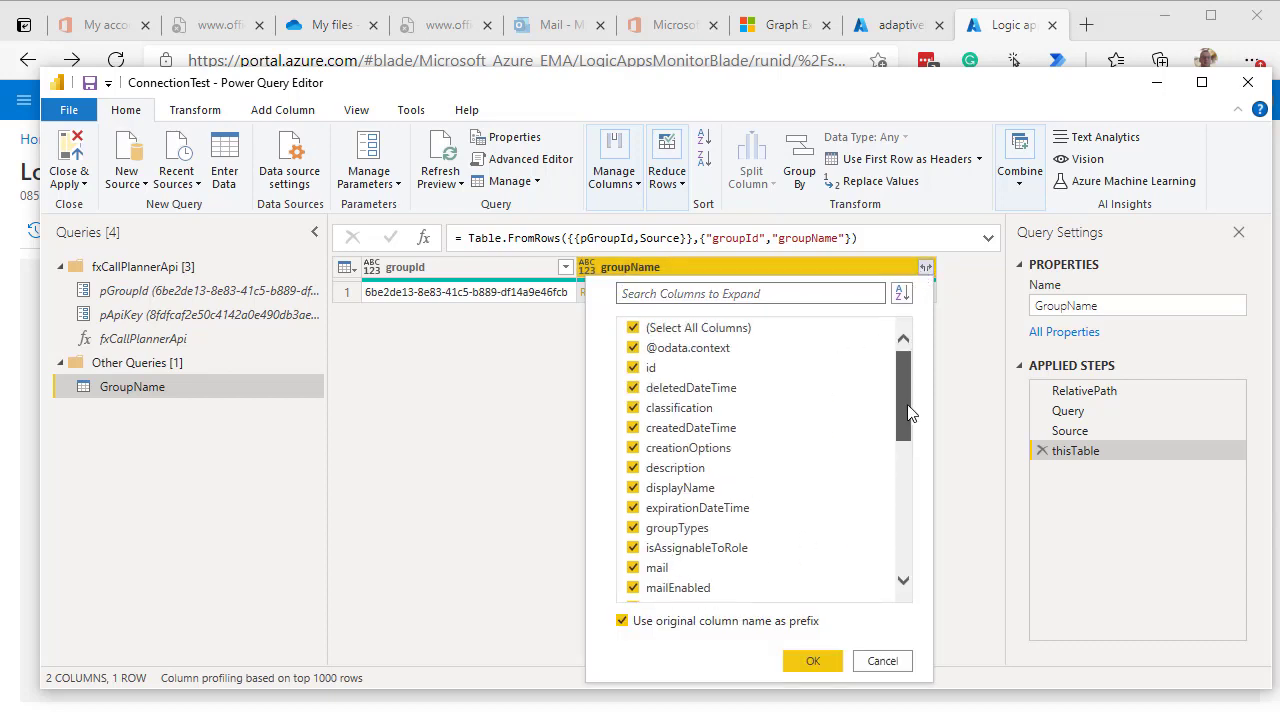
{"action": "left_click", "coordinate": [636, 331]}
{"action": "left_click_drag", "start_coordinate": [901, 399], "coordinate": [893, 431]}
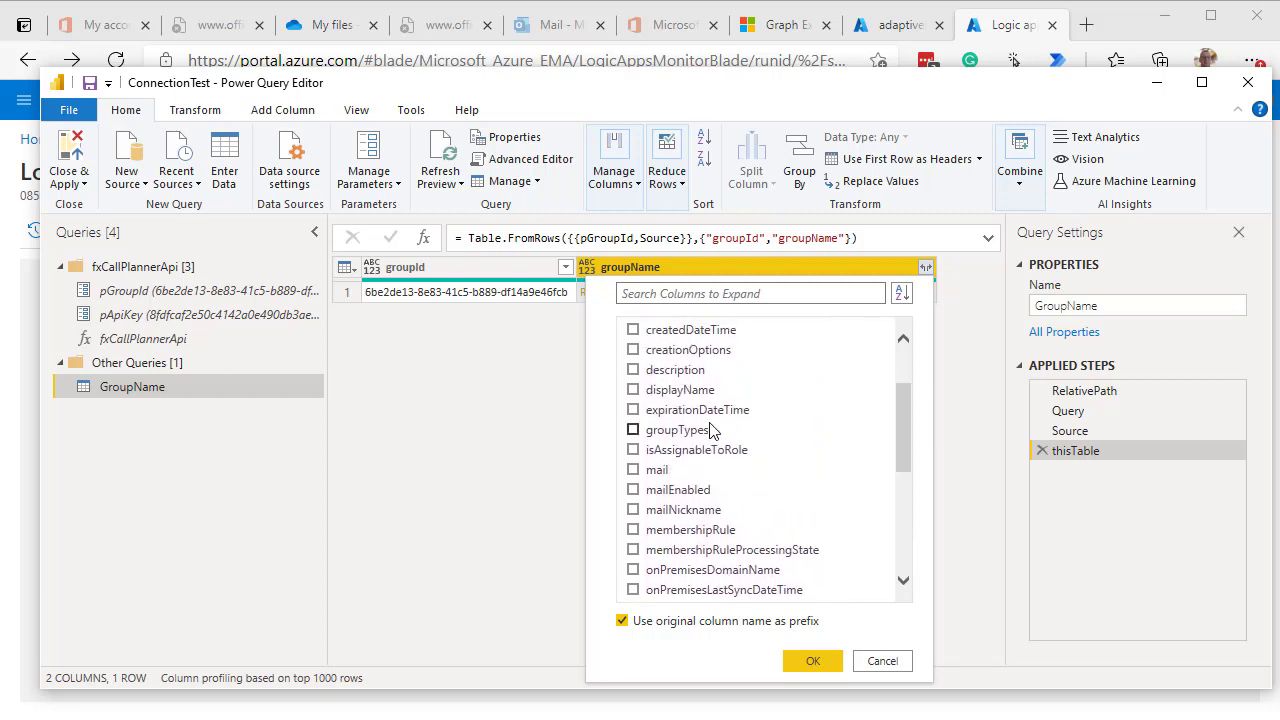
{"action": "left_click", "coordinate": [634, 390]}
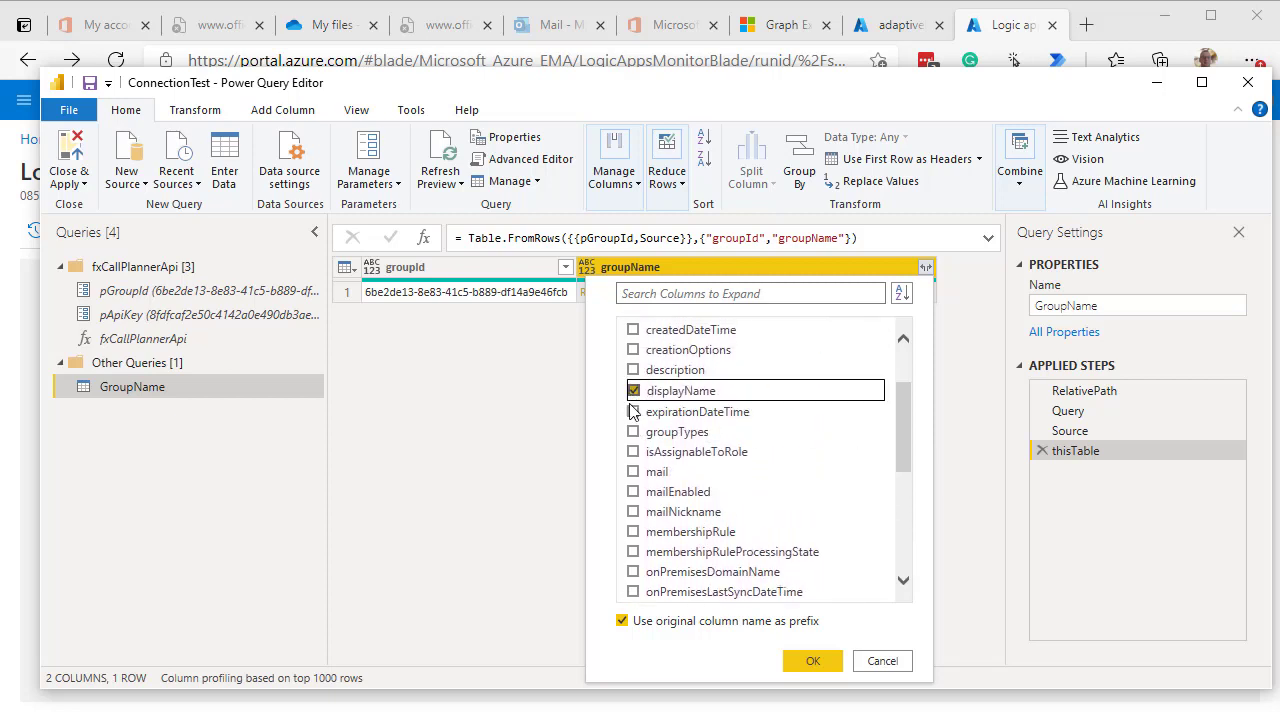
{"action": "left_click", "coordinate": [807, 662]}
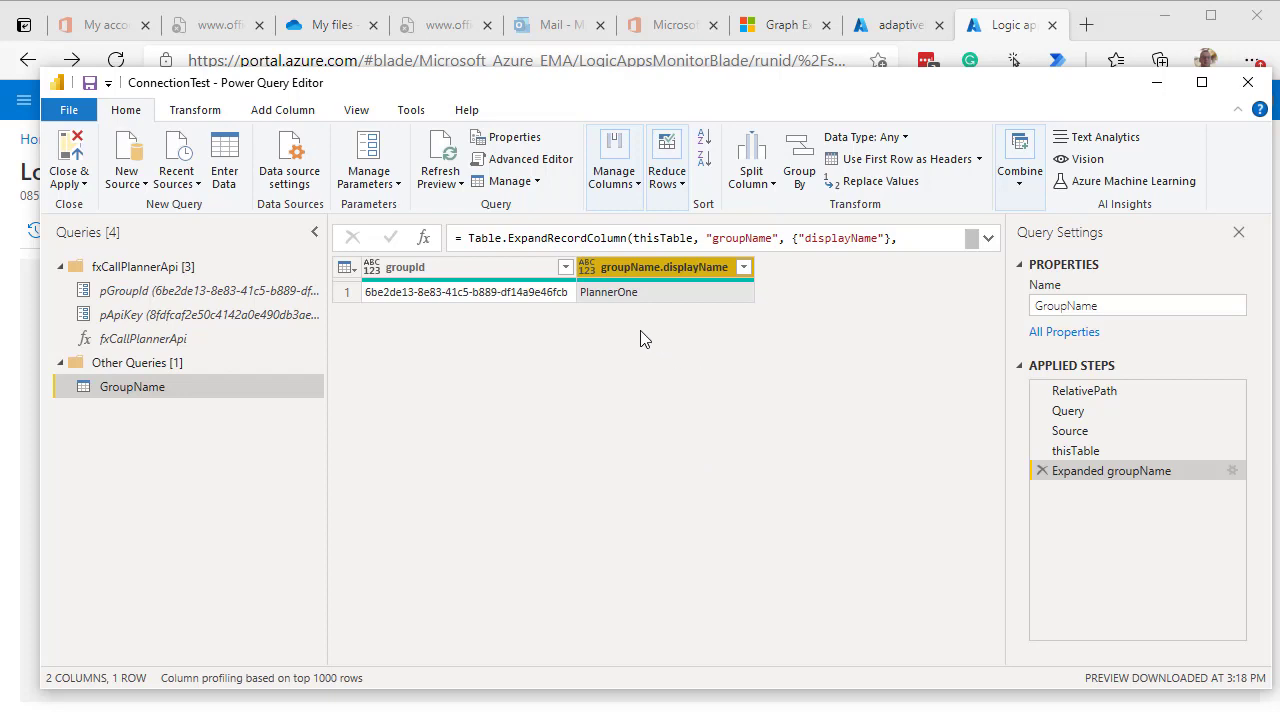
- Rename the expanded groupName.displayName column to groupName
{"action": "right_click", "coordinate": [670, 272]}
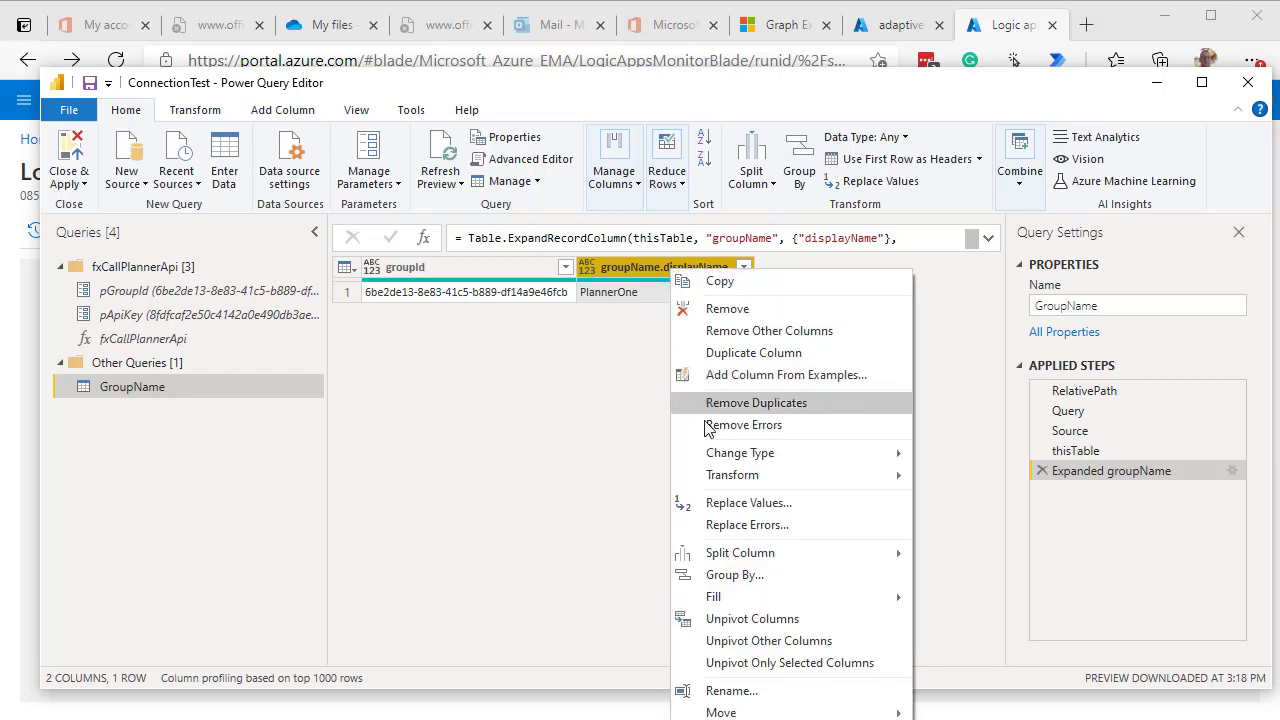
{"action": "left_click", "coordinate": [728, 690]}
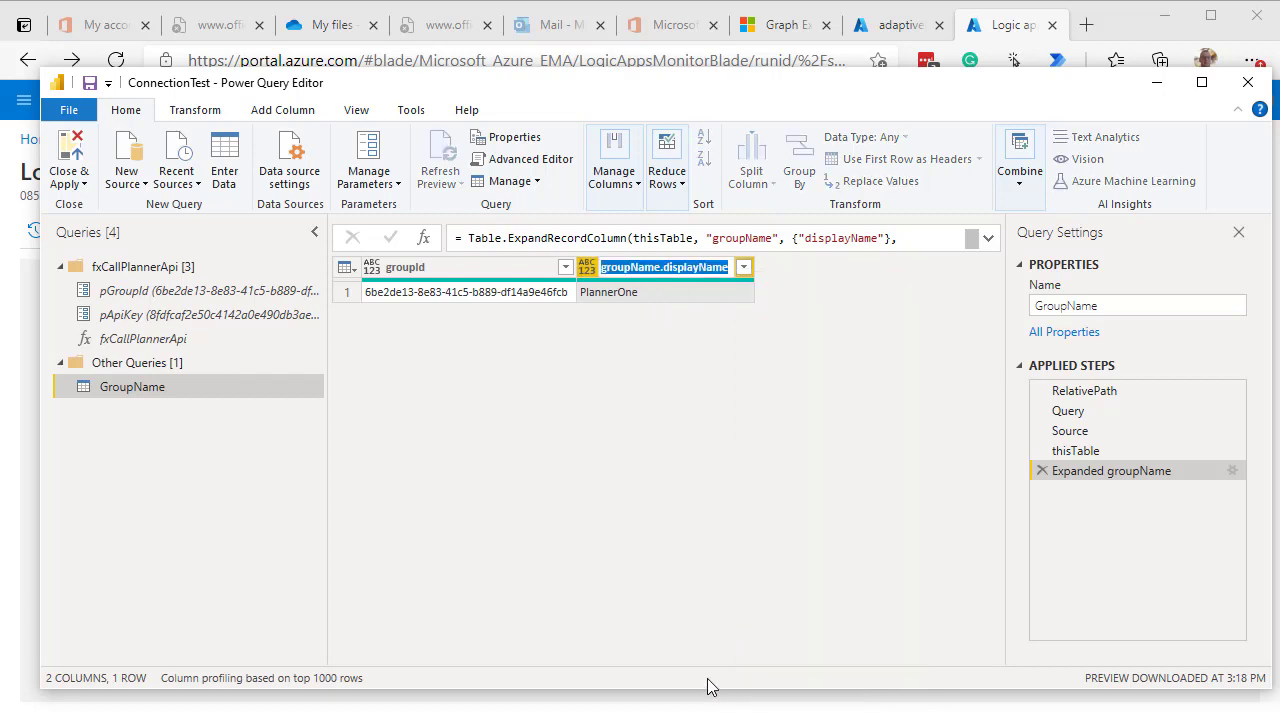
{"action": "type", "text": "group"}
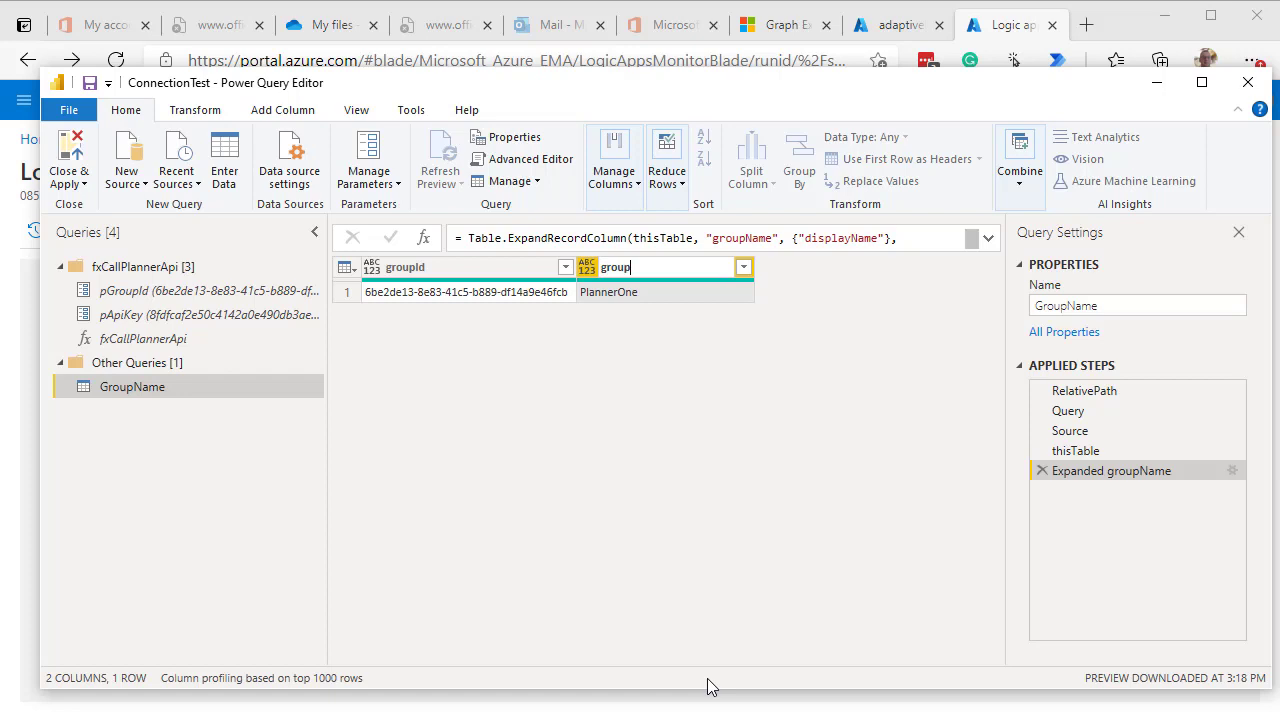
{"action": "type", "text": "Name"}
{"action": "key", "text": "Return"}
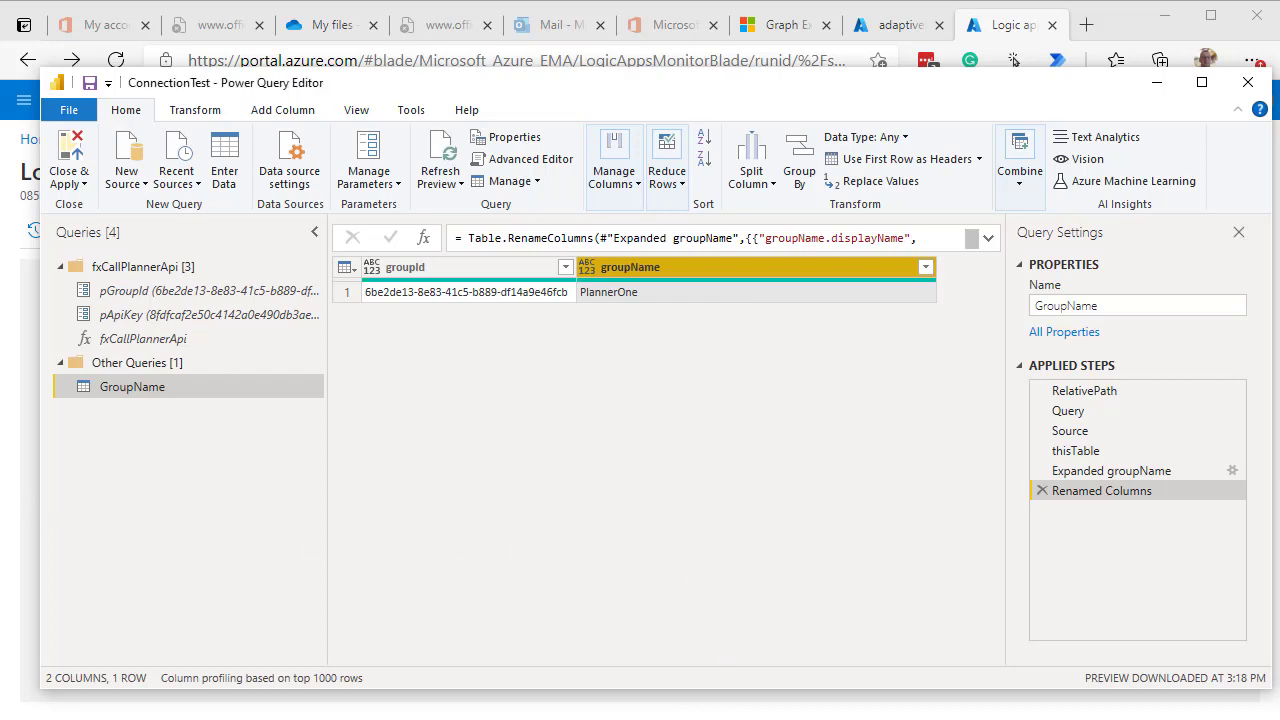
- Review the code of the fxCallPlannerApi function in the Advanced Editor and close it
{"action": "left_click", "coordinate": [152, 340]}
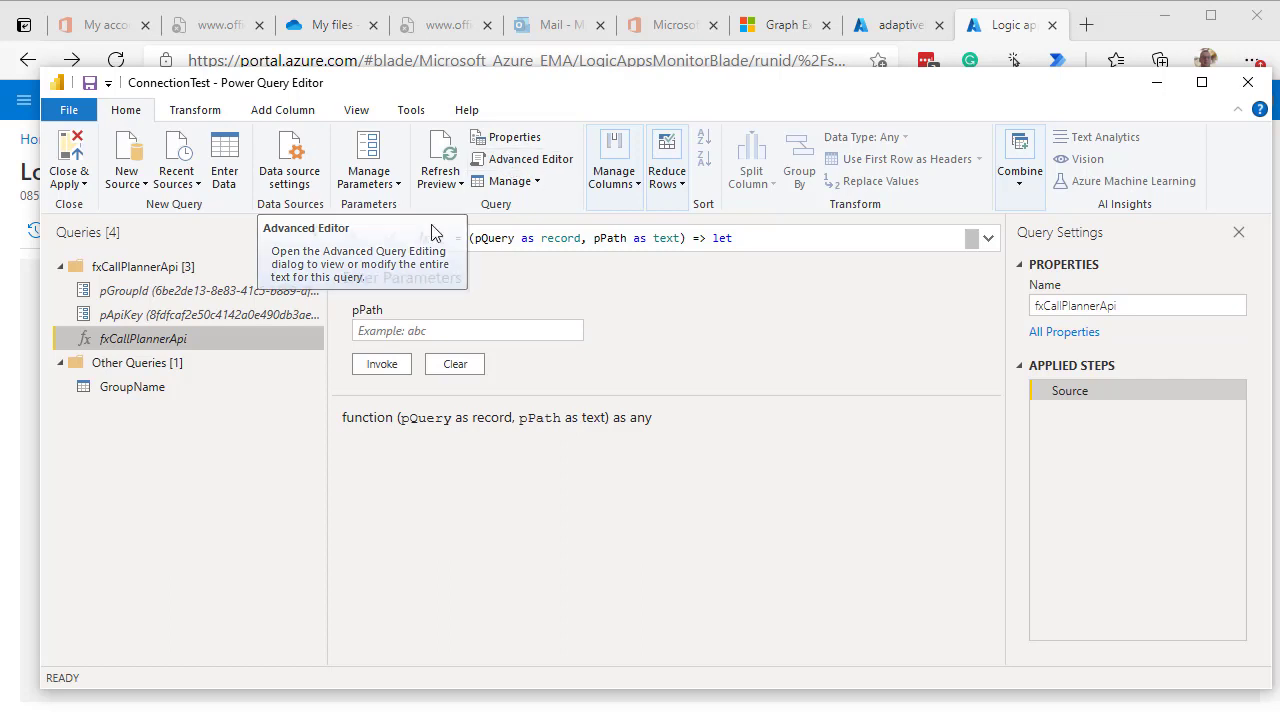
{"action": "left_click", "coordinate": [520, 162]}
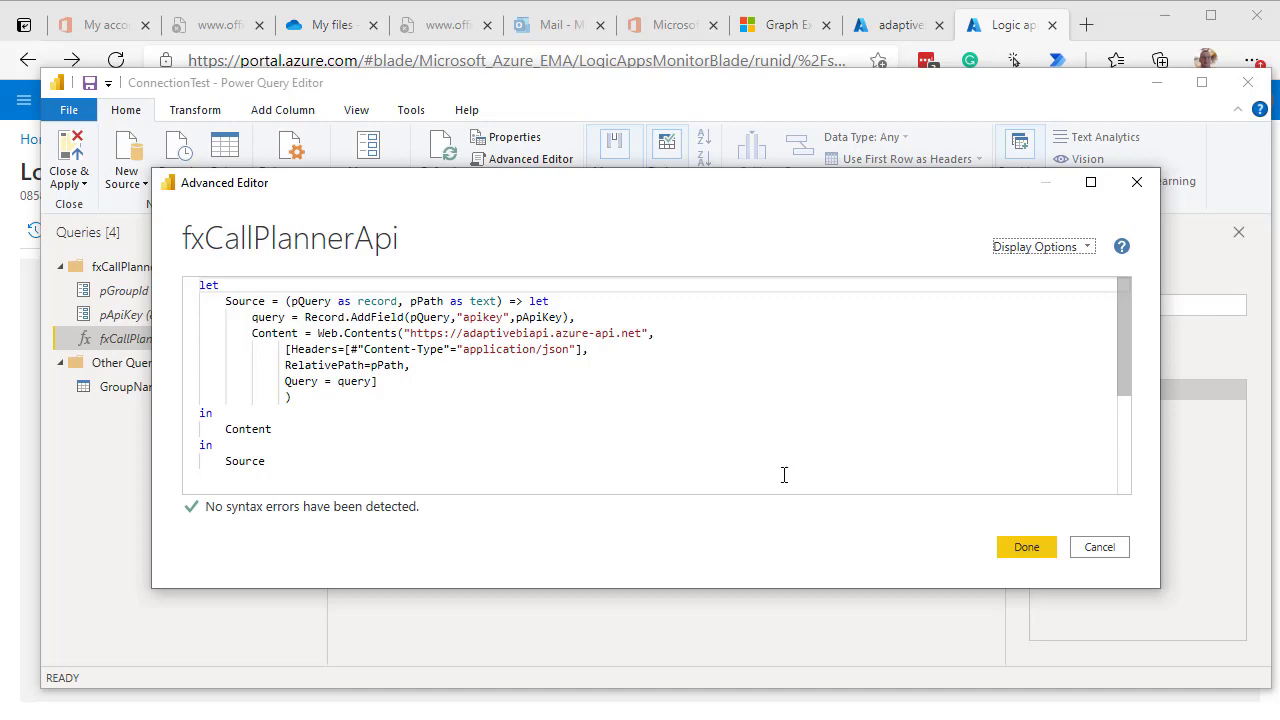
{"action": "left_click", "coordinate": [1022, 558]}
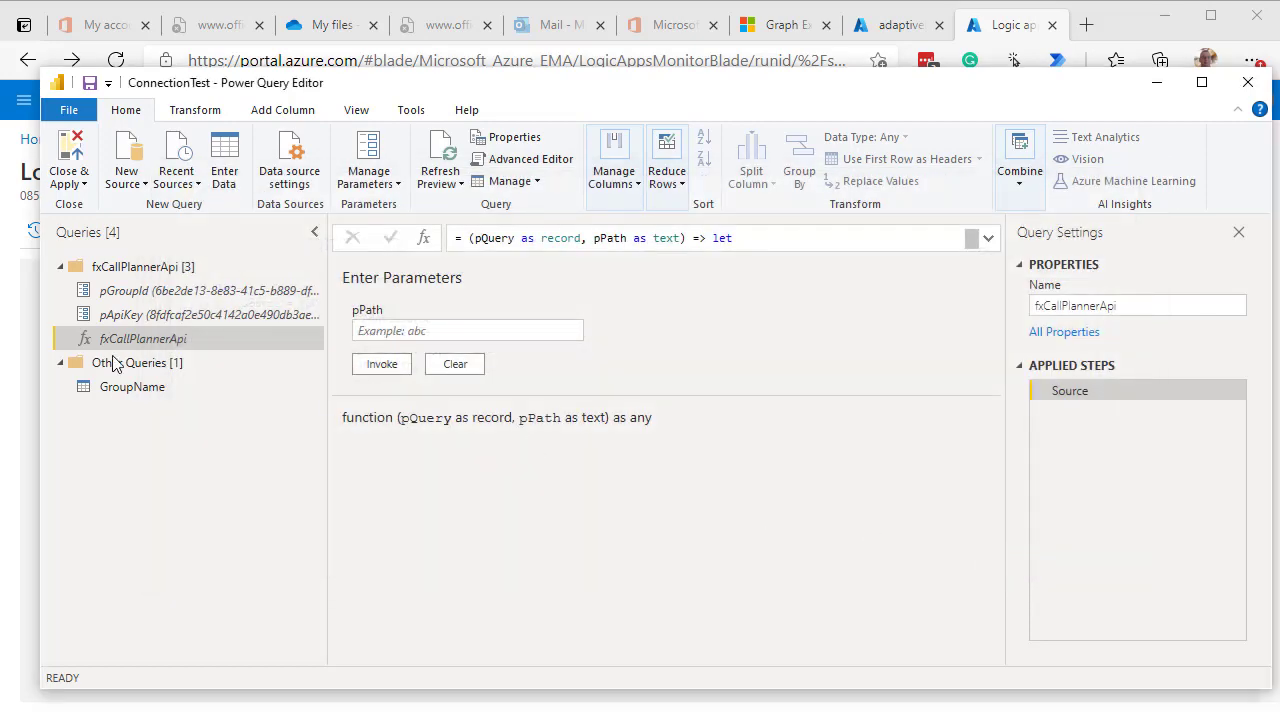